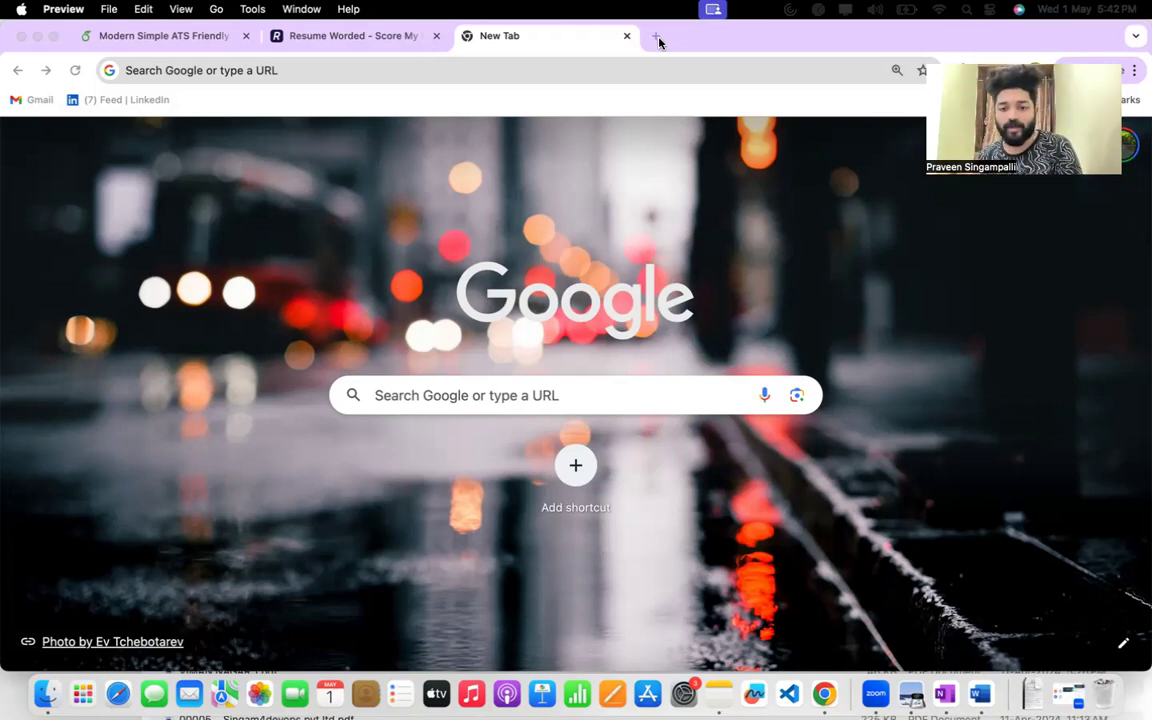
Search the web for "overleaf templates".
click(608, 69)
text(overleat)
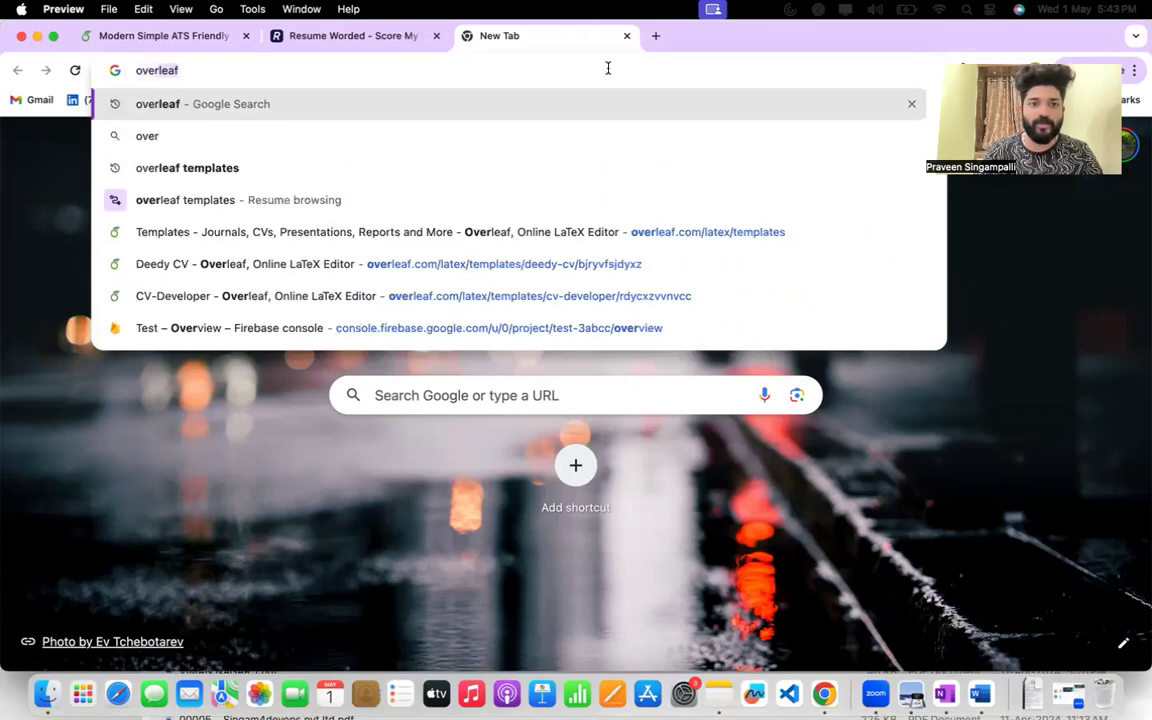
key(BackSpace)
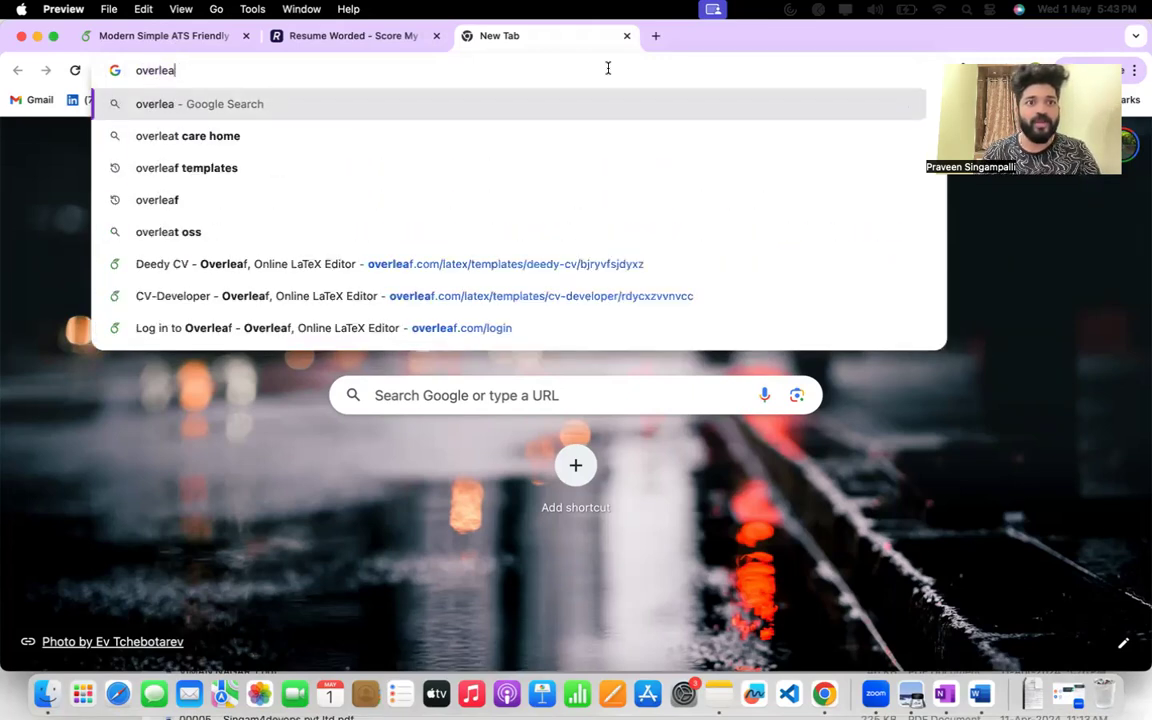
text(f)
key(Down)
key(Return)
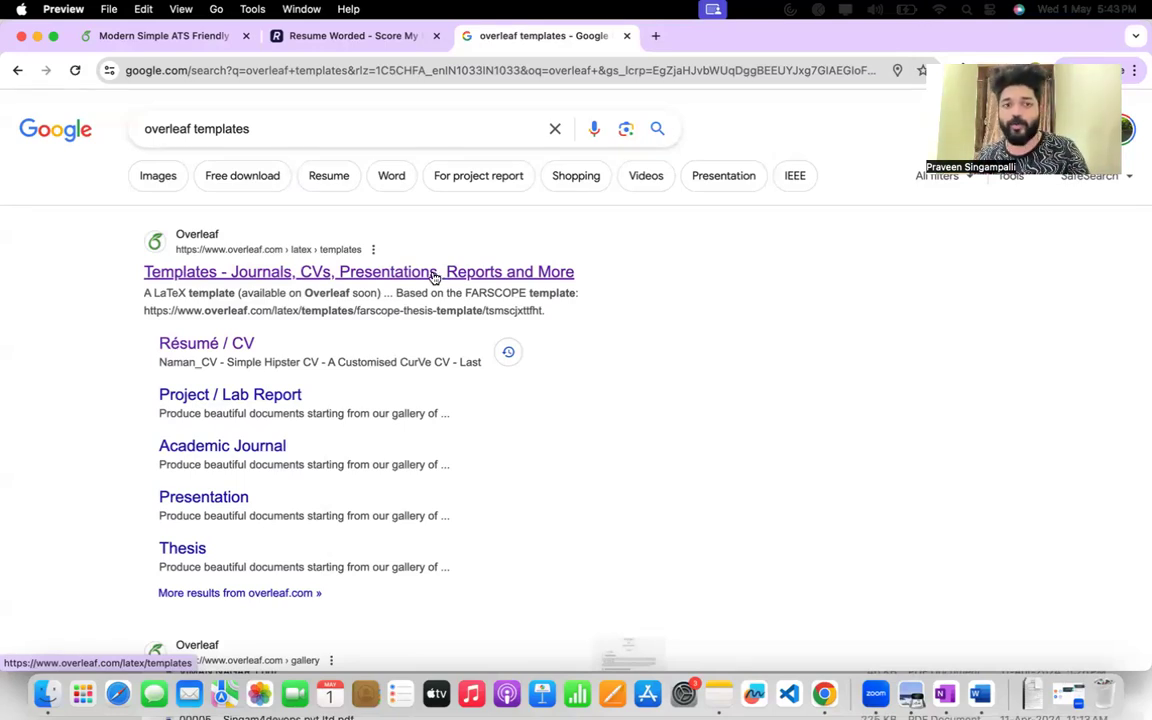
Open Overleaf's Templates page from the search results, and open its Résumé / CV category in a separate tab.
super+click(434, 275)
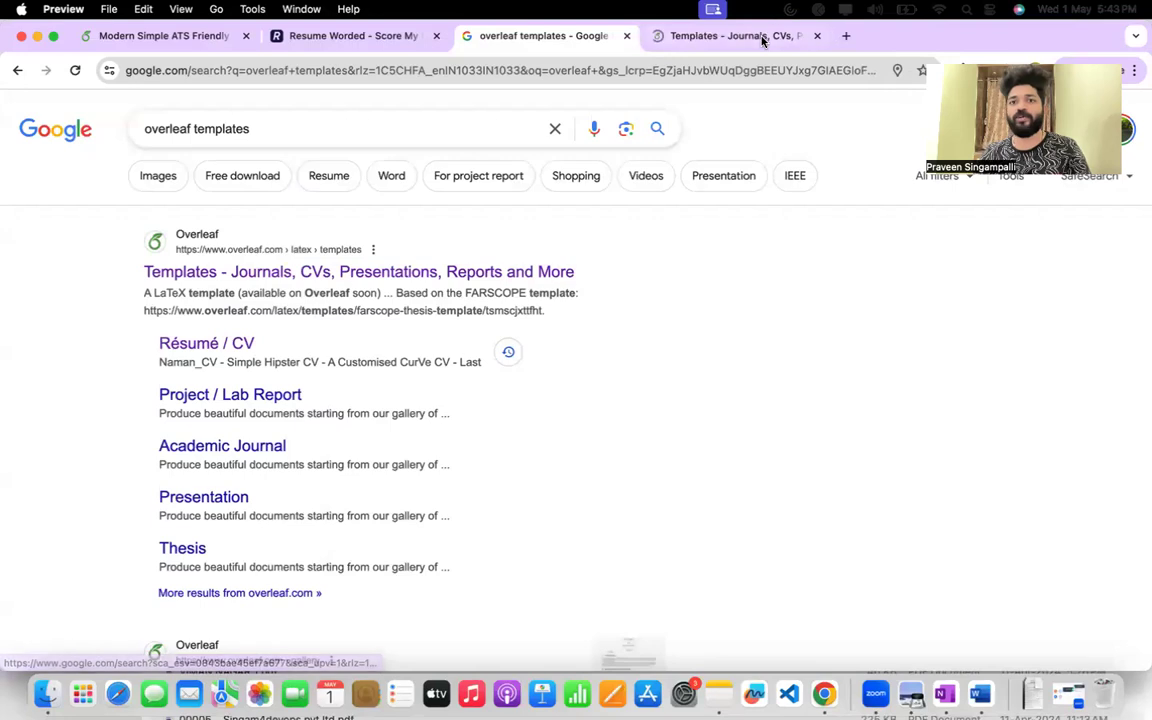
click(761, 38)
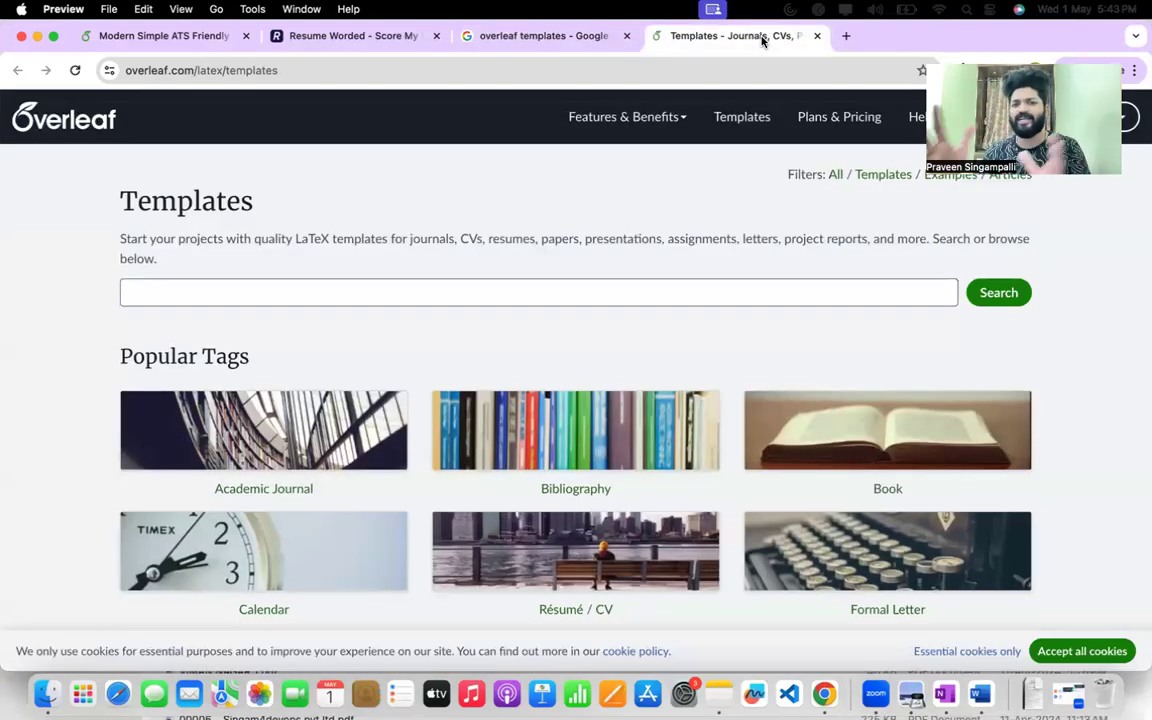
scroll(251, 390, down, 3)
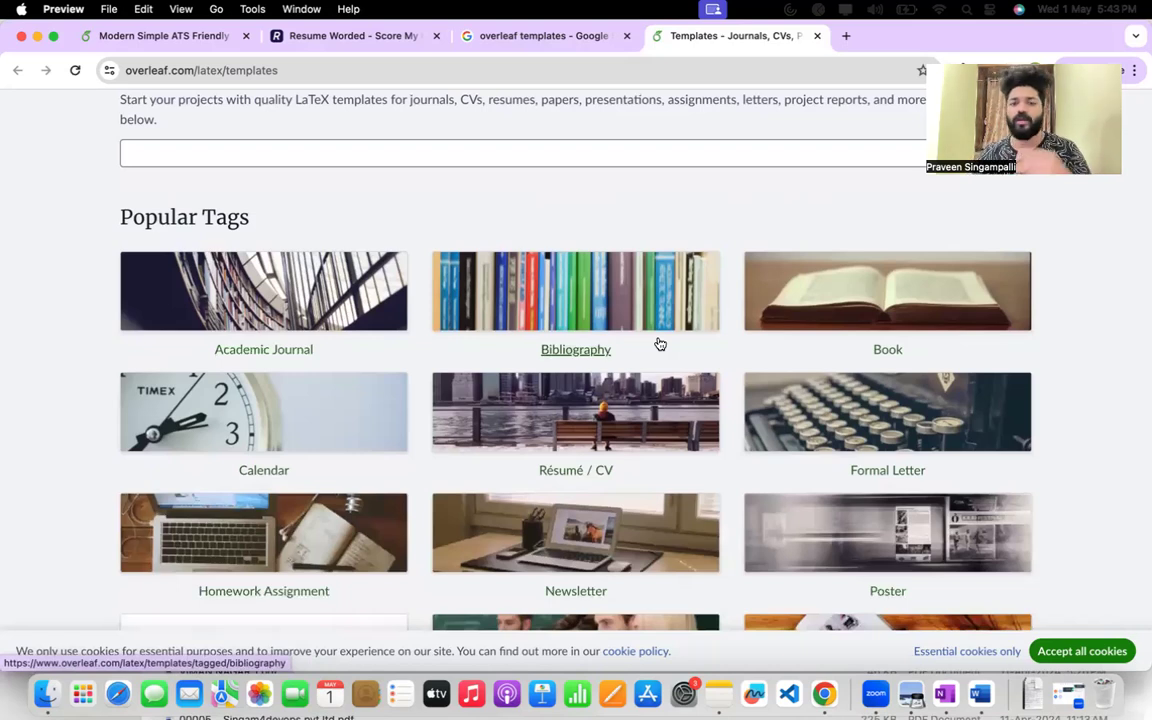
scroll(828, 385, down, 2)
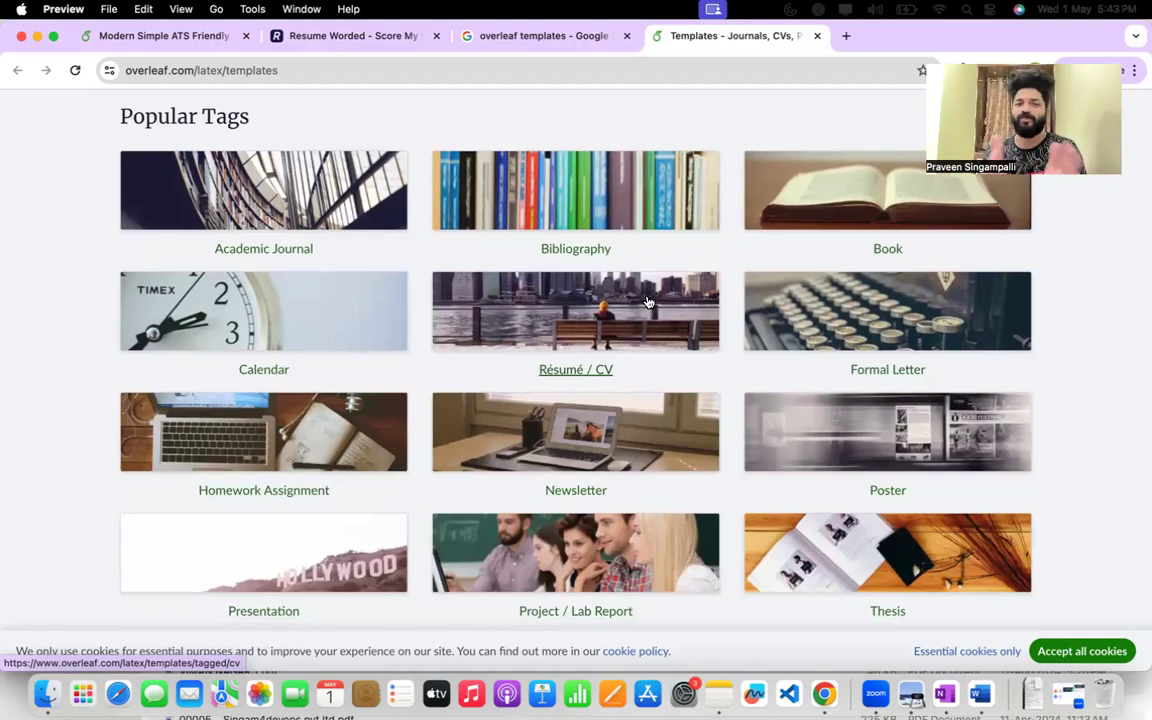
super+click(597, 300)
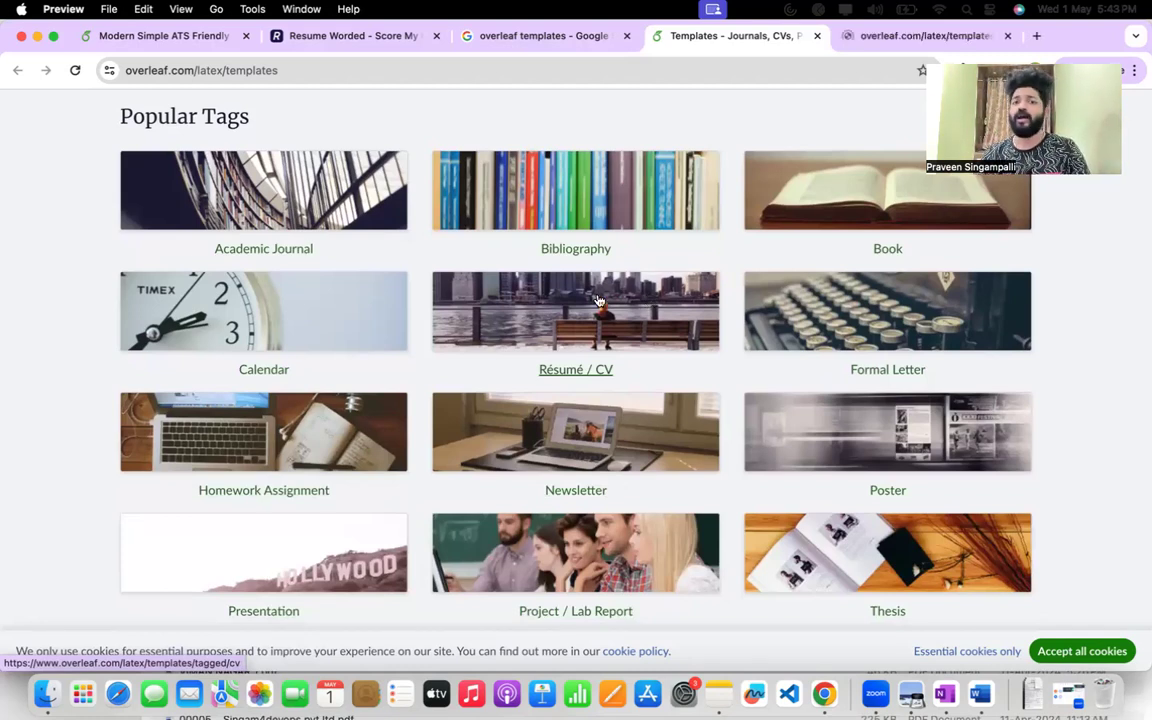
click(866, 45)
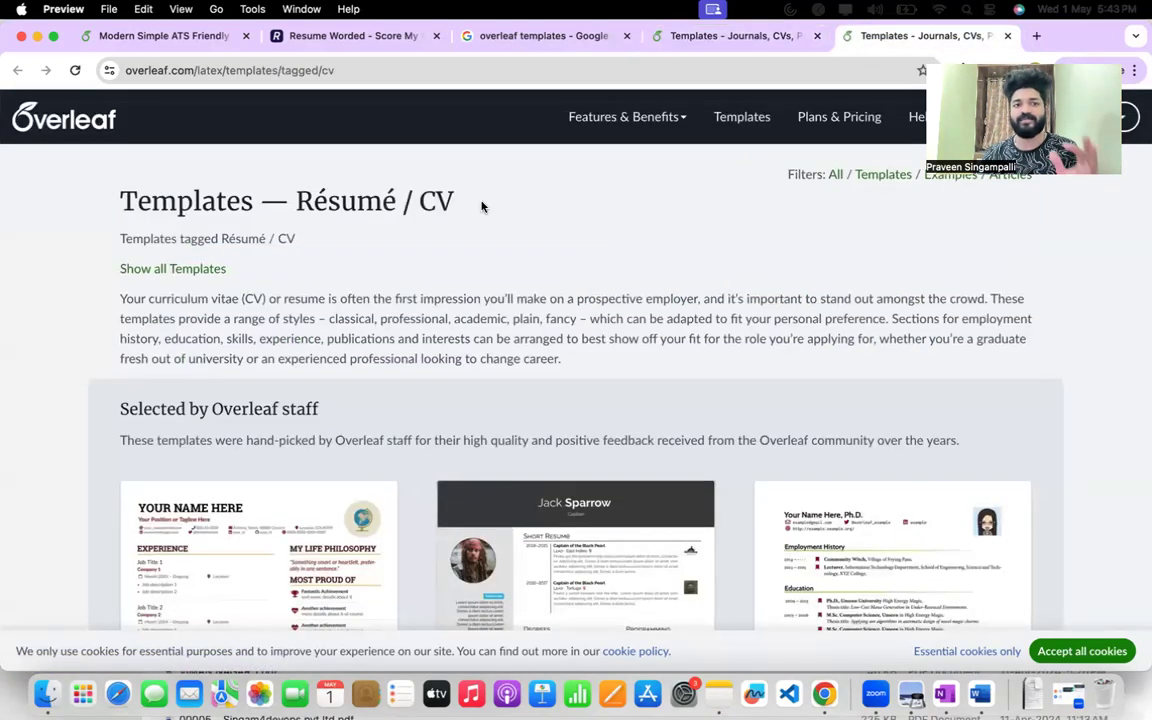
Examine the layouts of the AltaCV and Simple Hipster CV templates among those selected by Overleaf staff.
drag(137, 201, 242, 200)
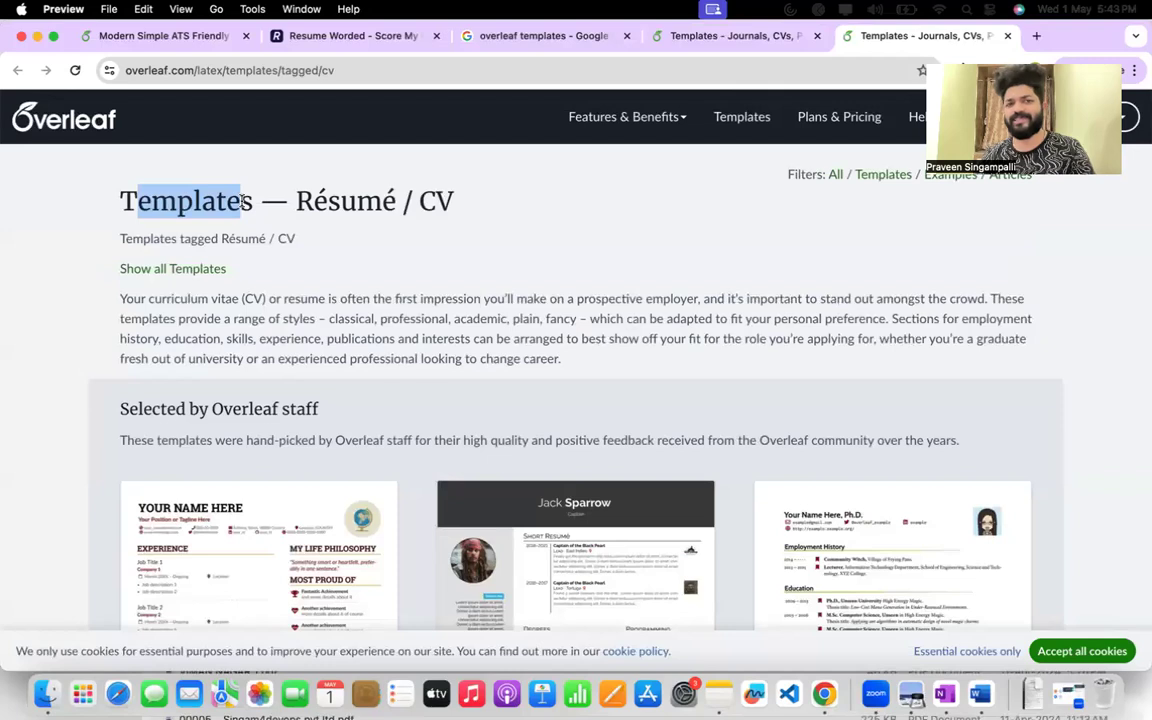
scroll(241, 200, down, 2)
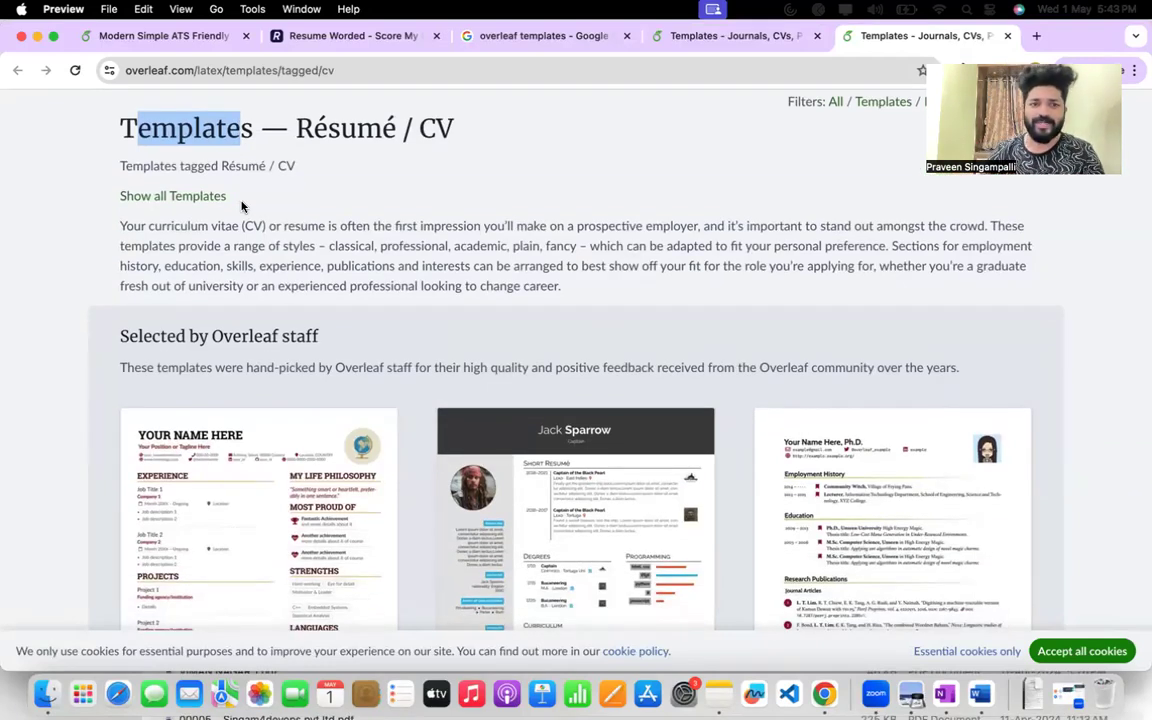
scroll(241, 206, down, 5)
ctrl+scroll(211, 324, up, 2)
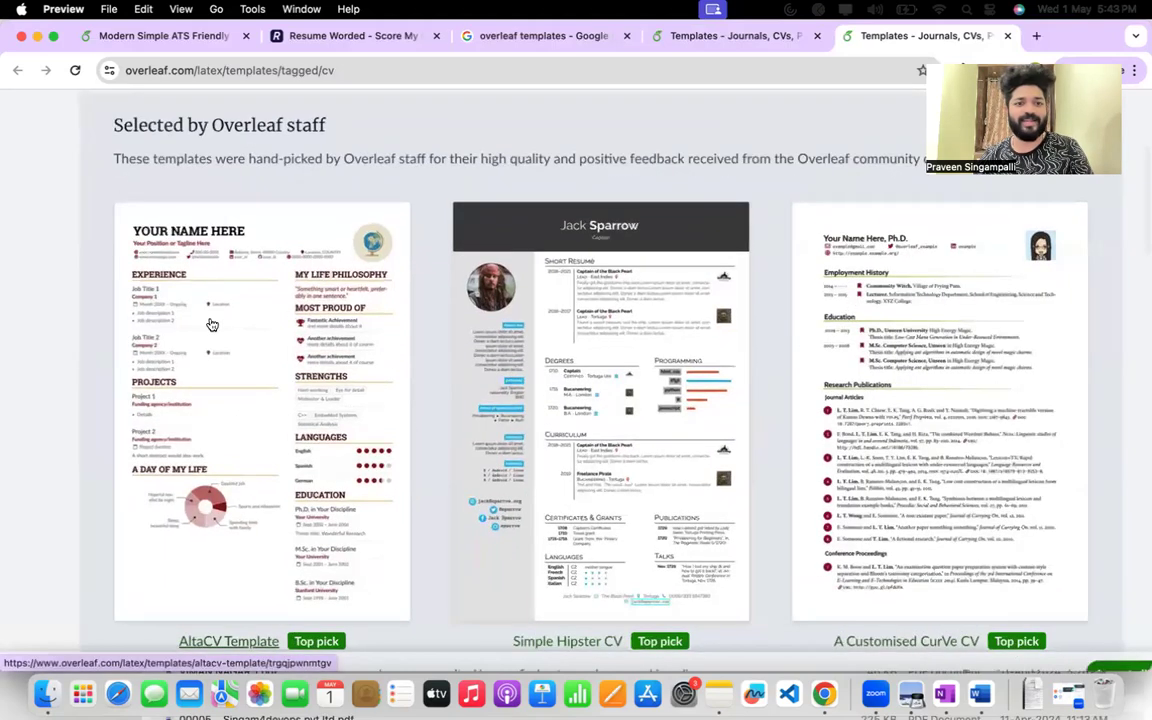
ctrl+scroll(211, 324, up, 3)
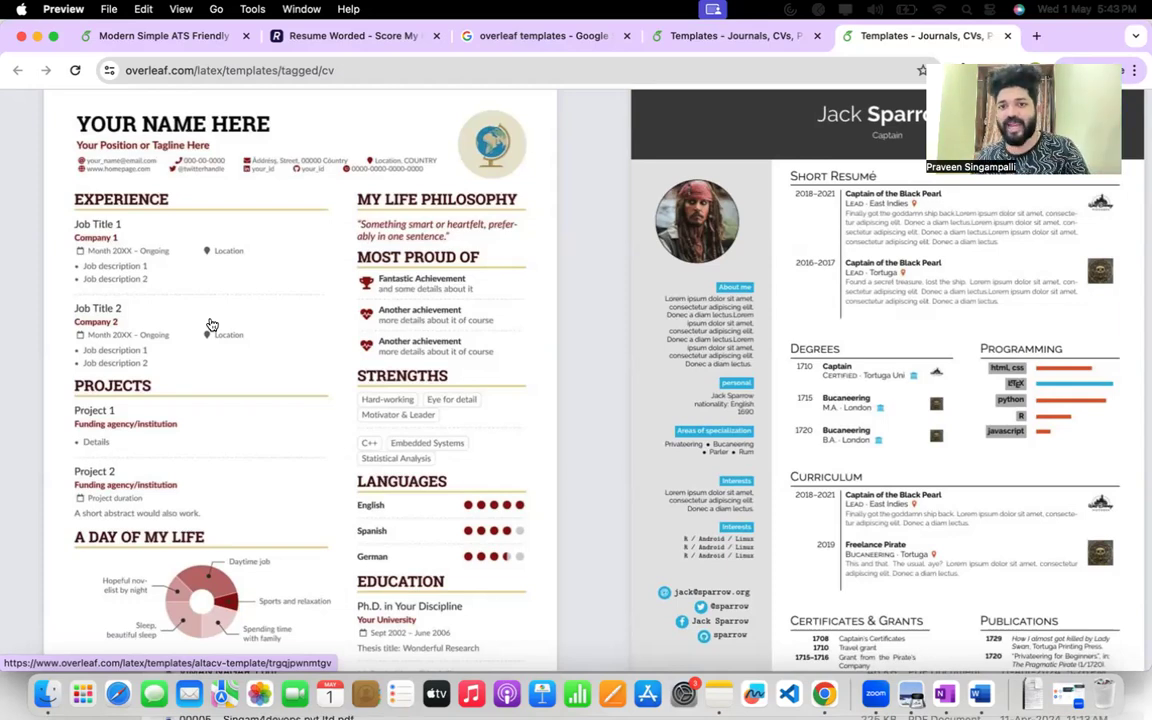
scroll(211, 324, right, 5)
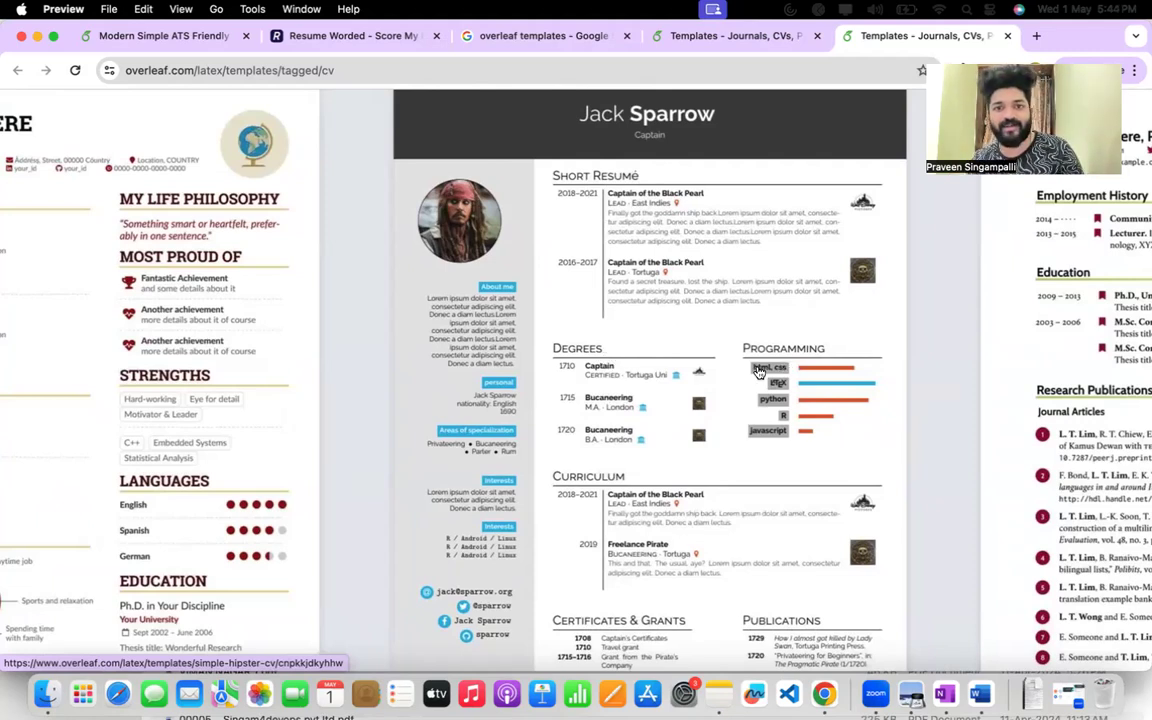
scroll(627, 232, down, 3)
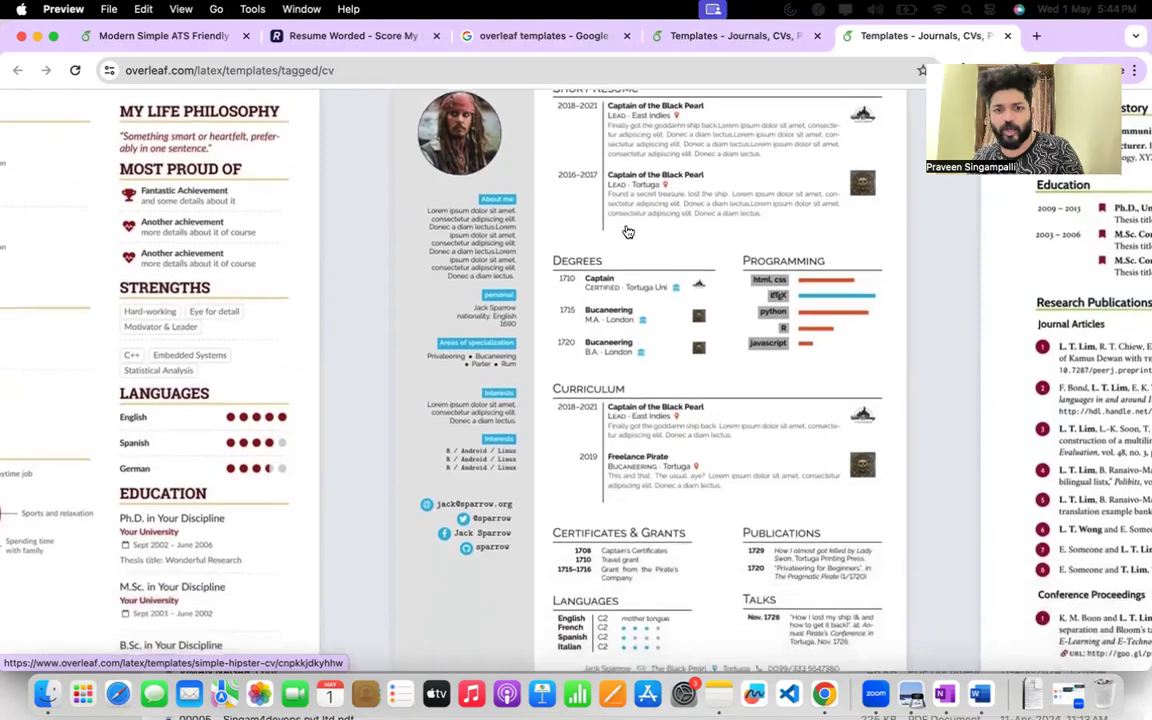
scroll(622, 385, down, 2)
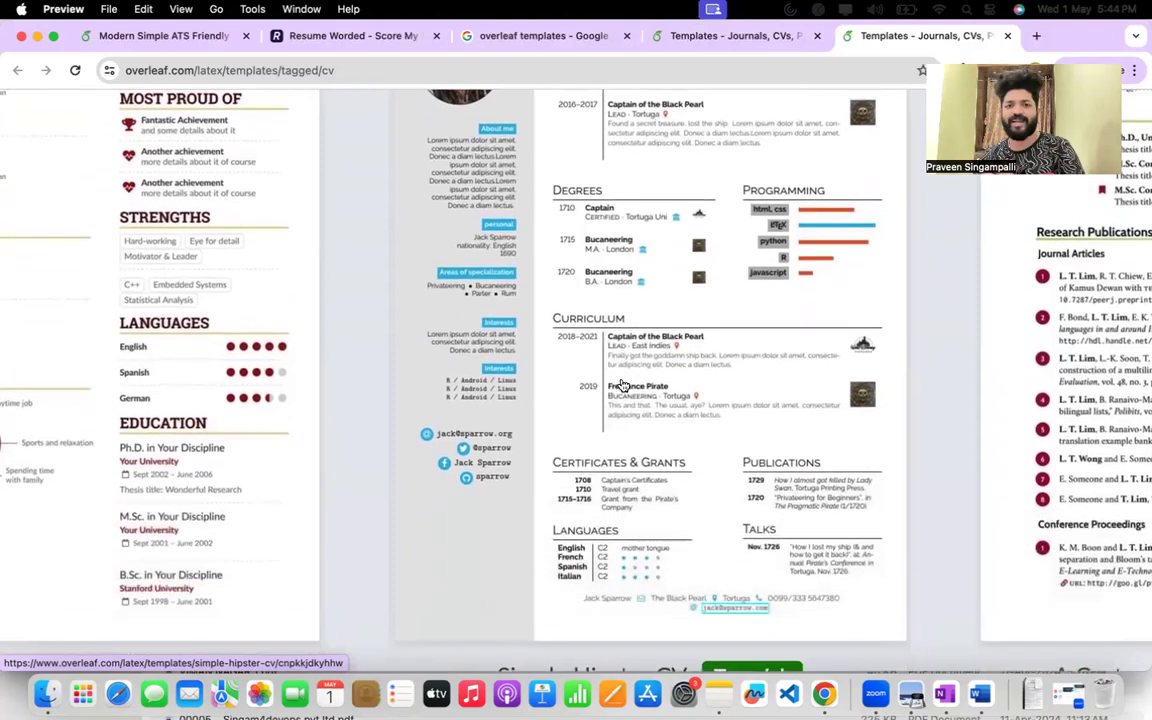
scroll(622, 385, up, 2)
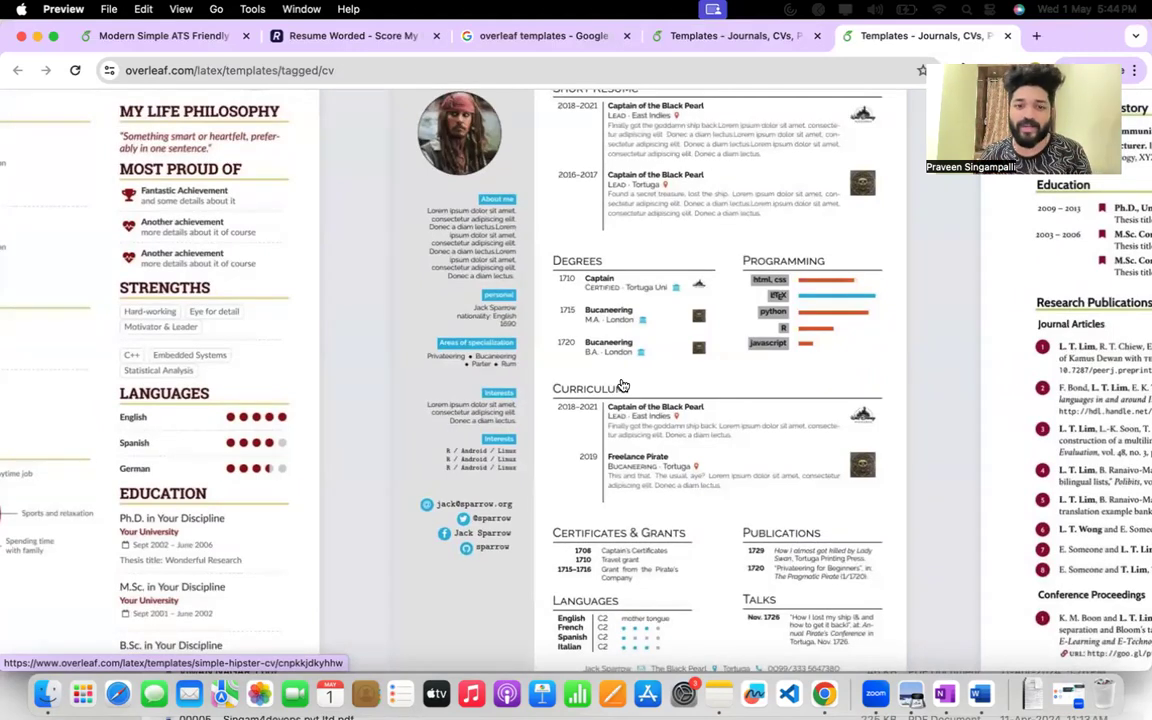
Examine the A Customised CurVe CV template from its contact header to its publications and conference proceedings.
scroll(622, 385, right, 5)
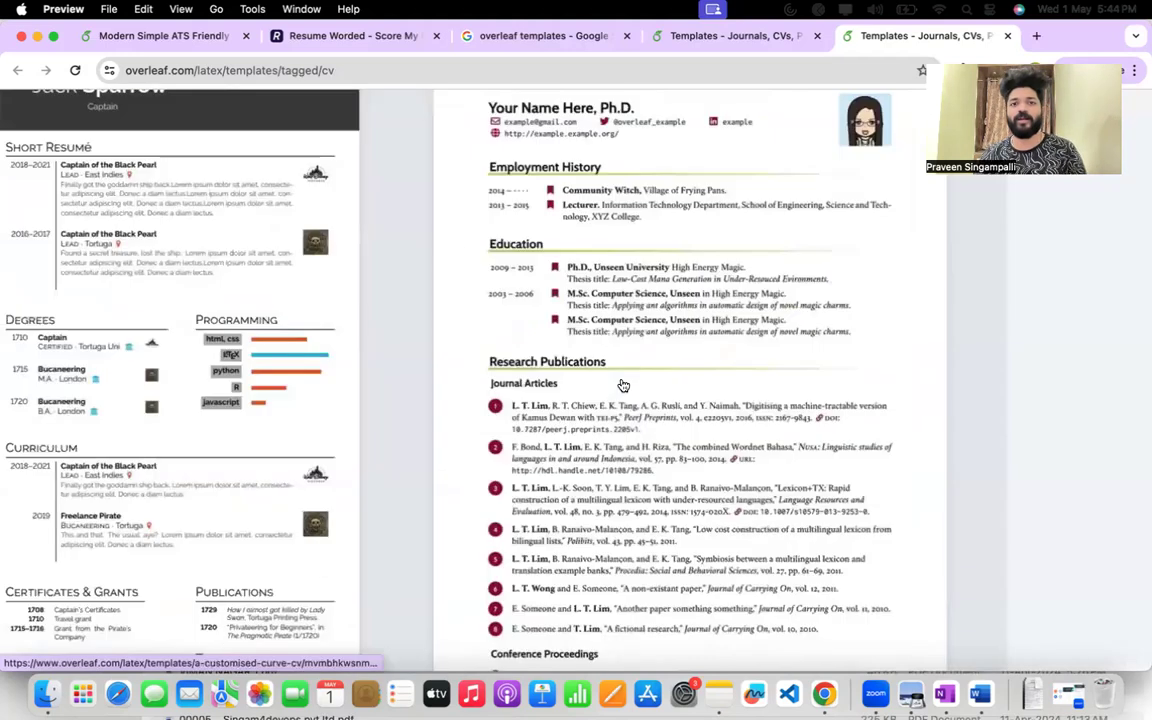
scroll(622, 385, up, 2)
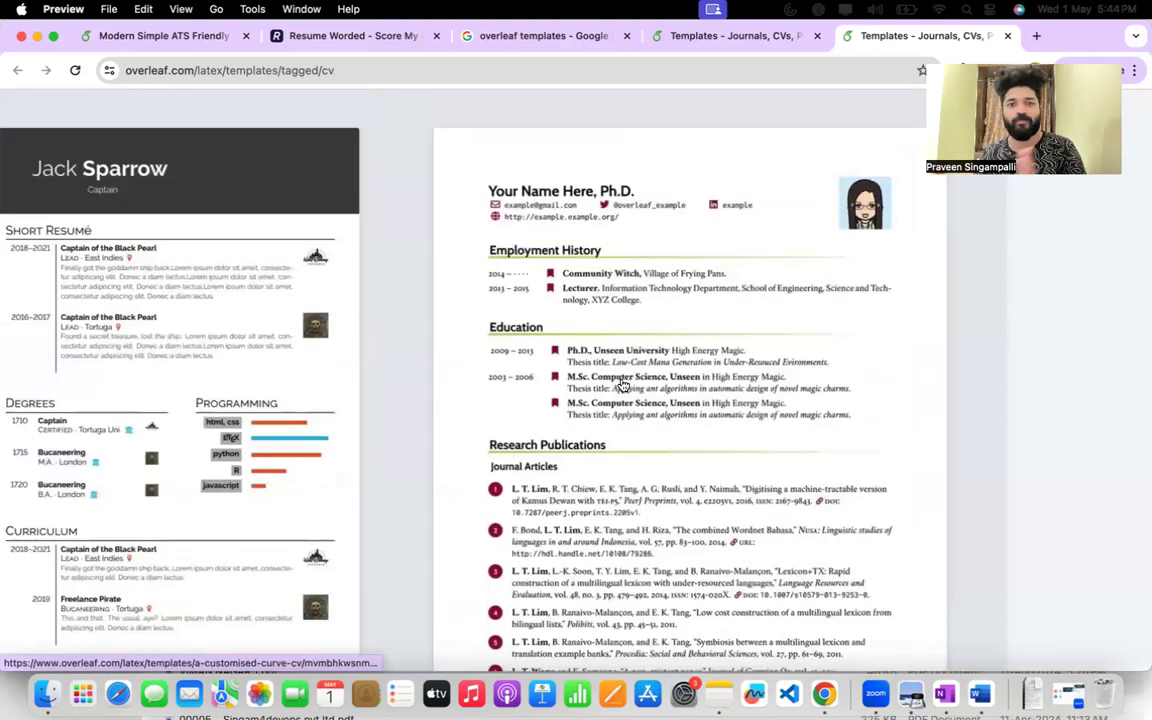
scroll(622, 385, down, 4)
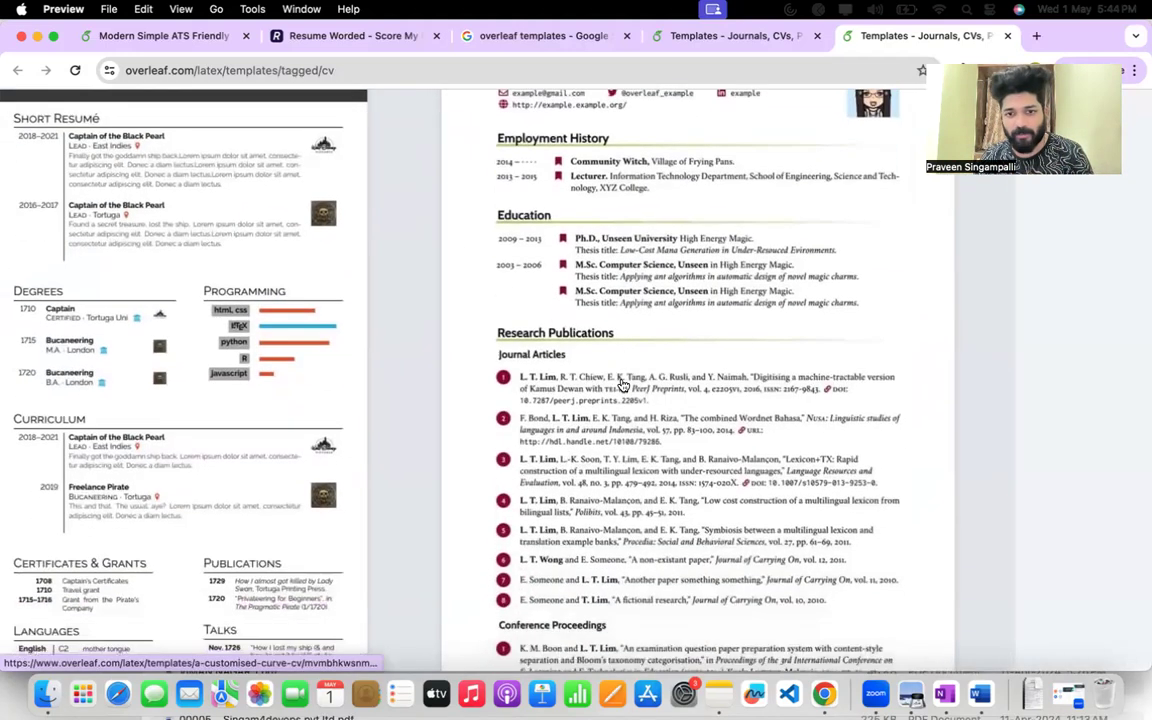
scroll(622, 385, up, 4)
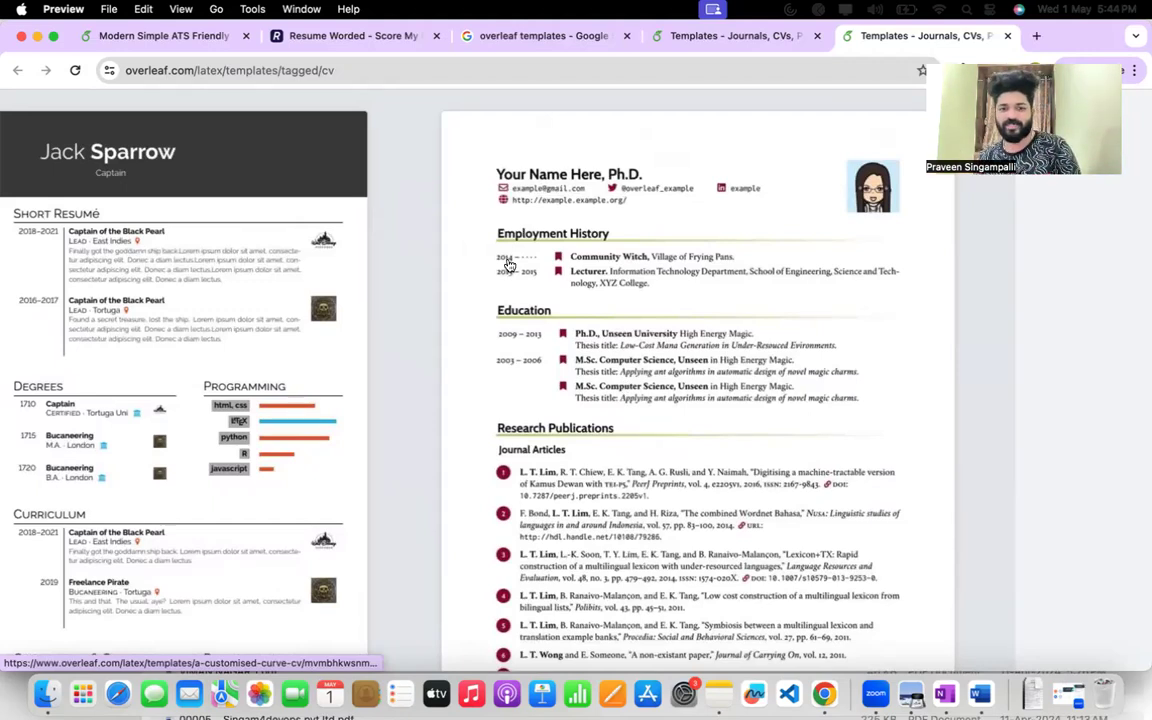
scroll(508, 264, down, 2)
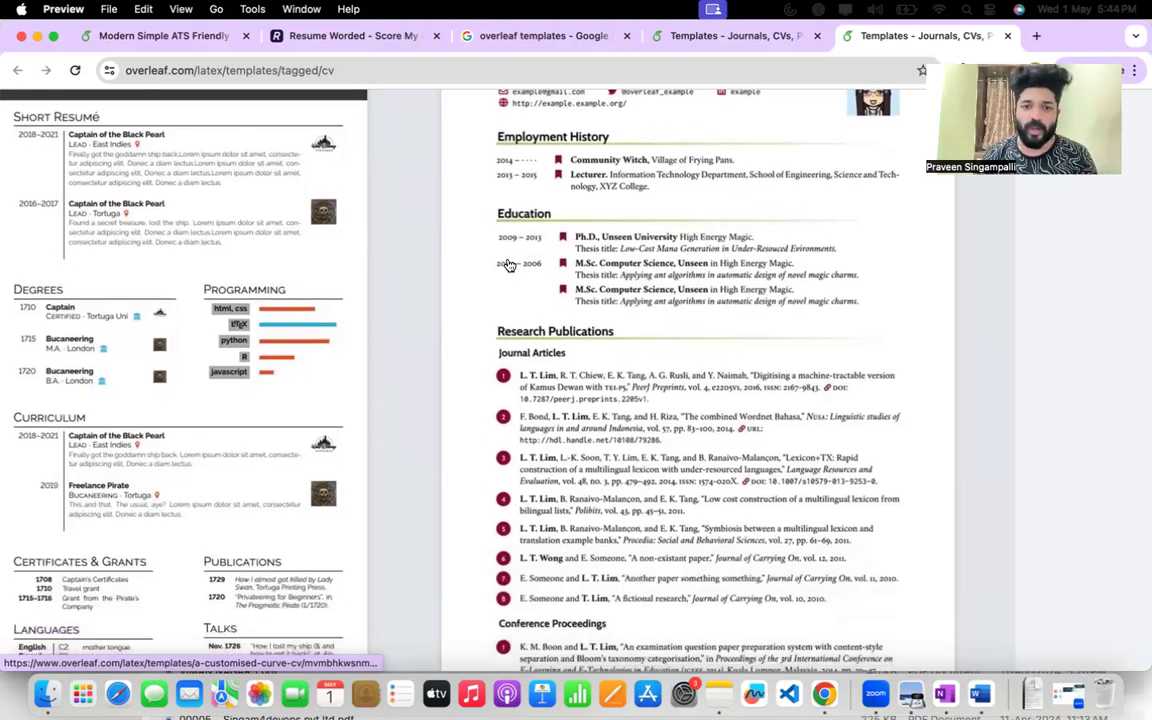
scroll(508, 264, down, 12)
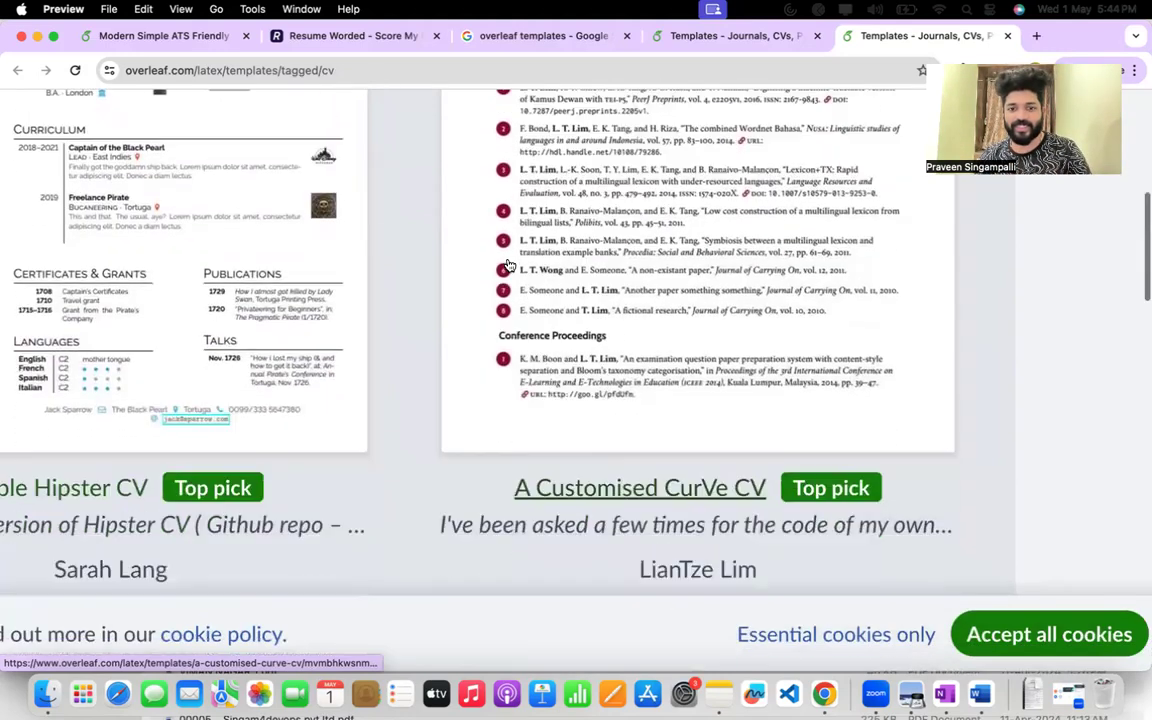
Browse the further résumé templates and examine the single-column one with Summary, Work Experience, Projects, Education, Publications and Skills sections.
scroll(508, 264, left, 6)
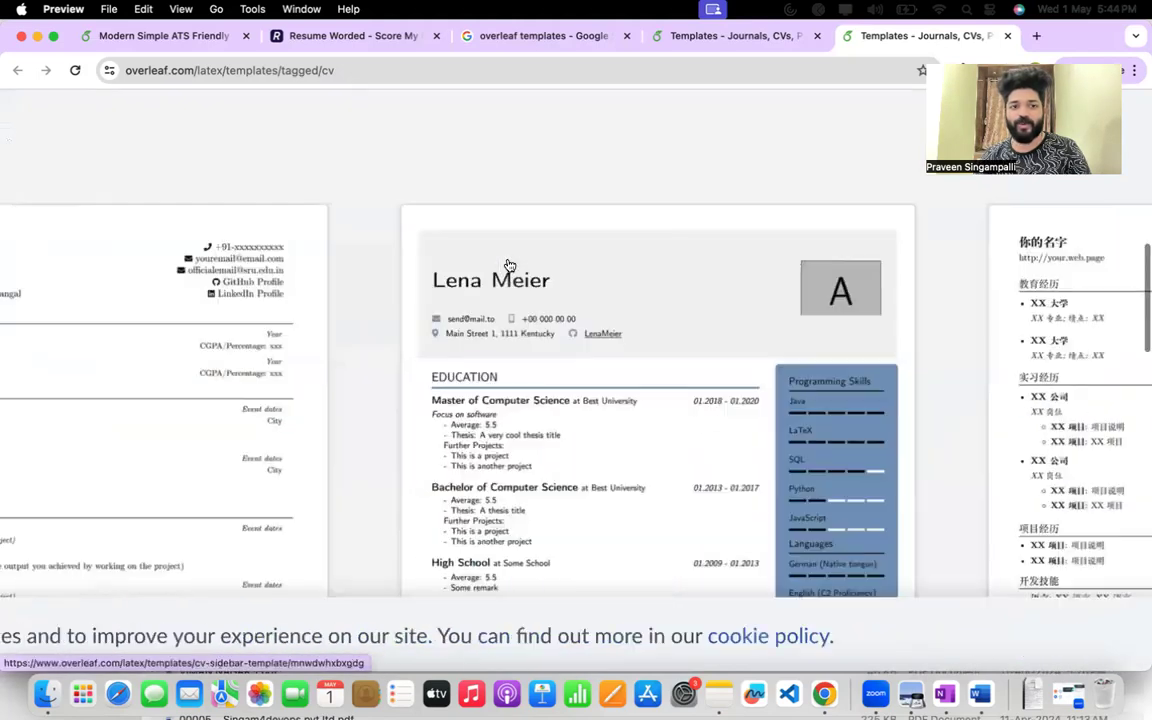
scroll(508, 264, down, 2)
scroll(508, 264, down, 15)
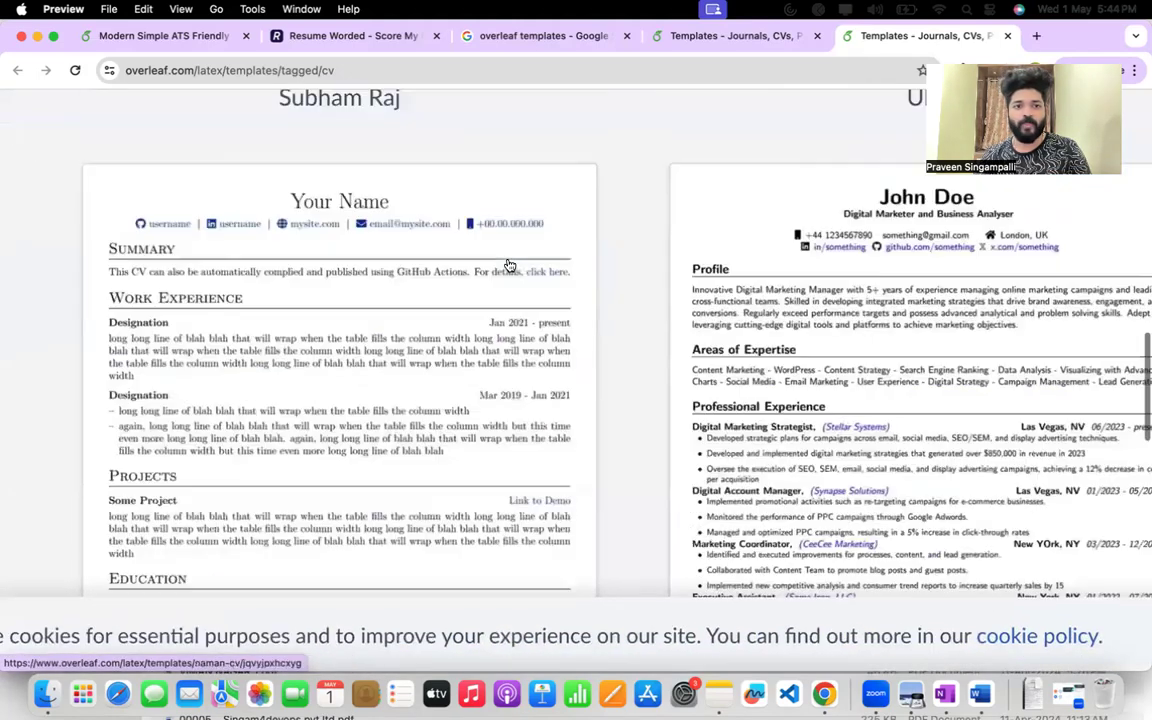
scroll(508, 264, up, 2)
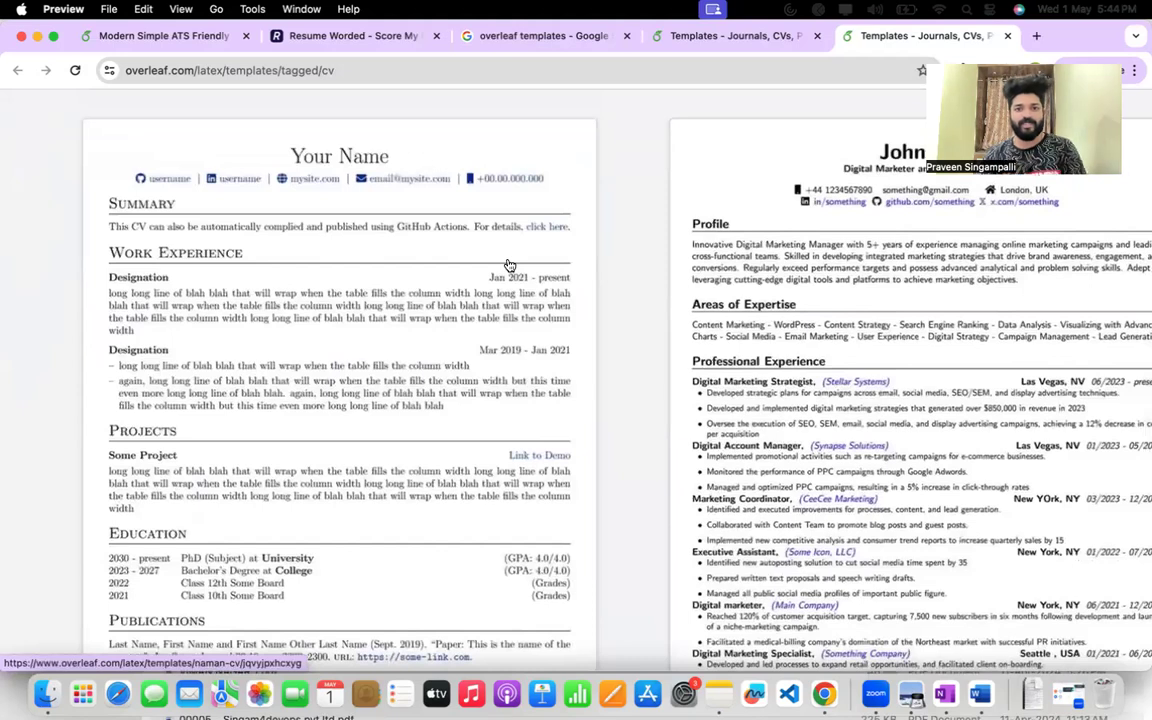
scroll(509, 265, down, 3)
scroll(509, 265, down, 1)
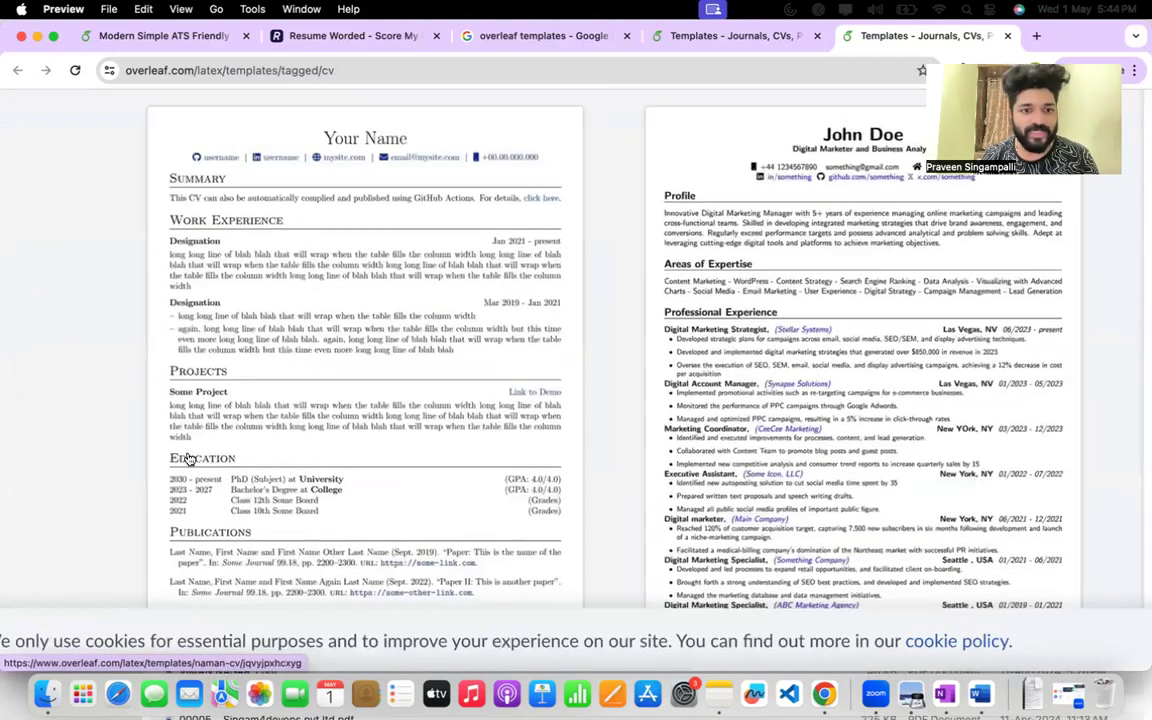
scroll(243, 475, down, 4)
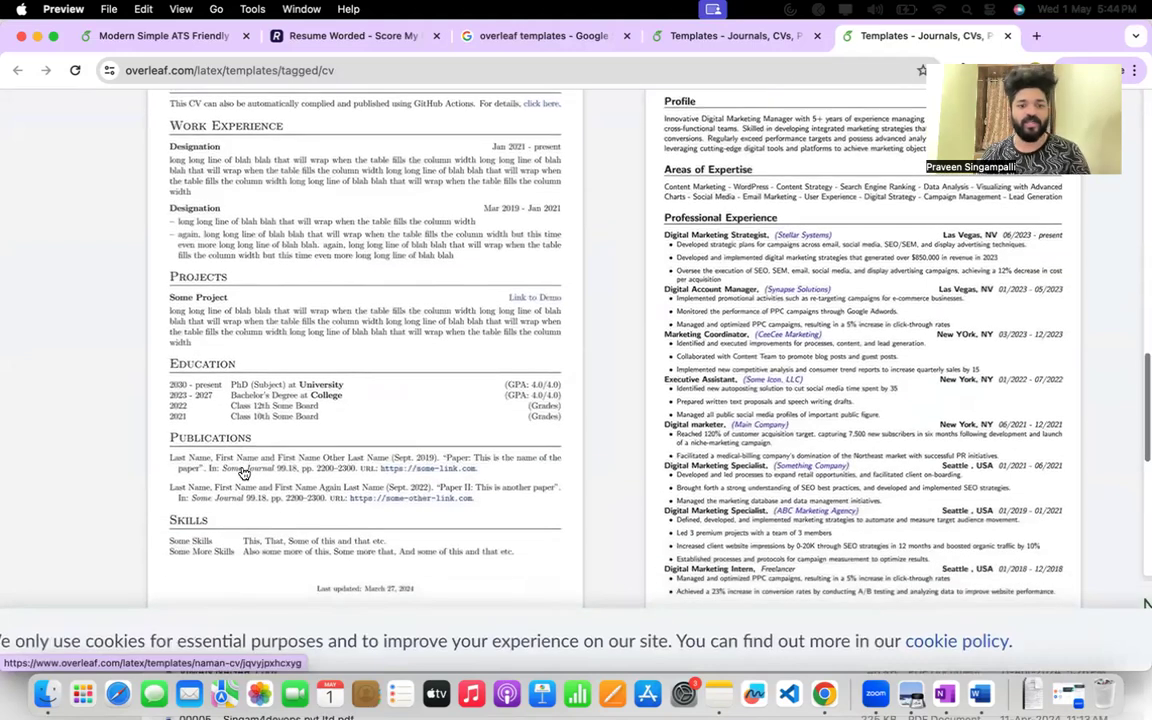
scroll(243, 473, up, 2)
Review the Modern Simple ATS Friendly LateX CV sample and open its template page in a new tab.
scroll(243, 473, right, 5)
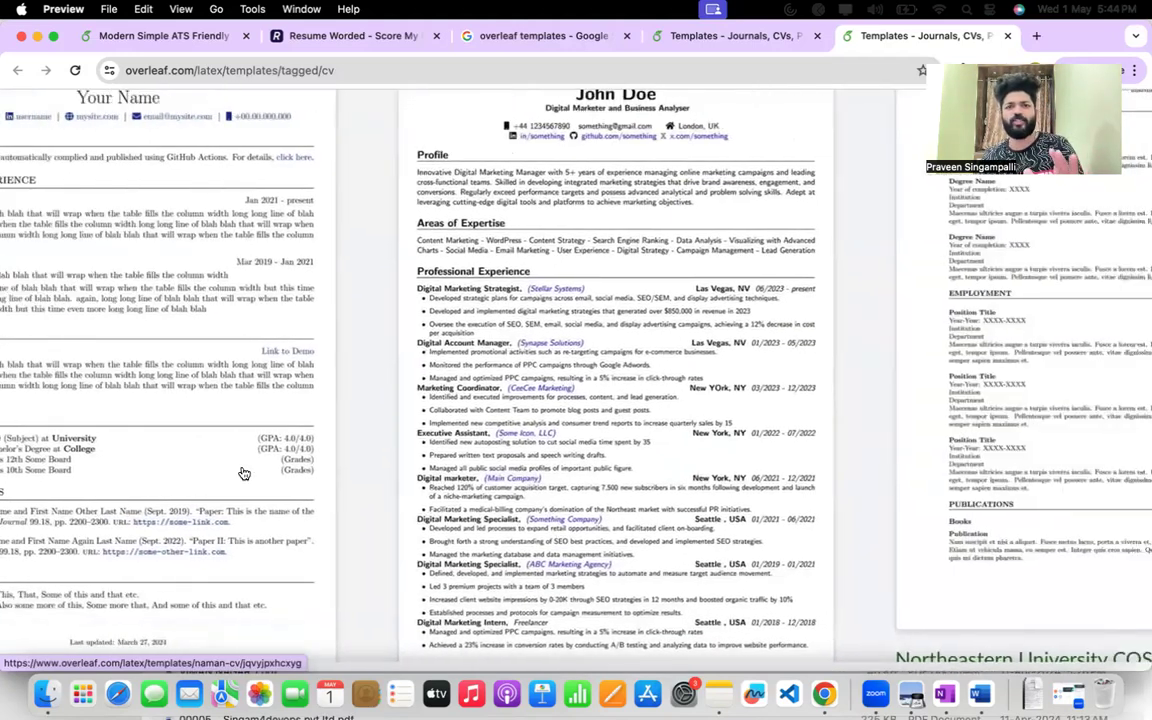
scroll(243, 473, up, 2)
scroll(700, 205, up, 2)
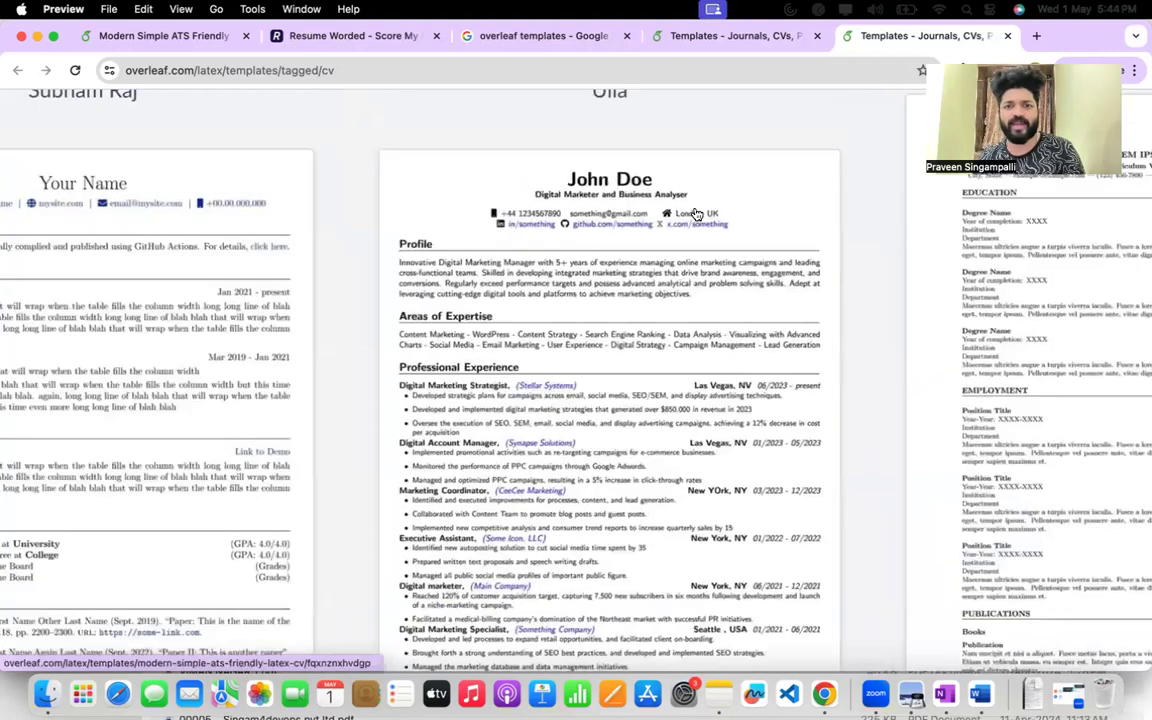
scroll(697, 214, up, 3)
scroll(697, 214, down, 2)
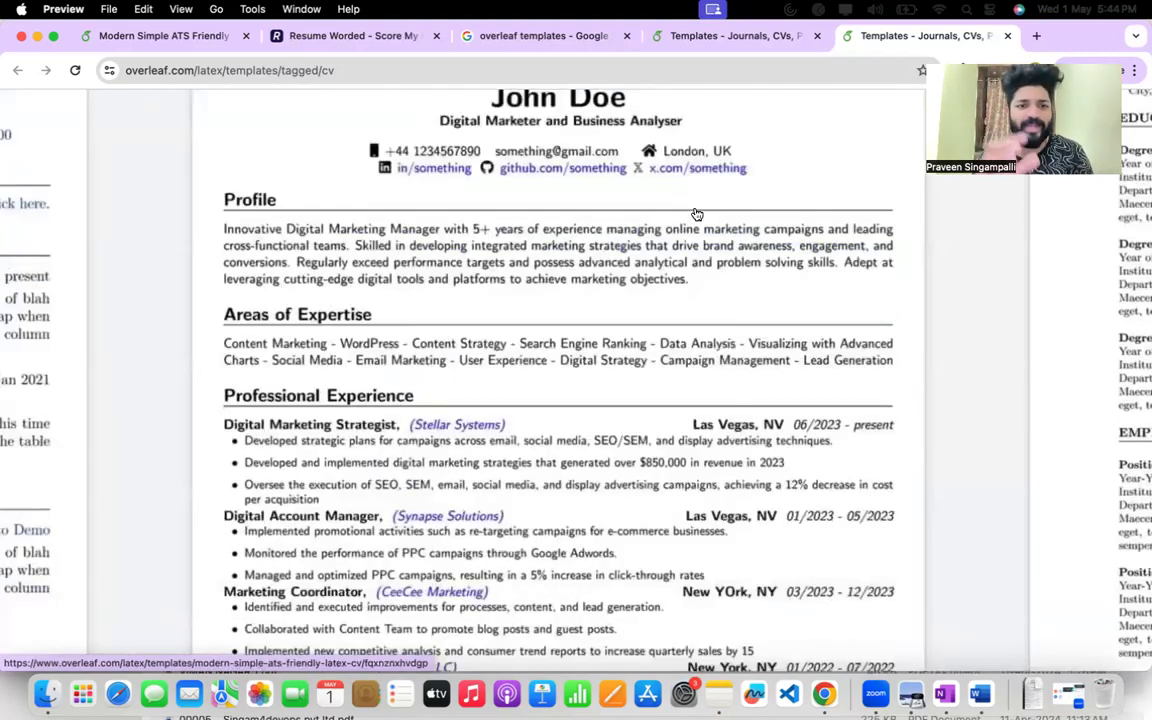
scroll(697, 214, down, 3)
scroll(697, 214, down, 12)
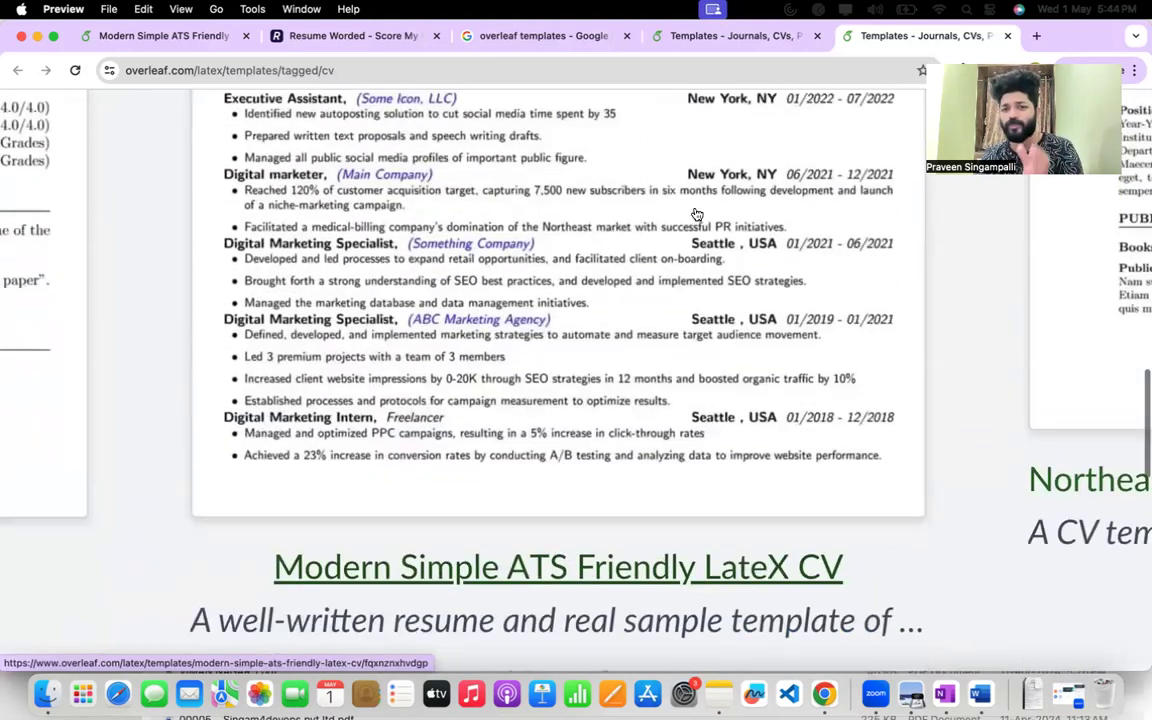
scroll(697, 214, up, 13)
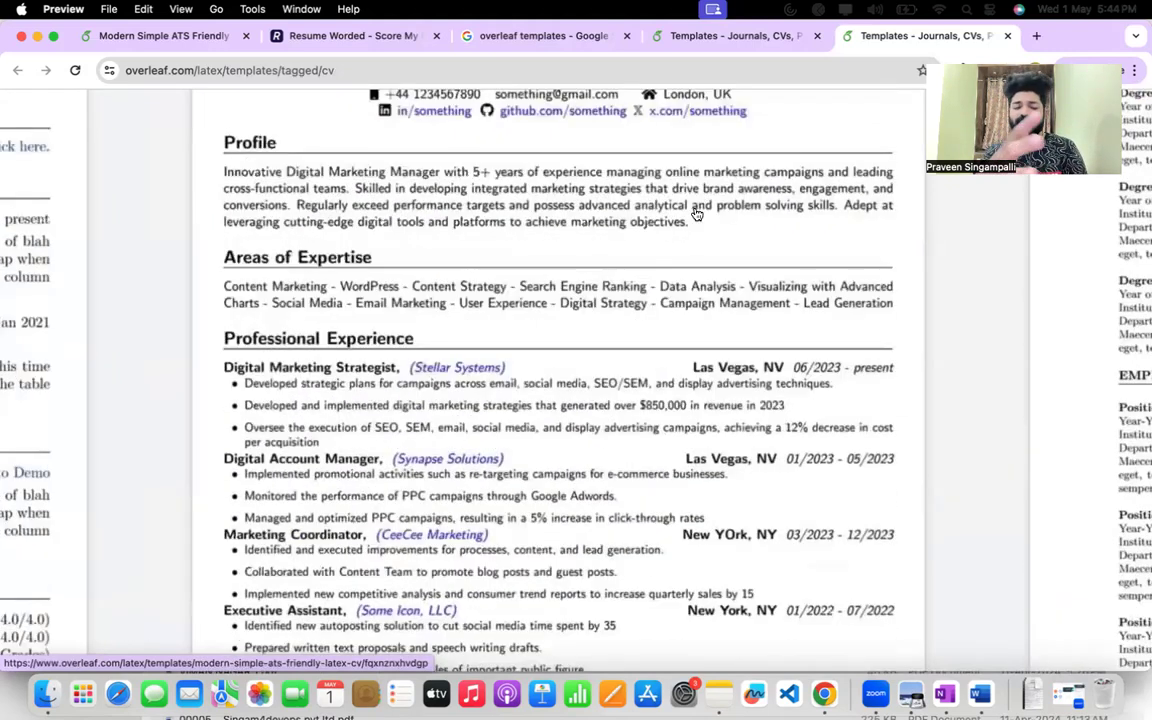
scroll(697, 214, up, 2)
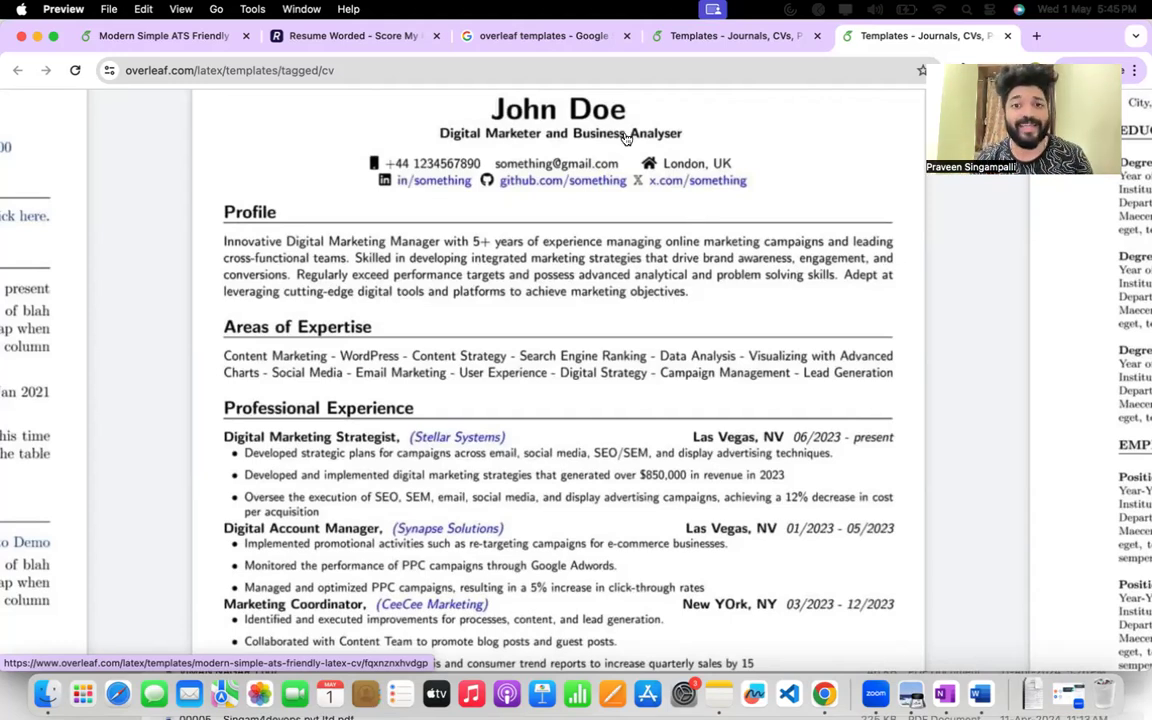
click(660, 186)
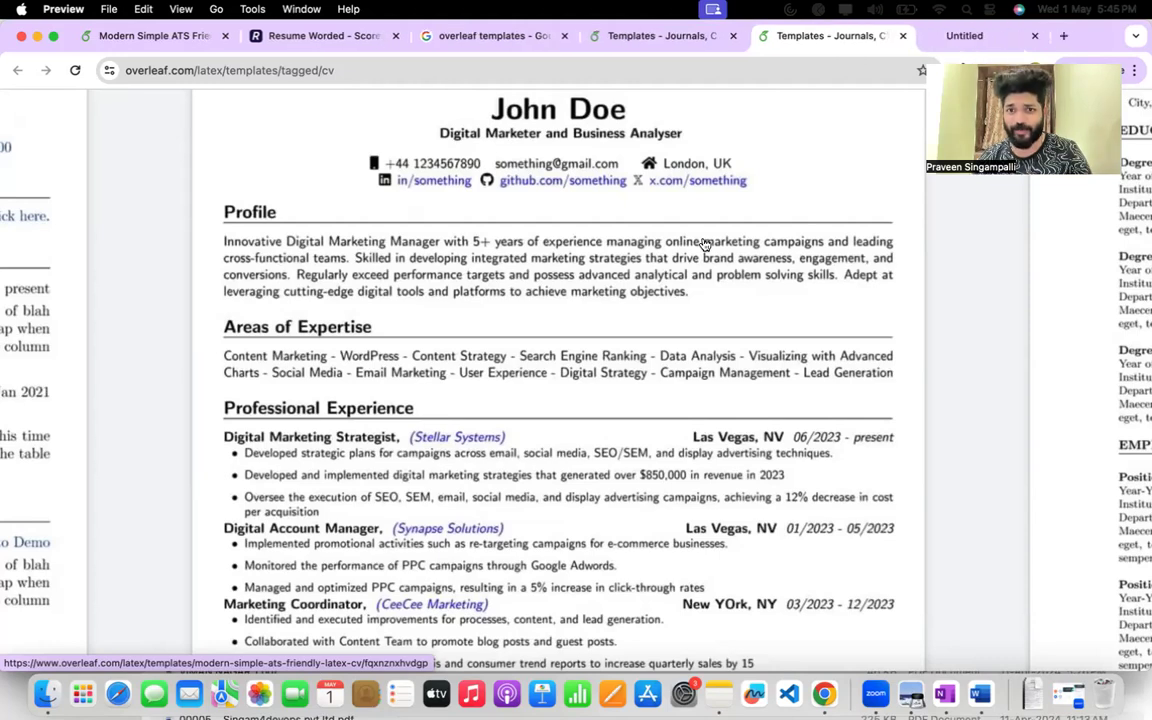
Open the Modern Simple ATS Friendly LateX CV template as an editable project.
click(904, 37)
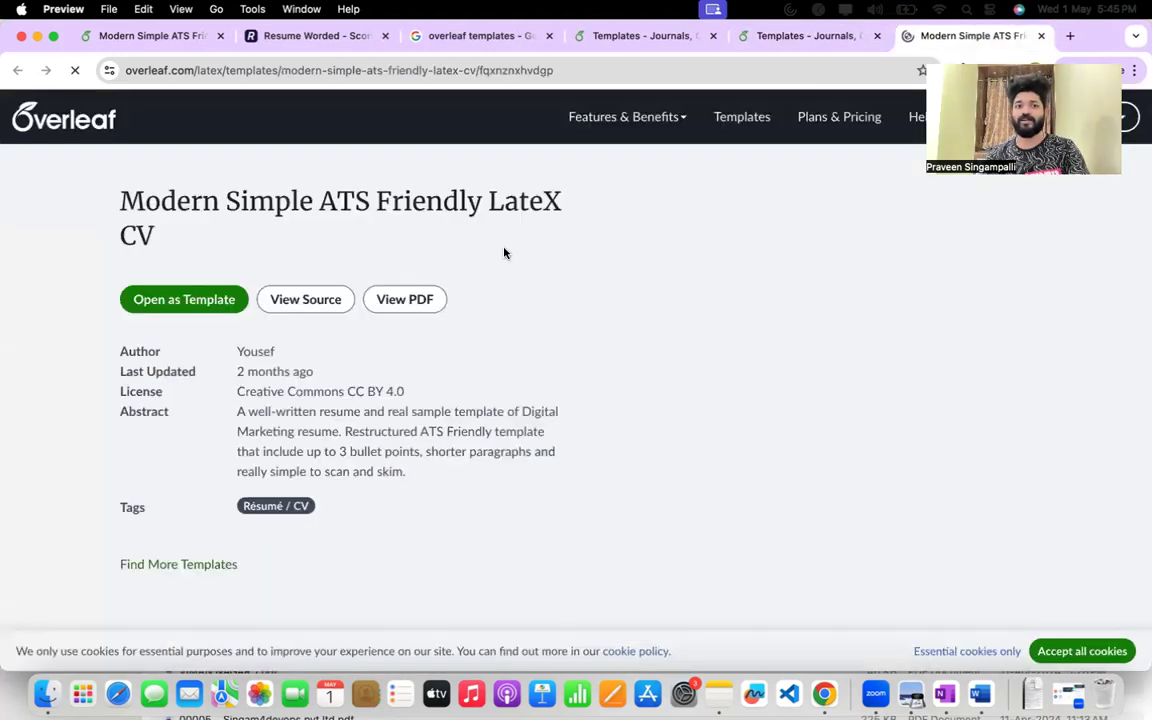
click(765, 33)
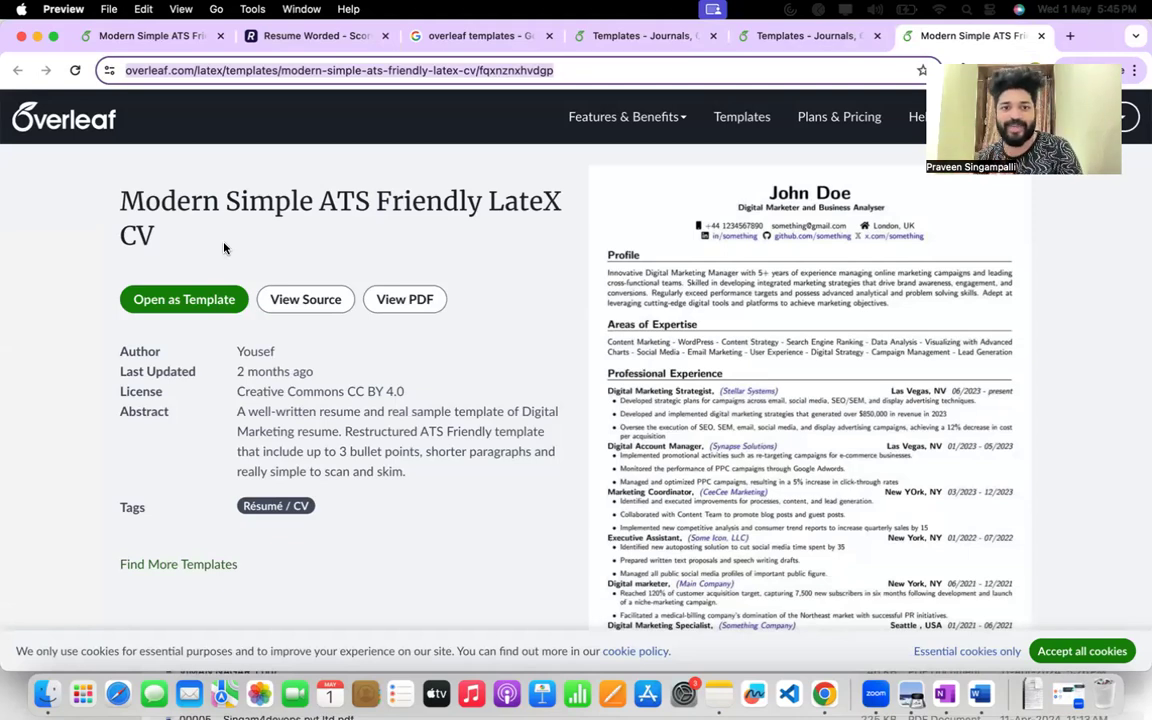
click(200, 302)
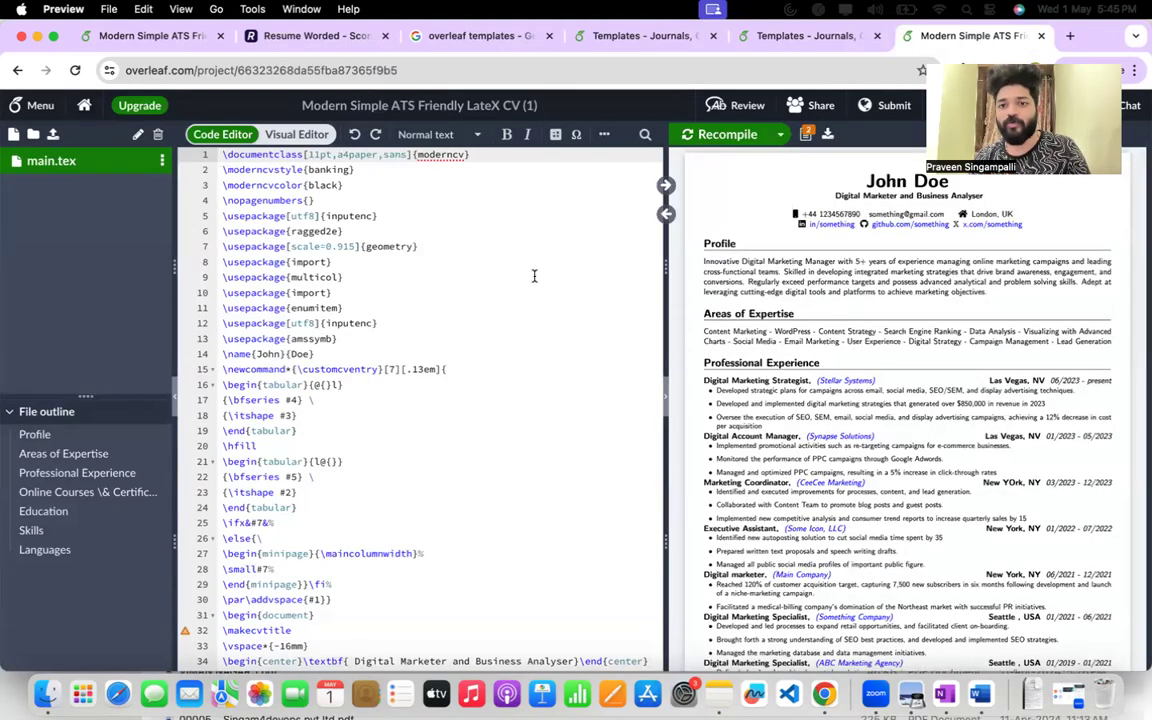
Jump from the name in the PDF preview to its source line and look through main.tex for the name definition.
double_click(868, 183)
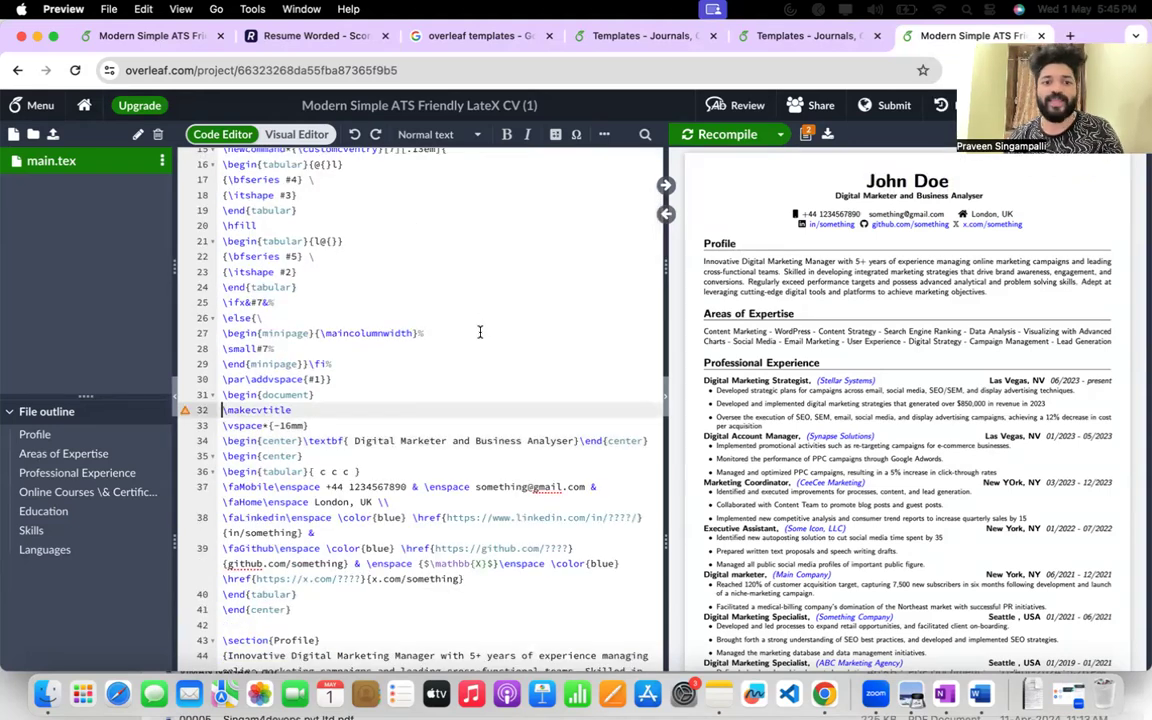
double_click(878, 181)
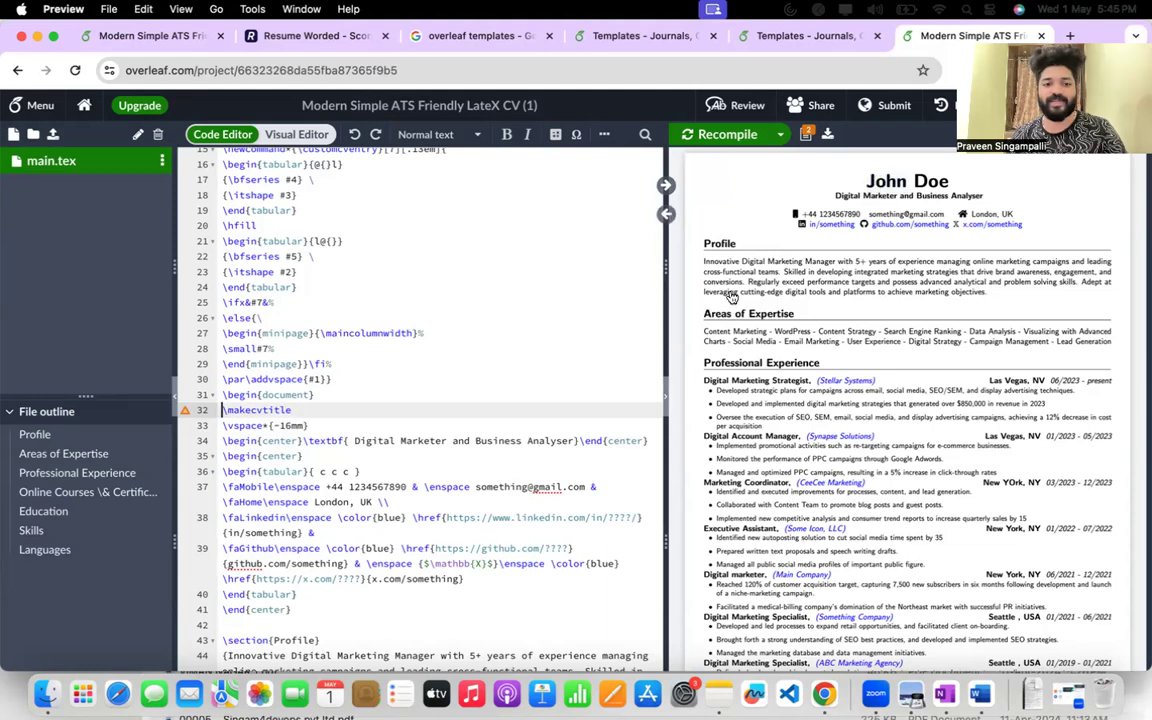
scroll(410, 541, down, 10)
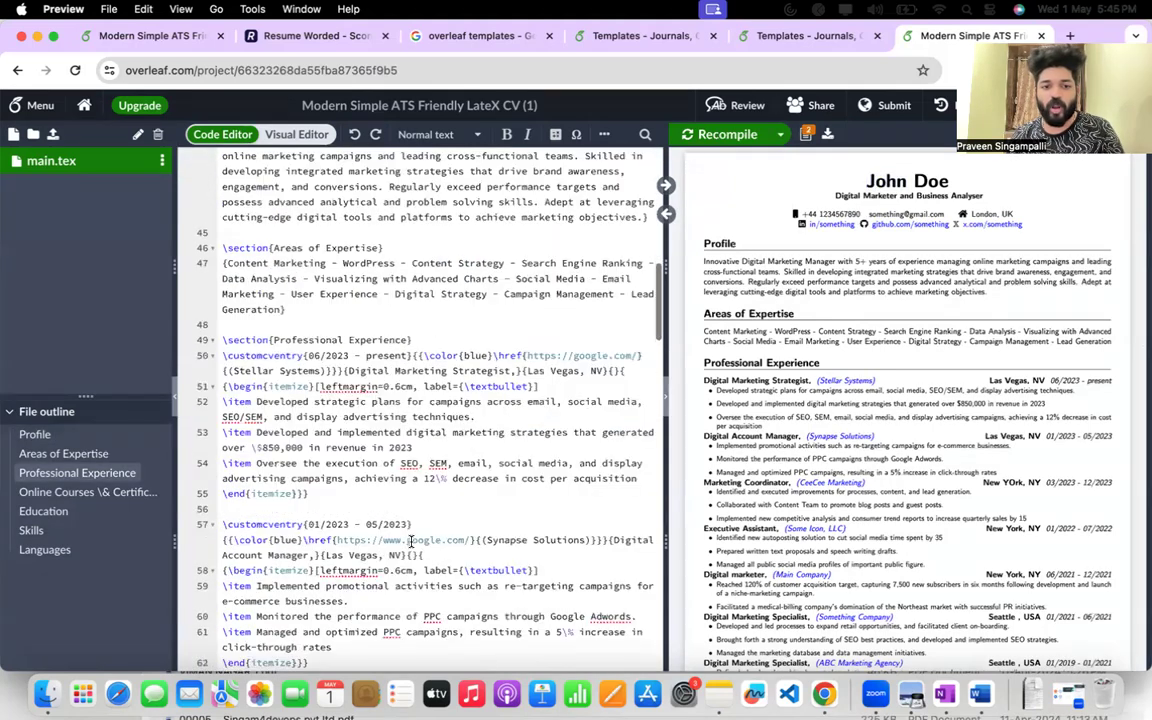
scroll(410, 541, down, 20)
scroll(390, 300, up, 7)
scroll(392, 255, up, 20)
click(391, 253)
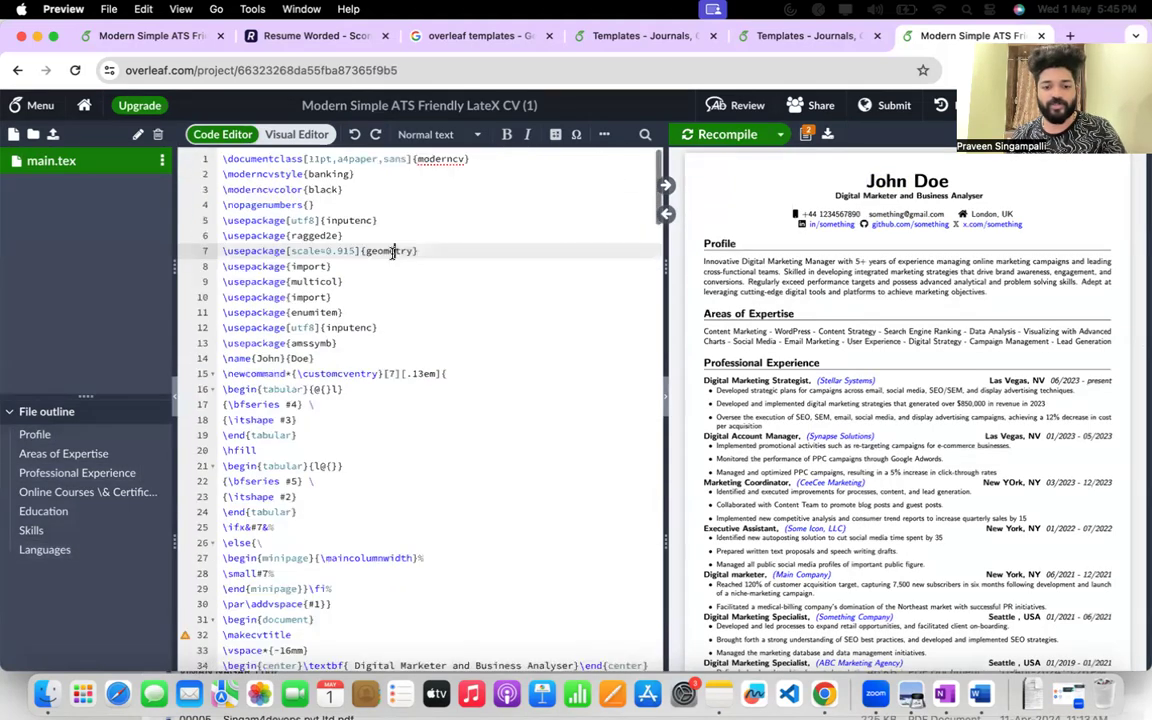
Search the source code for the placeholder first name shown in the résumé heading.
key(super+f)
text(\makecvtitle)
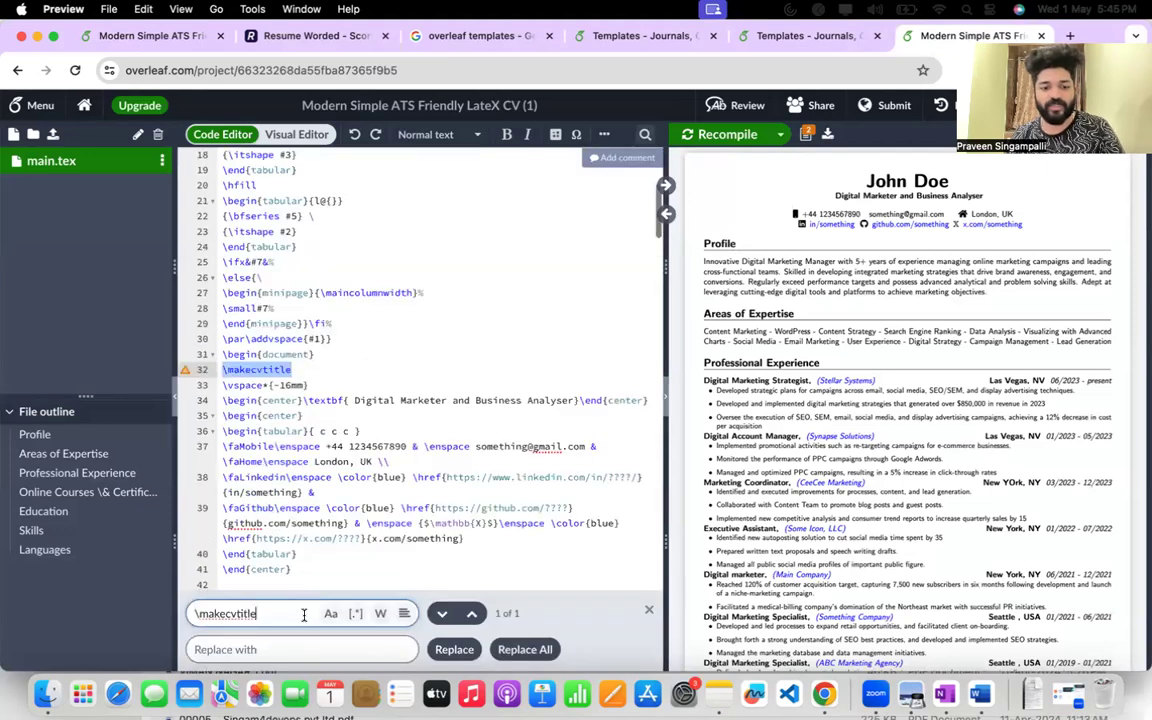
key(super+a)
key(BackSpace)
text(Jogn)
key(BackSpace)
key(BackSpace)
text(hn)
key(Return)
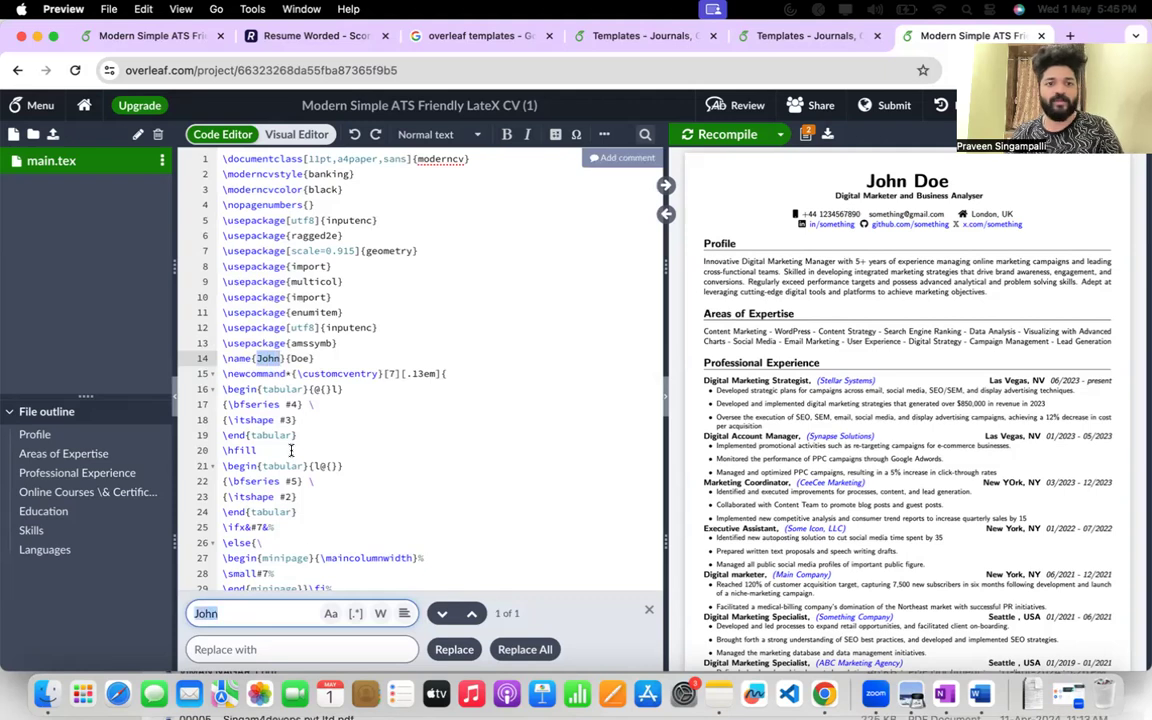
Replace the placeholder first and last names in the \name command with the résumé owner's first and last names.
double_click(269, 358)
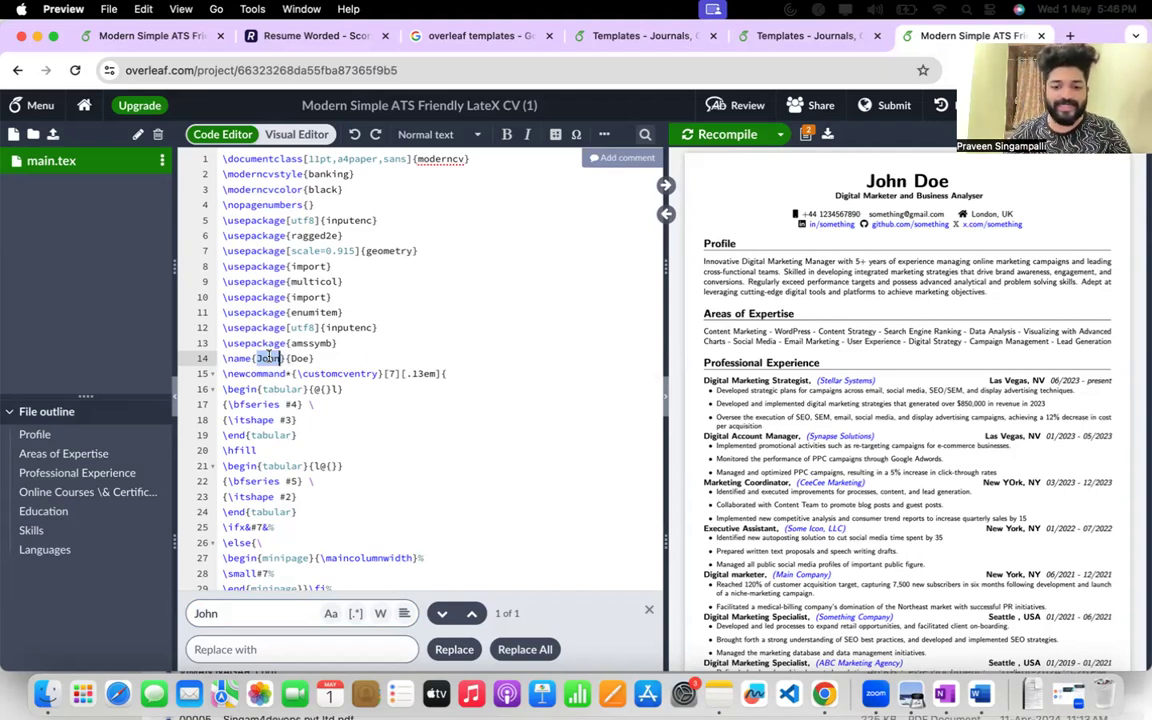
text(Praveen)
double_click(316, 358)
text(Singampalli)
Delete the sample paragraph inside the braces of the Profile section.
scroll(420, 370, down, 1)
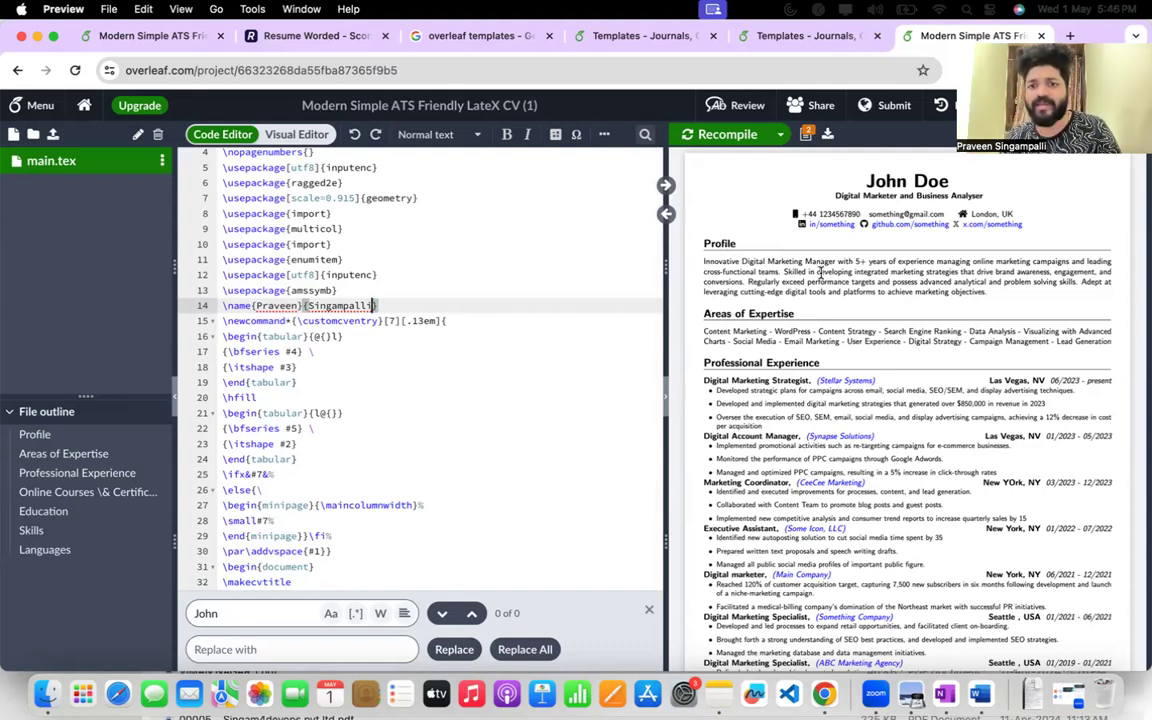
scroll(316, 454, down, 10)
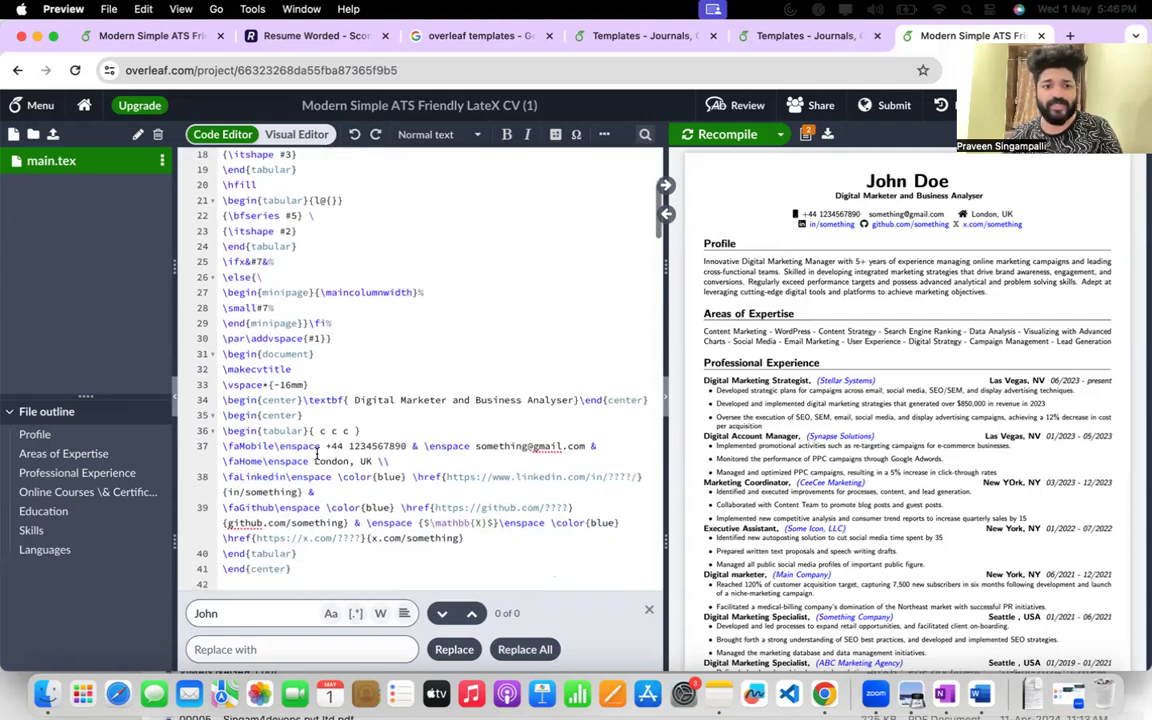
double_click(304, 400)
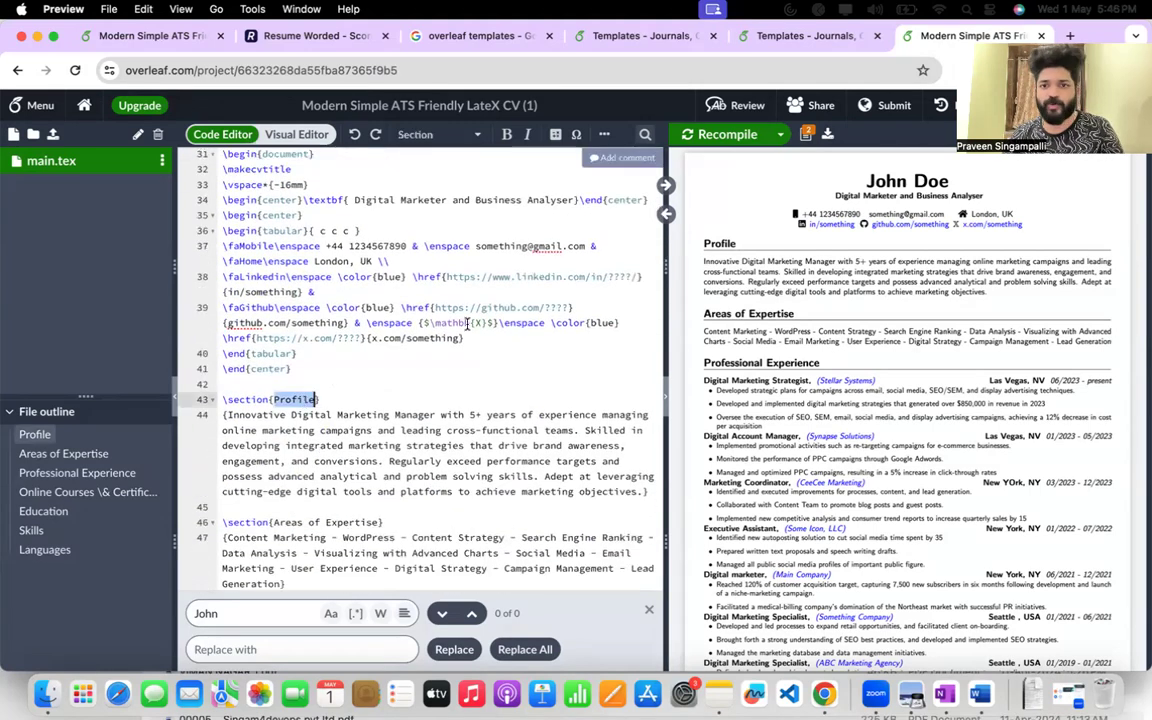
drag(224, 414, 638, 491)
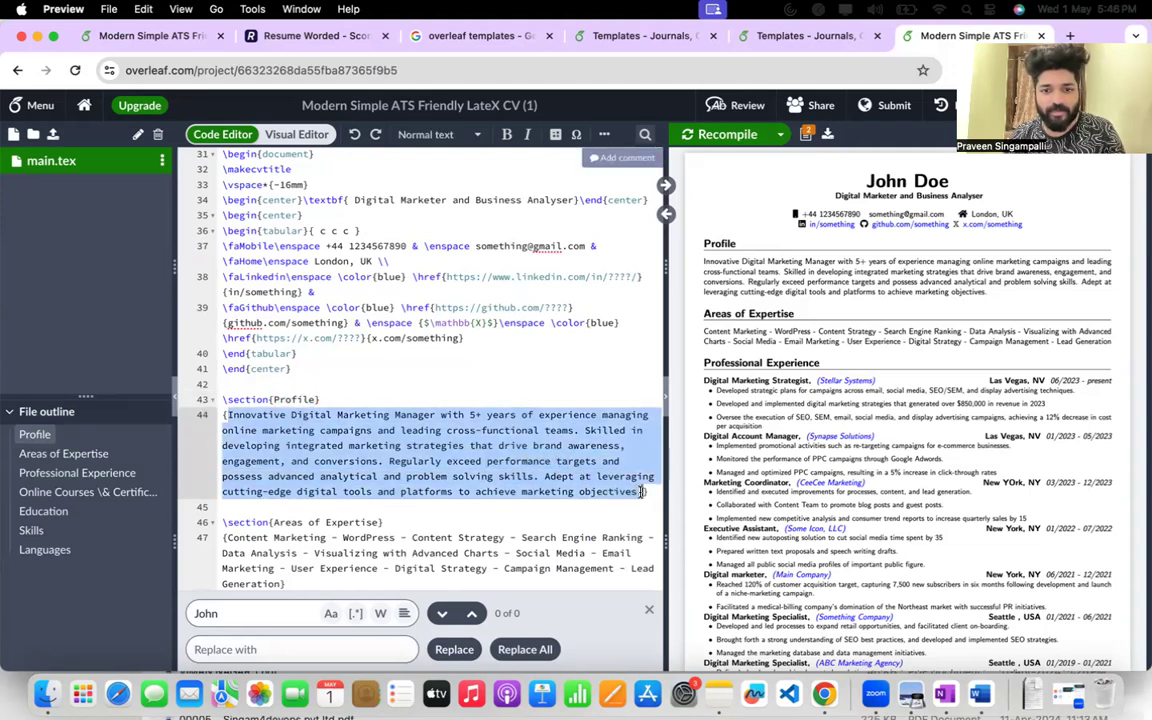
key(BackSpace)
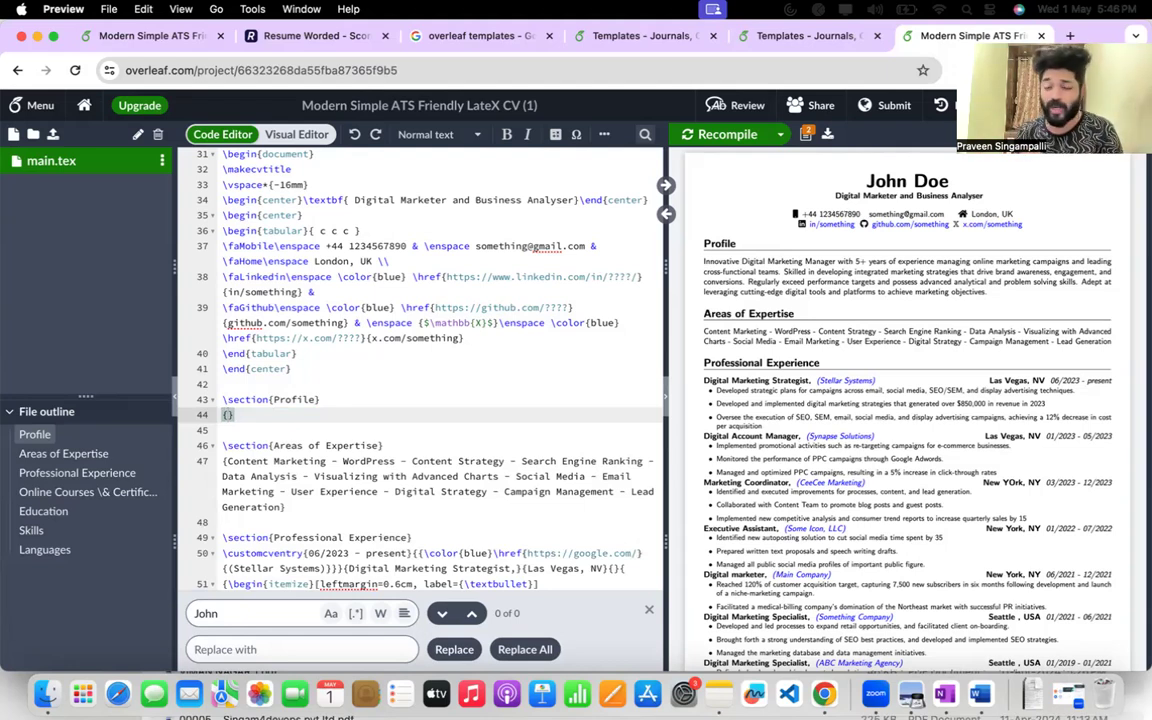
Begin the new Profile text with "Professional devops and sre engineer with 5+ years of experience and".
text(Professional devops andf)
key(BackSpace)
key(BackSpace)
key(BackSpace)
text(d sre engineer )
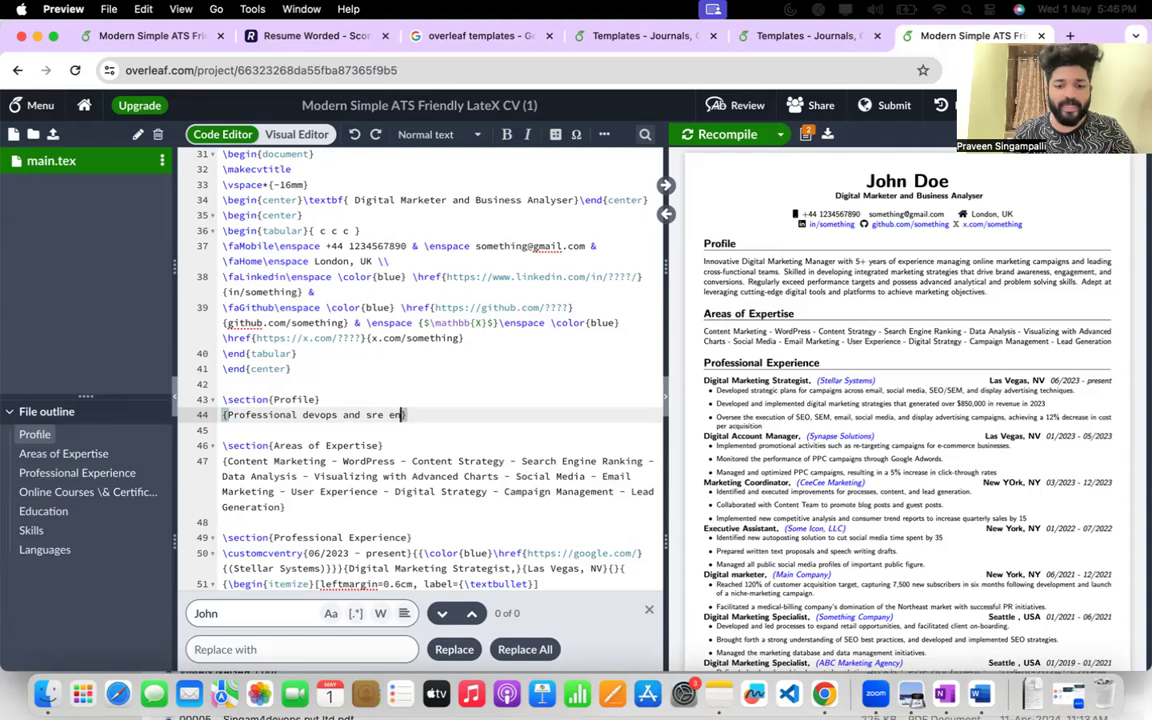
text(with 5)
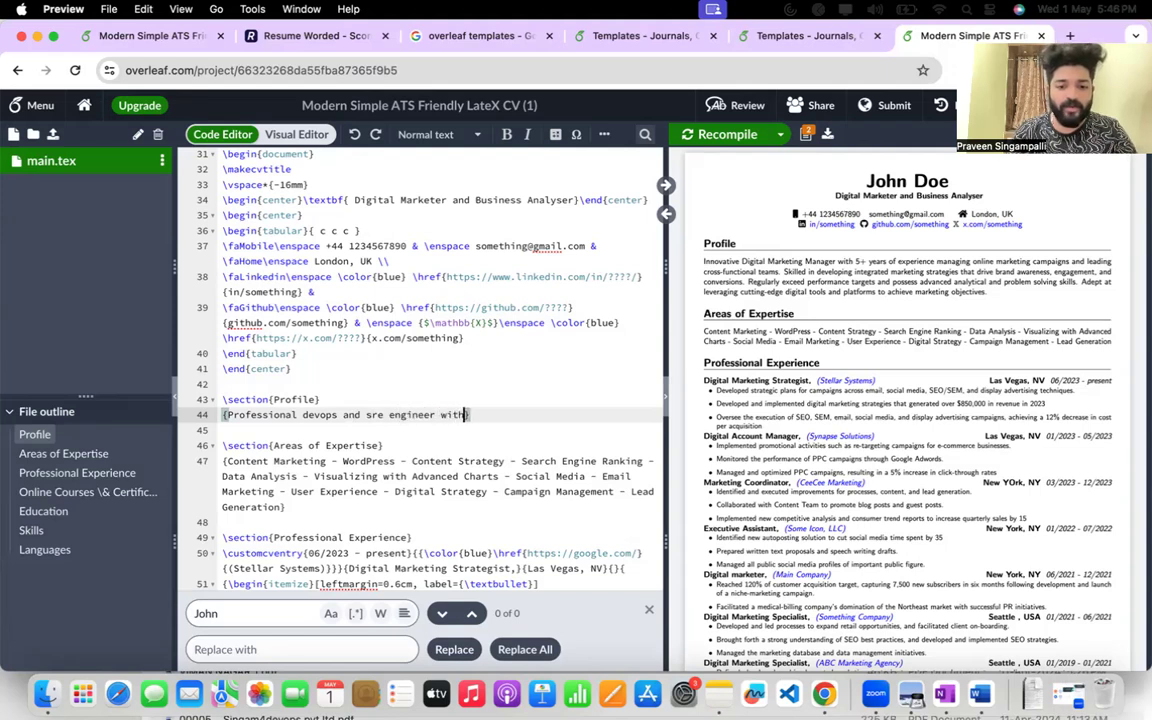
text(+ years of ex)
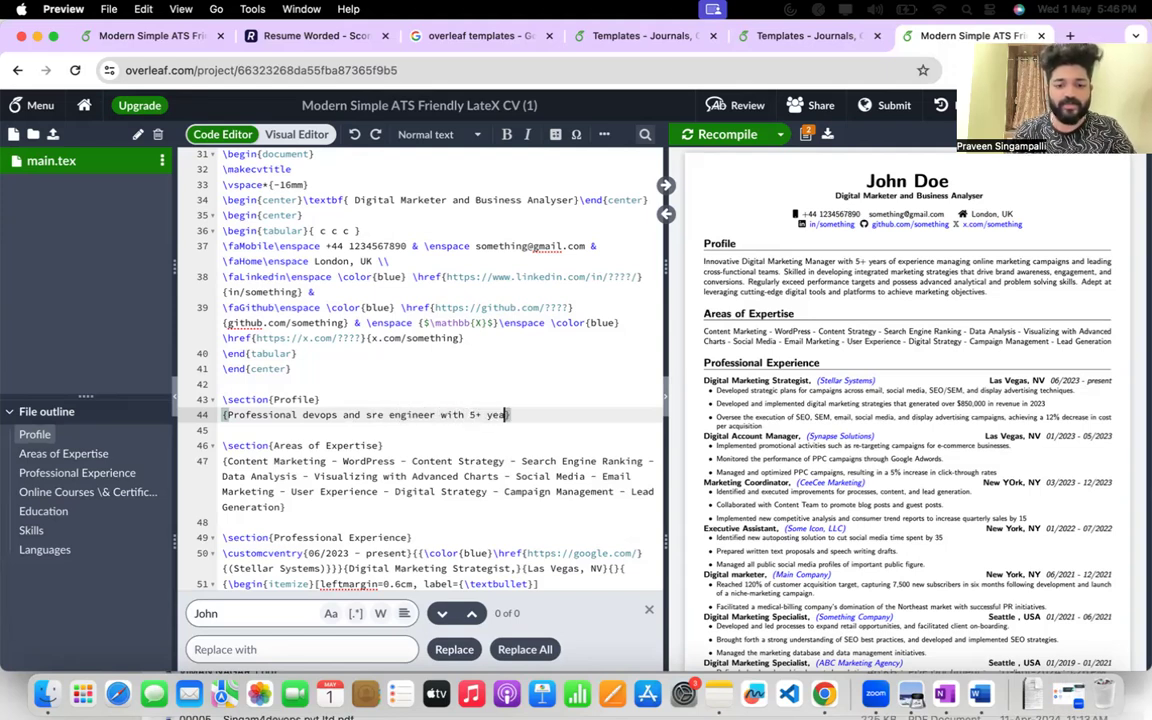
text(perience and )
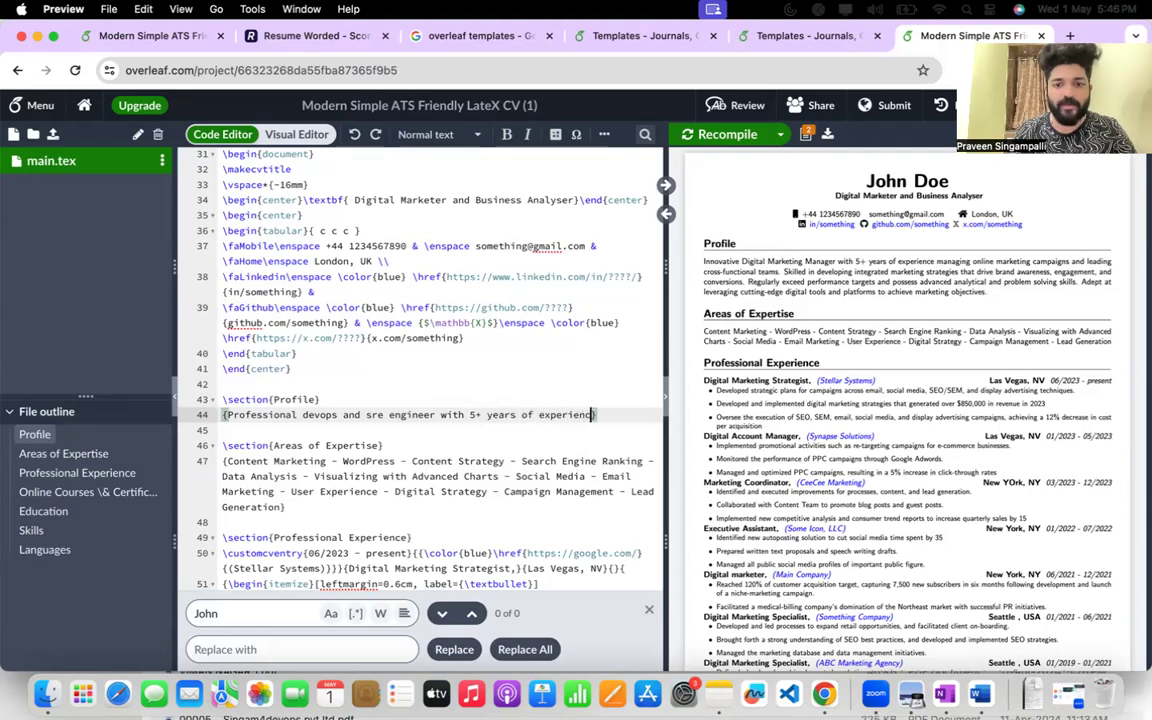
text(current asso)
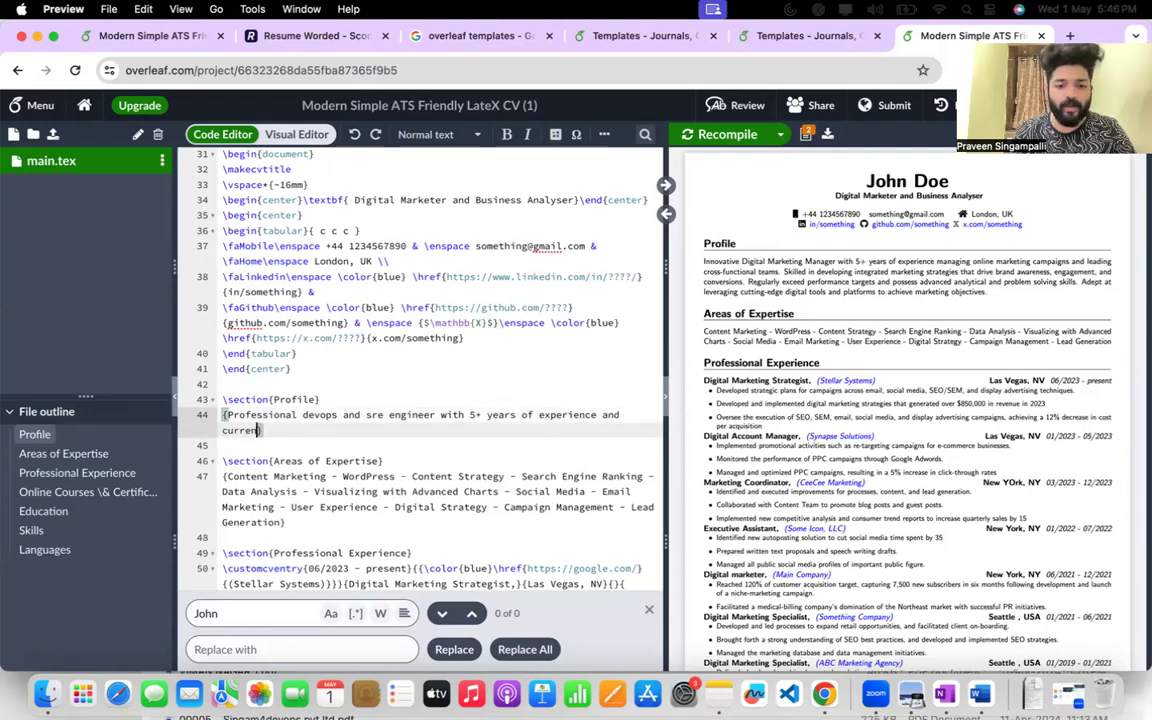
text(ciated with)
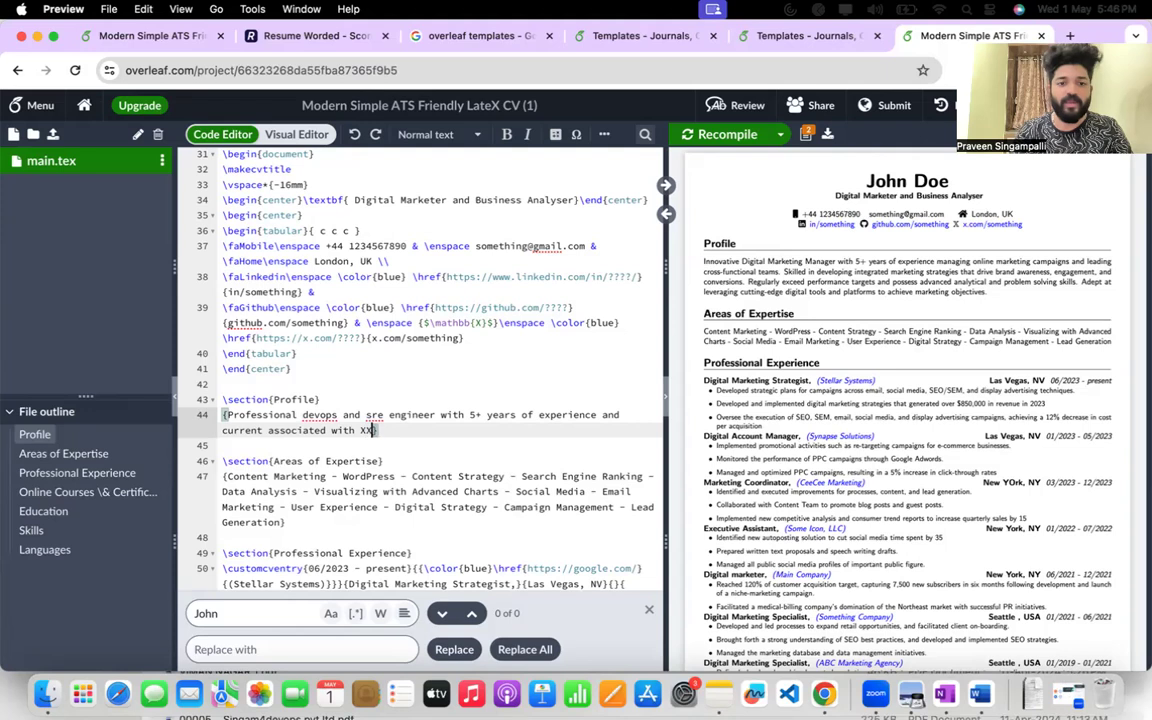
Continue the Profile text with "current associated with XYZ and I good at automations, cloud migrations and".
text(XY)
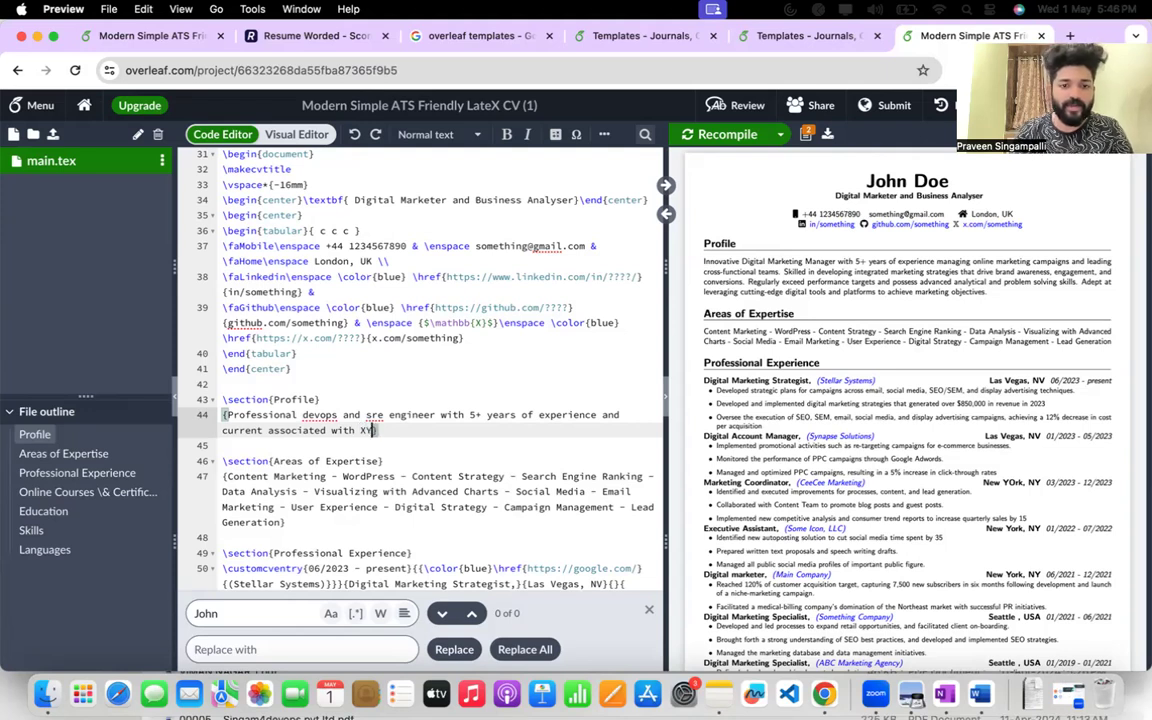
text(Z )
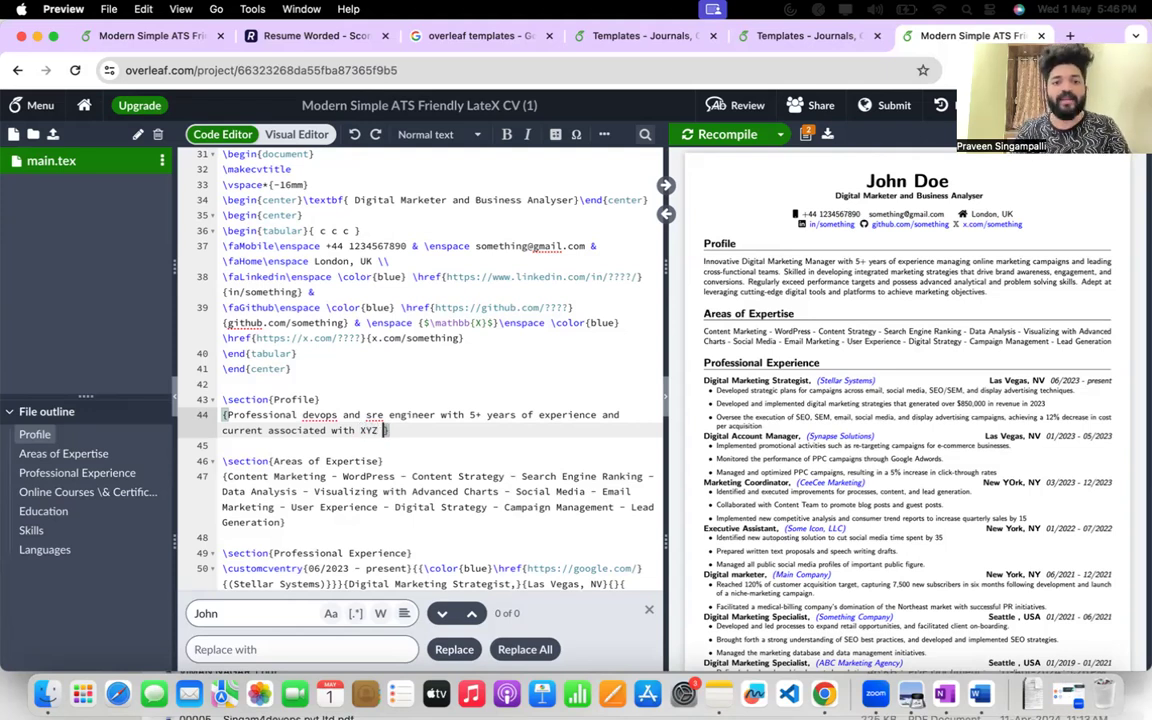
text(and )
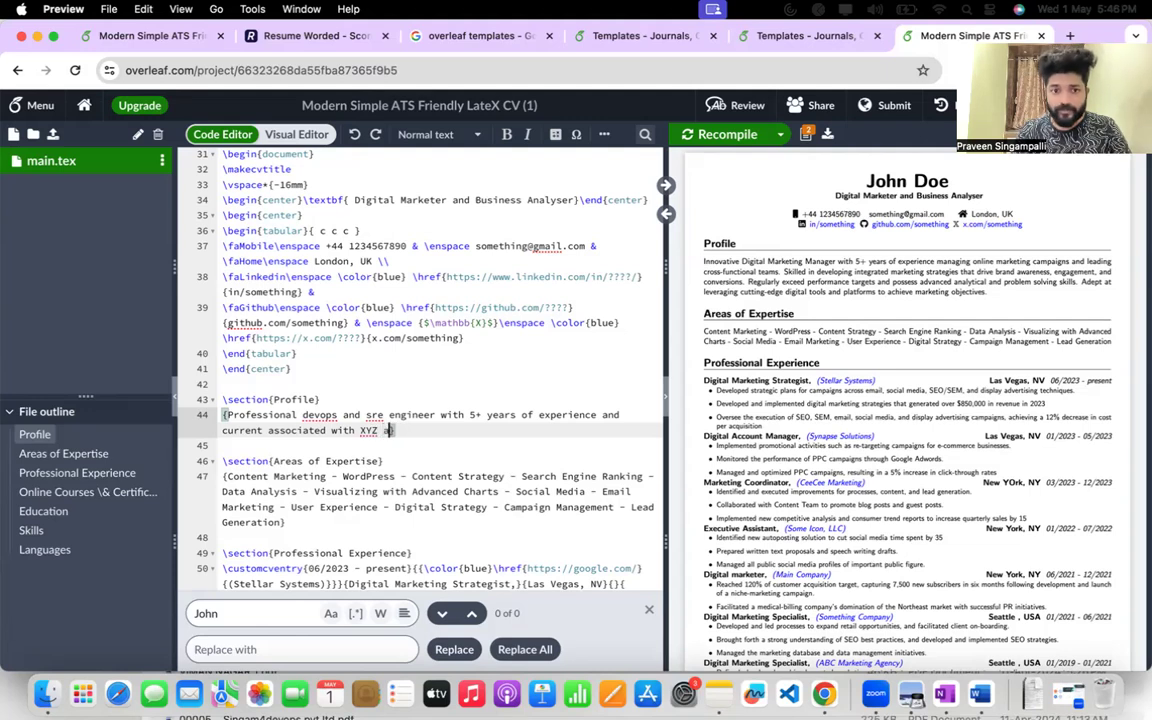
text(I good at )
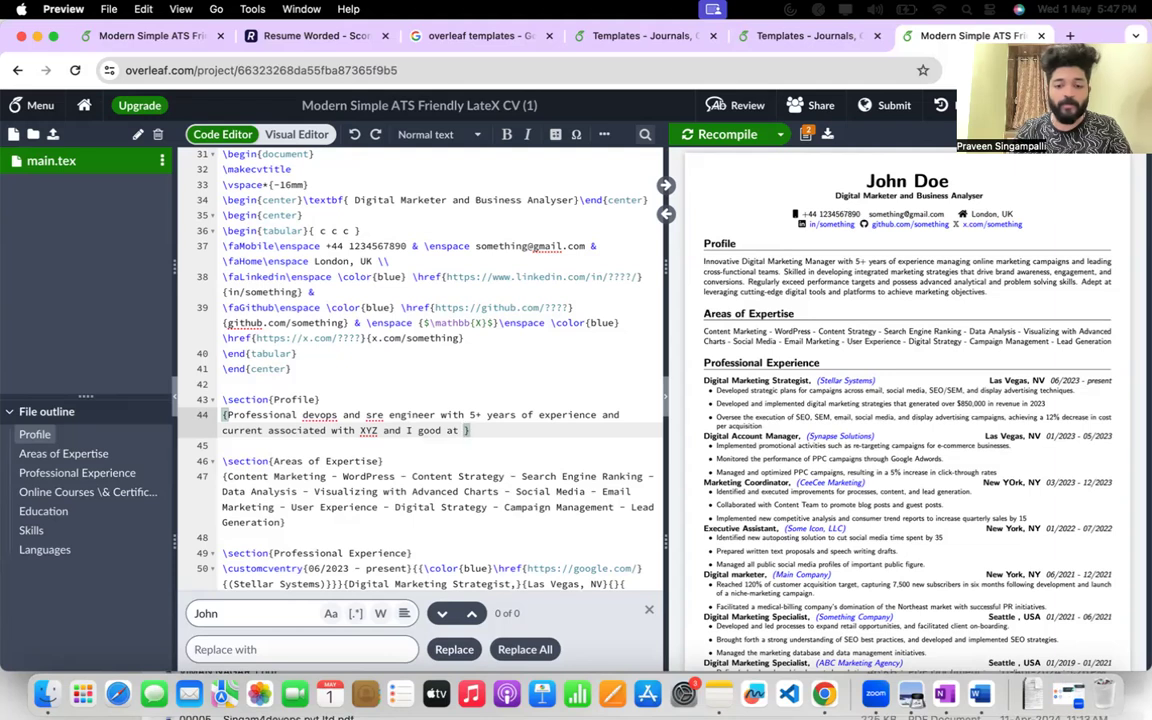
text(automations.)
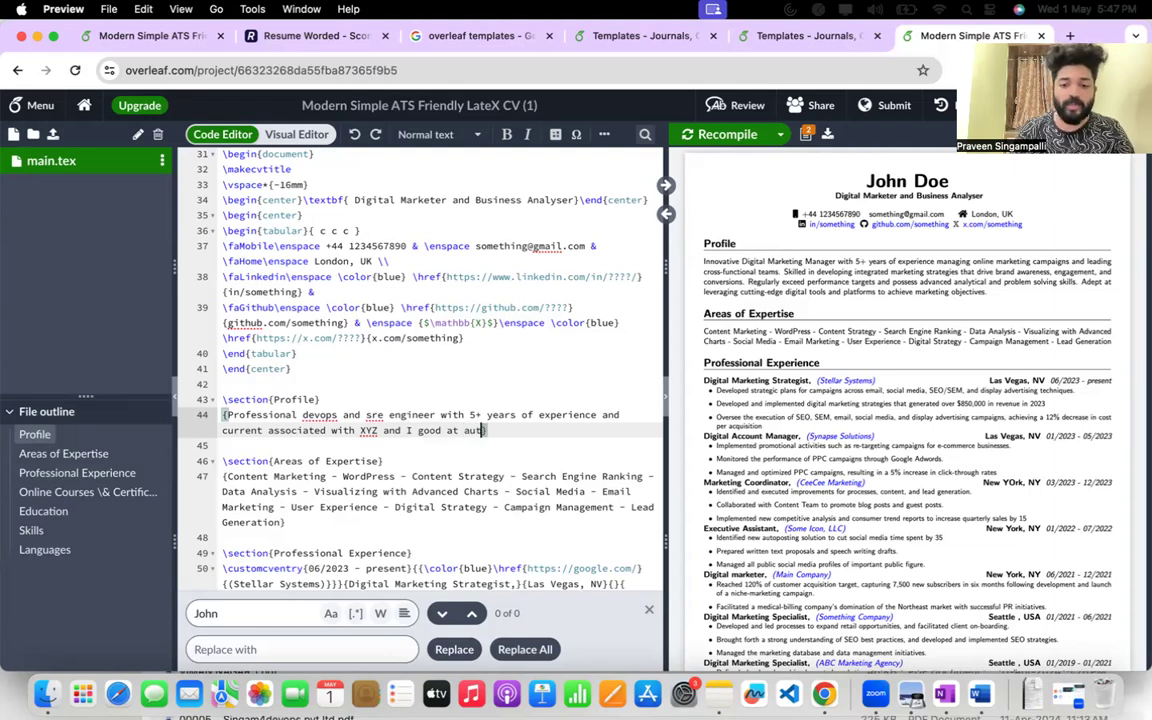
text( cloud migr)
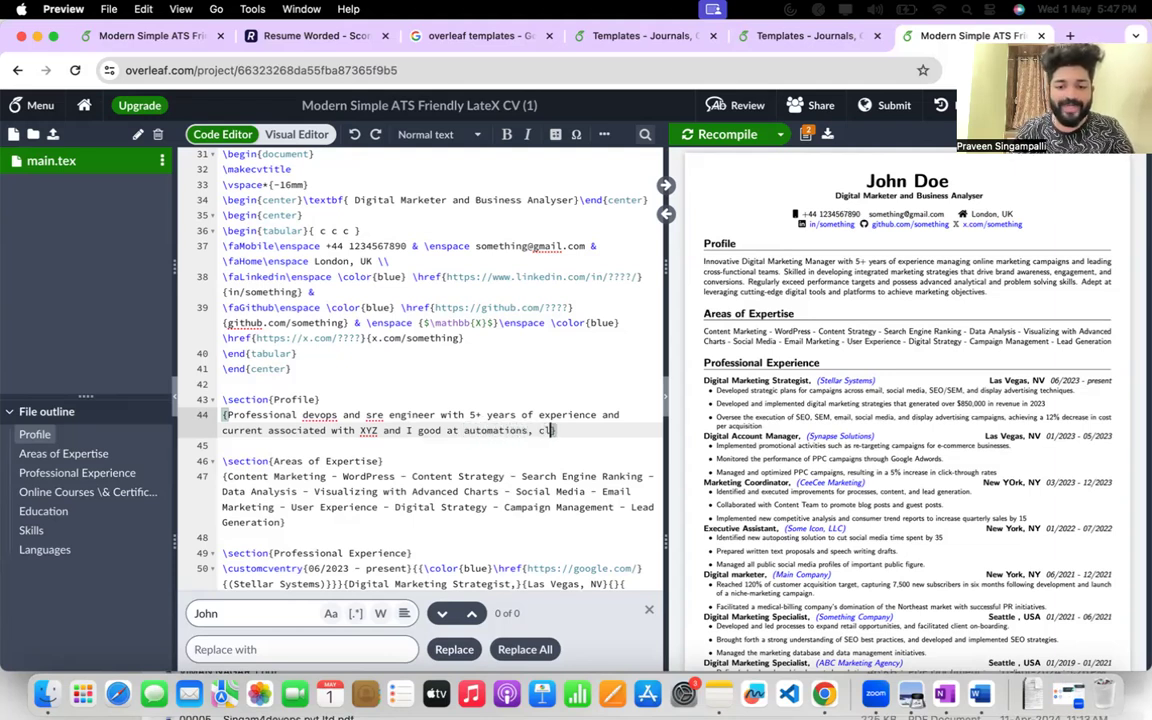
text(ations and)
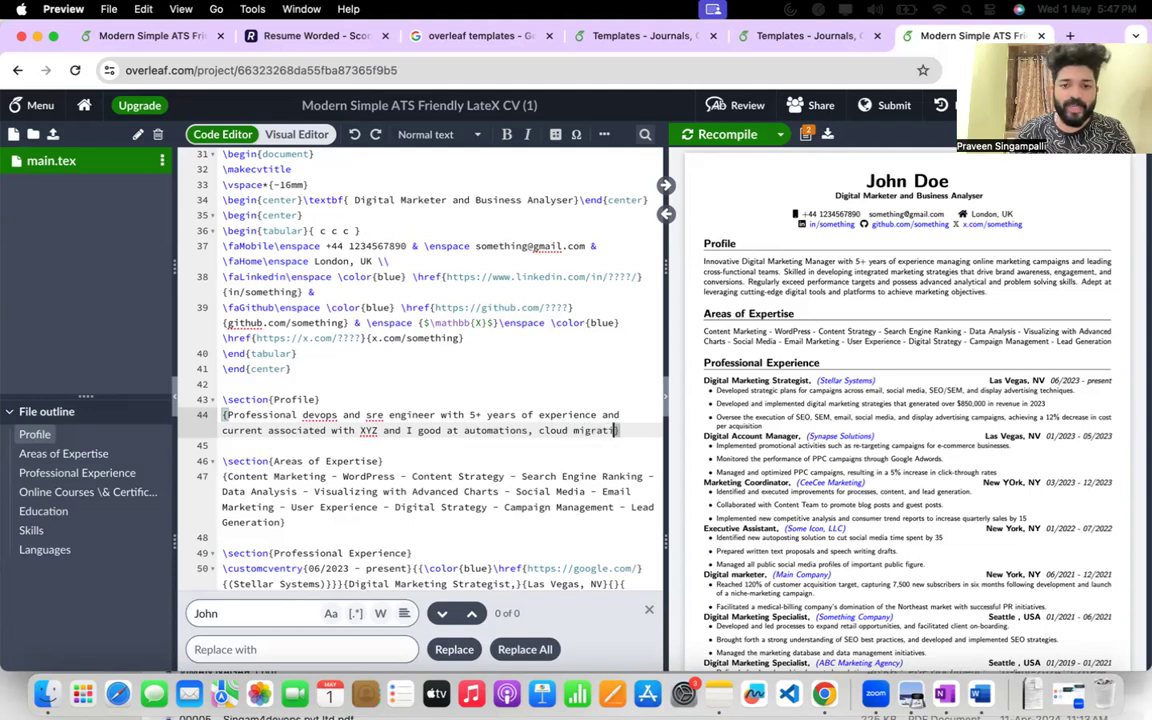
click(637, 492)
text(security)
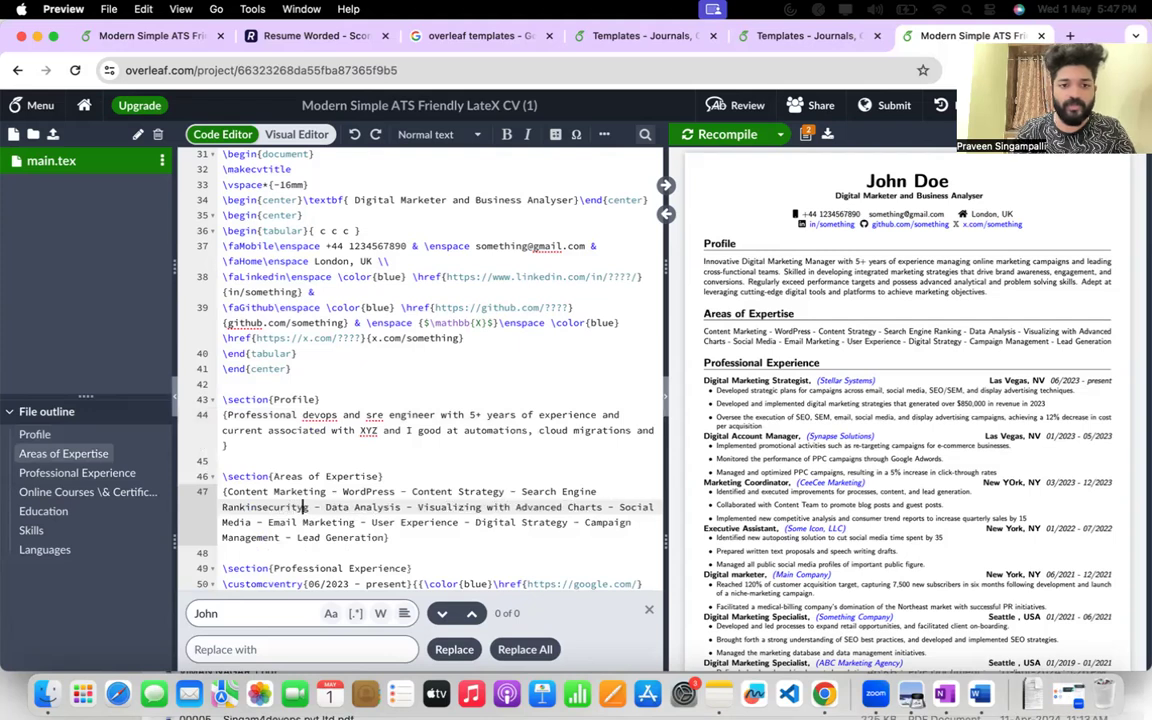
key(BackSpace)
key(BackSpace)
key(BackSpace)
key(BackSpace)
key(BackSpace)
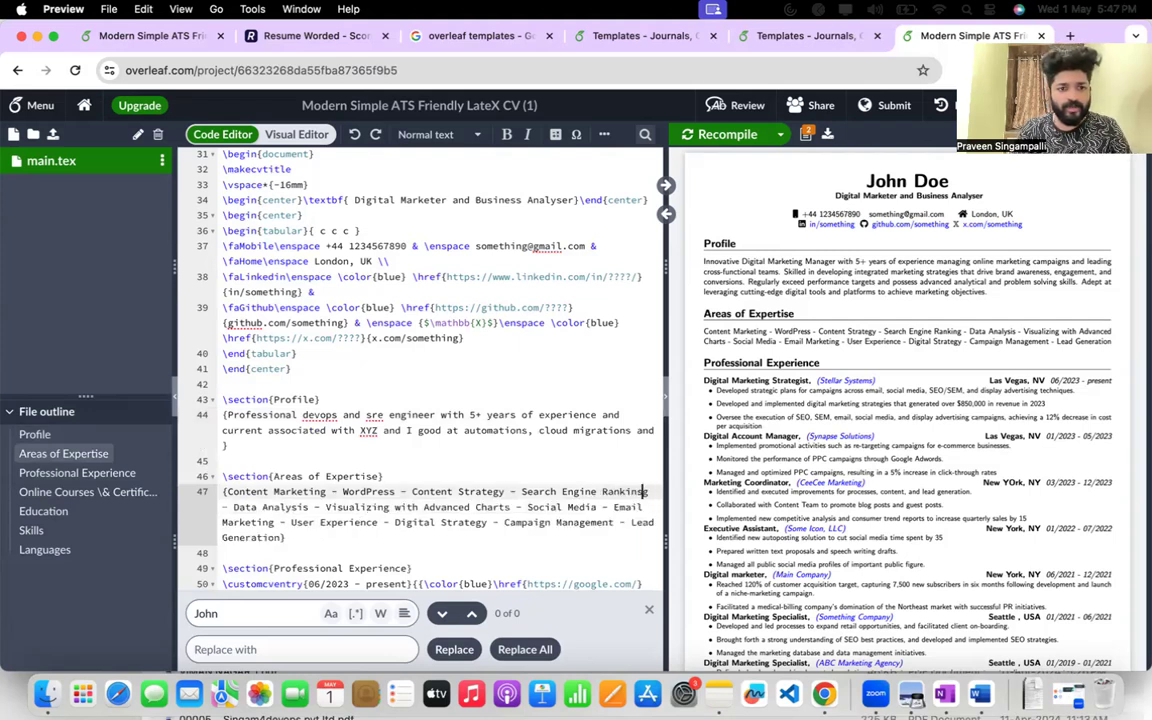
key(BackSpace)
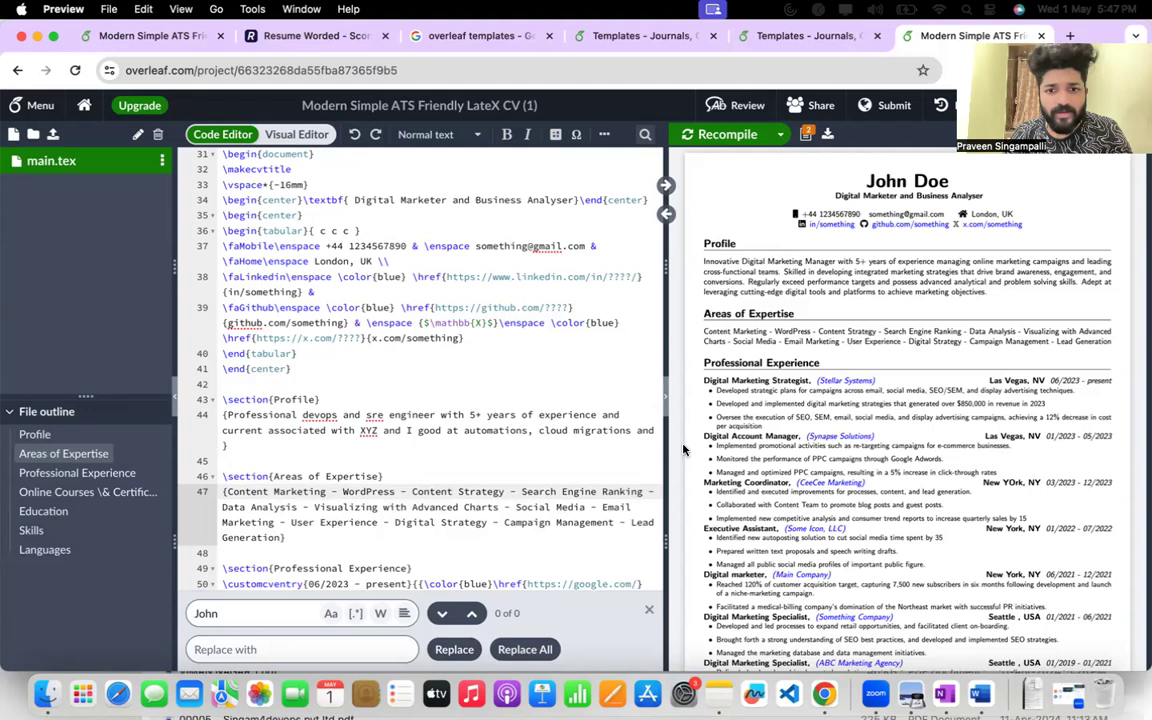
Complete the Profile text by adding "security implementation" before its closing brace.
click(223, 445)
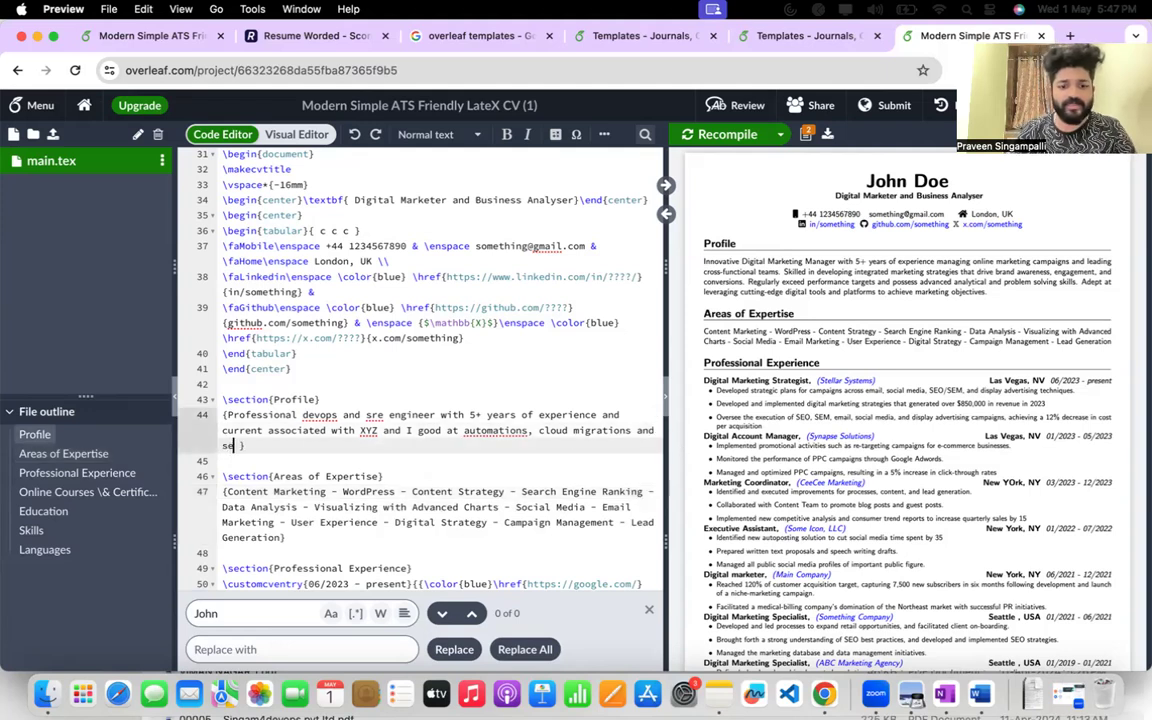
text(security implem)
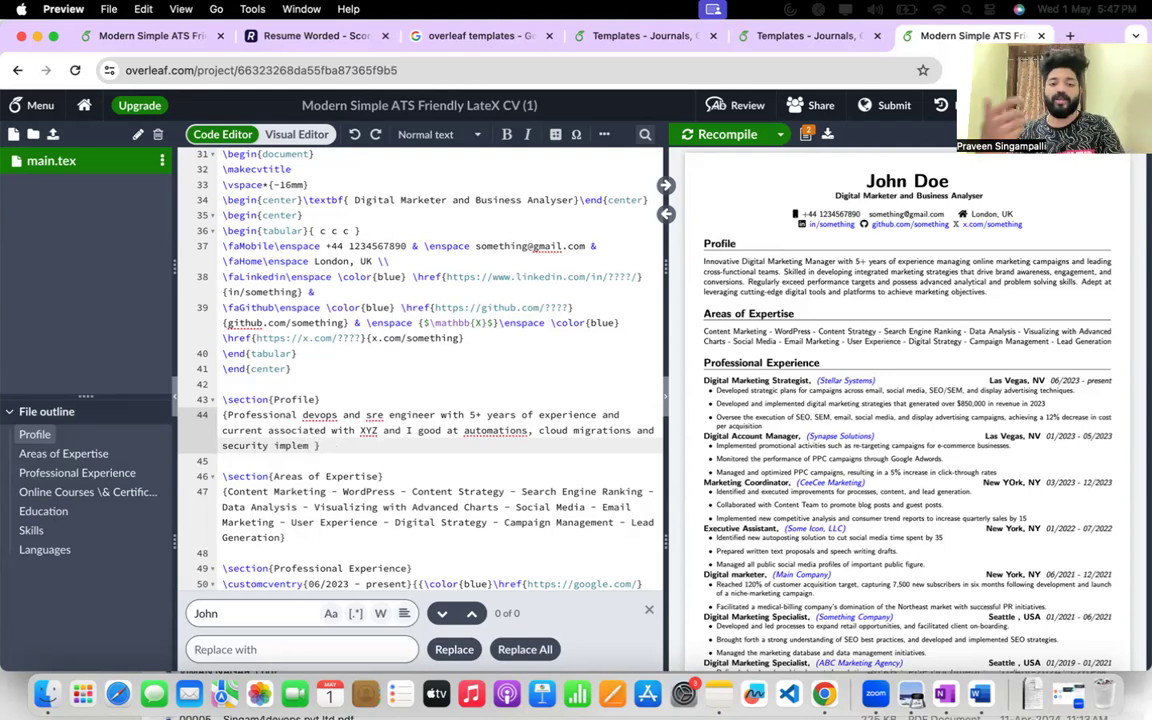
key(BackSpace)
text(mentat)
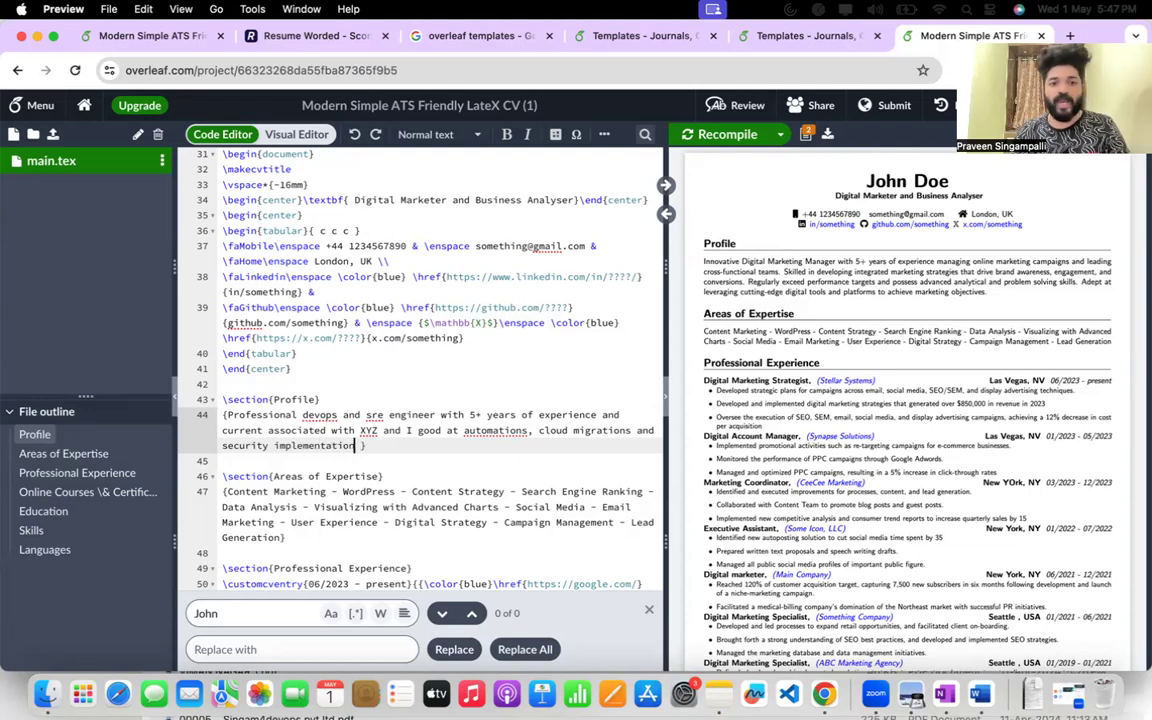
text(ion)
scroll(524, 378, down, 5)
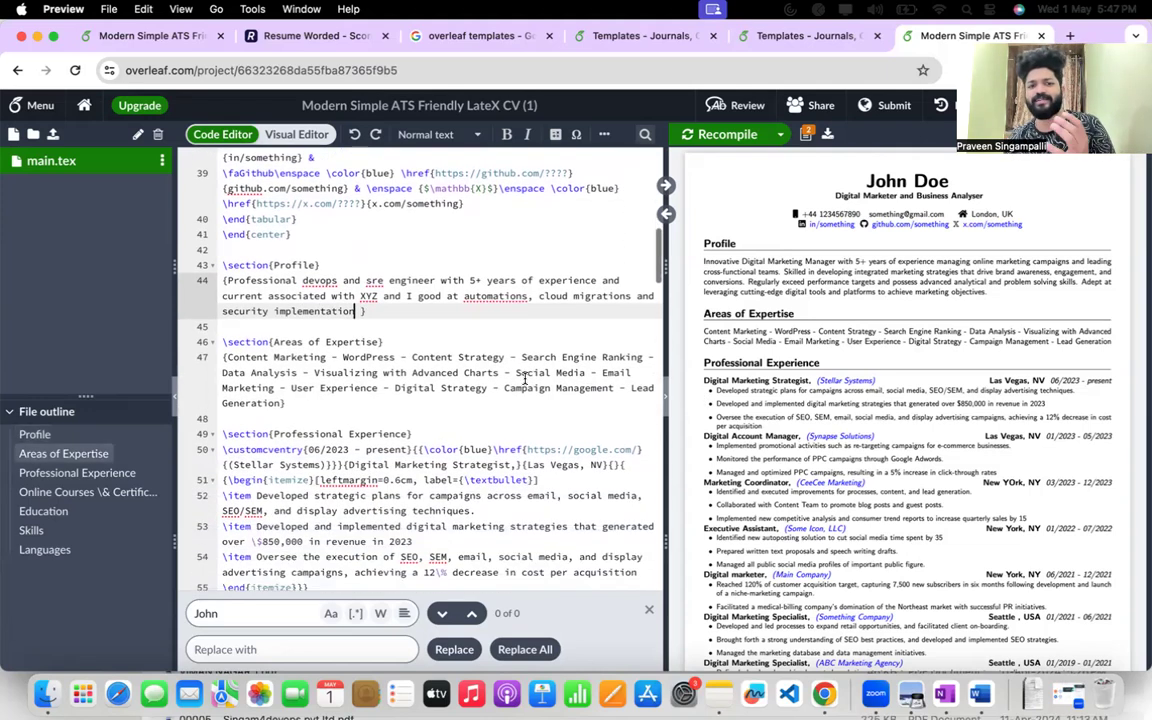
Search the LaTeX source for the first Professional Experience job title, "Digital Marketing Strategist".
drag(303, 358, 404, 358)
scroll(404, 366, down, 2)
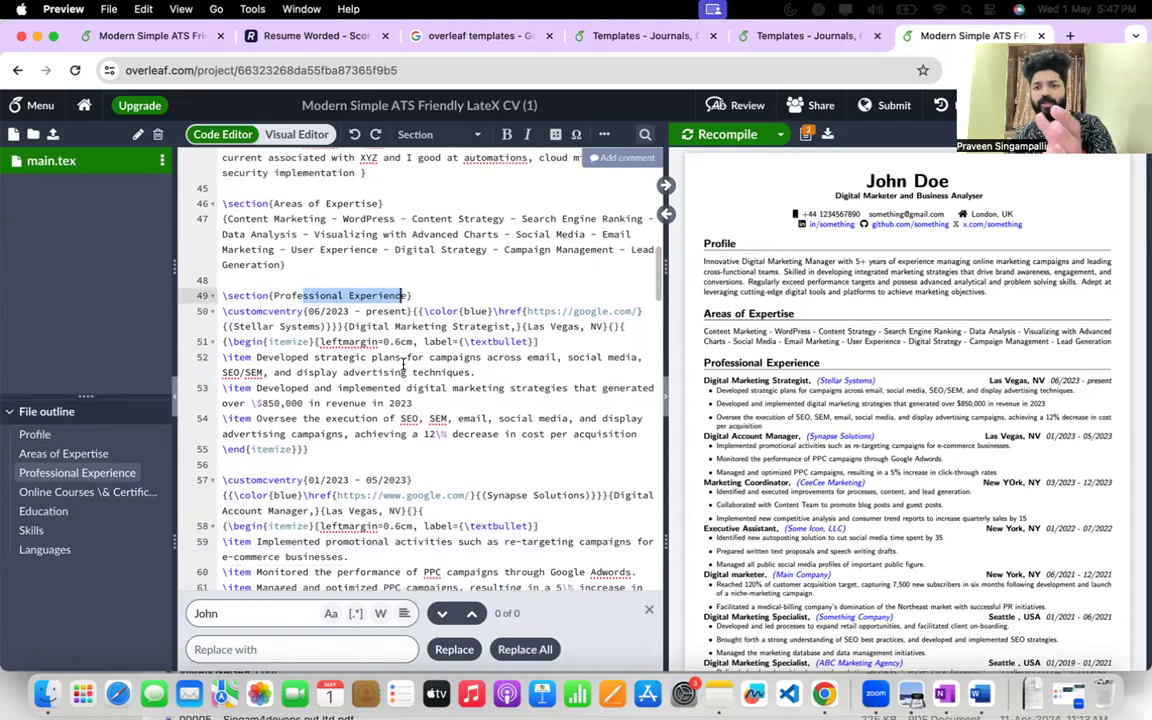
scroll(404, 366, down, 2)
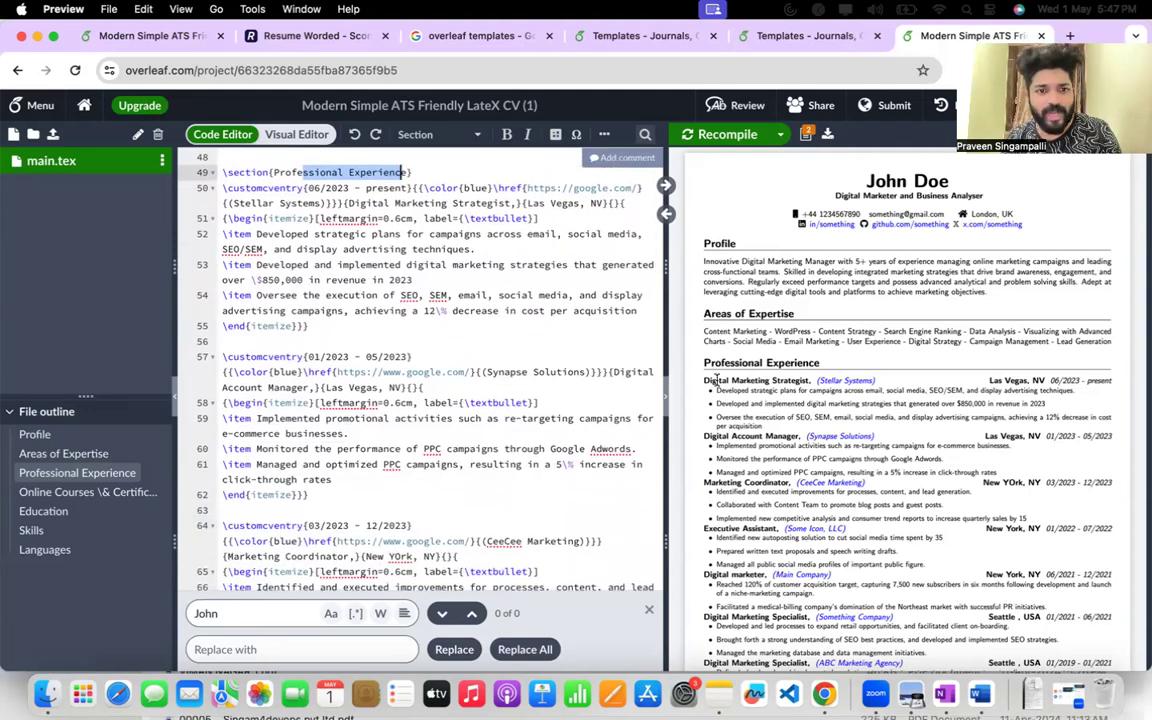
drag(704, 382, 810, 381)
key(super+c)
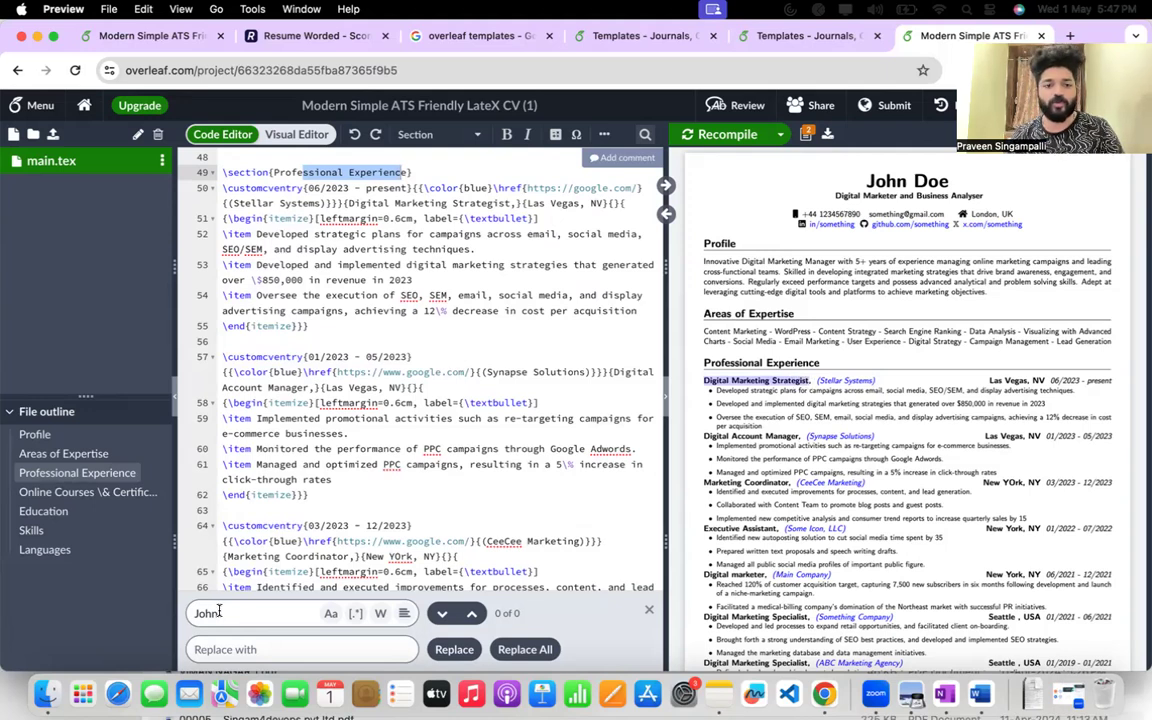
key(super+a)
key(super+v)
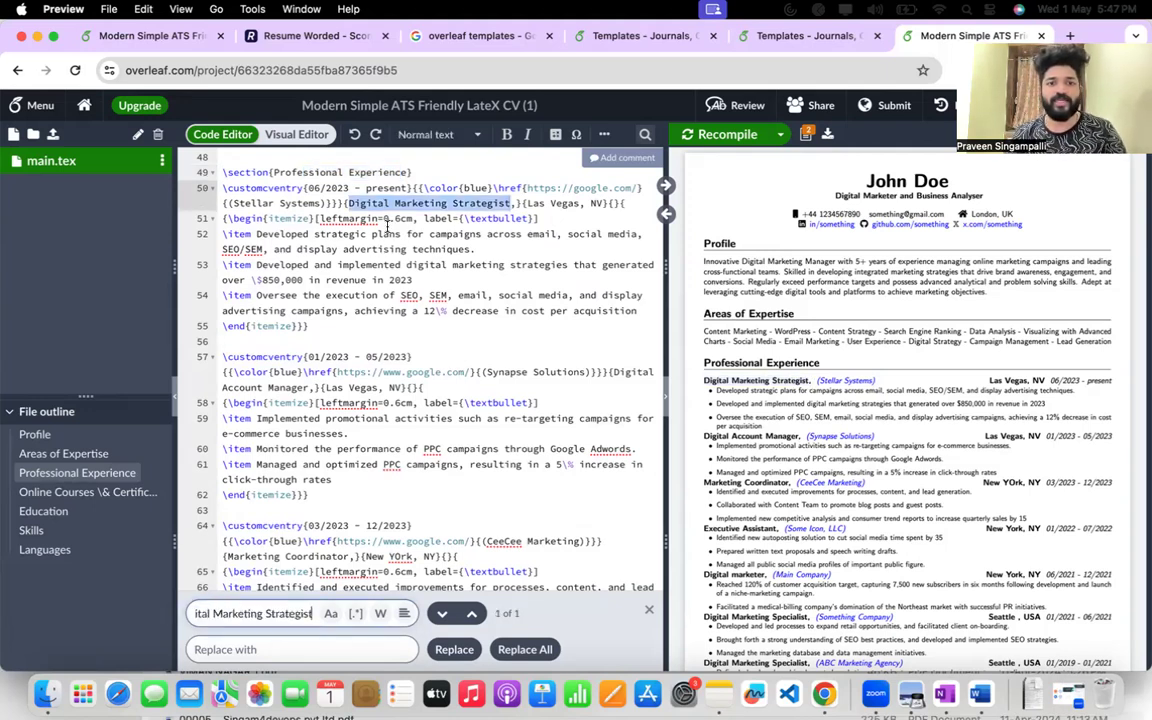
Replace the first job title under Professional Experience with "Devops Engineer", keeping the comma after it.
scroll(388, 226, up, 1)
click(444, 243)
drag(347, 243, 511, 243)
text(Devops Engineer)
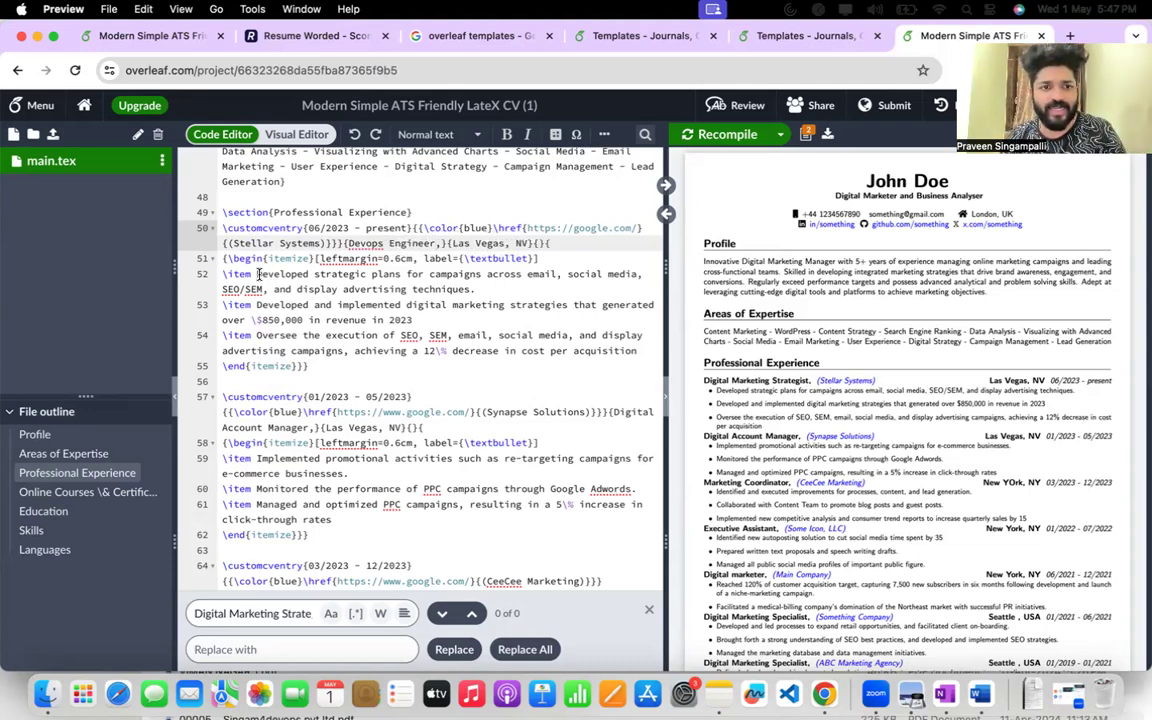
Replace the word "campaigns" with "projects" in the first bullet of the Devops Engineer entry.
drag(257, 273, 558, 277)
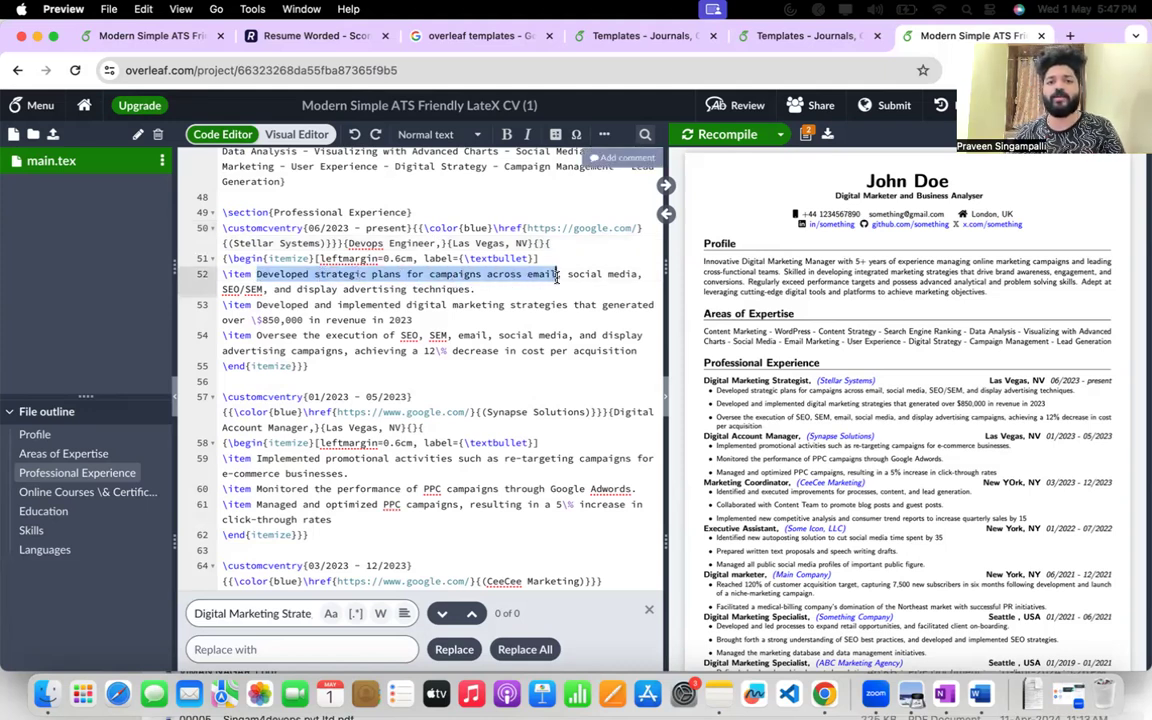
click(558, 277)
drag(258, 273, 436, 286)
click(436, 286)
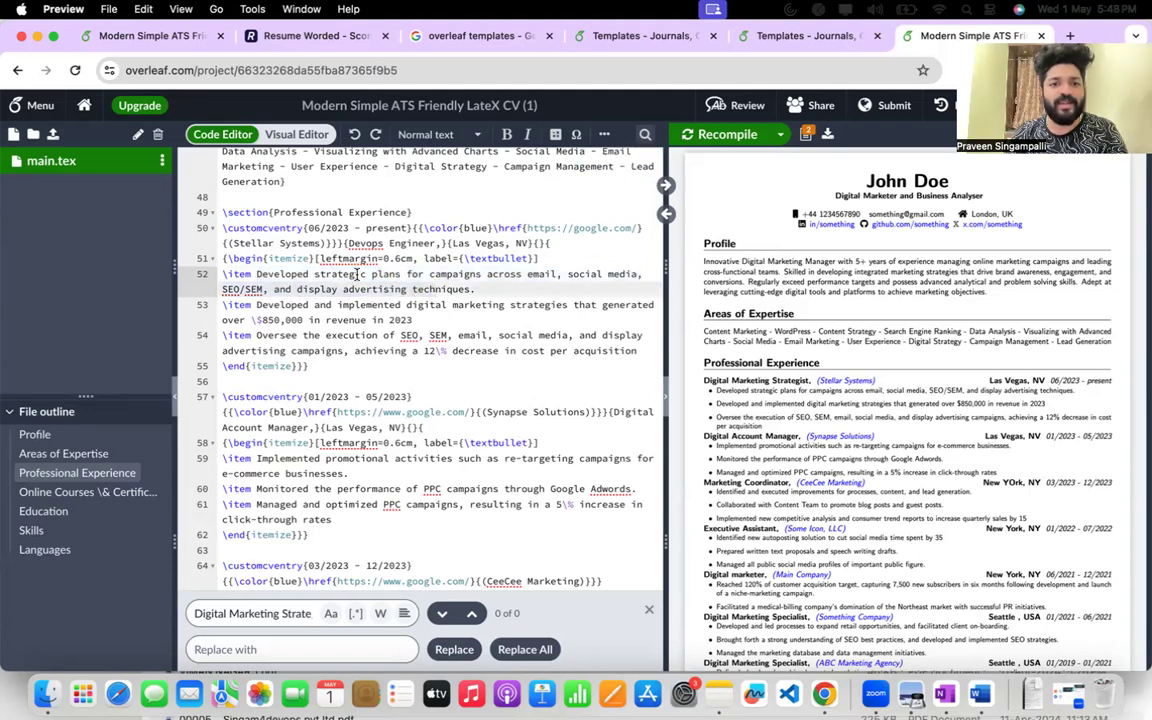
double_click(440, 273)
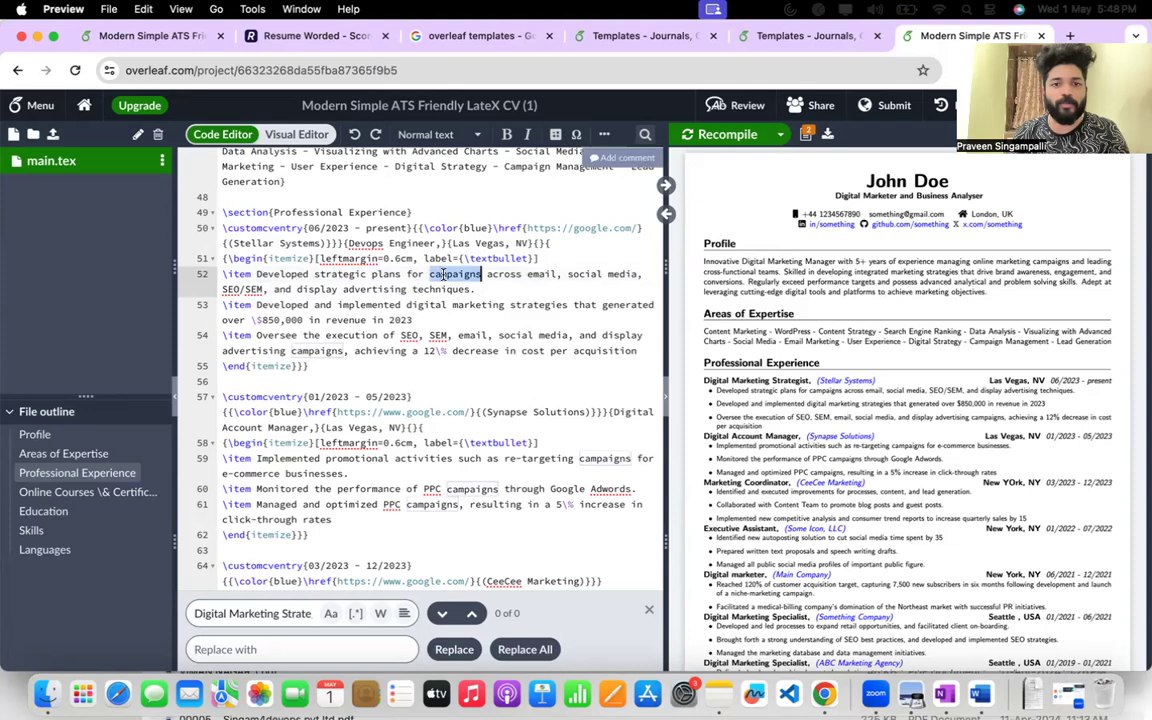
text(projects)
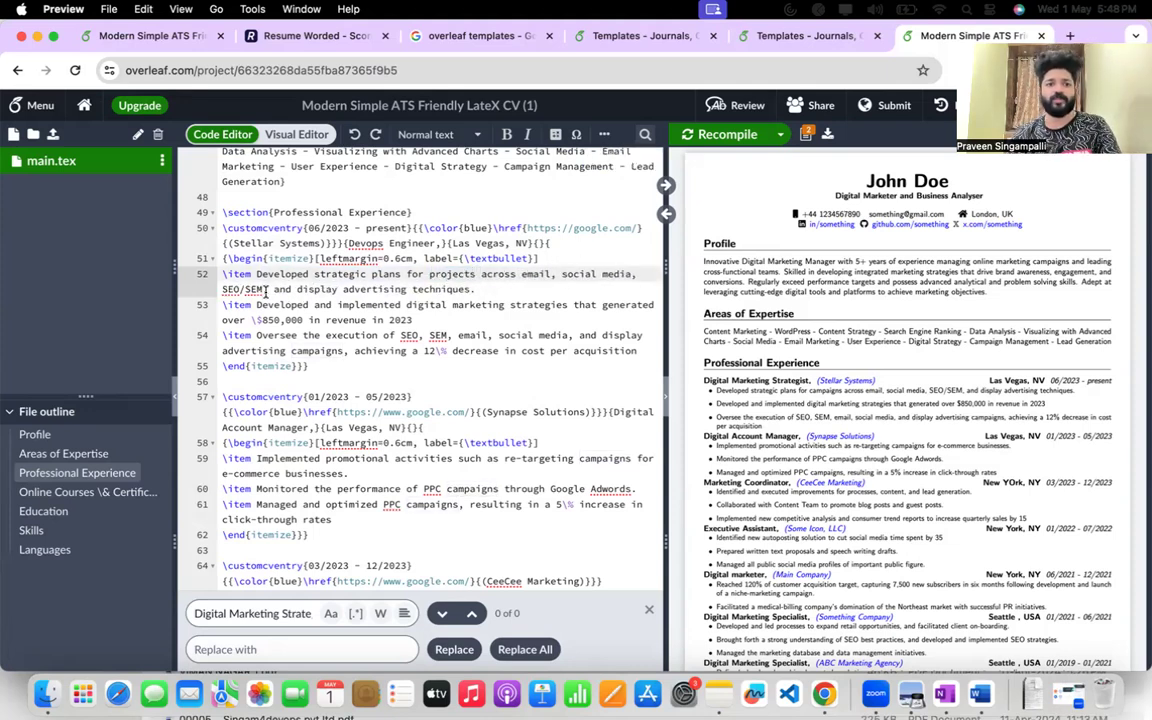
Reword the end of the first Devops Engineer bullet to "and utilized those techniques to create the flow.".
drag(297, 289, 406, 289)
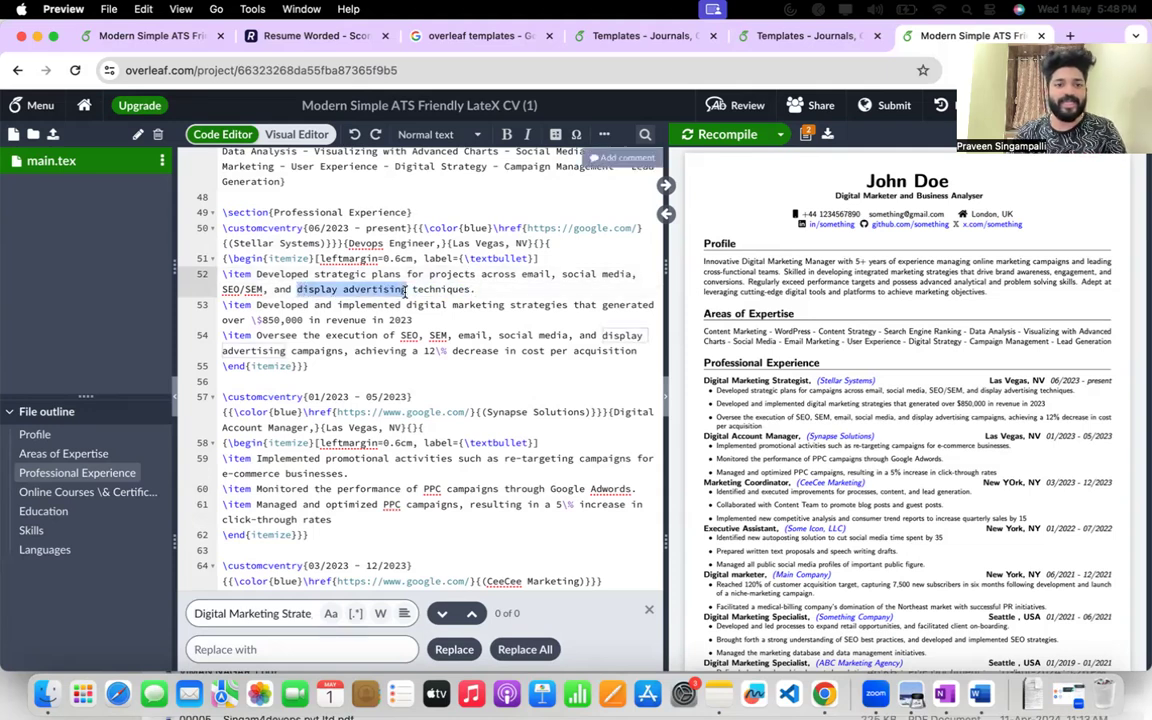
key(BackSpace)
text(utiliz)
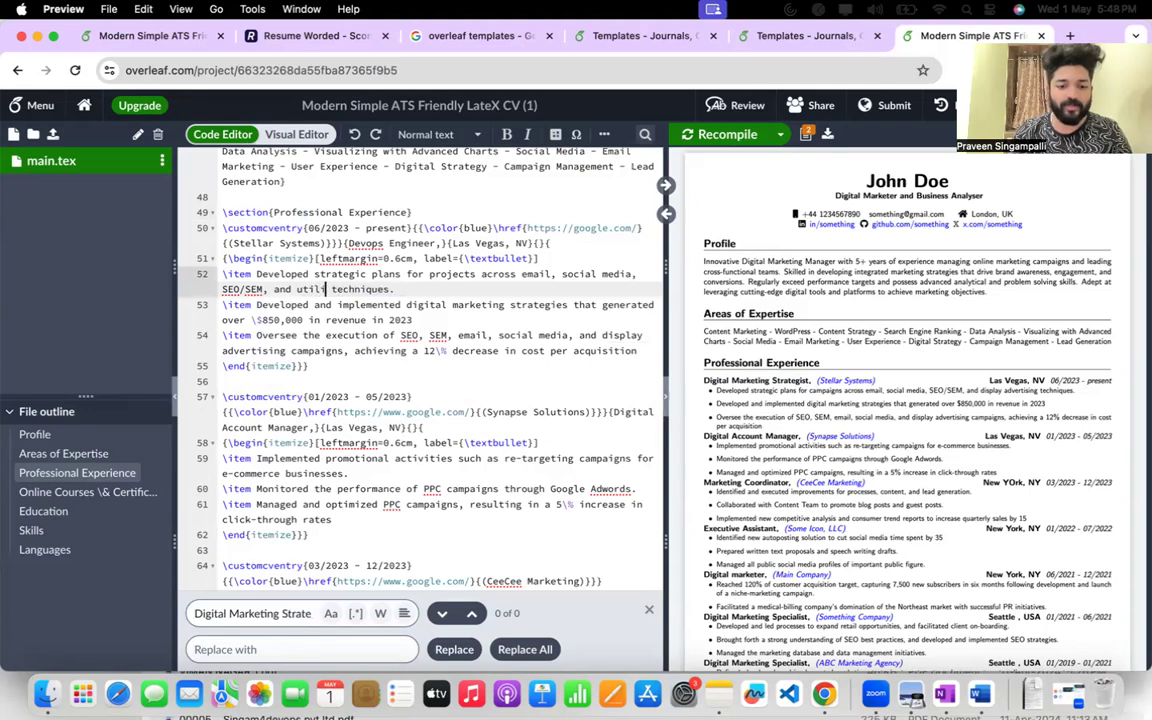
text(ed)
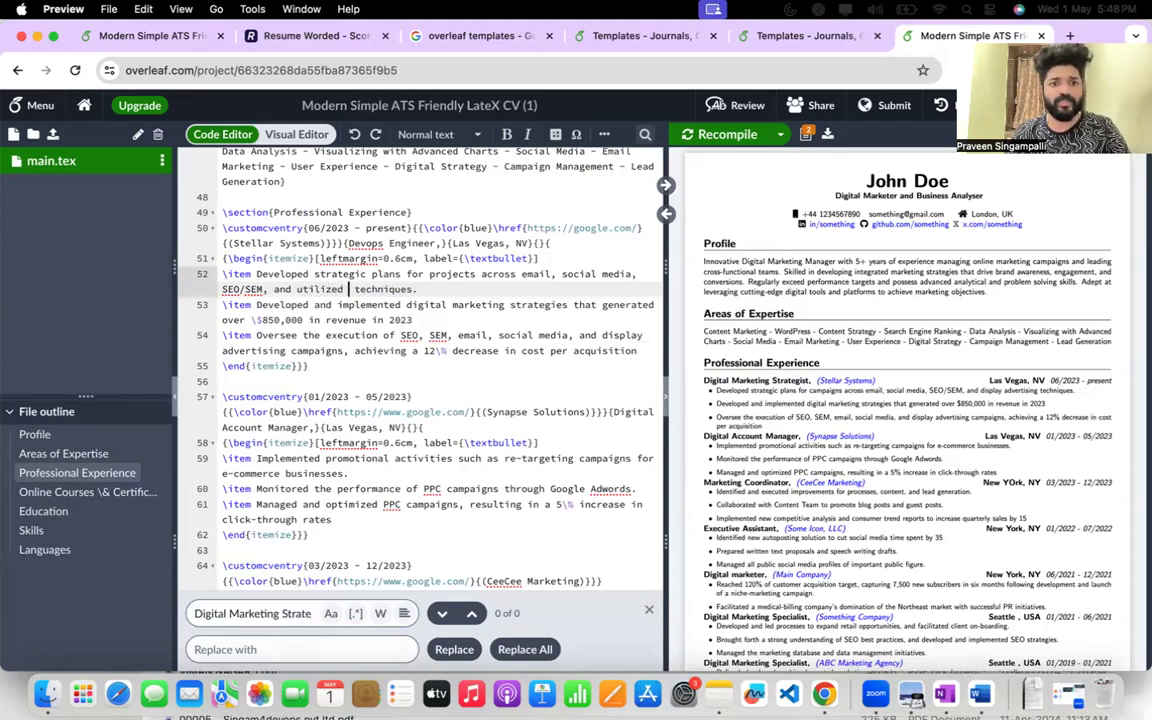
text( those t)
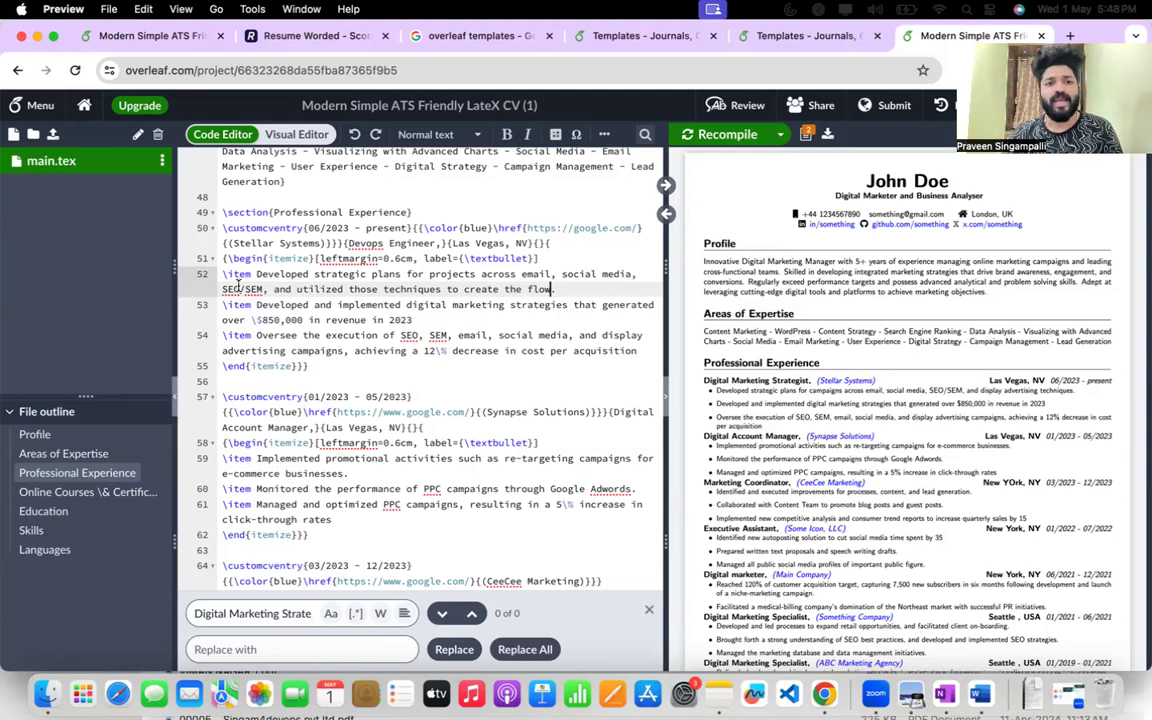
Change the second Devops Engineer bullet to read "Developed and implemented automations in marketing strategies project that generated over" before the revenue amount.
double_click(451, 302)
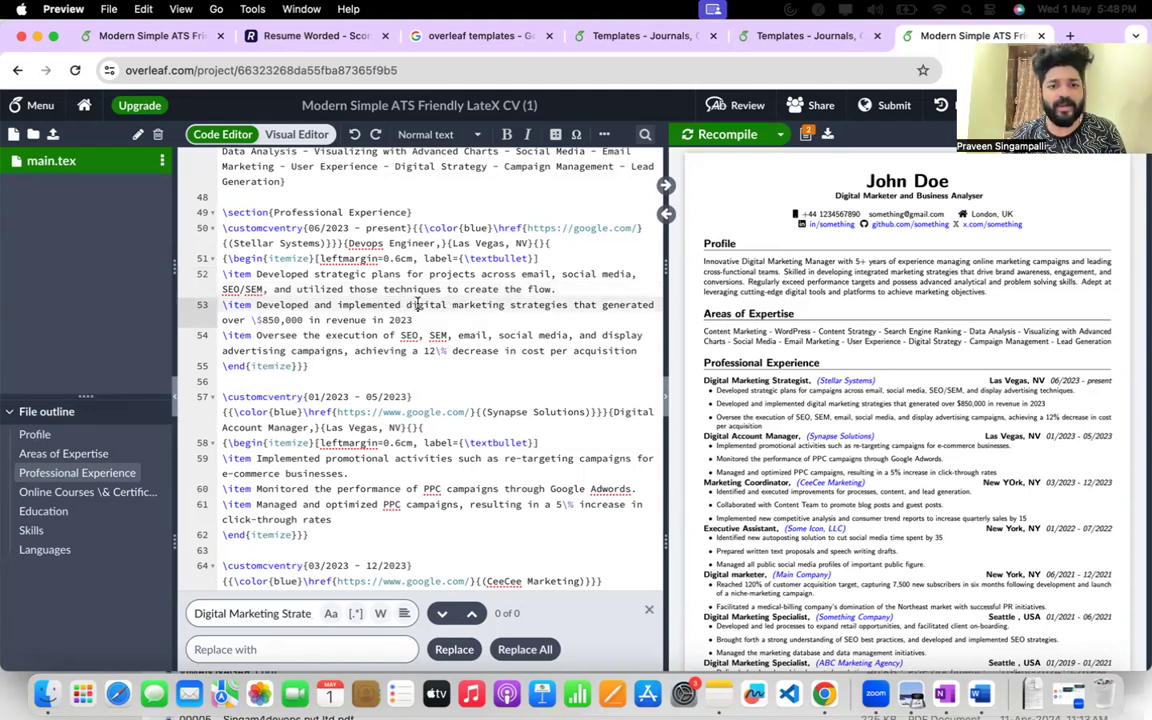
text(auto)
text(mations)
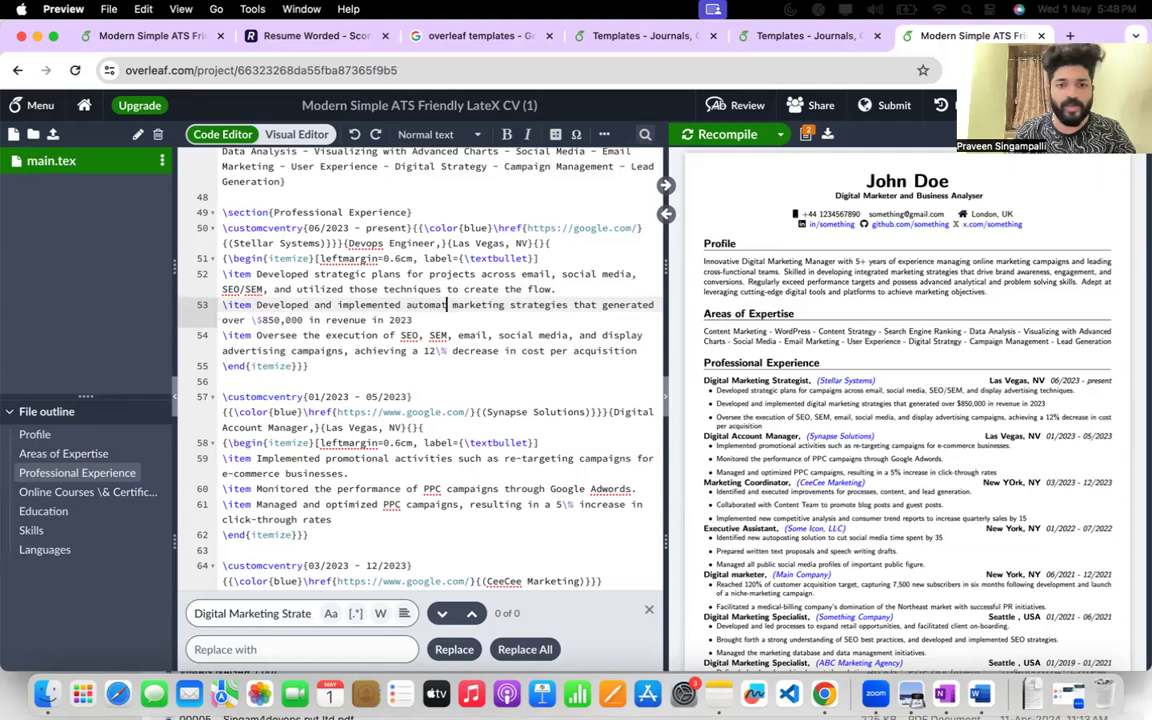
text( in)
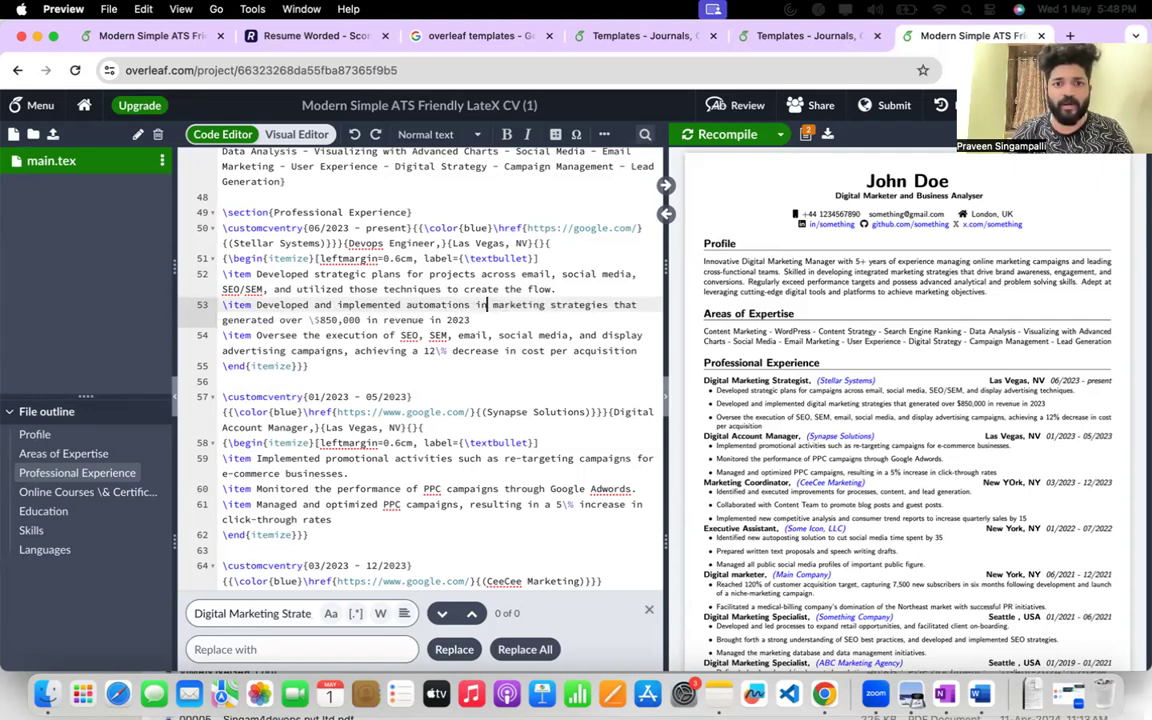
click(613, 304)
text(projects)
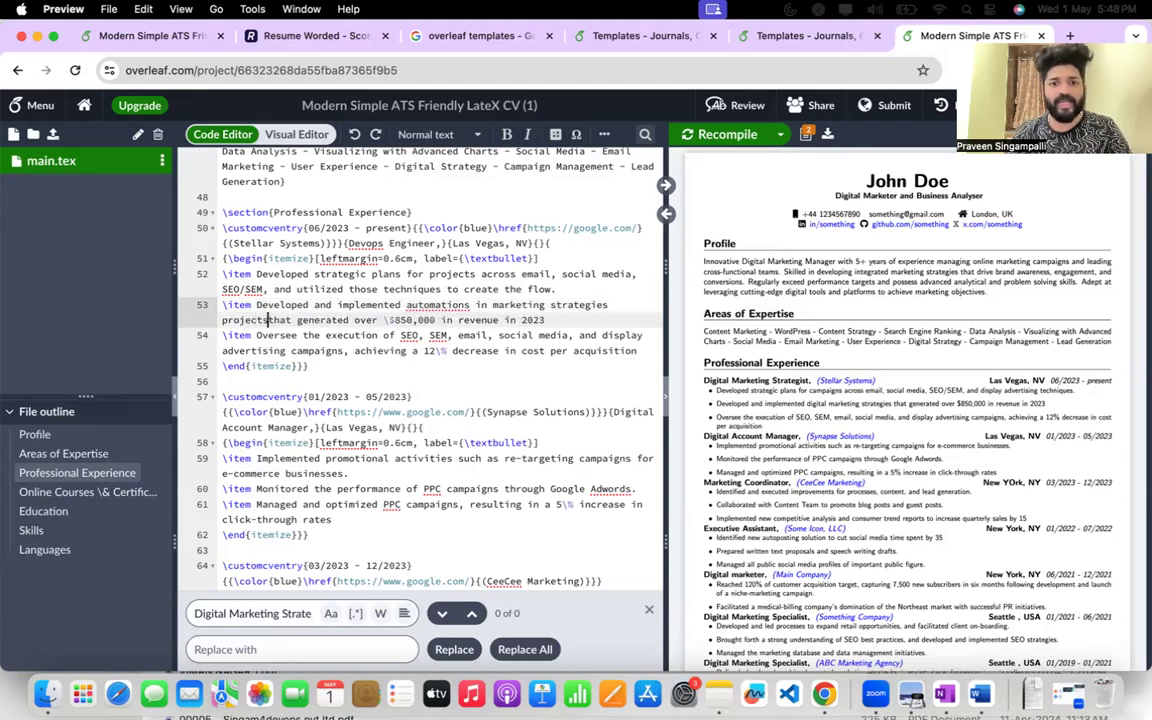
key(BackSpace)
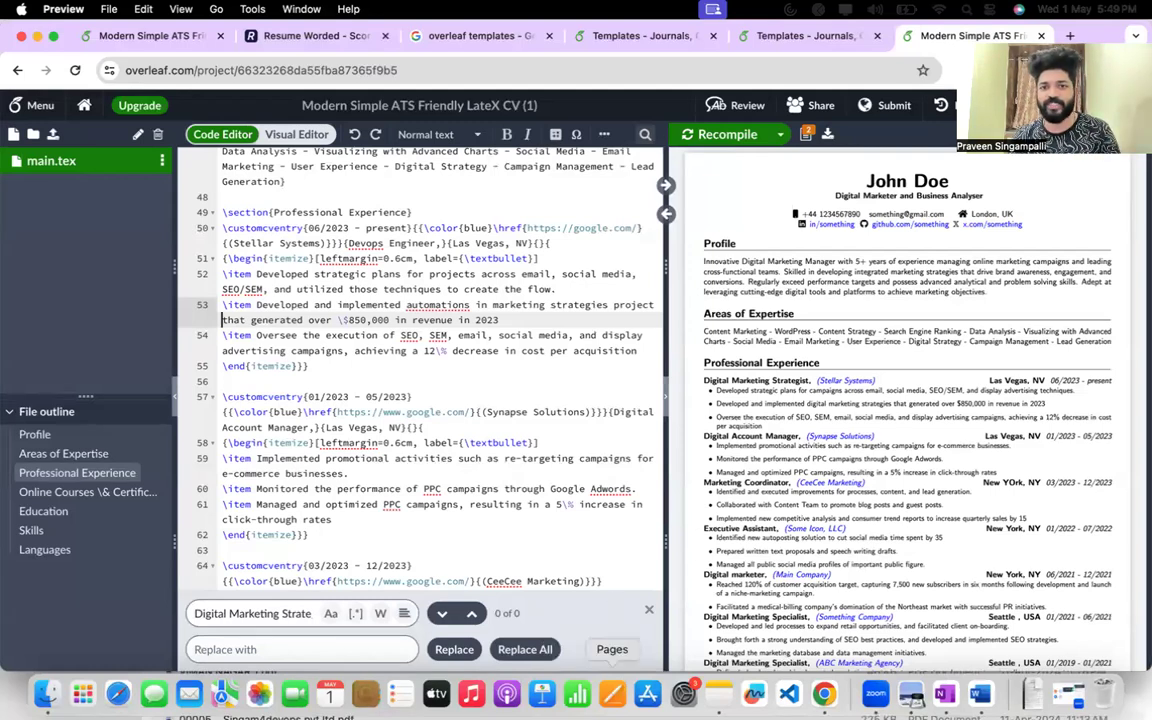
Recompile the résumé to refresh the PDF preview with the edited name, Profile and first job entry.
click(714, 138)
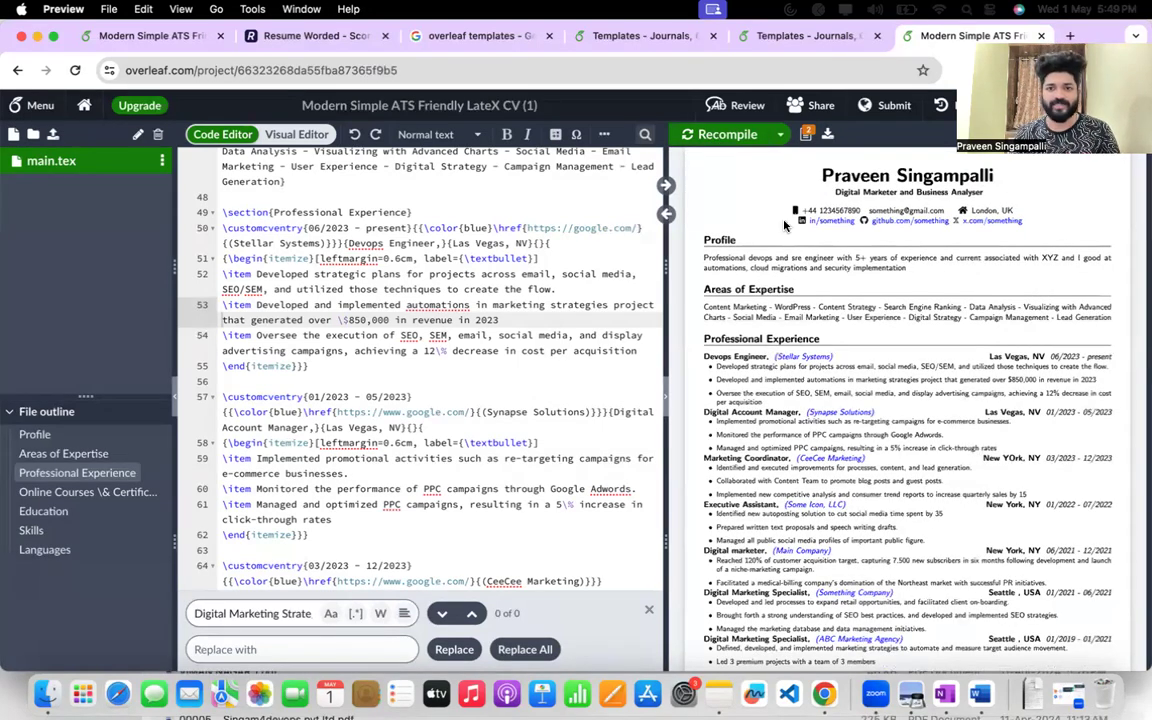
scroll(546, 266, up, 15)
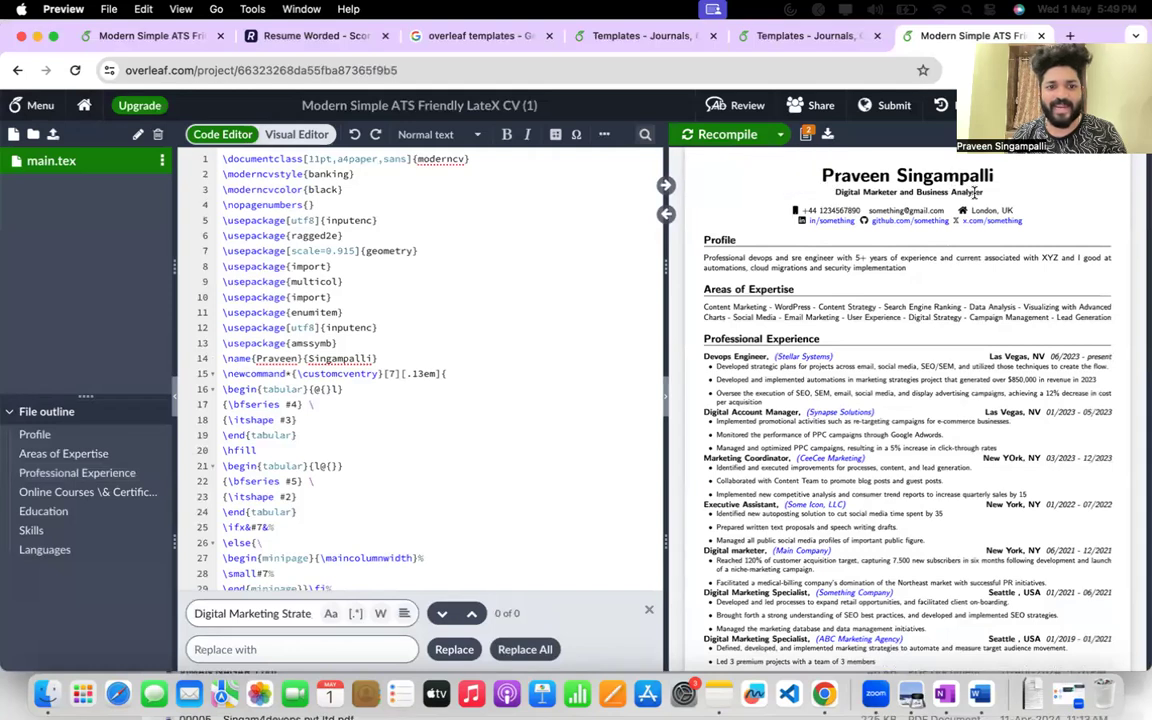
key(super+a)
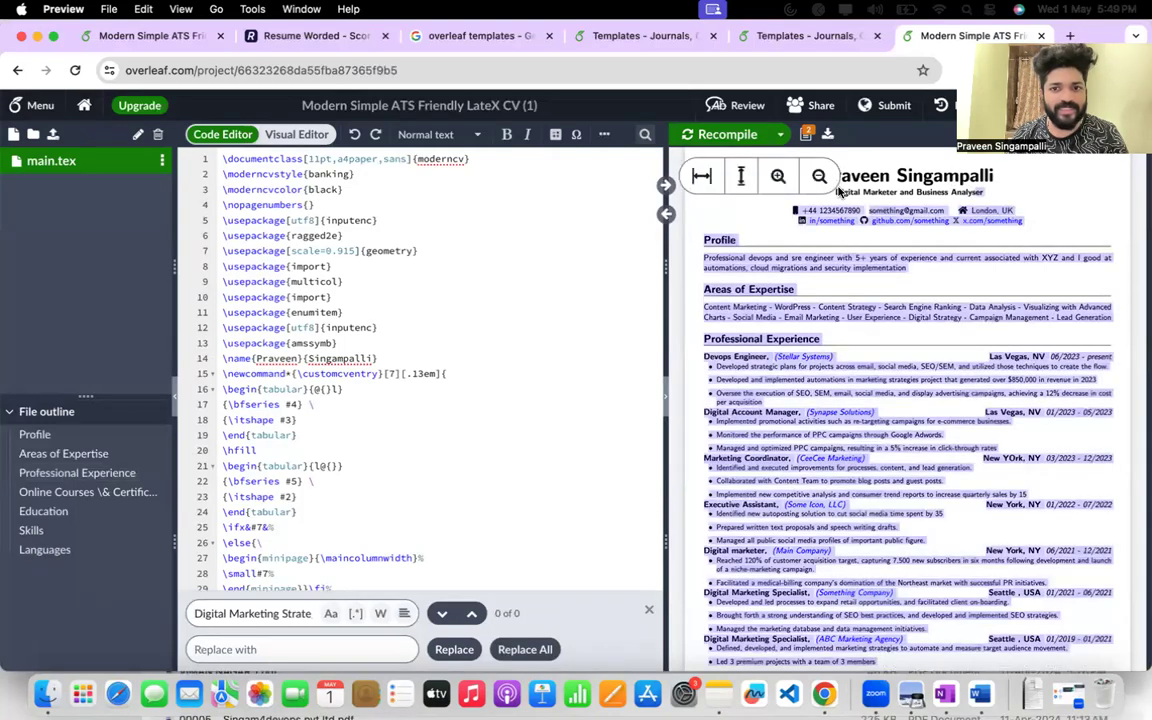
click(825, 203)
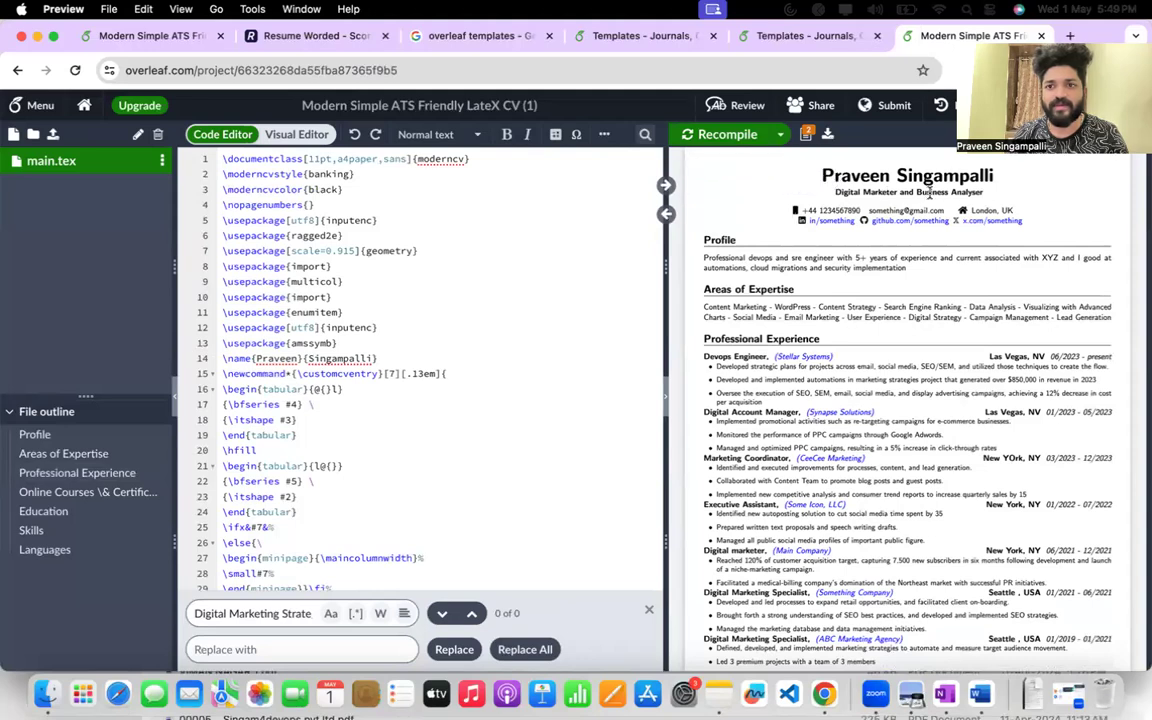
Replace the bold centred headline under the name with "Devops and SRE engineer" in the LaTeX source.
scroll(435, 378, down, 2)
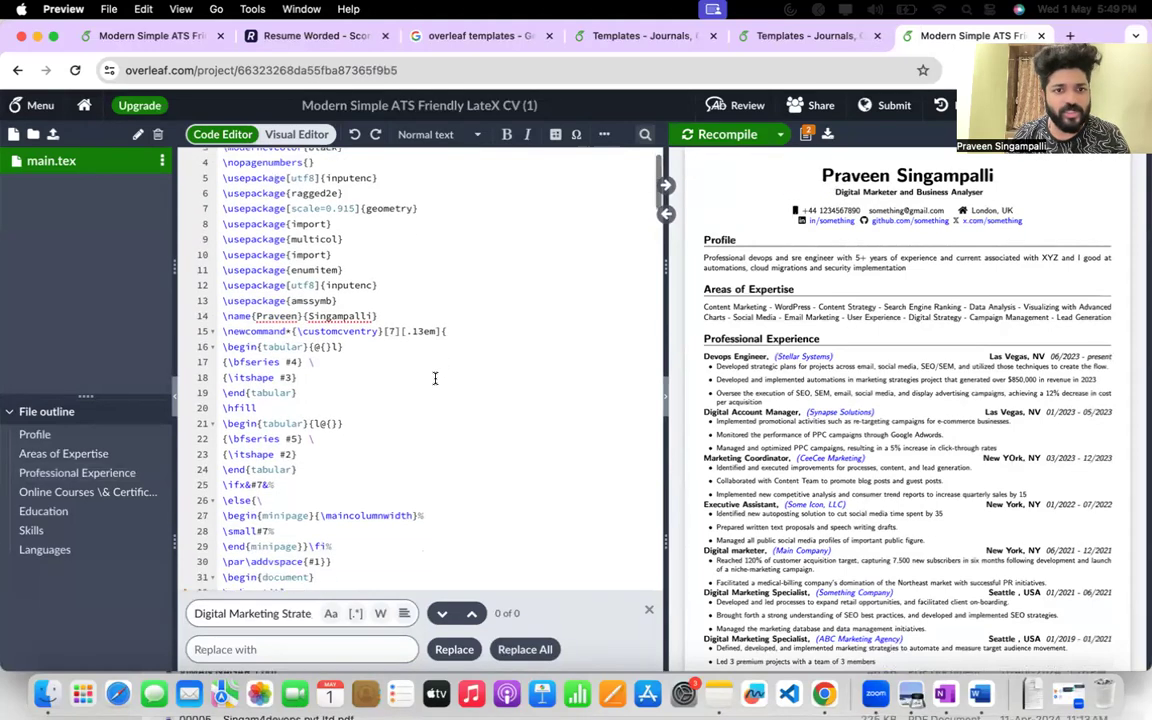
scroll(327, 312, down, 7)
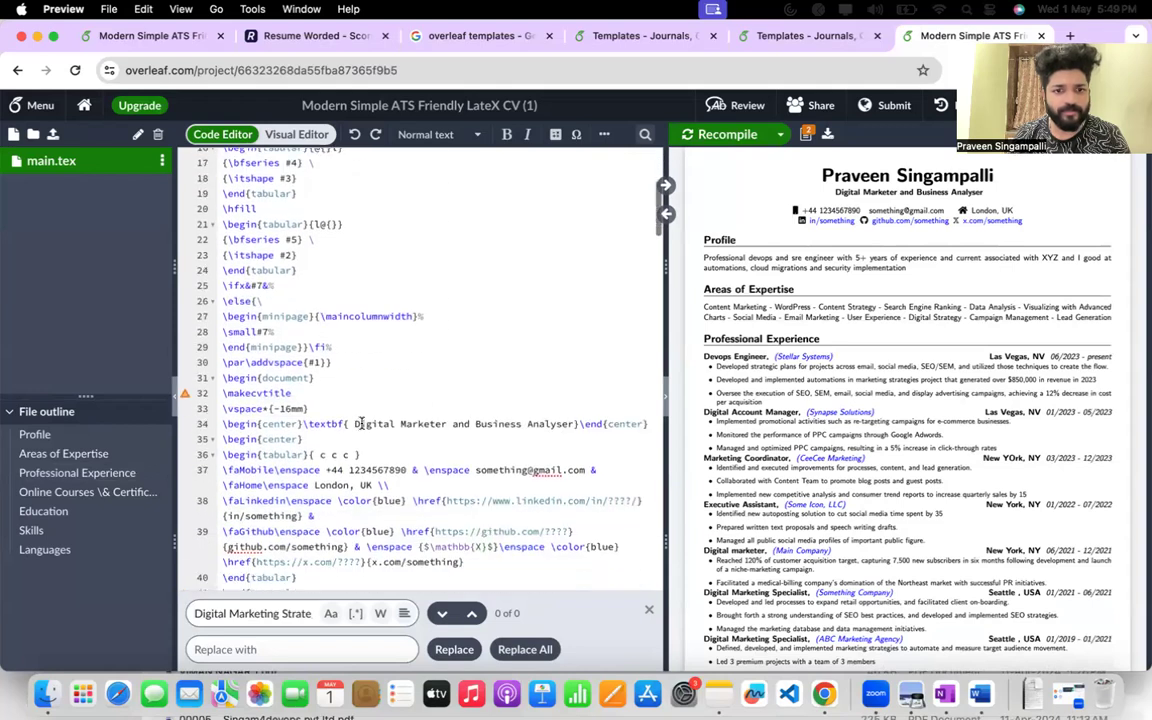
drag(357, 424, 642, 424)
text(D)
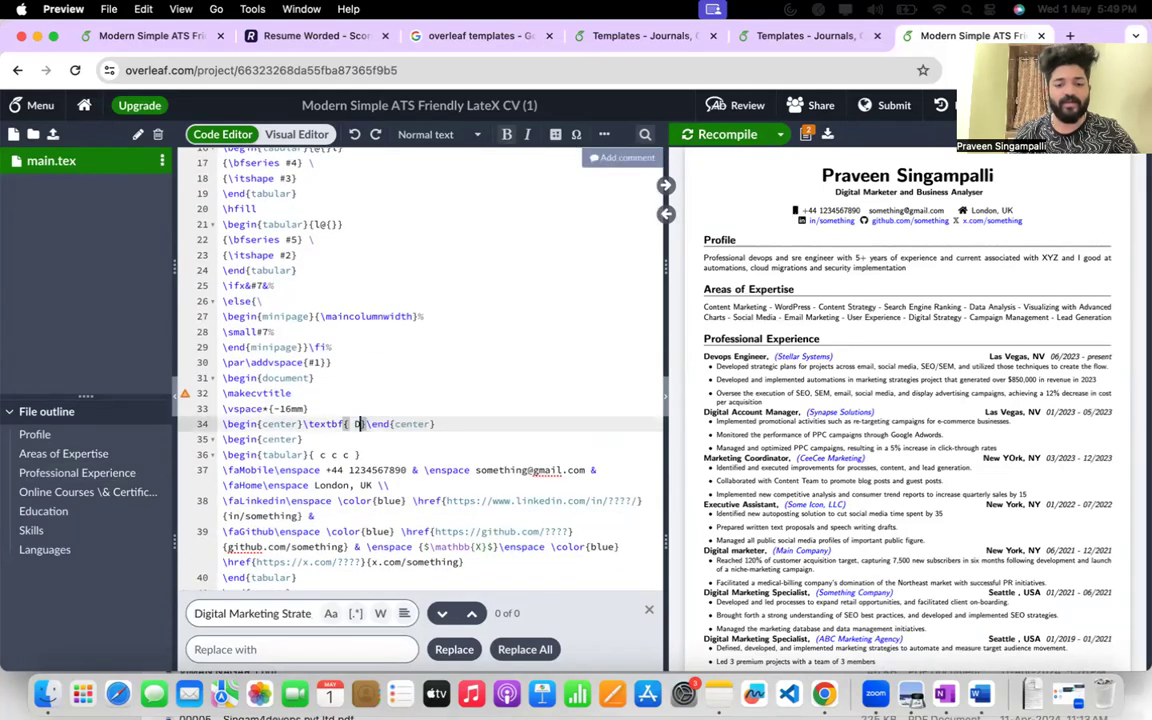
text(evops and SRE engineer)
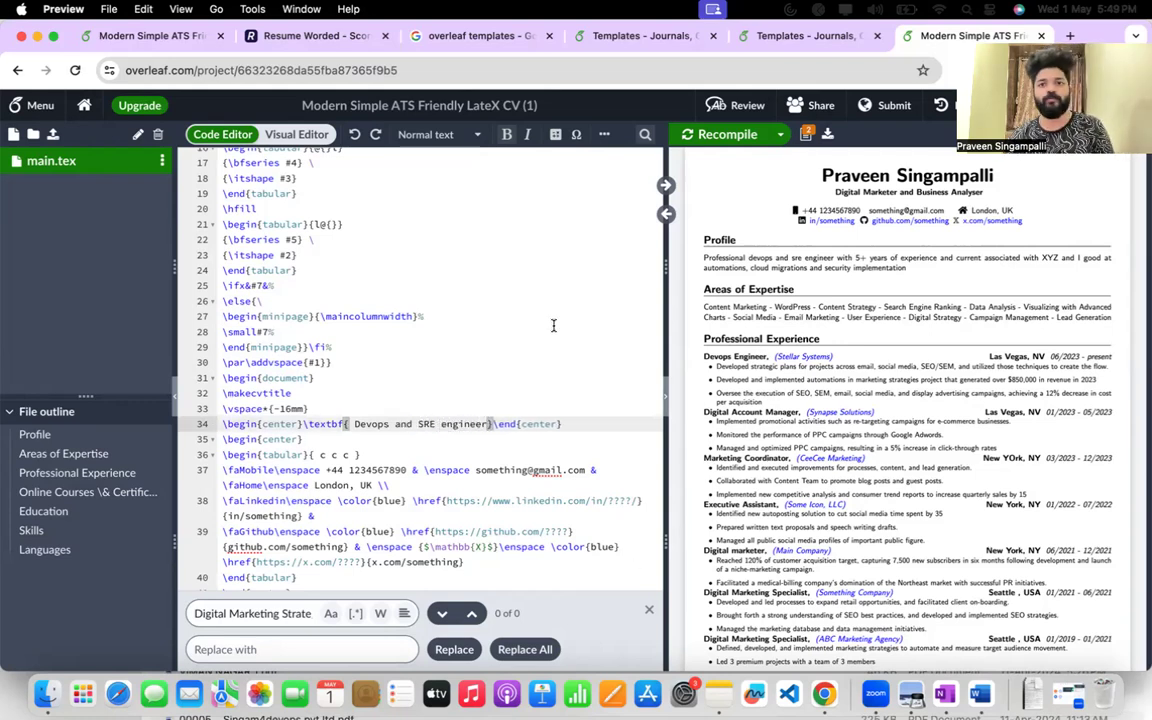
Recompile the résumé with the new headline and download it as a PDF.
click(712, 138)
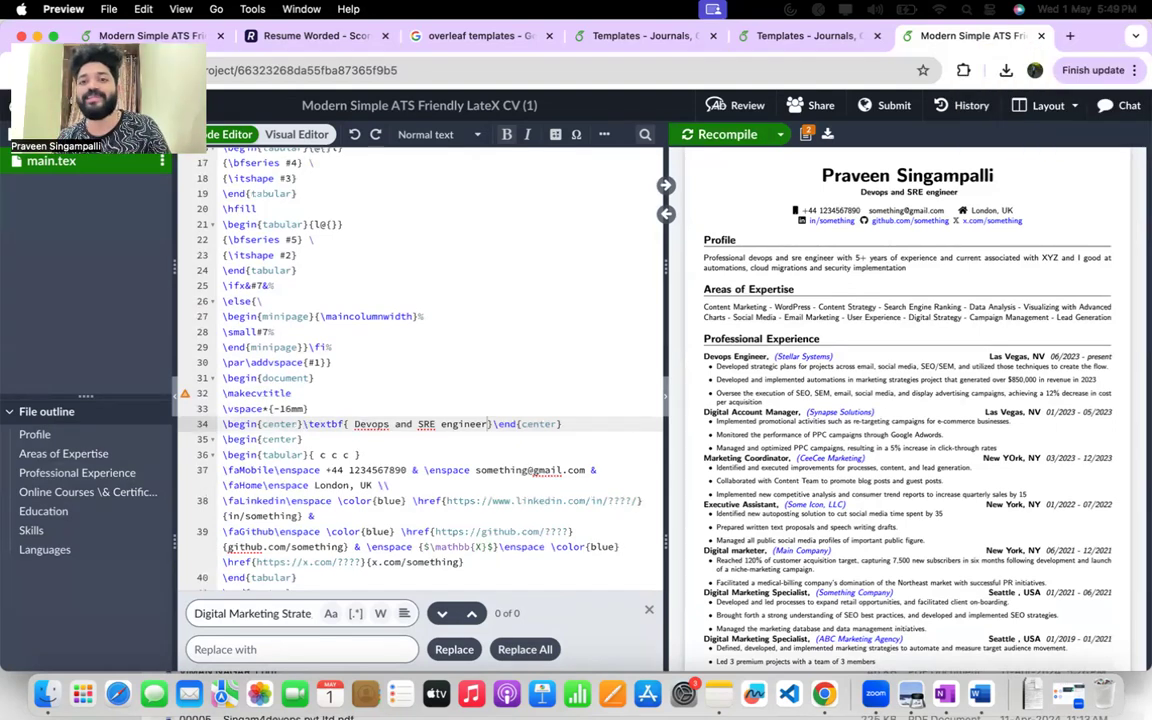
click(828, 136)
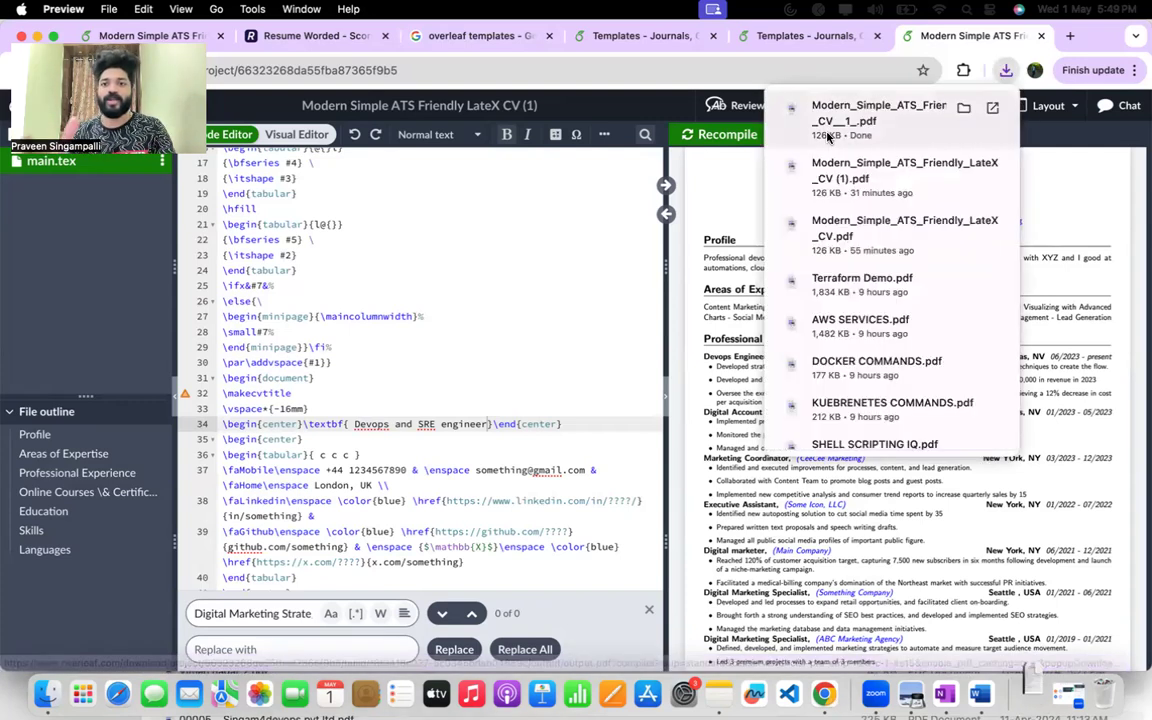
Open resumeworded.com in a new browser tab and go from its dashboard to the Score My Resume upload page.
click(1068, 37)
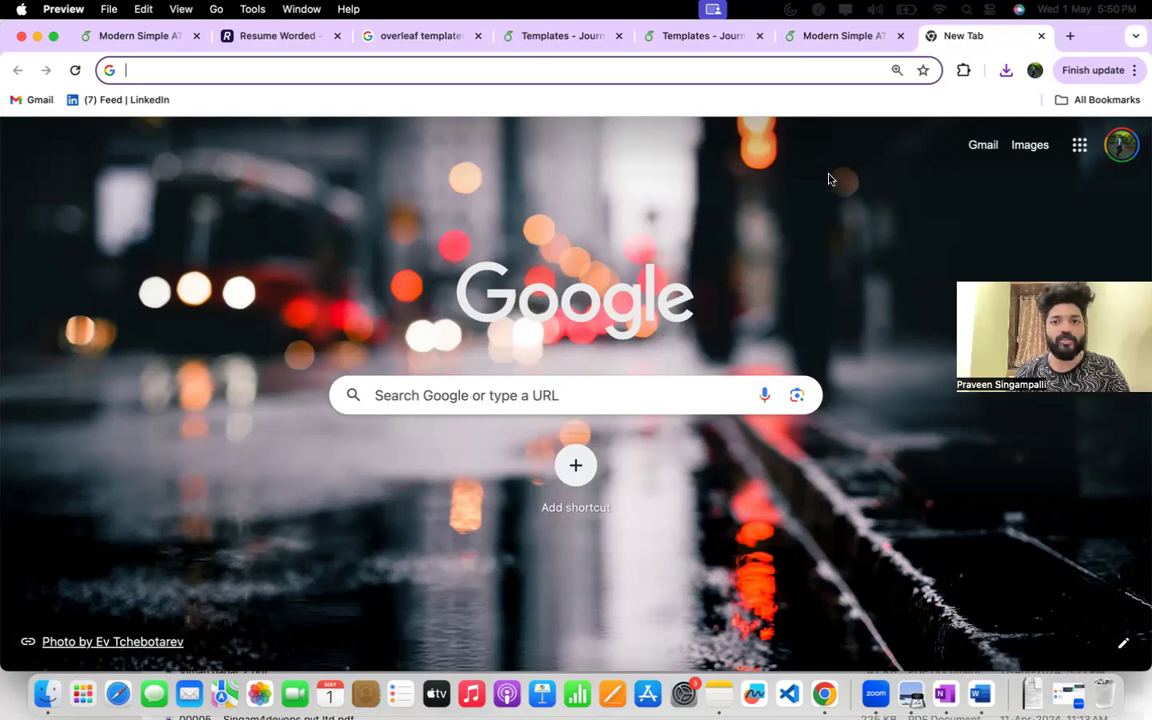
click(785, 63)
text(resumeworded.com)
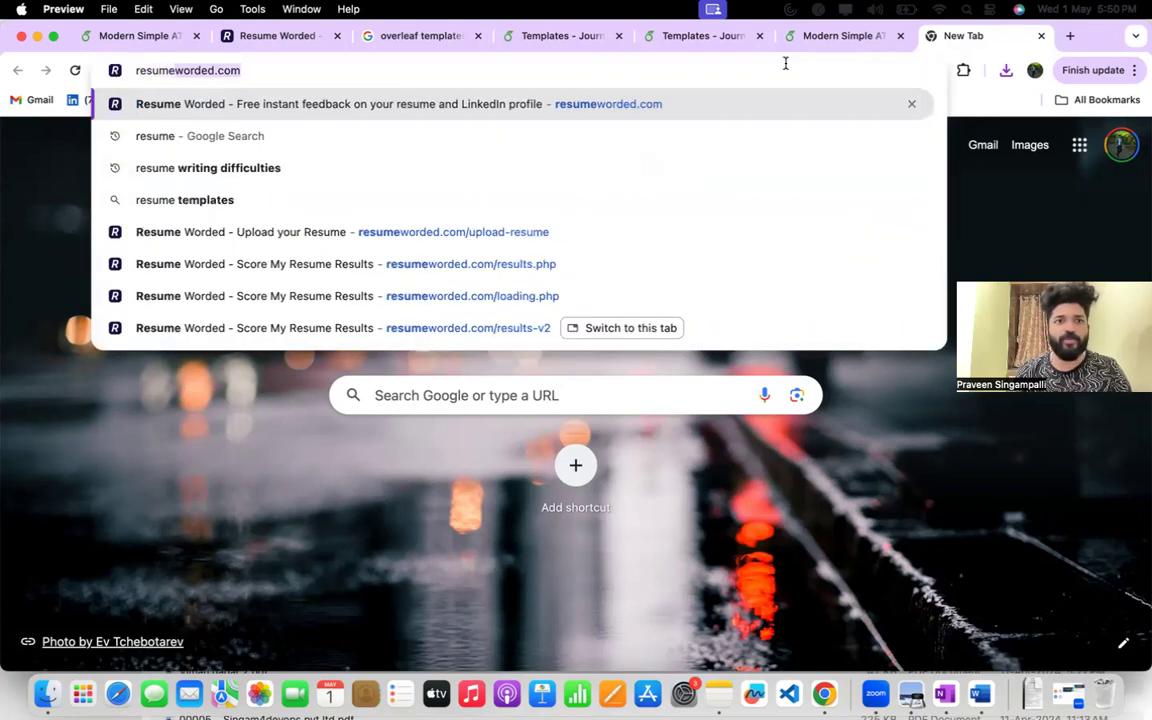
key(Return)
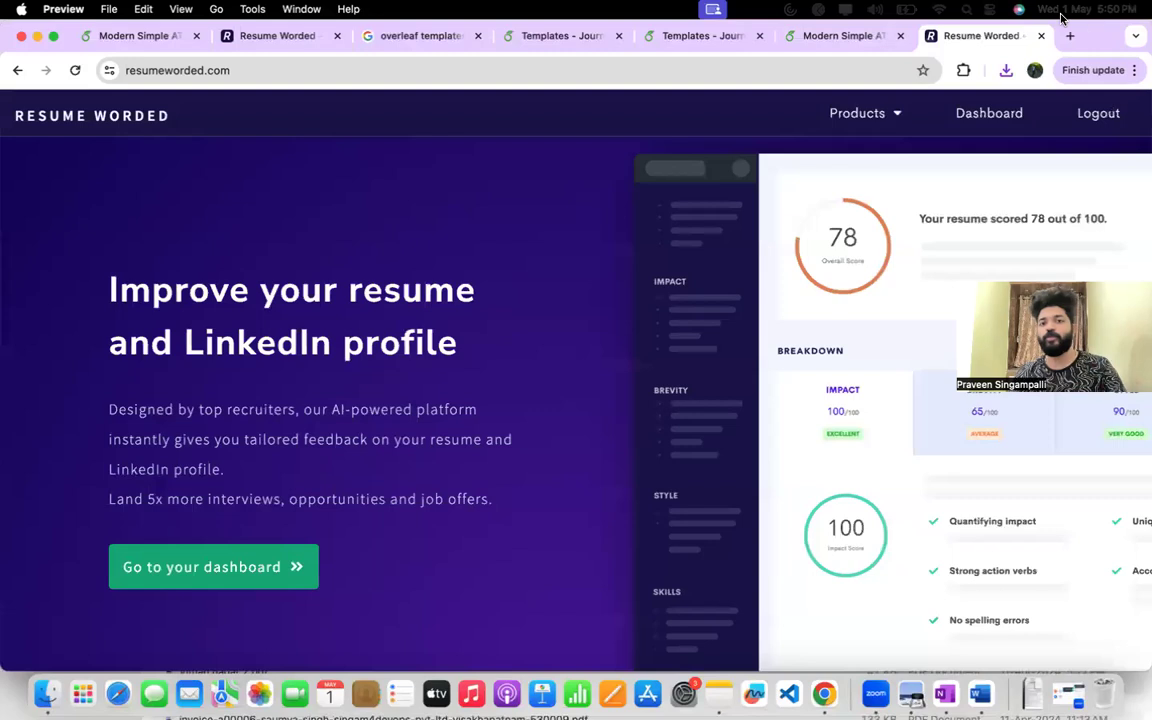
click(988, 118)
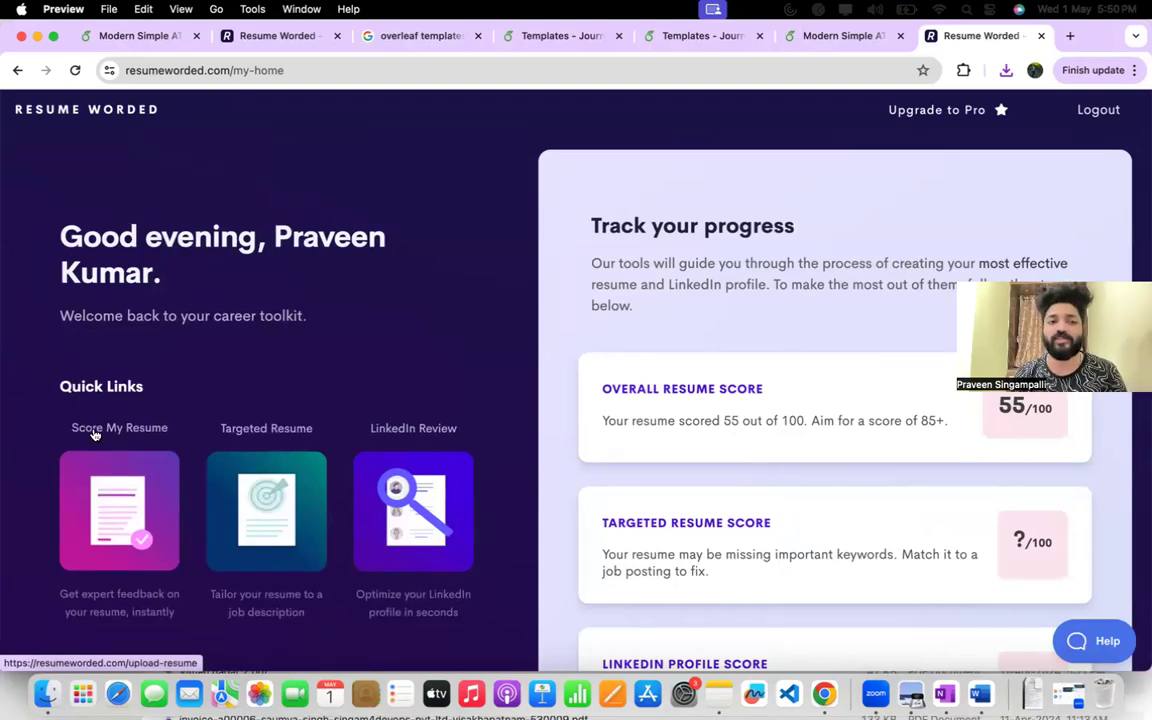
click(129, 489)
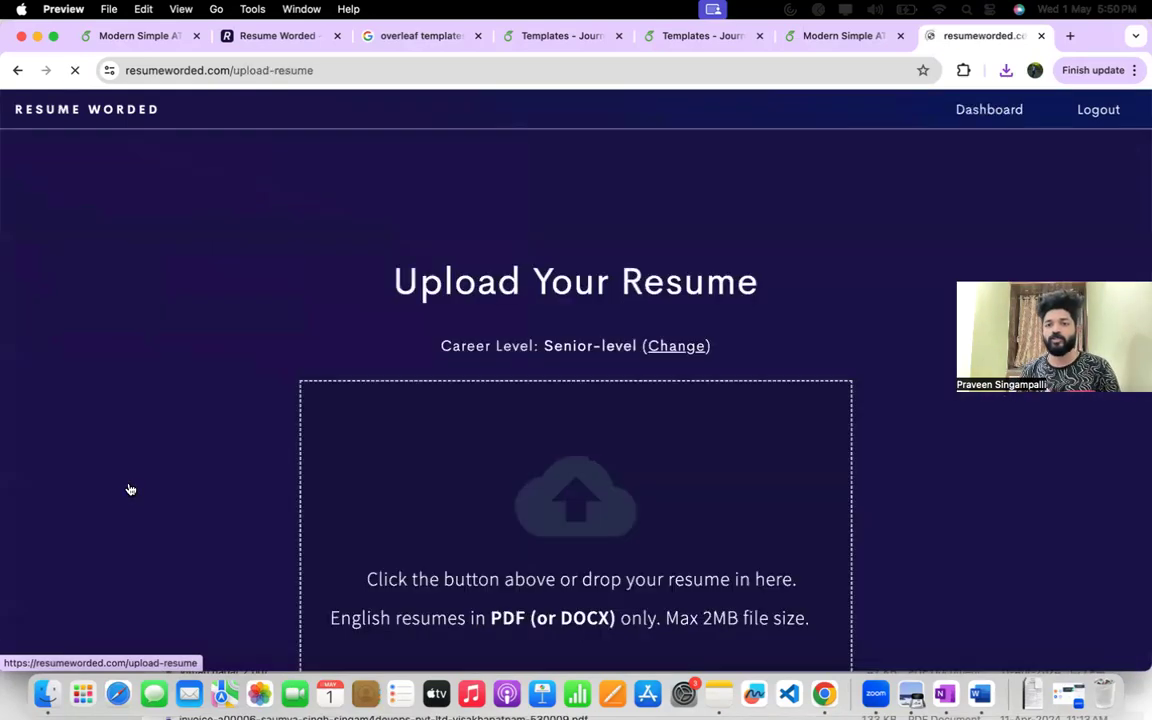
Upload Modern_Simple_ATS_Friendly_LateX_CV (1).pdf from the Downloads folder for résumé scoring.
scroll(129, 489, down, 2)
click(582, 375)
click(510, 227)
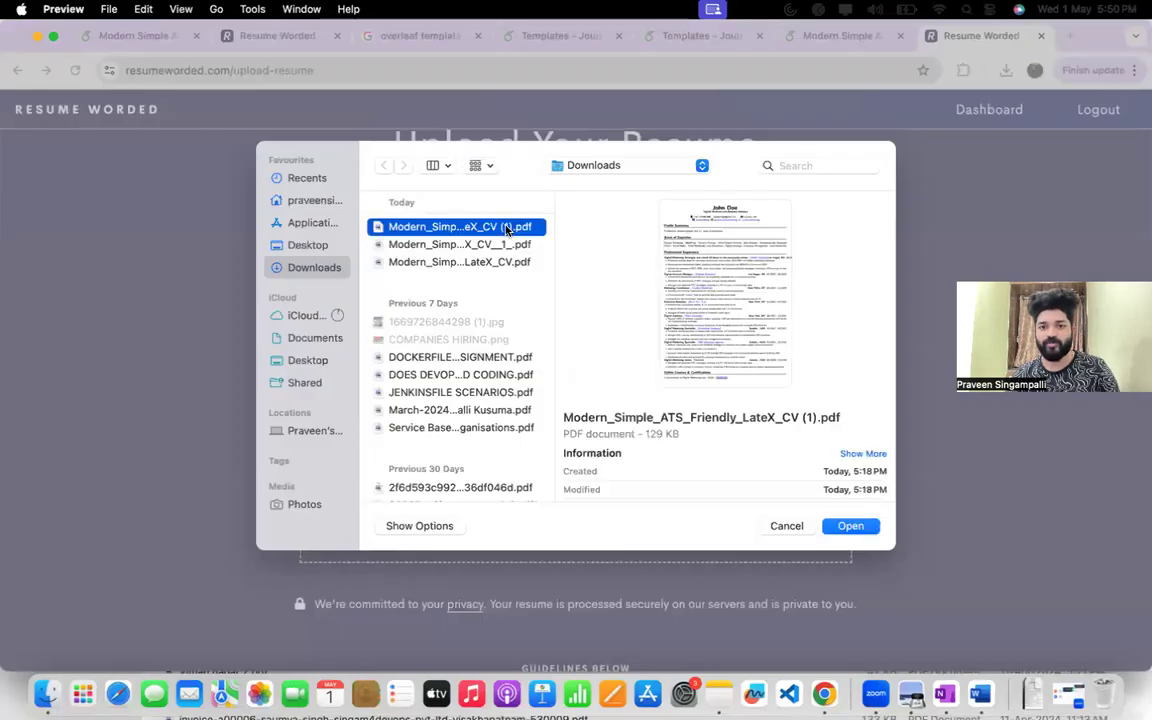
double_click(507, 227)
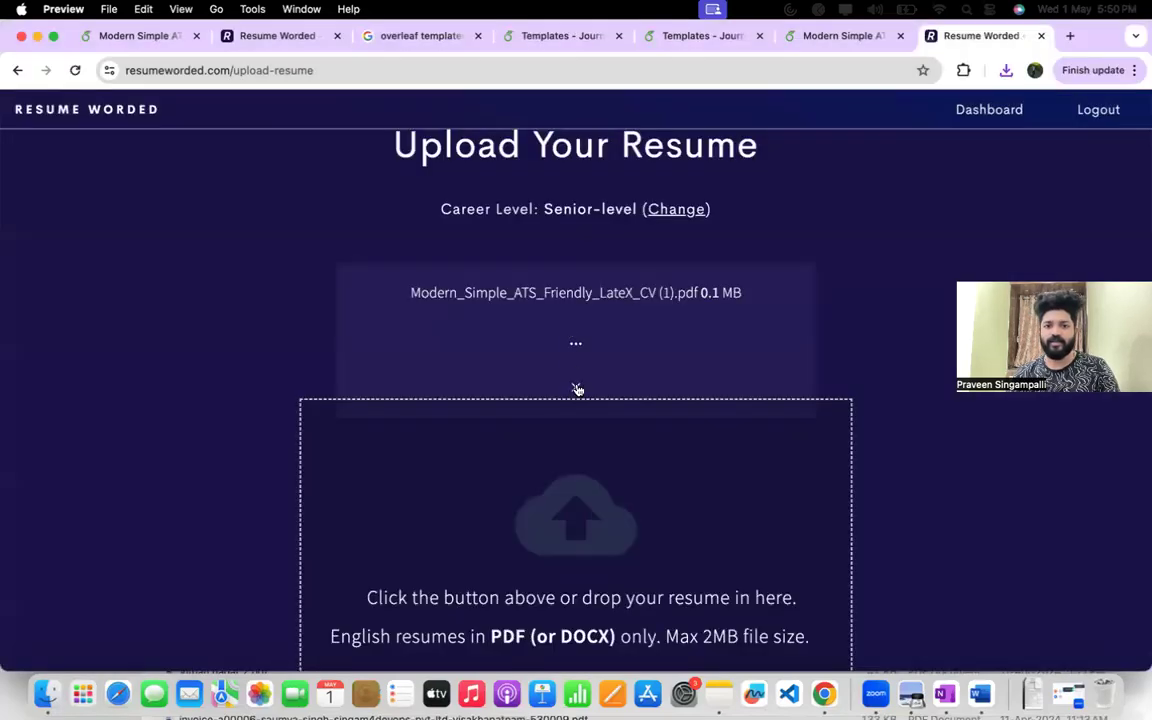
Try to upload Modern_Simple_ATS_Friendly_LateX_CV__1_.pdf from the Downloads folder in place of the file already being processed.
click(576, 373)
click(490, 229)
key(Down)
key(Down)
key(Up)
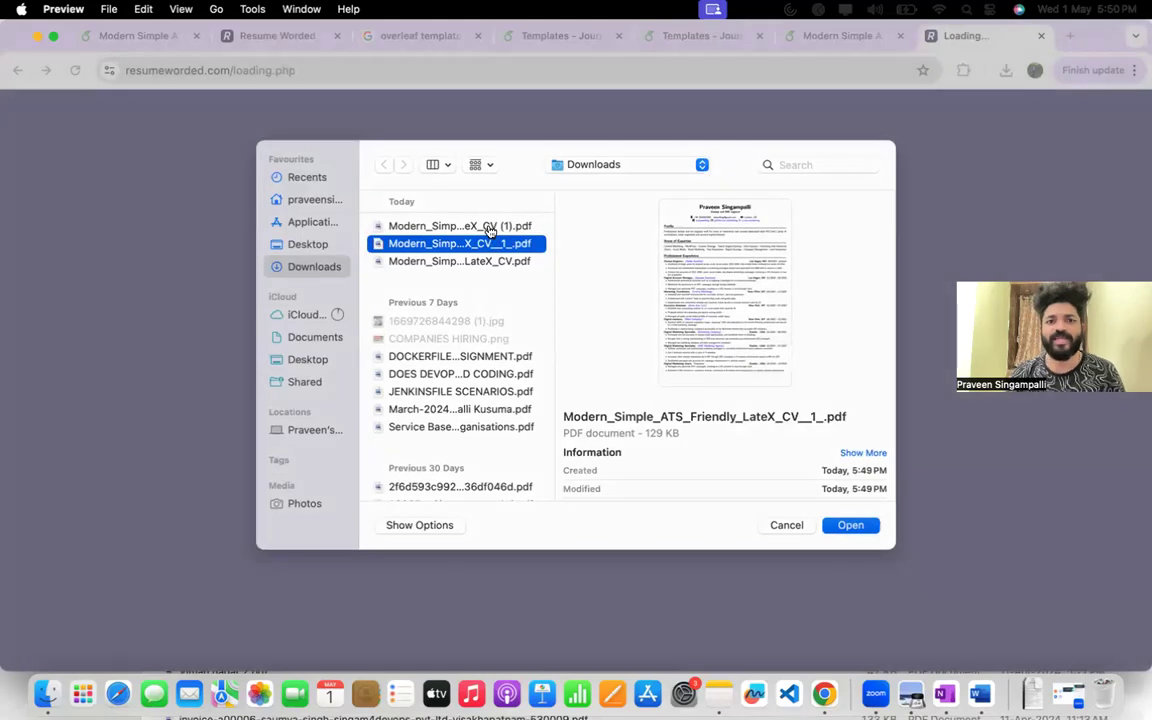
key(Return)
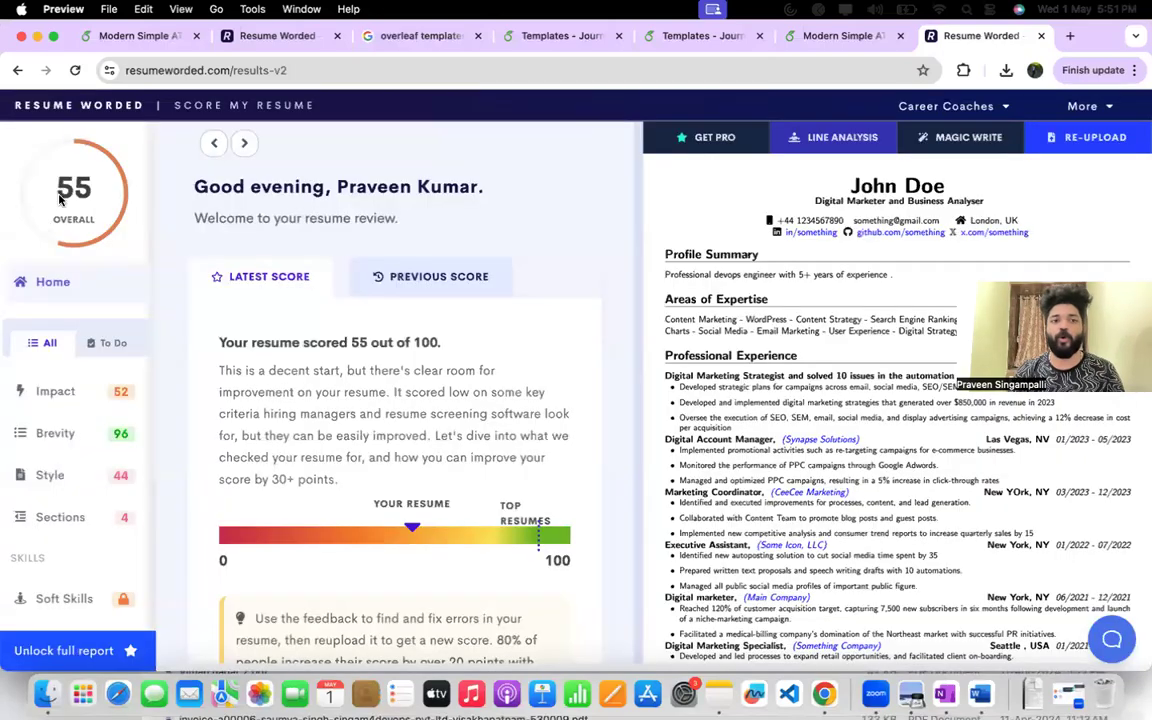
Return to the Resume Worded dashboard, open Score My Resume and upload Modern_Simple_ATS_Friendly_LateX_CV__1_.pdf from the Downloads folder.
mouse_move(69, 199)
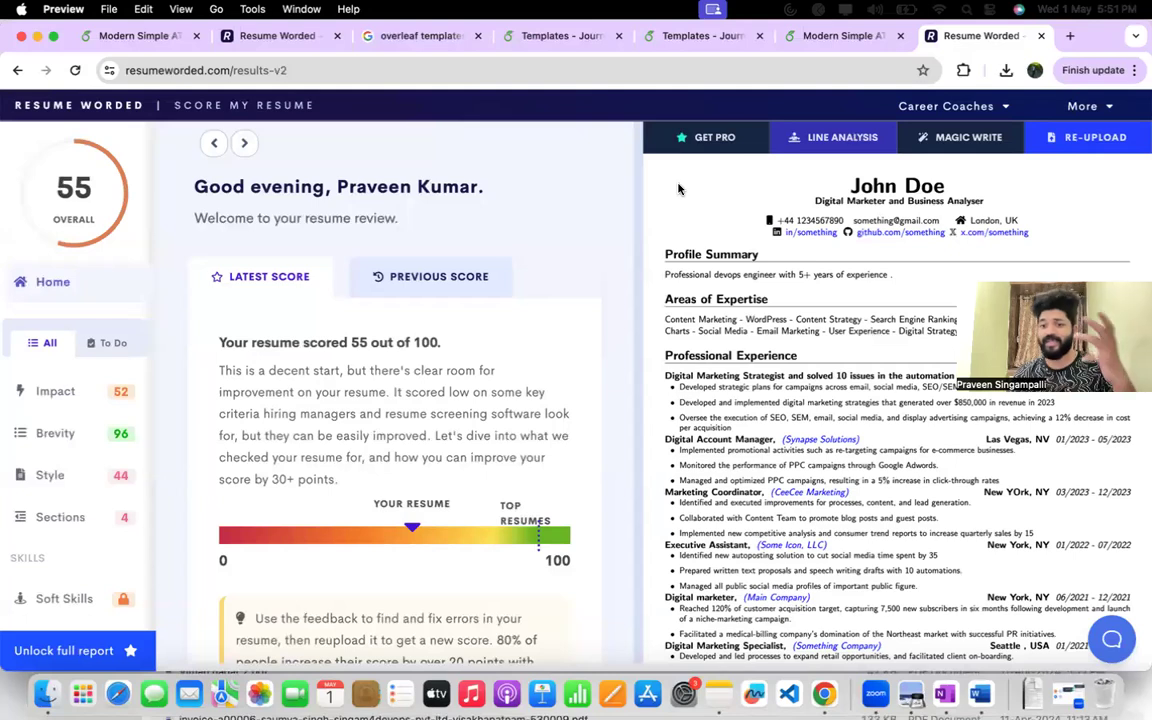
mouse_move(1083, 106)
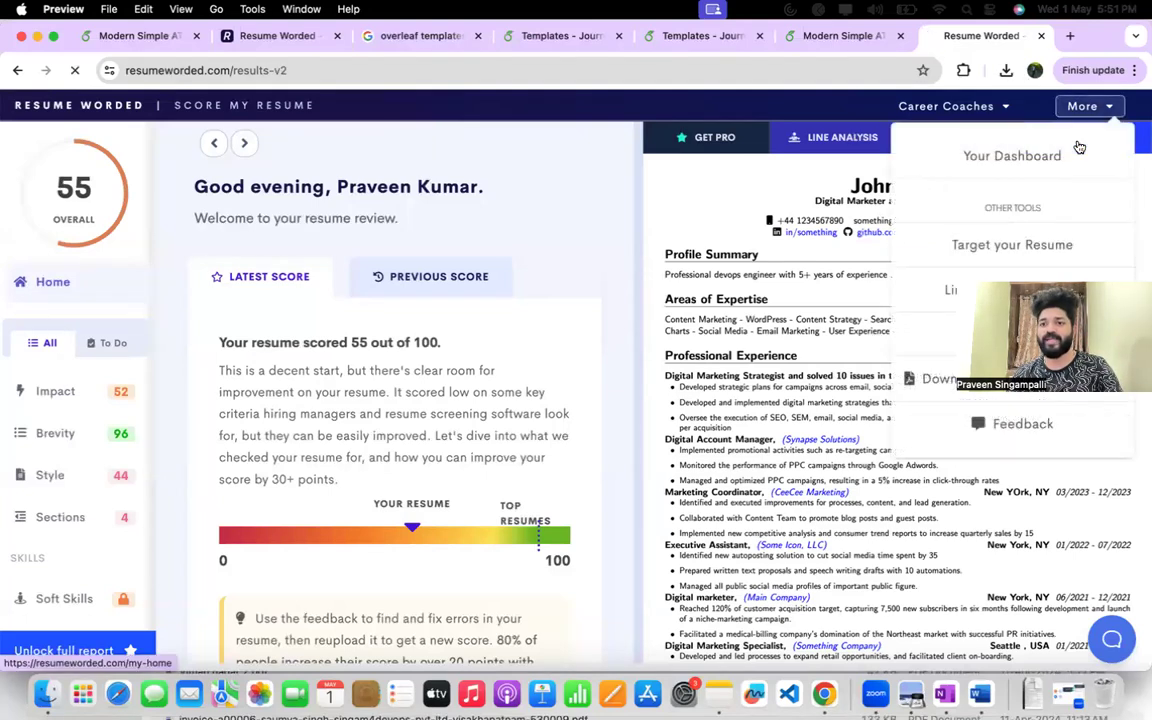
click(1060, 152)
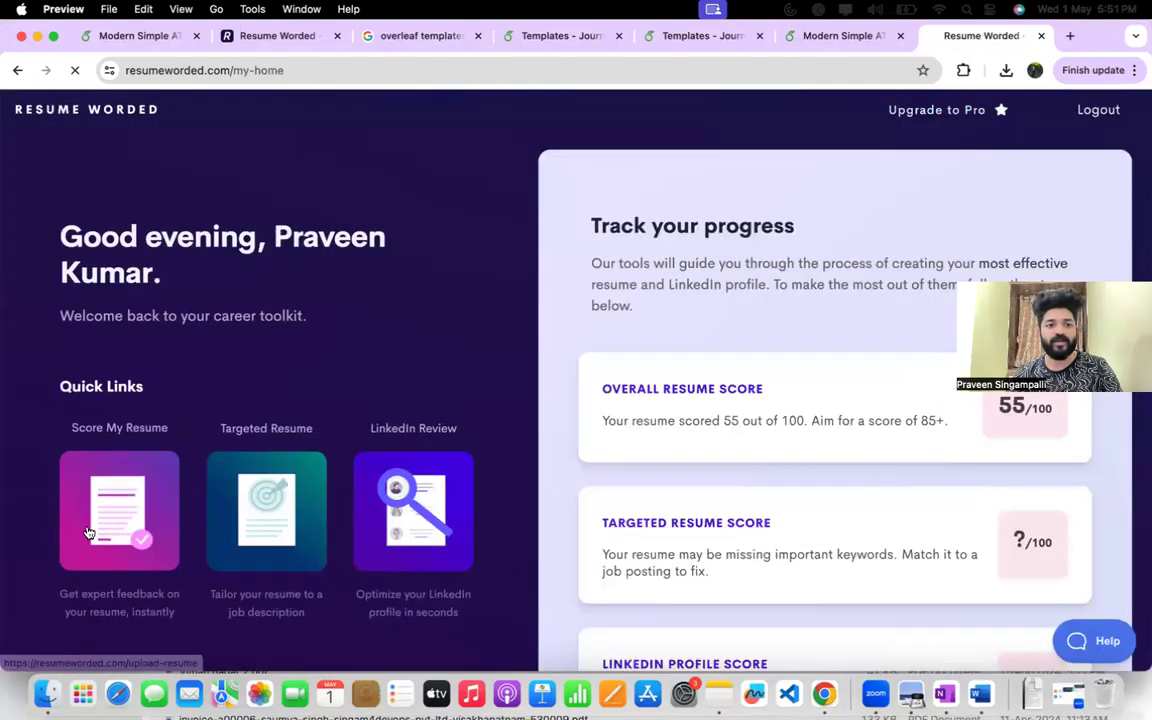
click(95, 524)
click(618, 473)
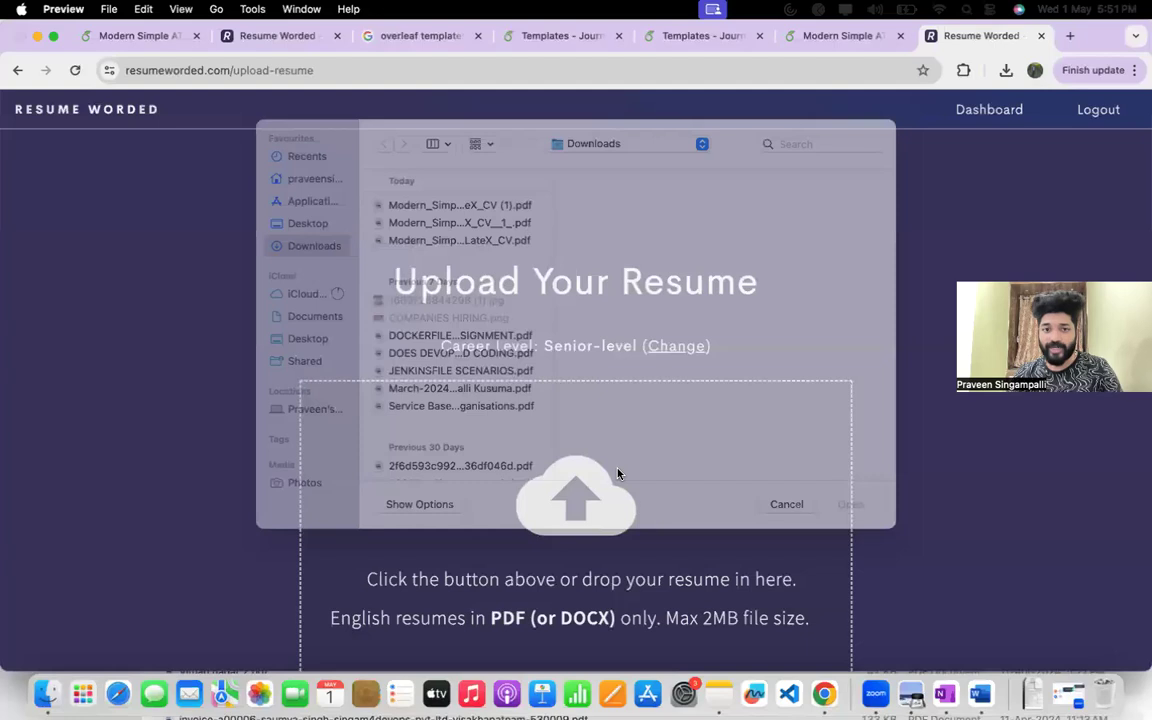
click(488, 244)
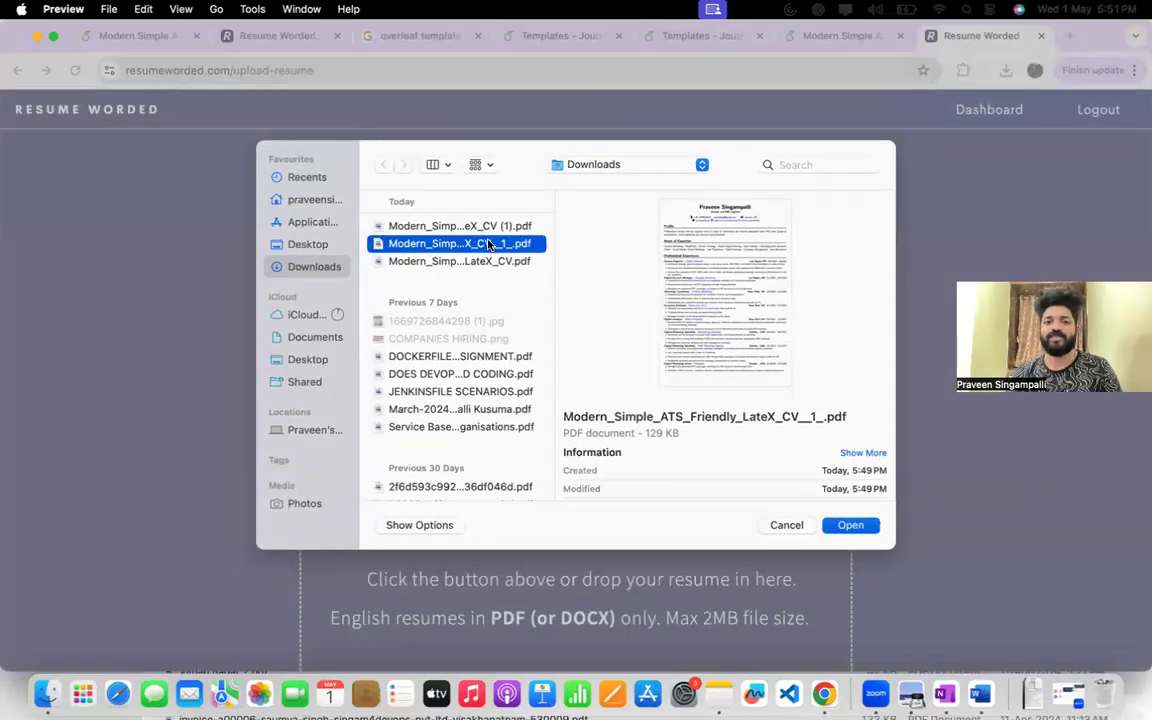
double_click(488, 244)
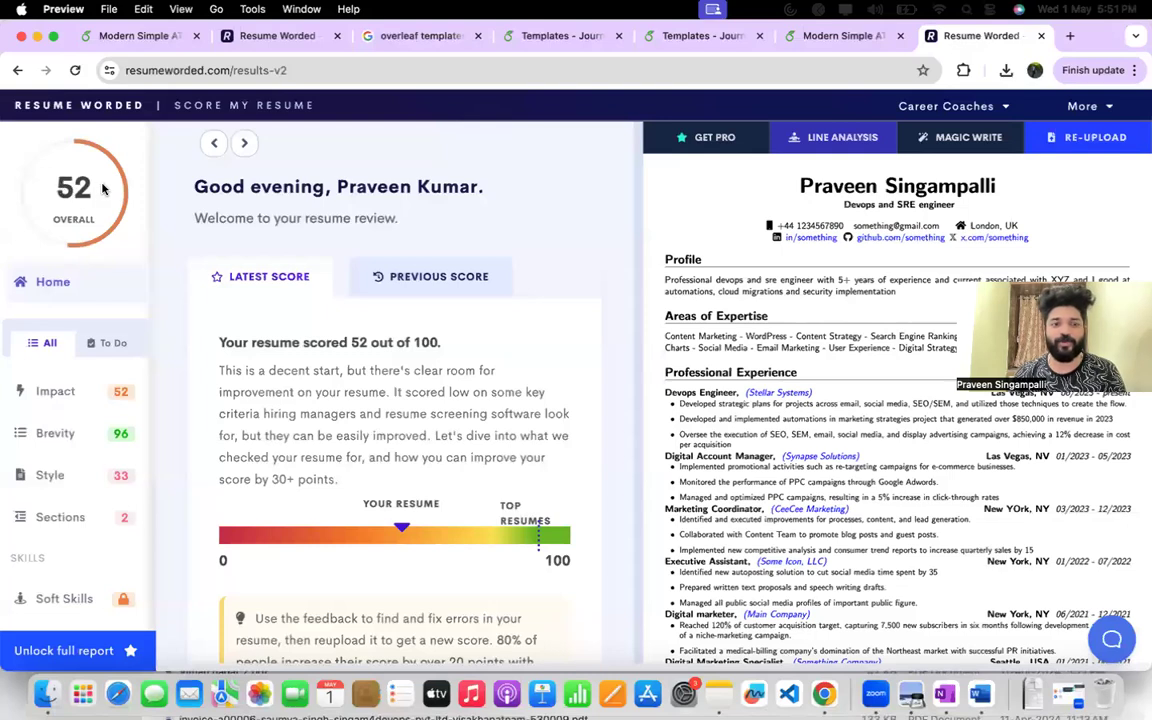
Read the new overall score summary and the Sections feedback under the steps to increase the score.
mouse_move(98, 220)
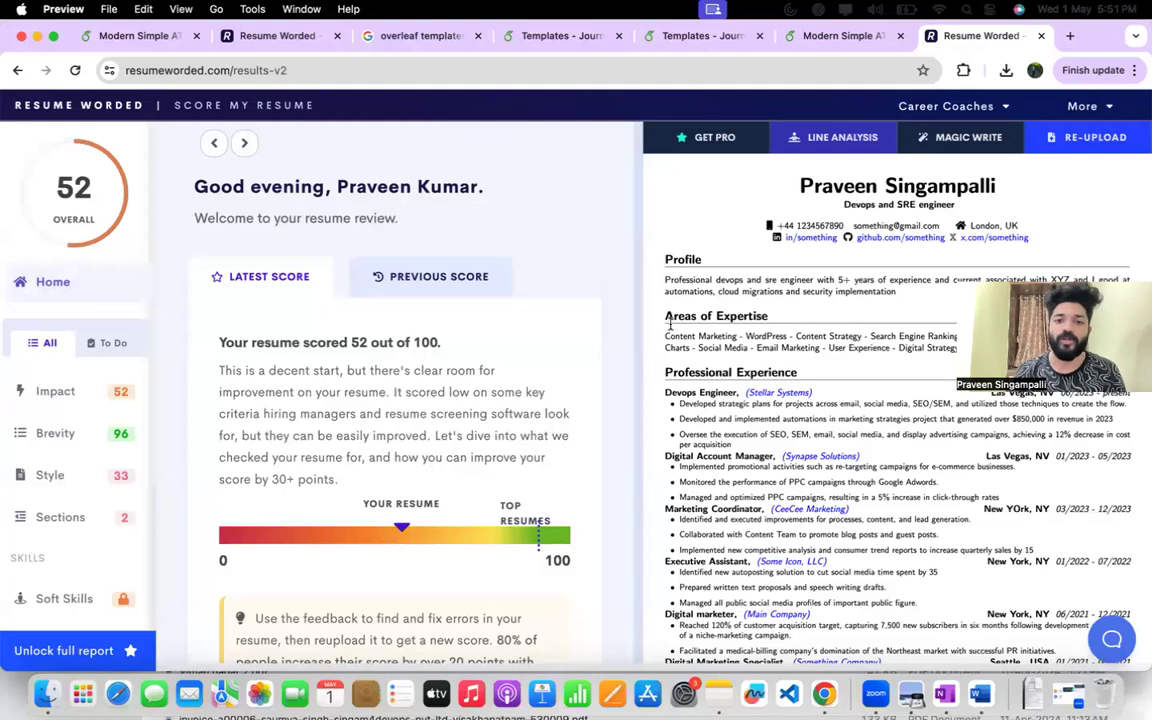
drag(272, 345, 450, 346)
drag(220, 372, 445, 392)
drag(528, 394, 457, 443)
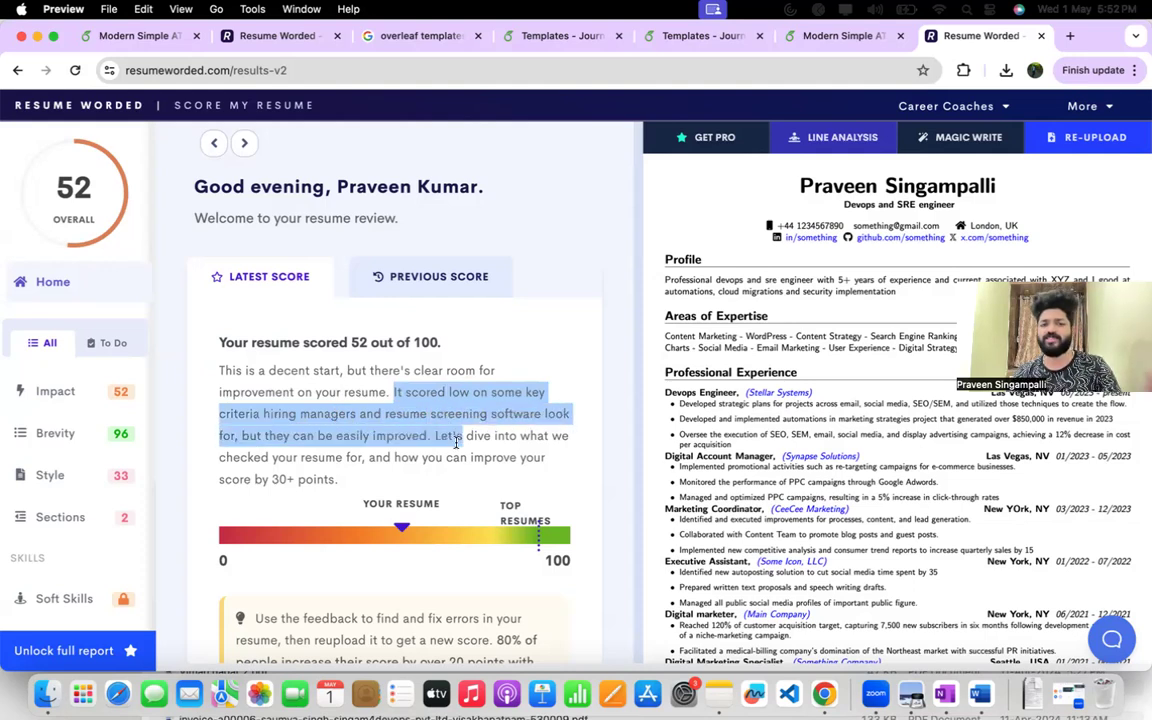
scroll(457, 443, down, 6)
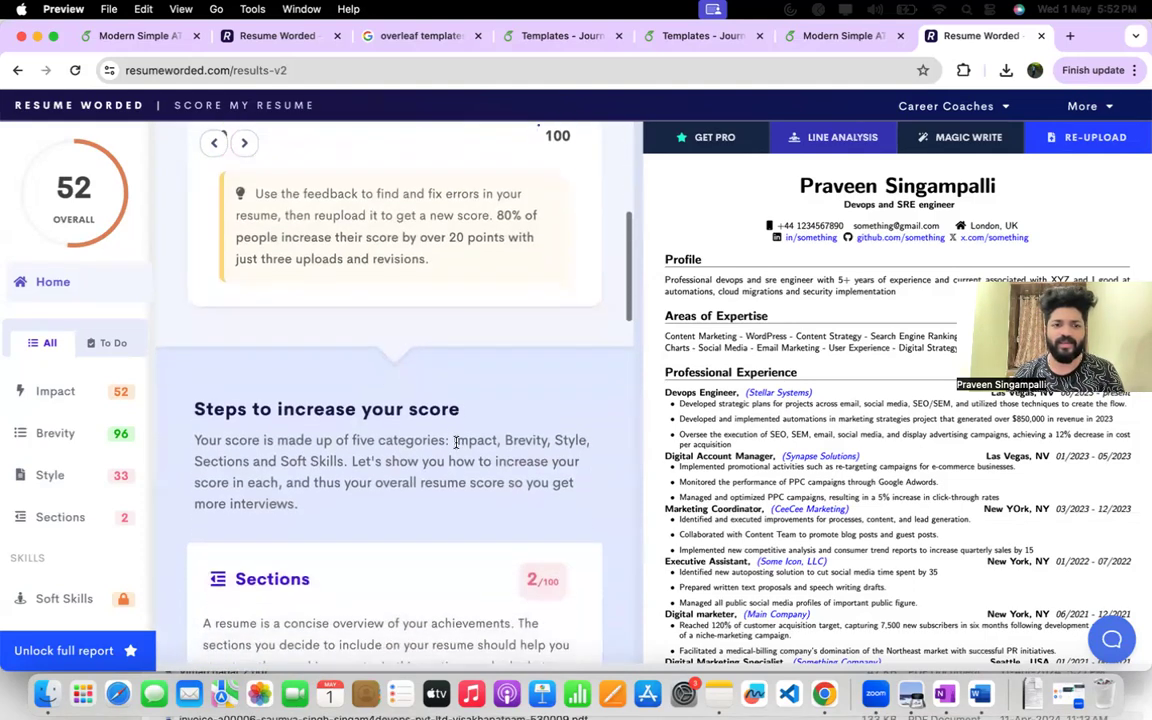
scroll(457, 446, down, 1)
drag(206, 384, 444, 432)
scroll(471, 468, down, 3)
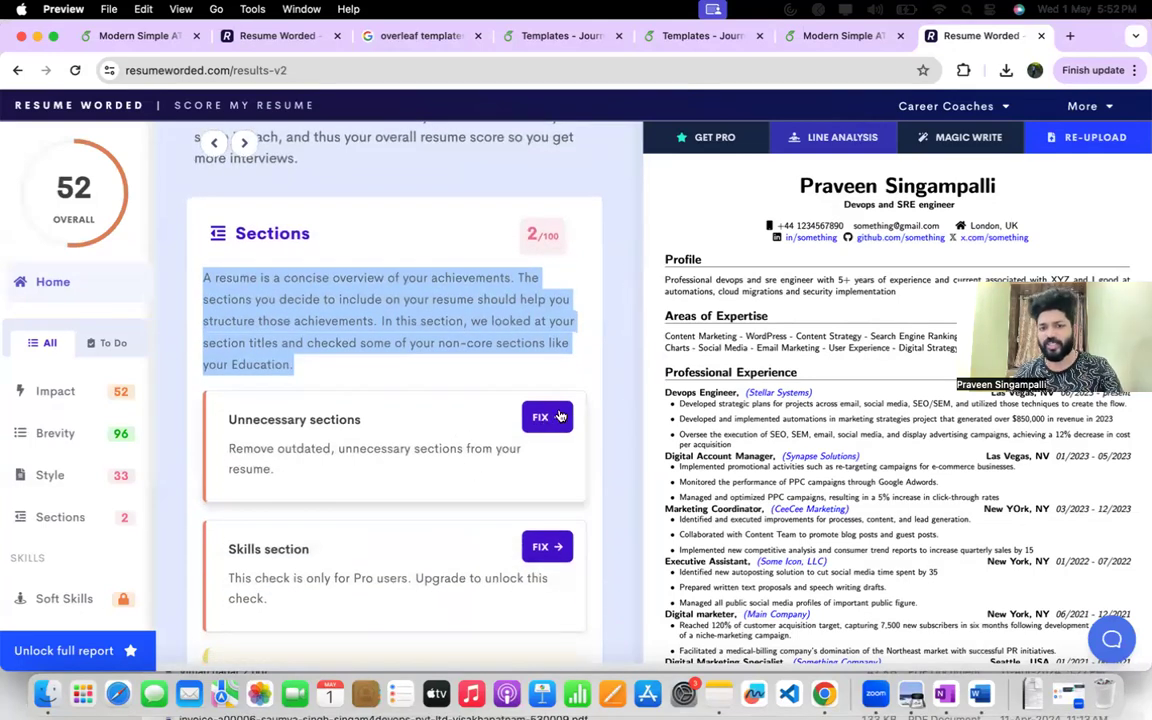
scroll(430, 440, down, 2)
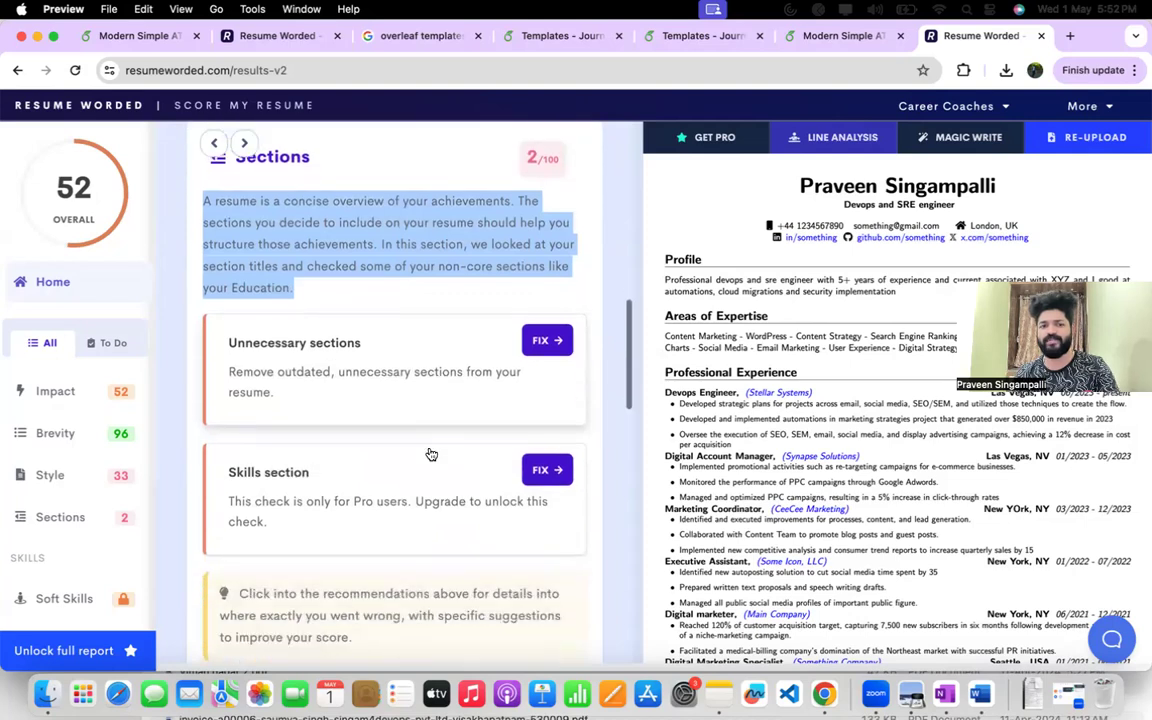
Open the Unnecessary sections fix and compare the flagged Hobbies or Interests text with the Skills section in the résumé preview.
click(556, 341)
scroll(554, 344, down, 5)
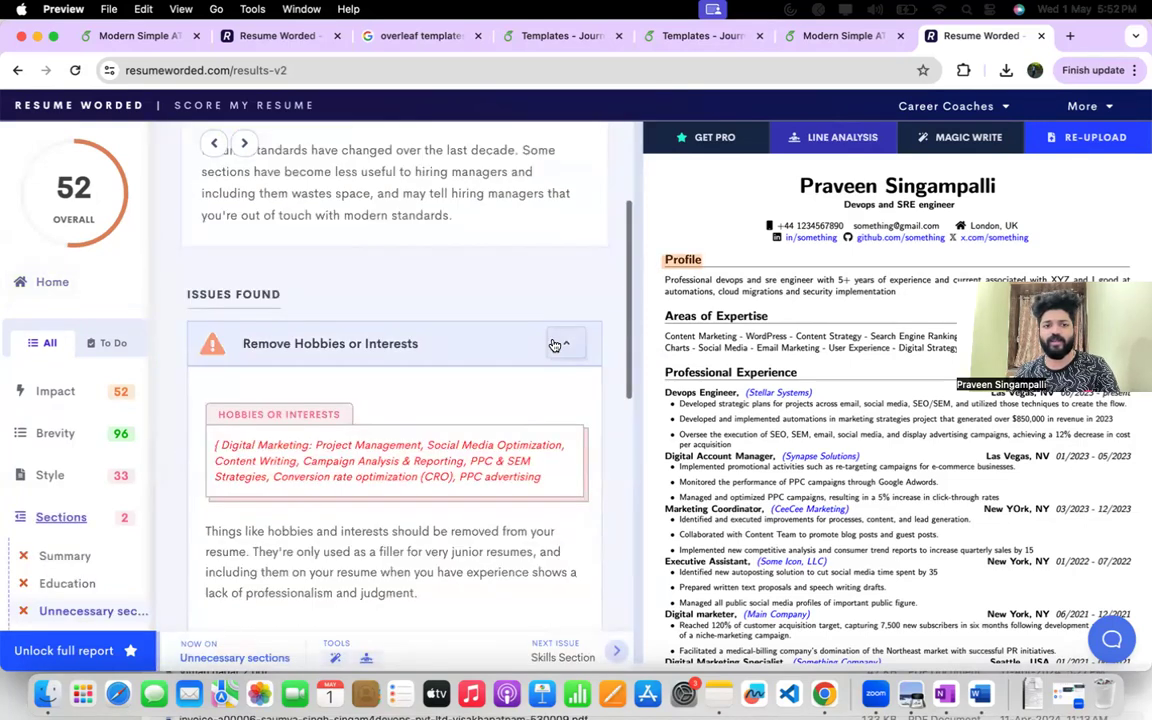
scroll(867, 360, down, 4)
scroll(867, 395, down, 10)
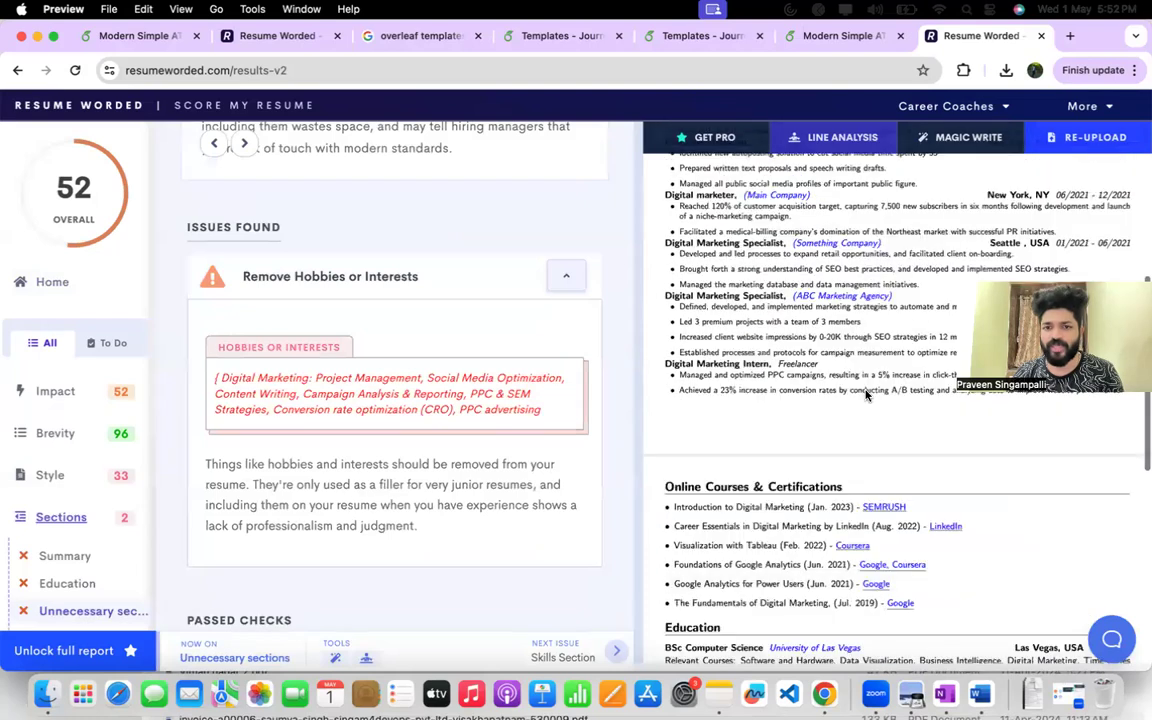
scroll(724, 404, up, 15)
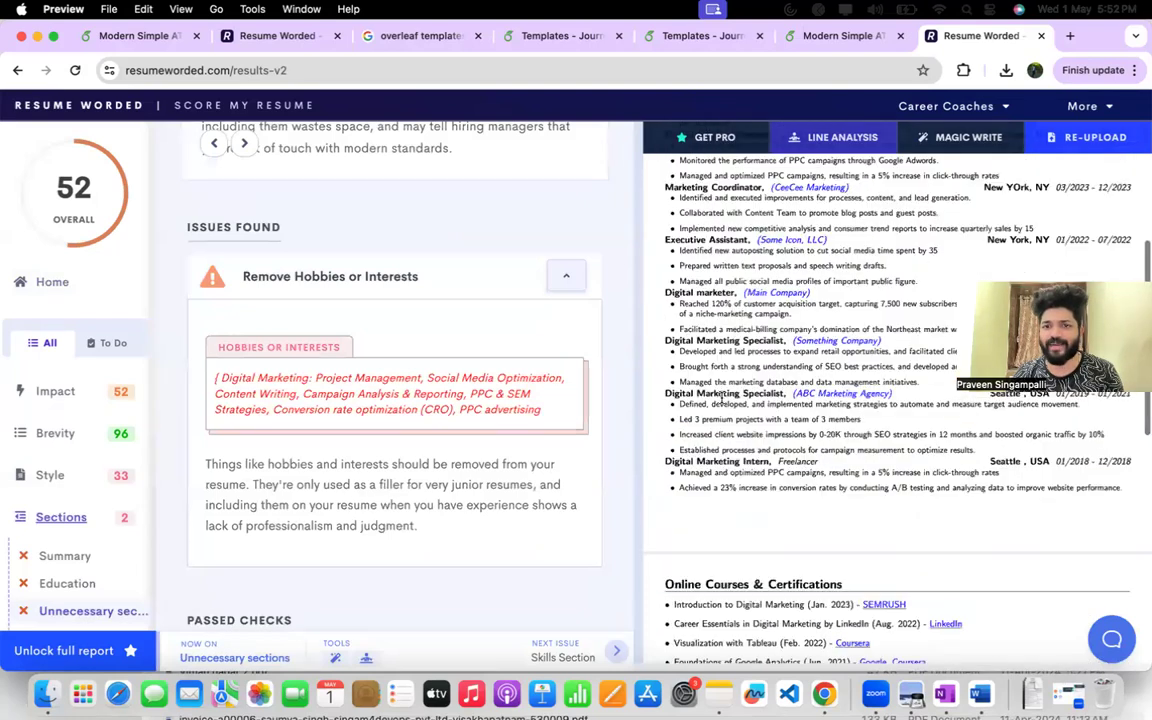
scroll(691, 265, down, 8)
scroll(690, 320, down, 5)
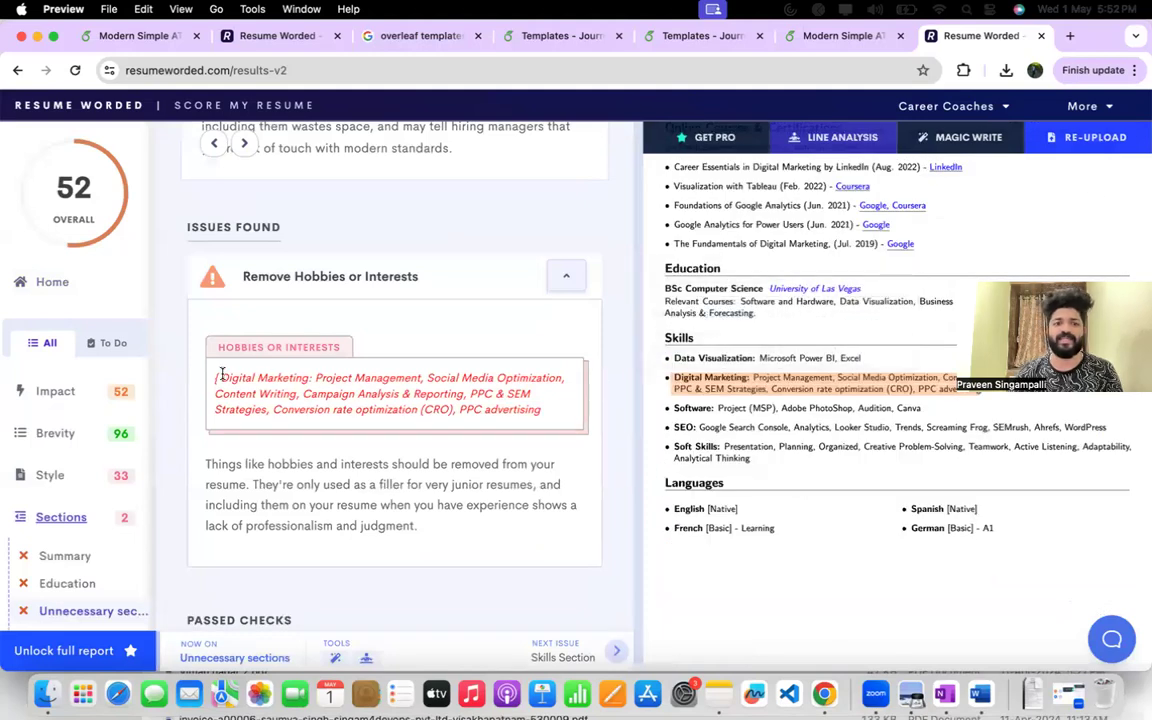
drag(222, 377, 543, 410)
click(697, 375)
drag(697, 375, 367, 485)
click(838, 413)
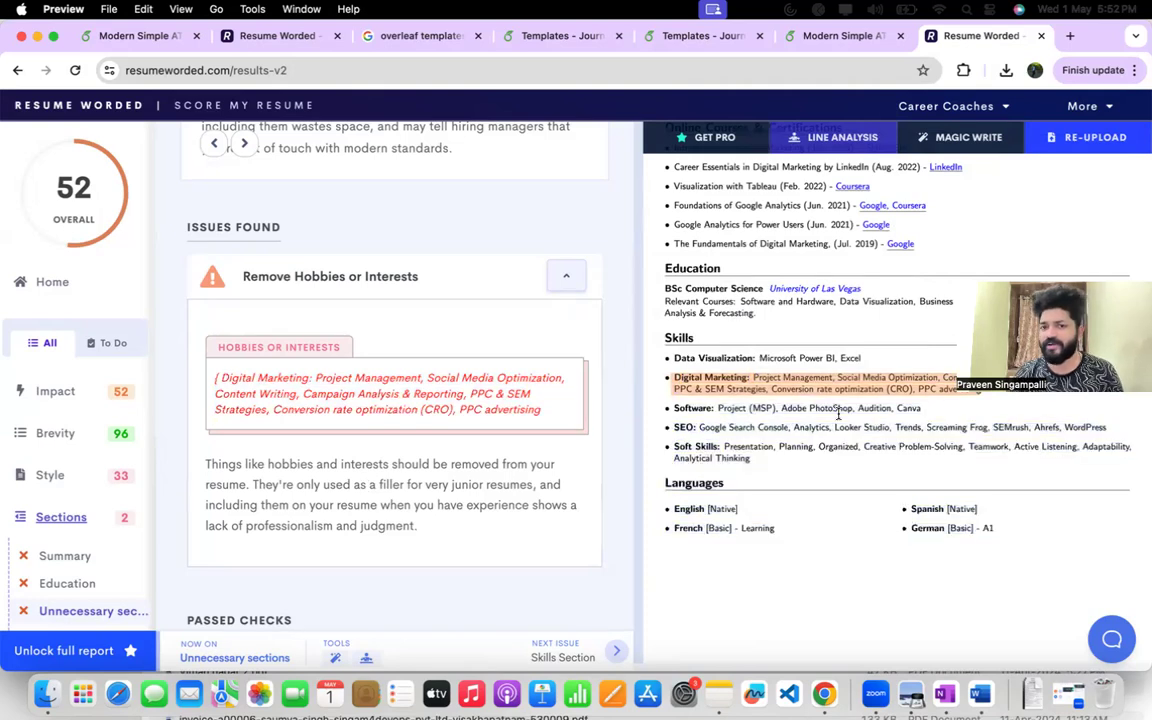
Read the Unnecessary sections explanation, collapse the Remove Hobbies or Interests issue, and review the passed checks and Recruiter Insights.
scroll(336, 560, down, 5)
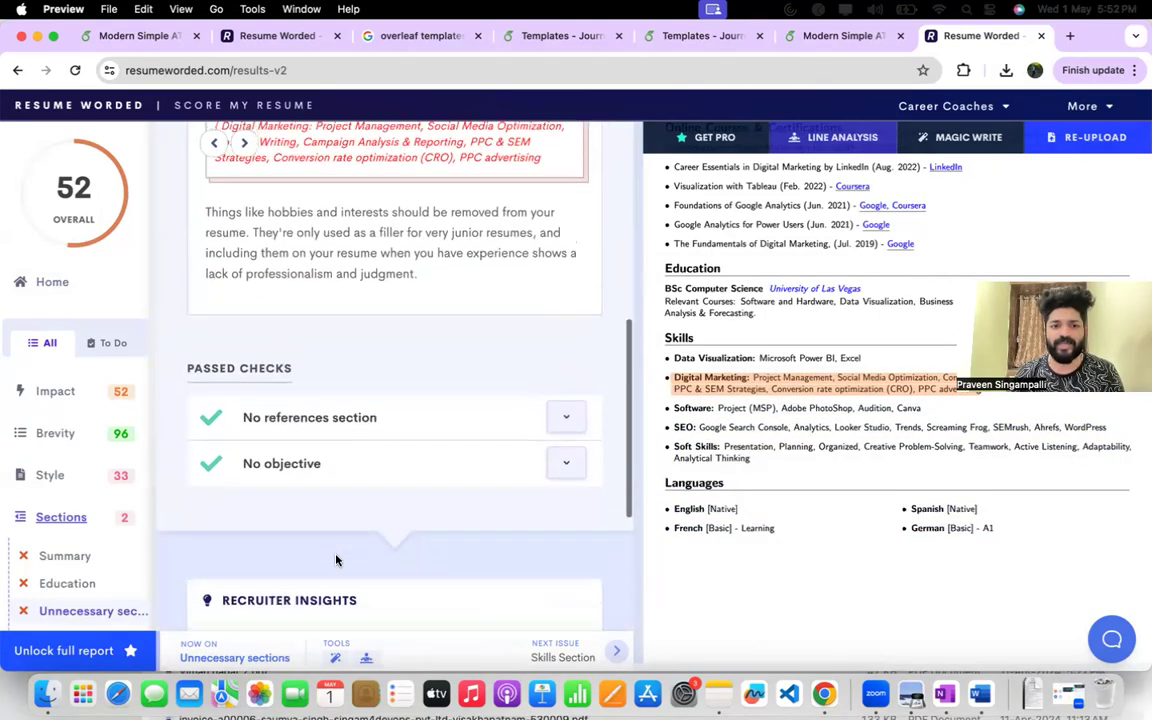
scroll(375, 420, up, 7)
drag(333, 316, 537, 316)
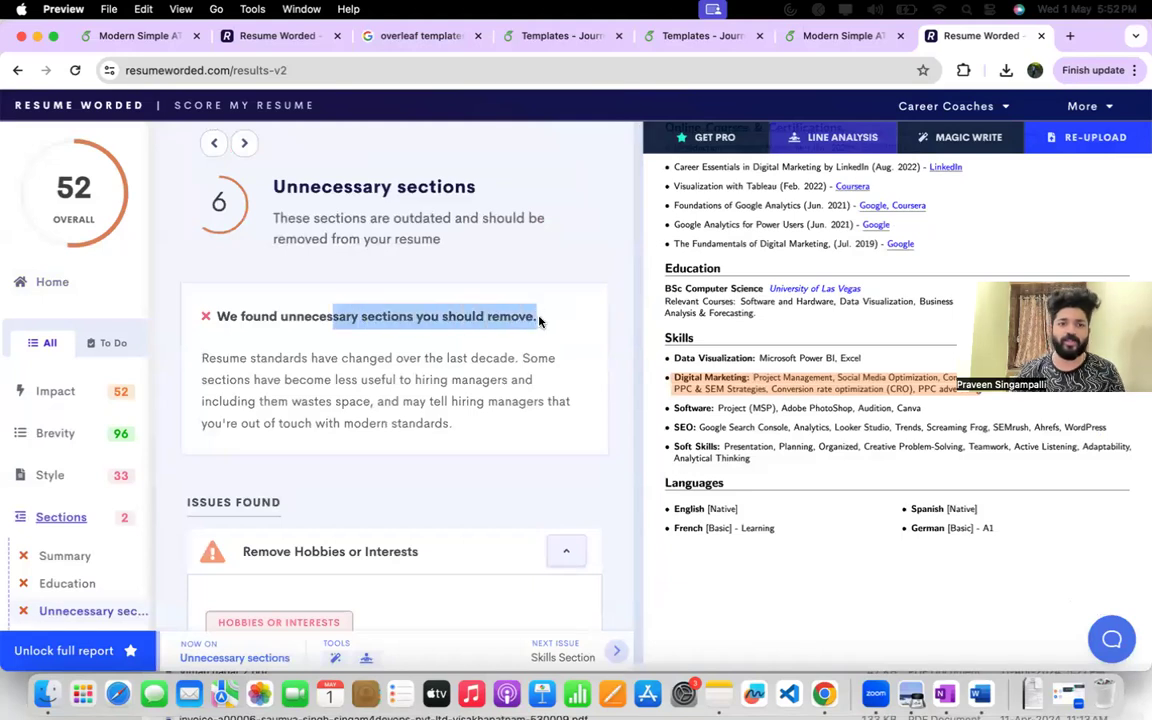
drag(268, 360, 466, 405)
double_click(377, 359)
scroll(464, 408, down, 1)
scroll(480, 412, down, 2)
click(565, 420)
scroll(576, 422, down, 5)
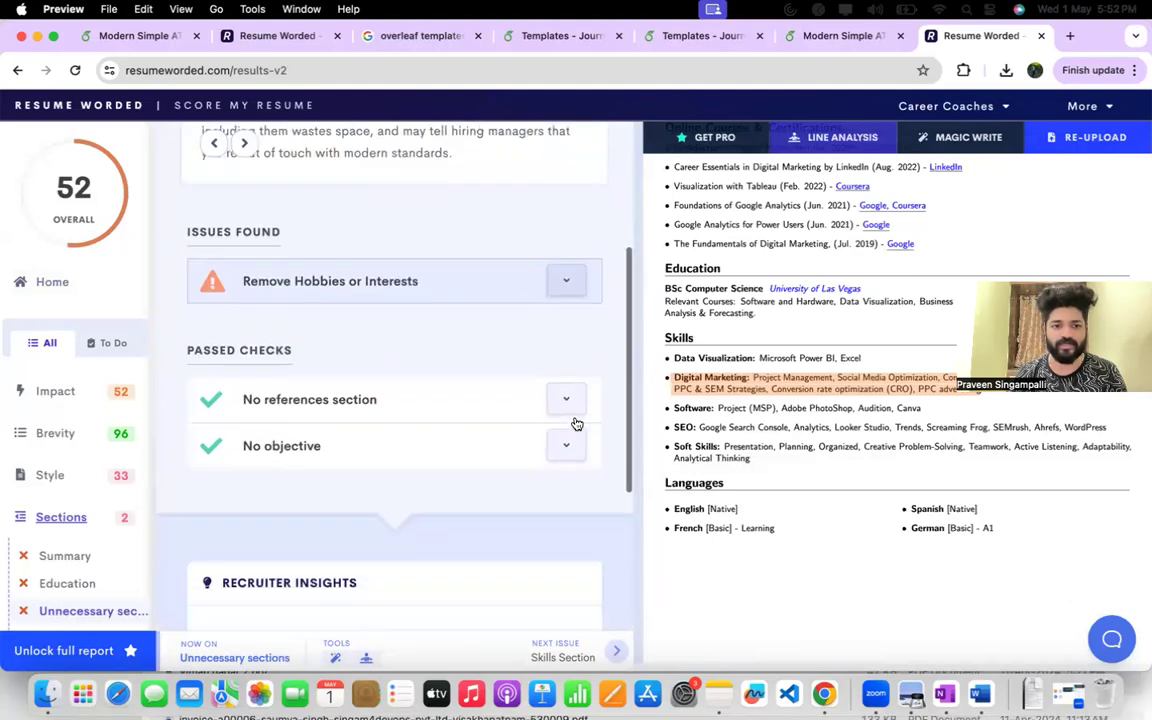
scroll(577, 424, down, 3)
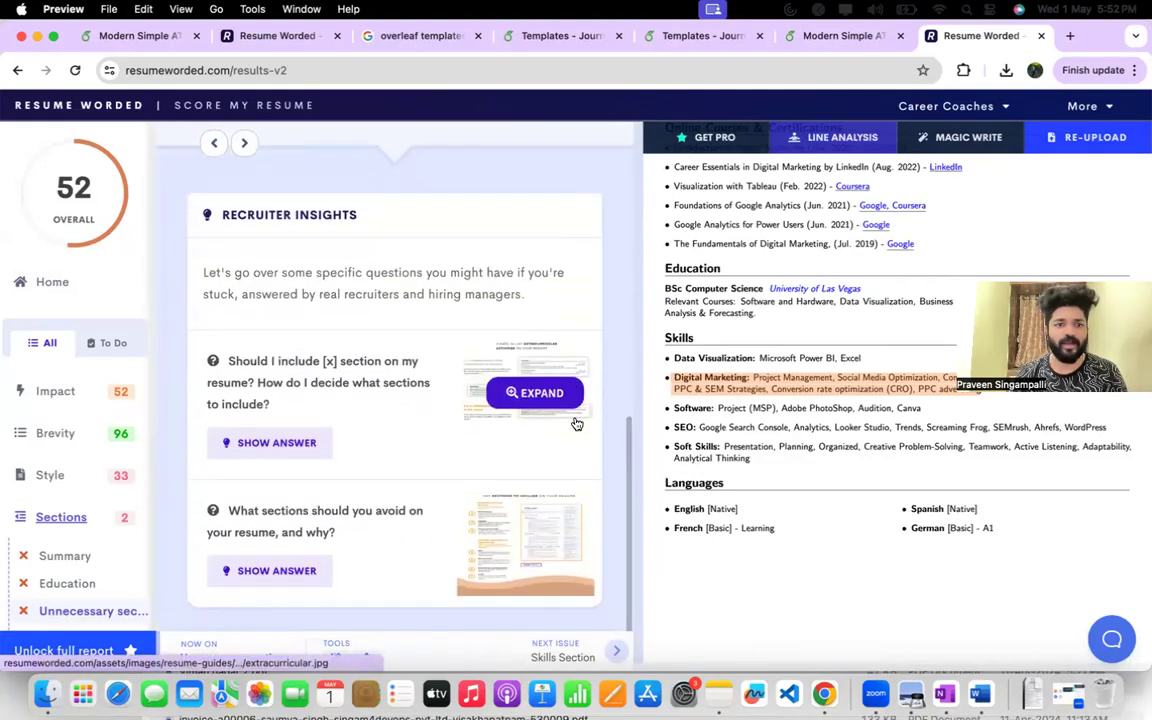
Open the Repetition feedback in the Impact category and review the overused action verbs against the highlighted résumé lines.
click(60, 393)
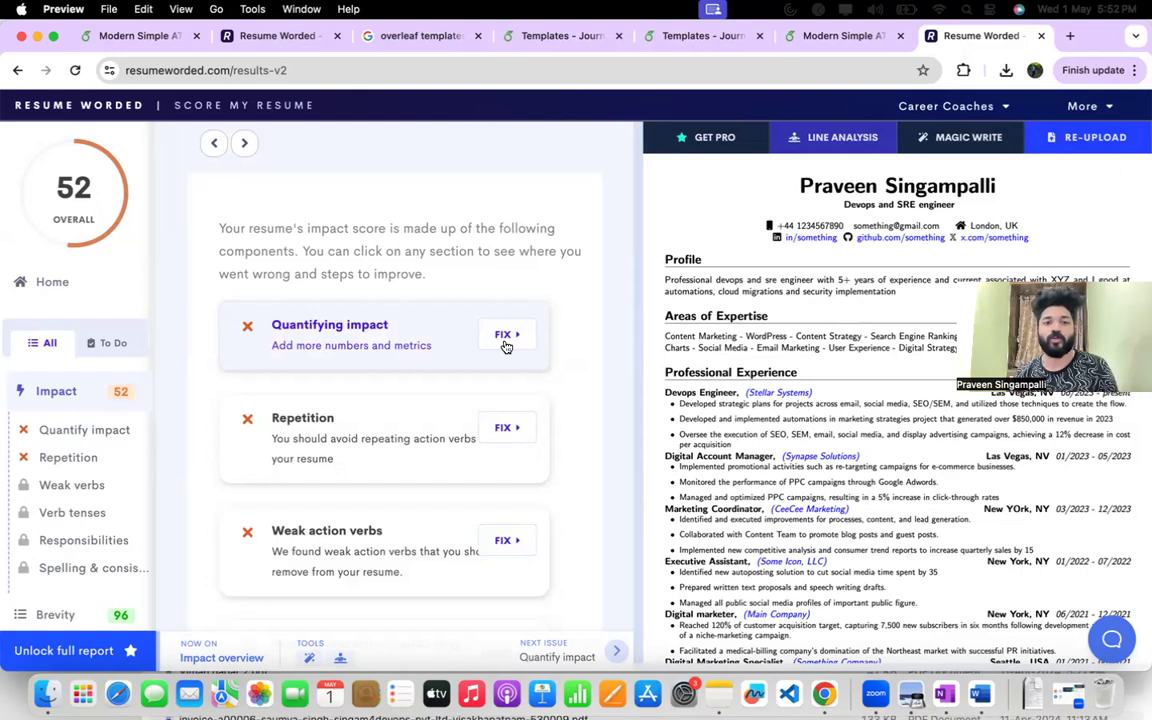
click(505, 428)
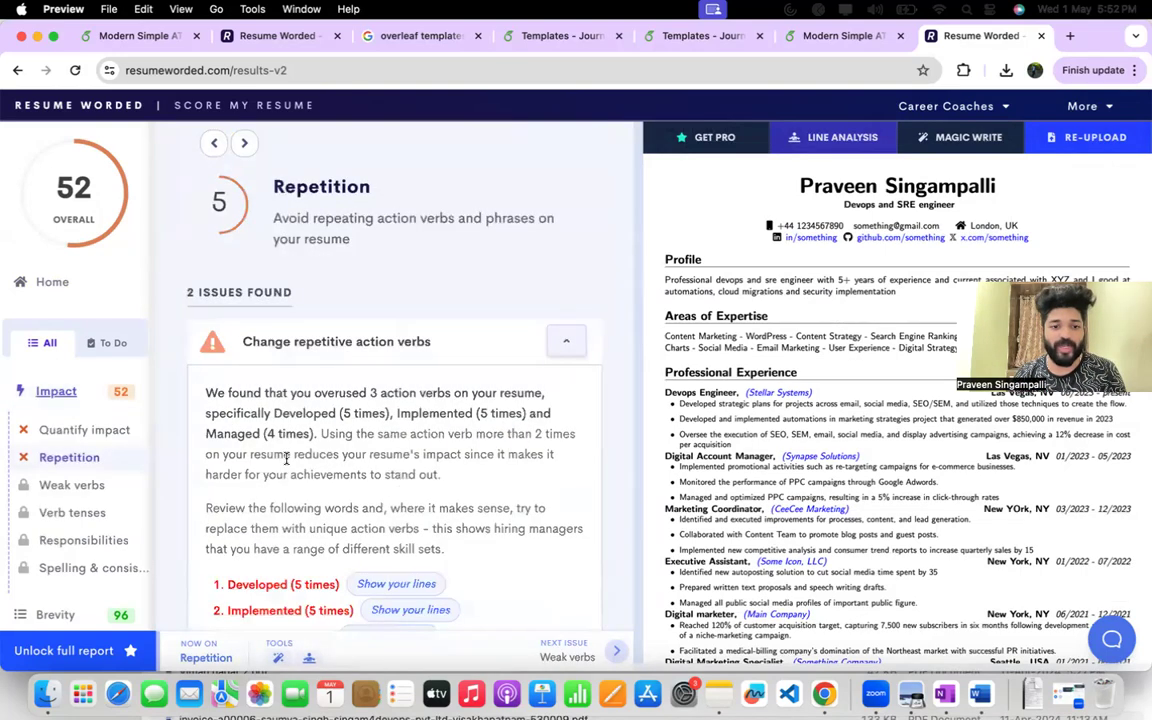
scroll(287, 458, down, 2)
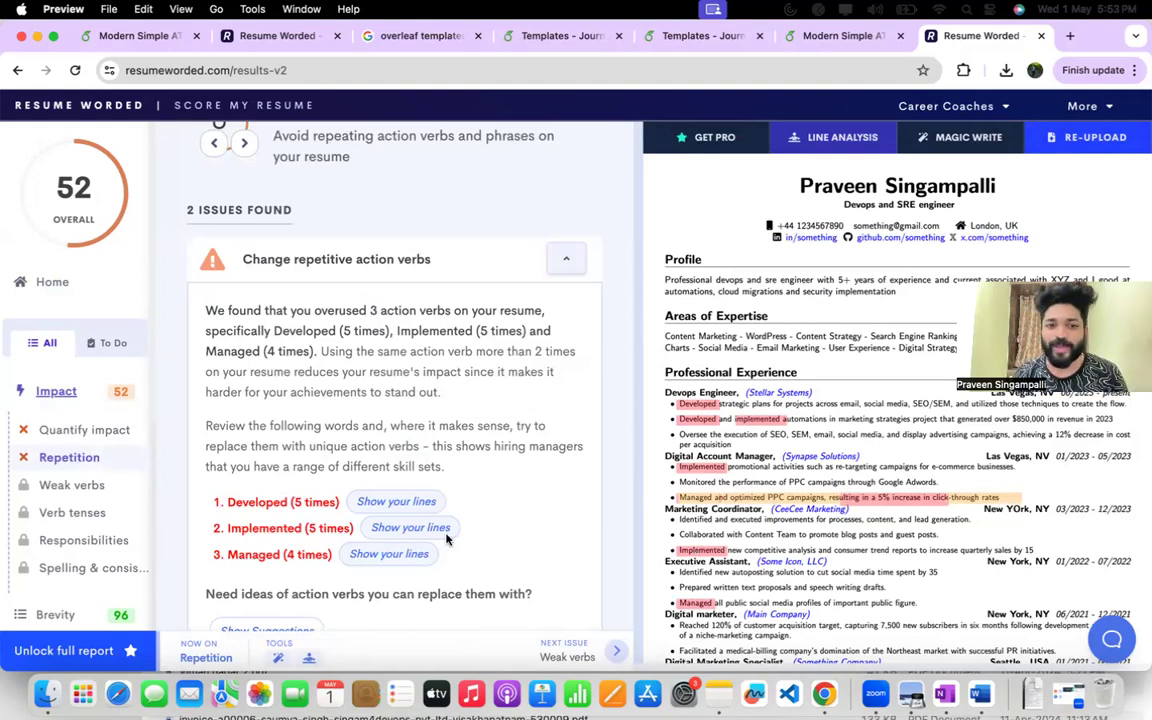
scroll(376, 430, down, 8)
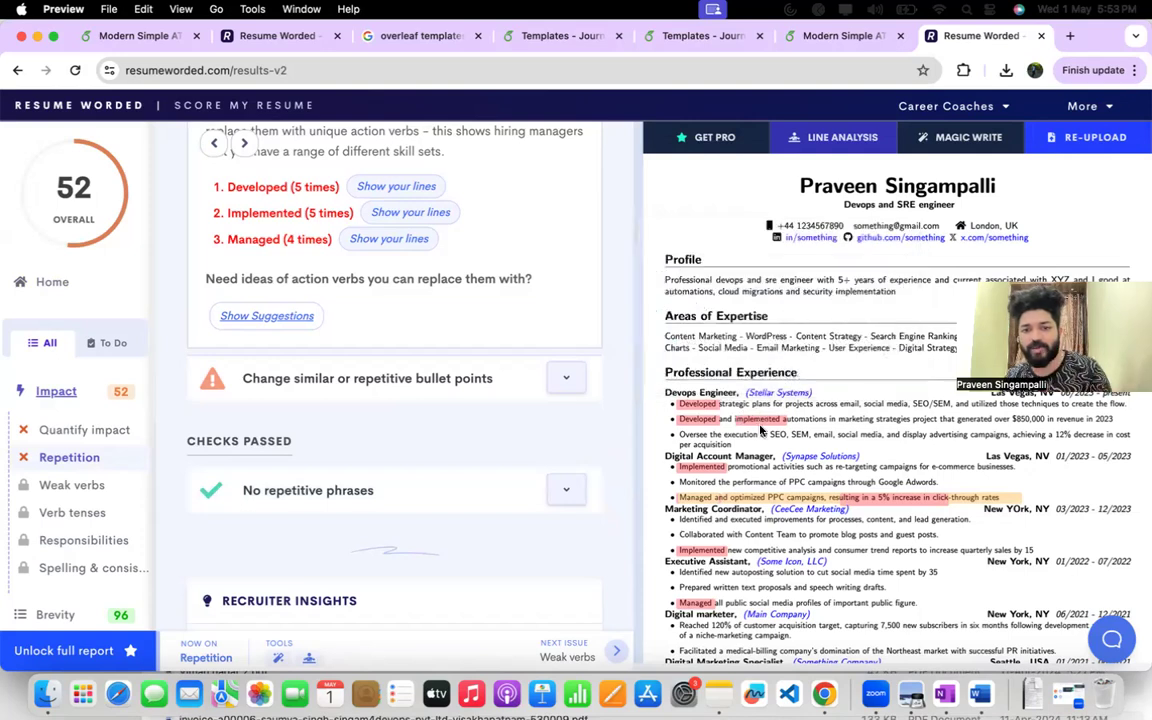
scroll(703, 405, down, 6)
scroll(760, 430, down, 10)
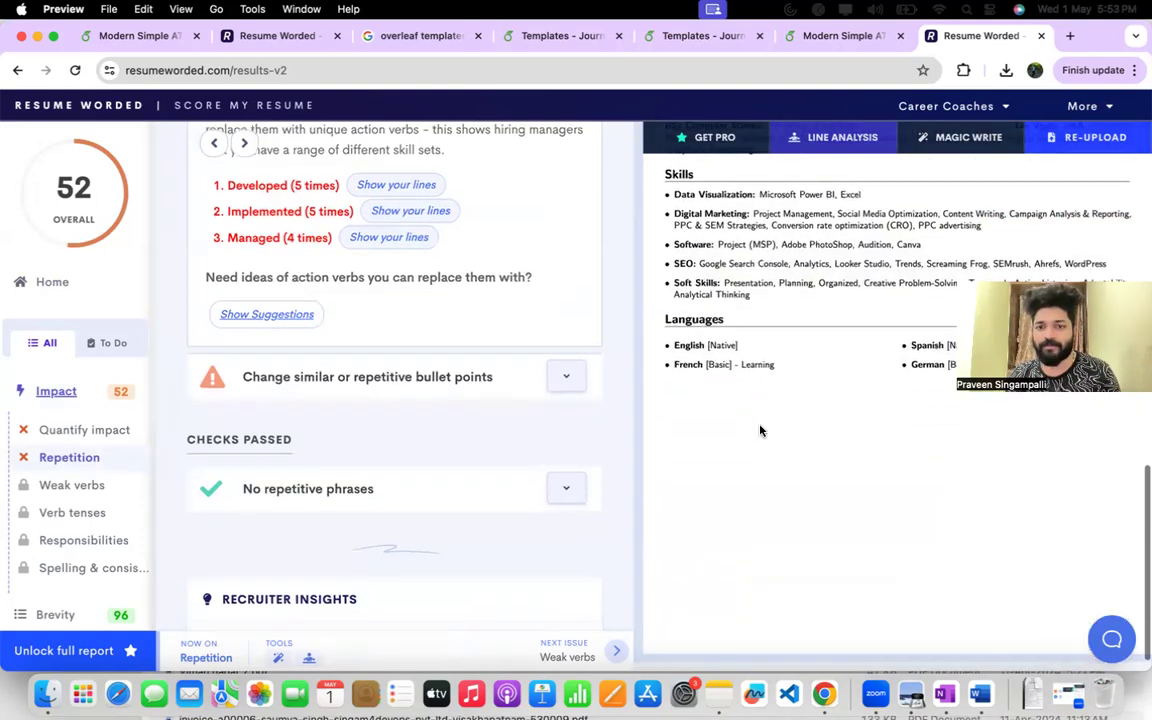
drag(676, 214, 883, 227)
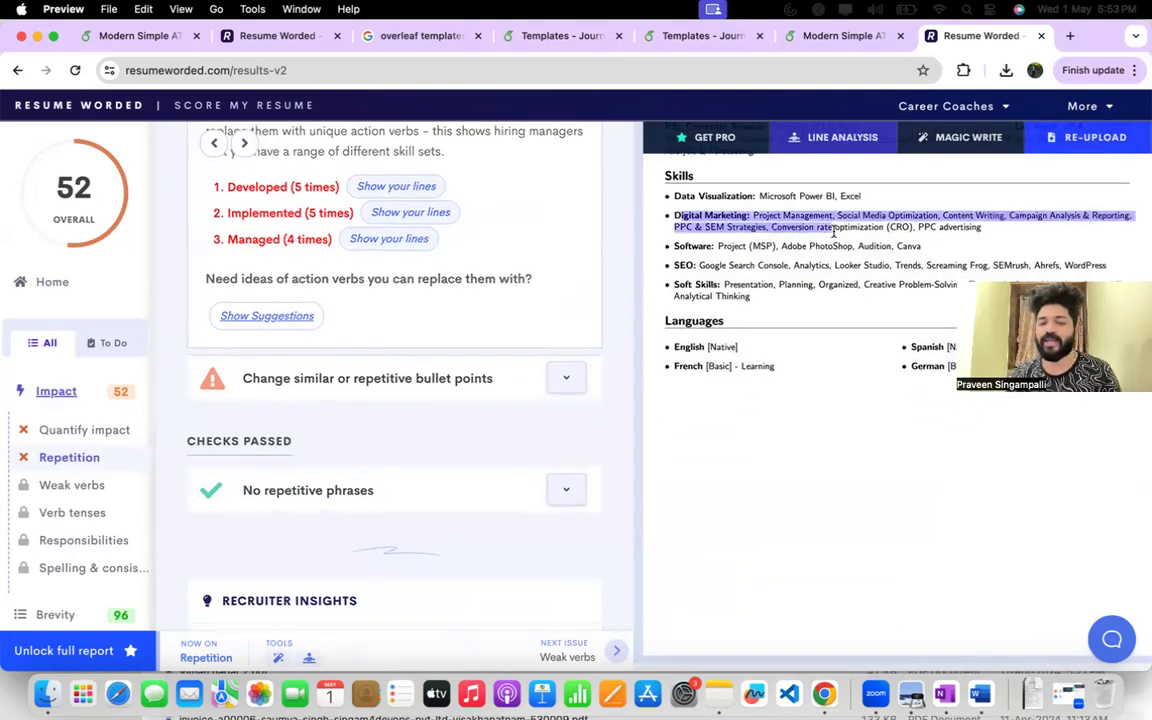
scroll(800, 300, up, 18)
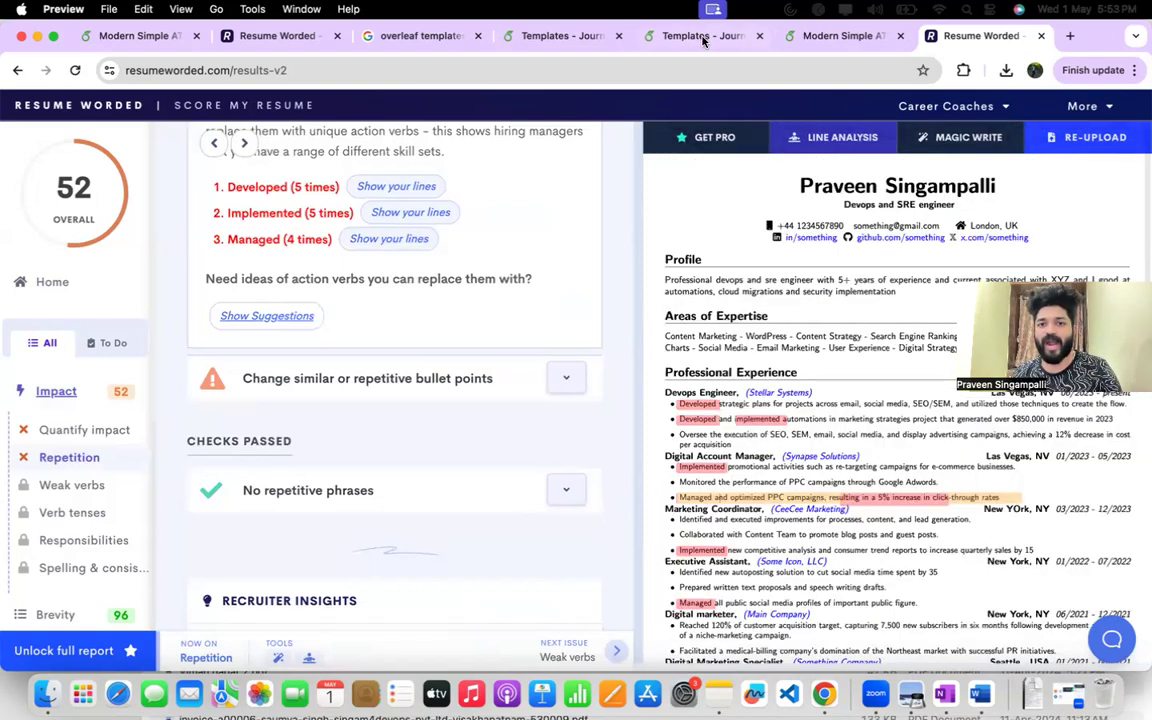
Switch to the Overleaf résumé project and search the LaTeX source for "Implemented".
click(640, 36)
click(566, 36)
click(845, 36)
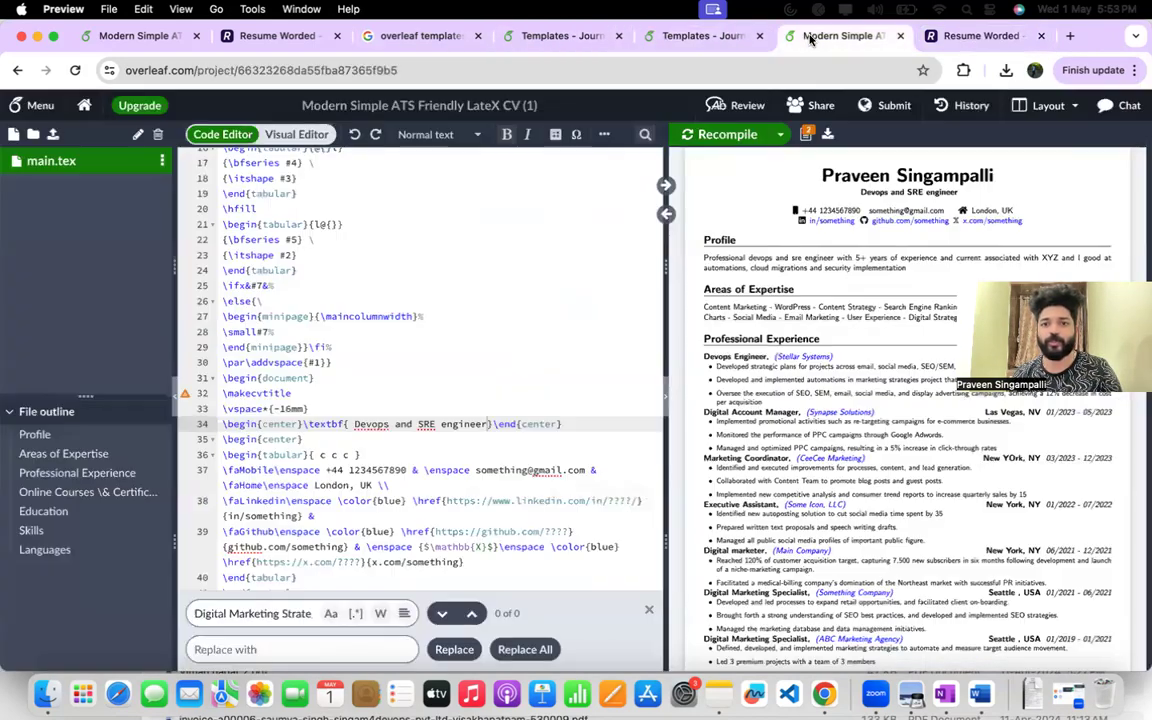
click(494, 347)
key(super+f)
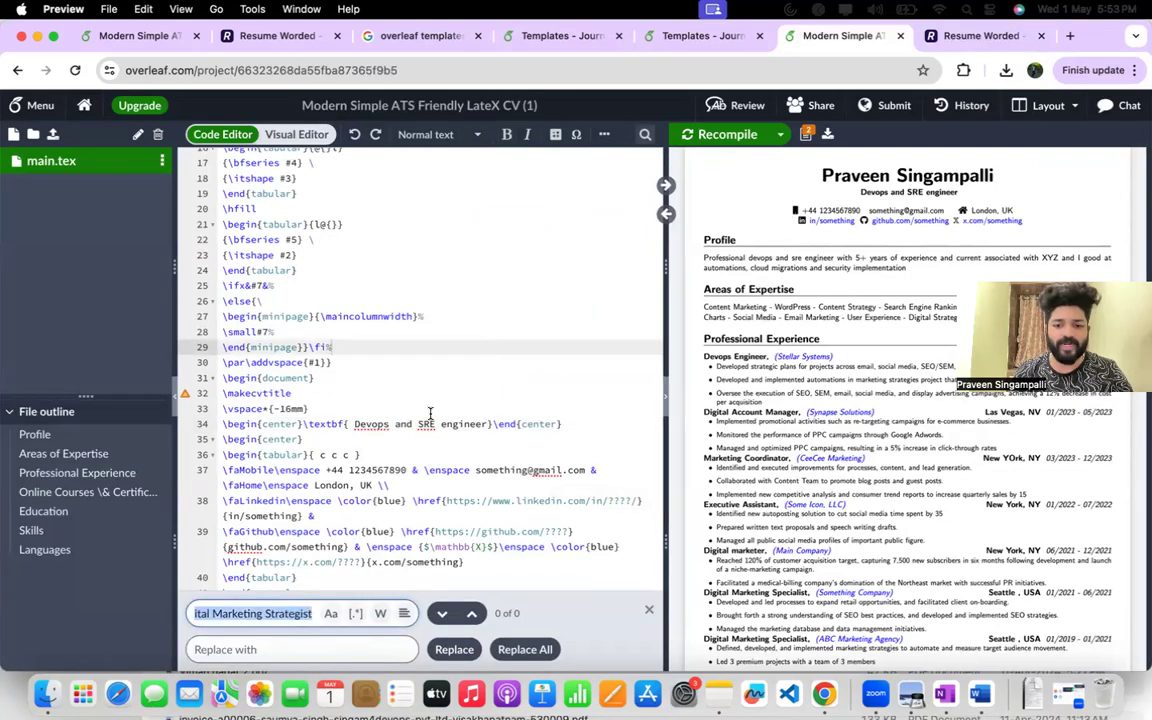
text(Implemented)
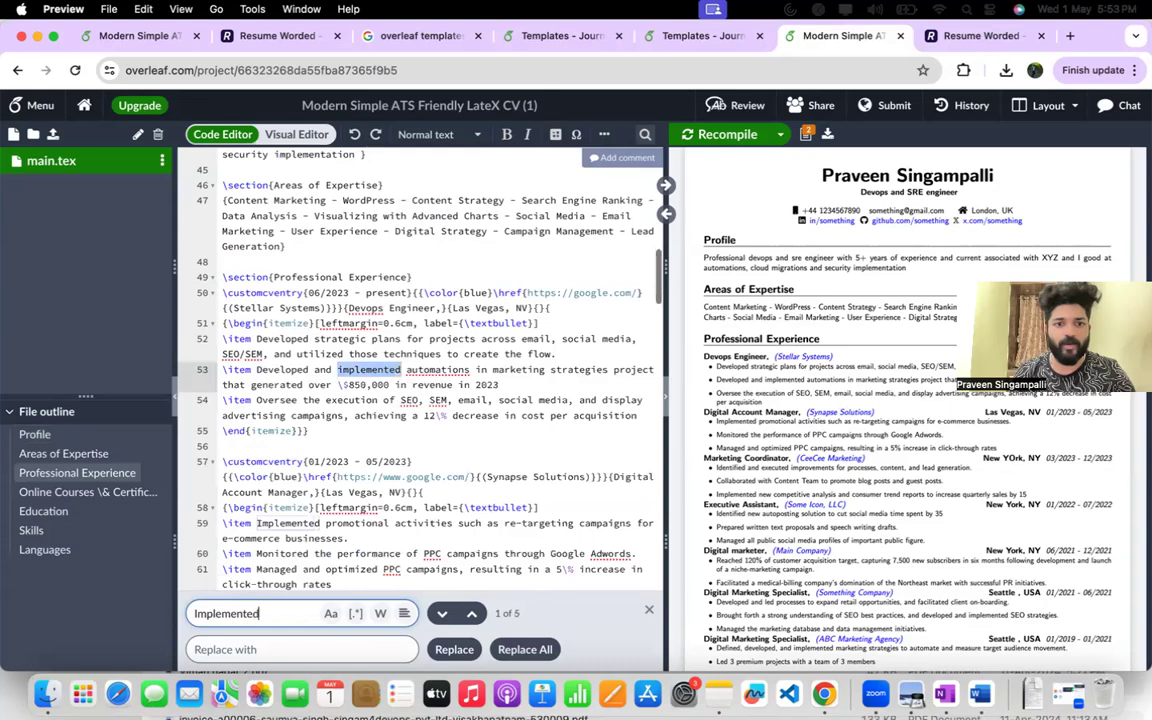
scroll(362, 347, down, 2)
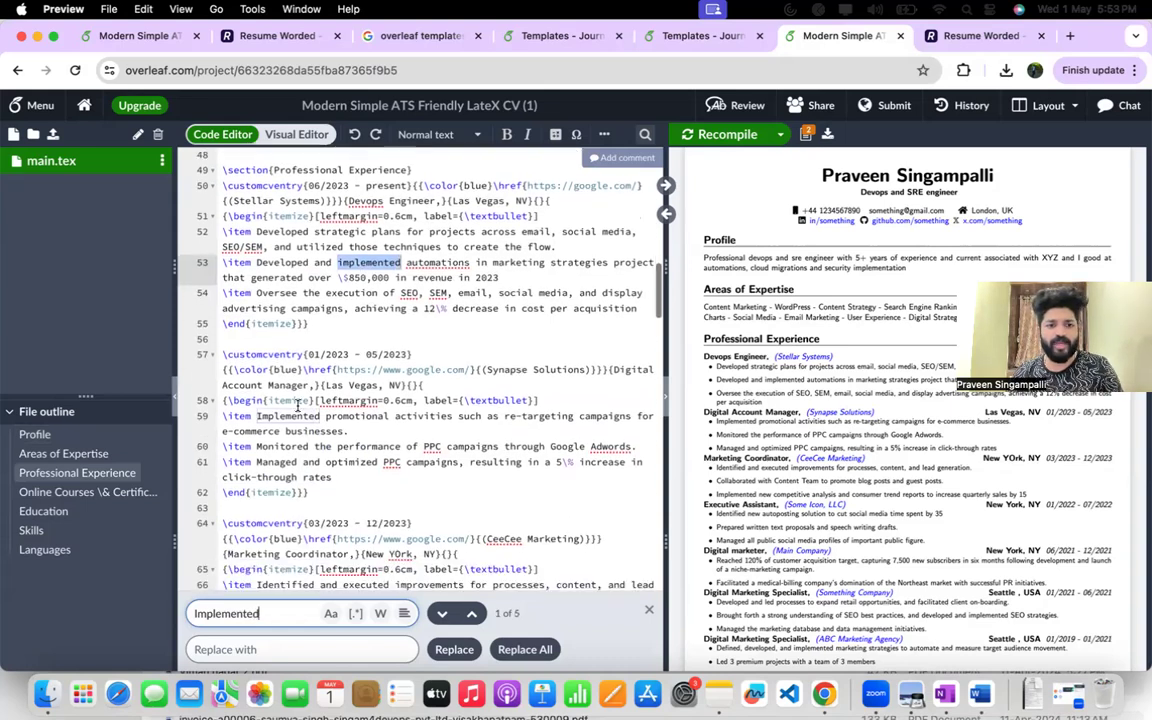
Delete "Implemented" from the first Digital Account Manager bullet and "implemented" from the second Devops Engineer bullet.
key(Return)
key(BackSpace)
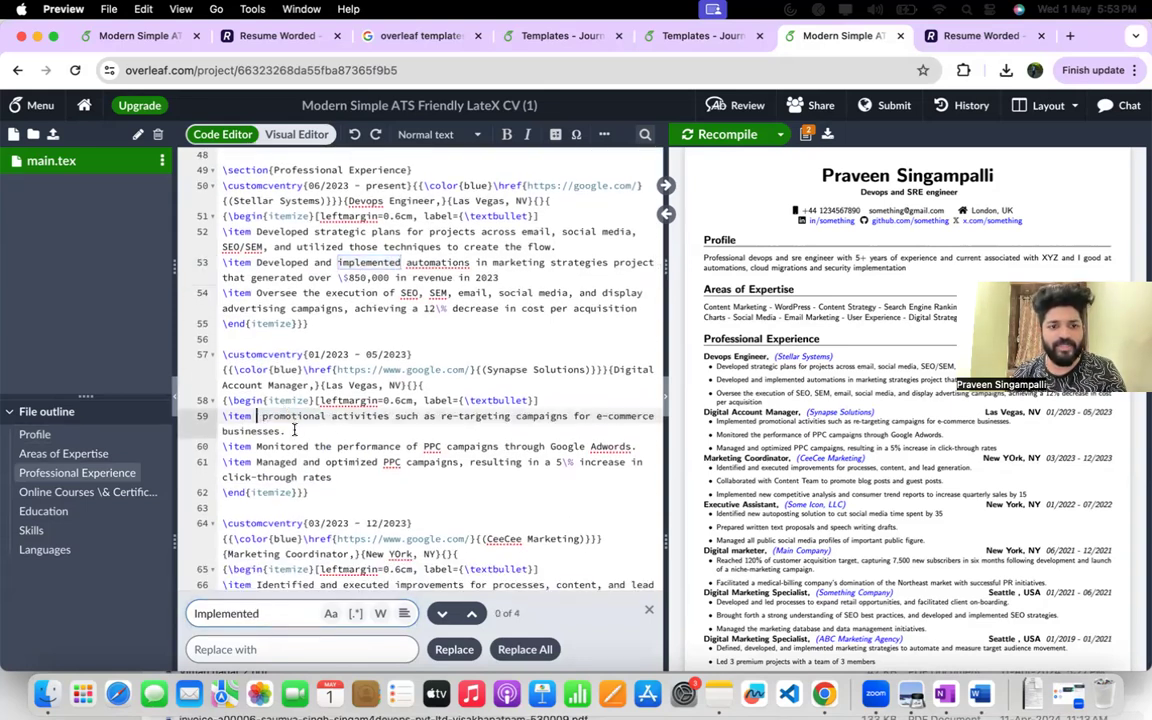
double_click(358, 265)
key(BackSpace)
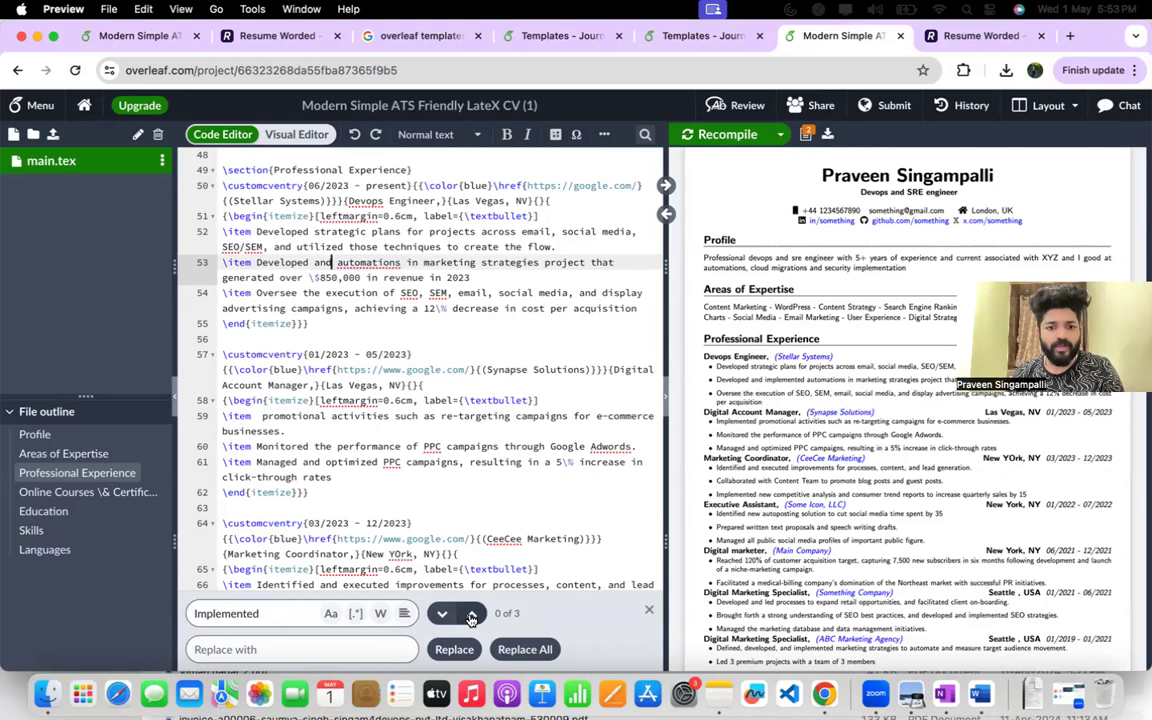
Find the "Implemented" that starts the last Marketing Coordinator bullet and replace it with "Achieved".
click(440, 613)
click(440, 613)
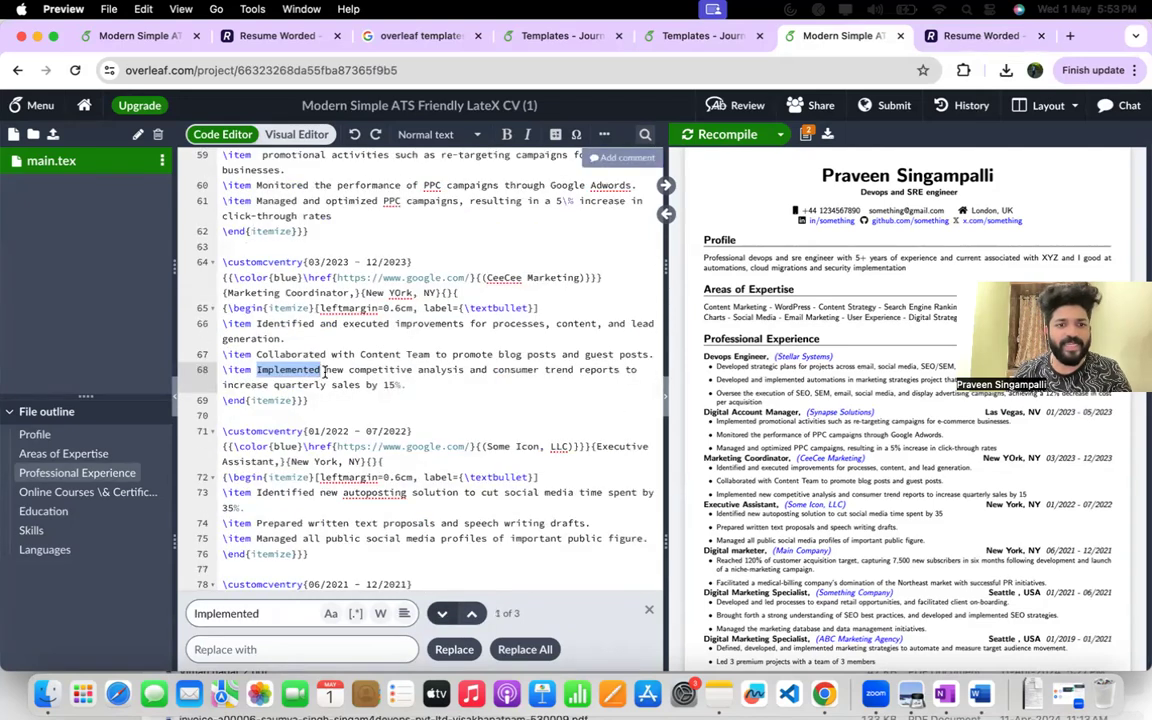
click(320, 370)
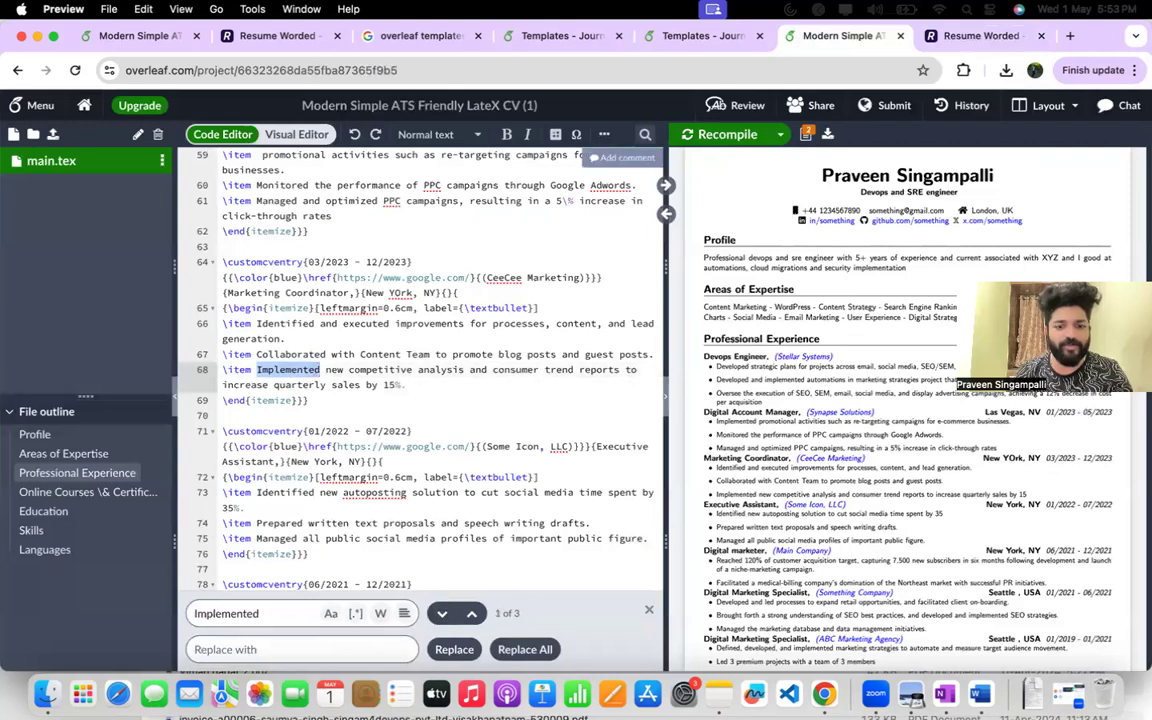
key(alt+BackSpace)
text(Achieved)
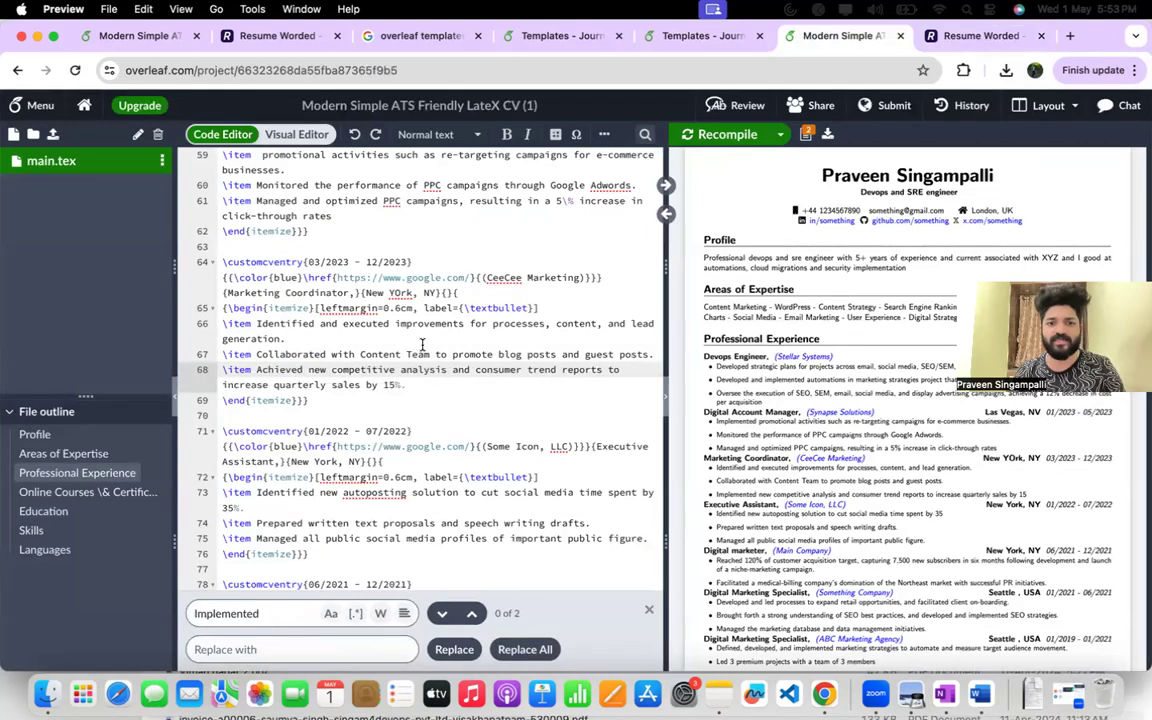
Append "and achieved 10 automations in span of 2 weeks" to the "Led 3 premium projects" bullet in the ABC Marketing Agency entry.
scroll(477, 380, down, 2)
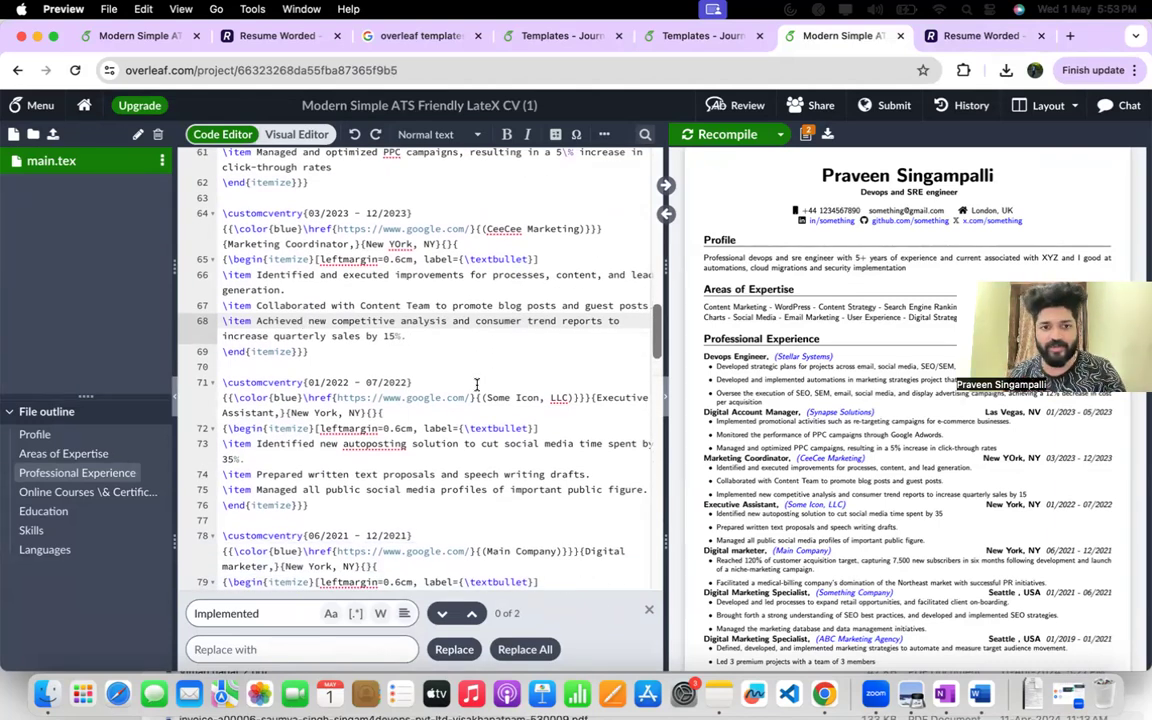
click(443, 614)
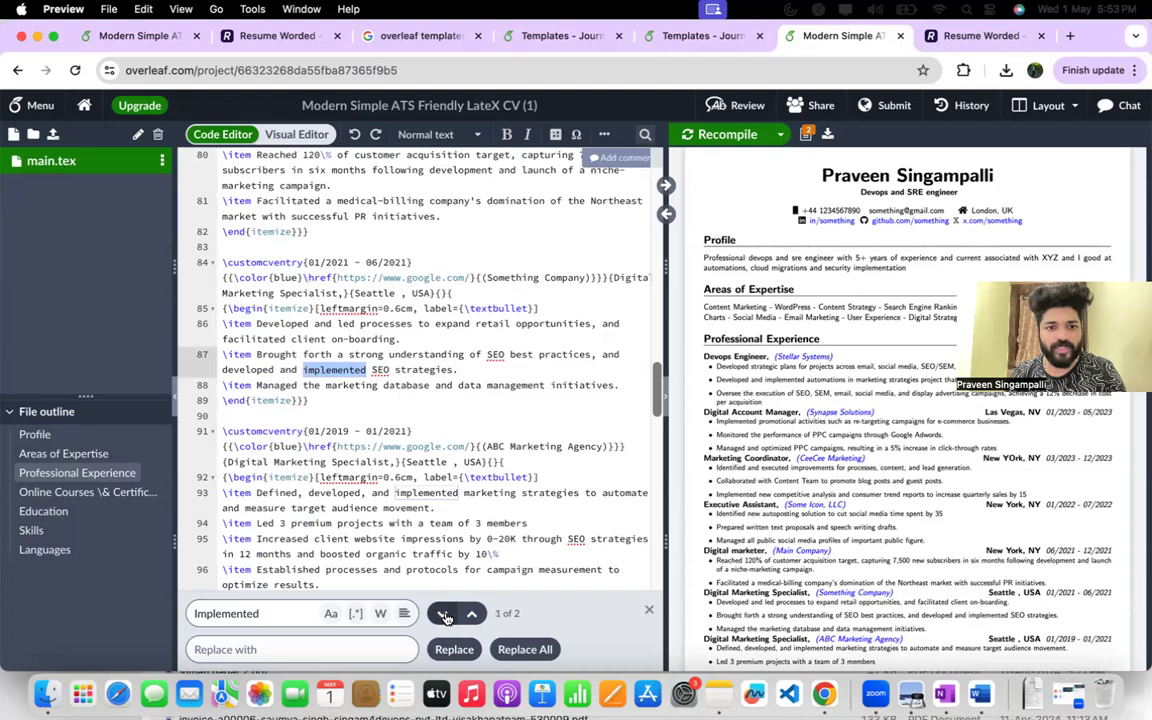
click(443, 614)
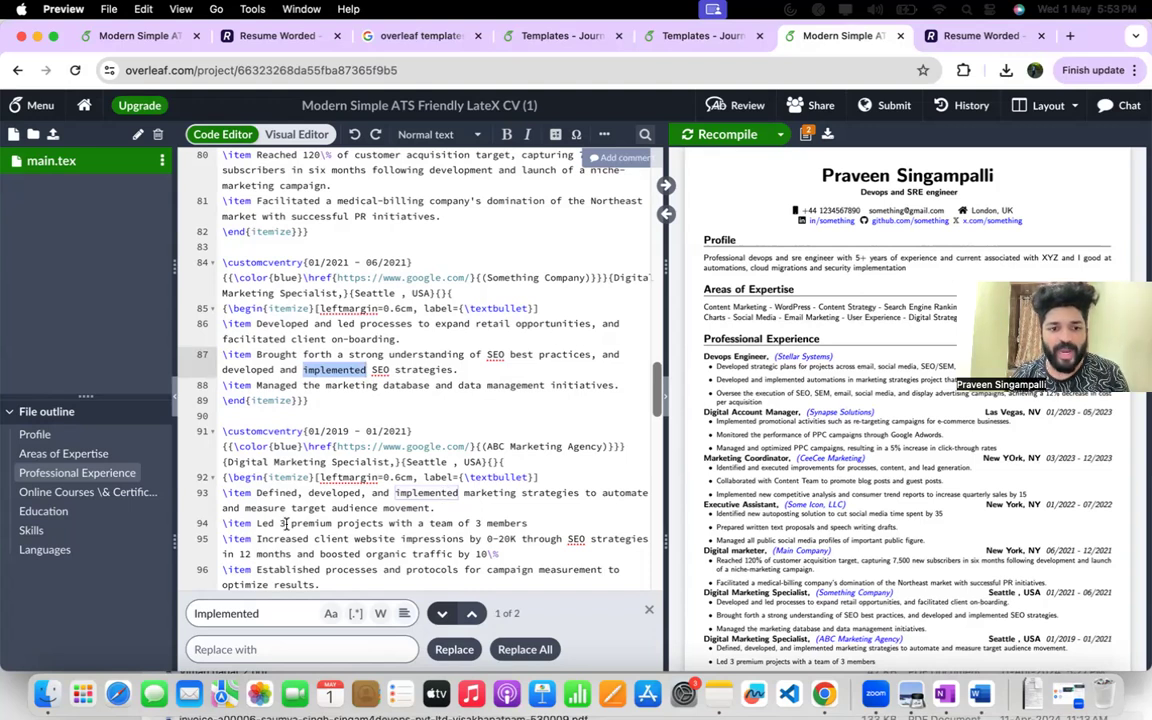
click(535, 523)
text(and achieved)
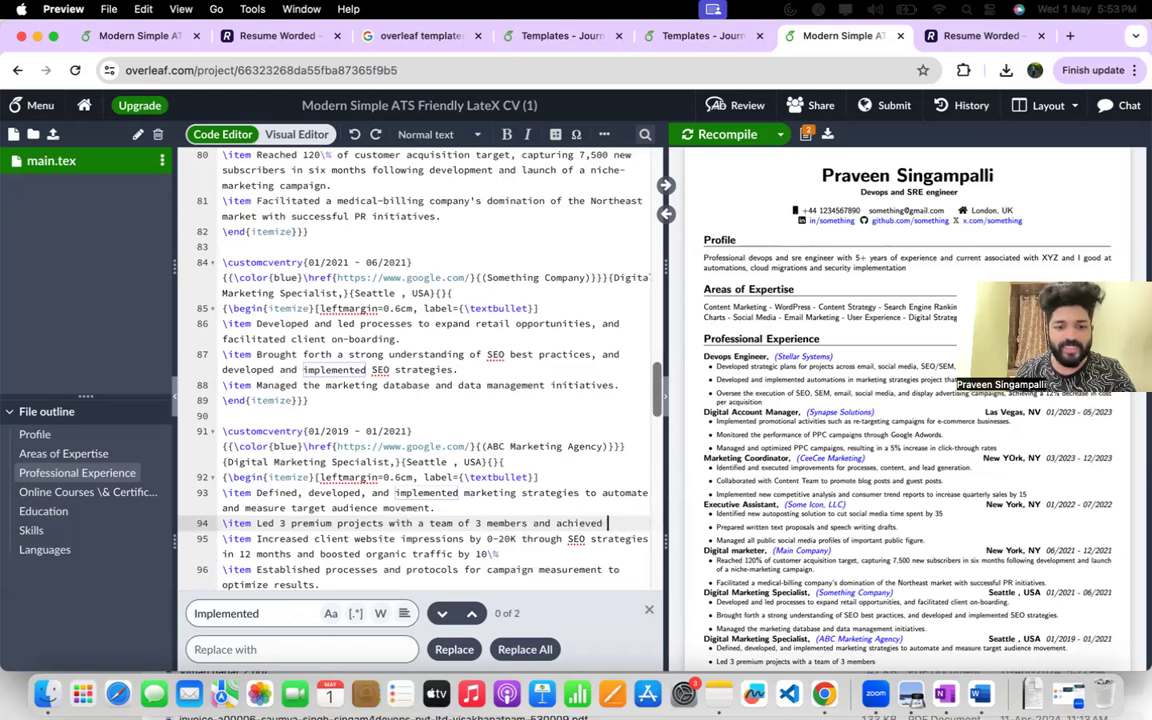
text( 10 autom)
text(ated)
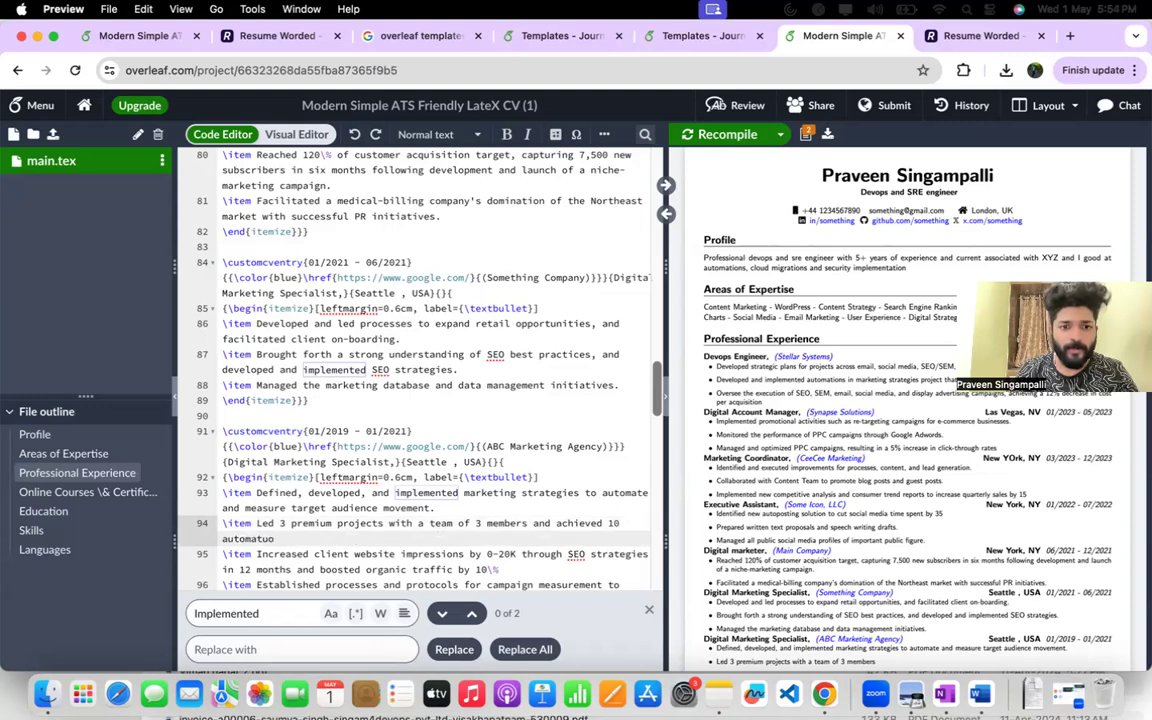
text(ions in span of 2 weeks)
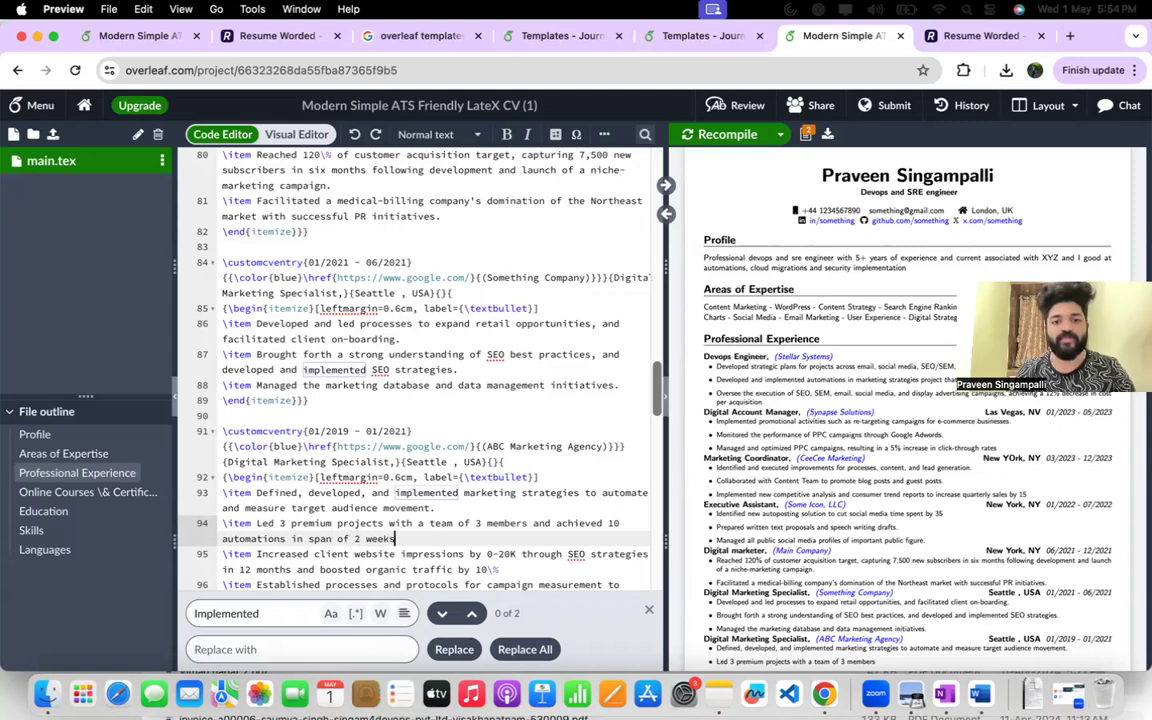
Change the "Digital Marketing" label in the Skills section to "DeVops Manager".
scroll(410, 380, down, 1)
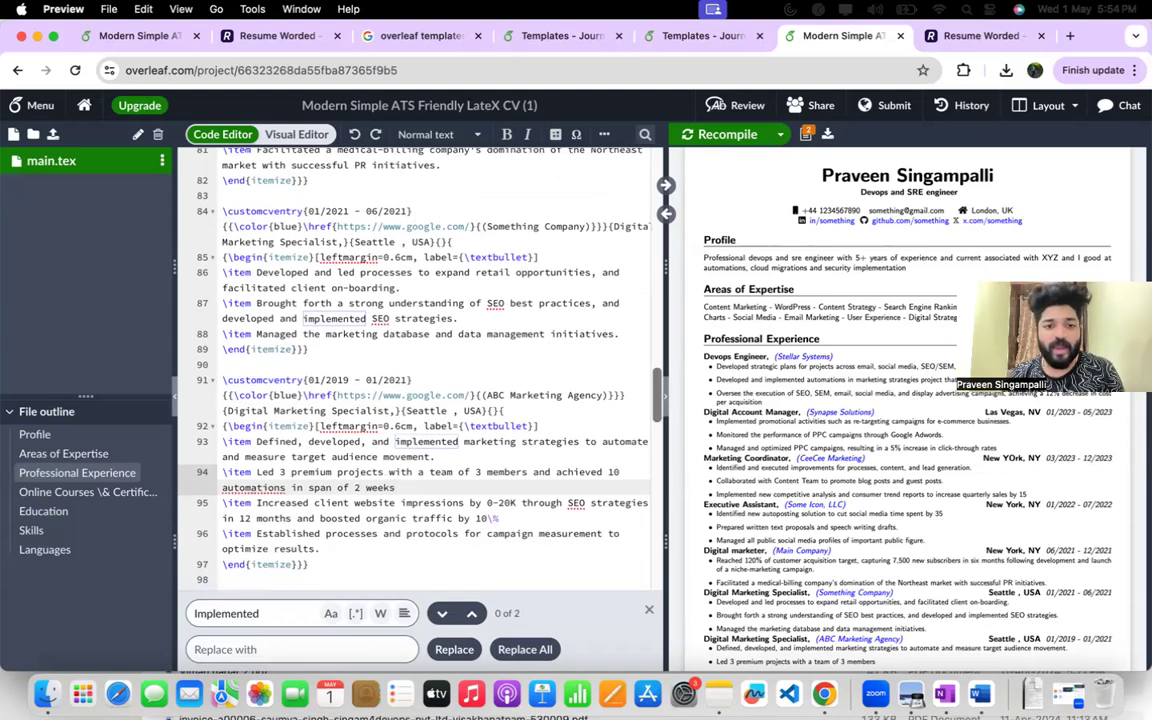
scroll(420, 370, down, 15)
scroll(420, 370, up, 6)
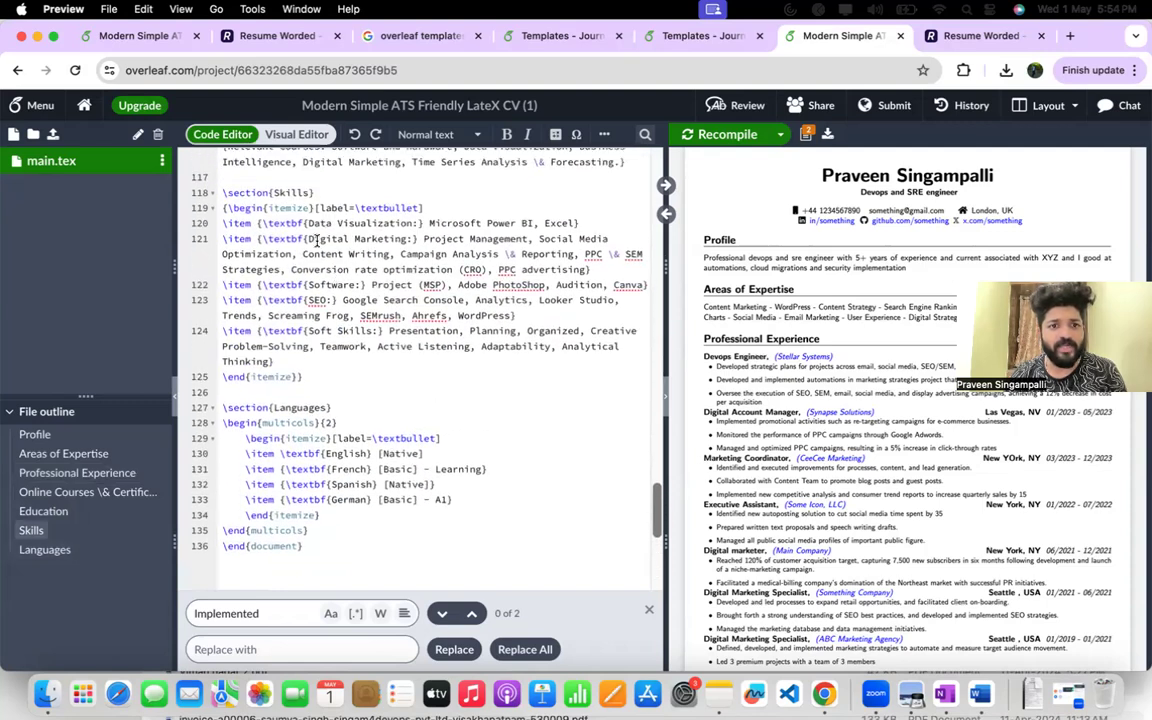
double_click(333, 241)
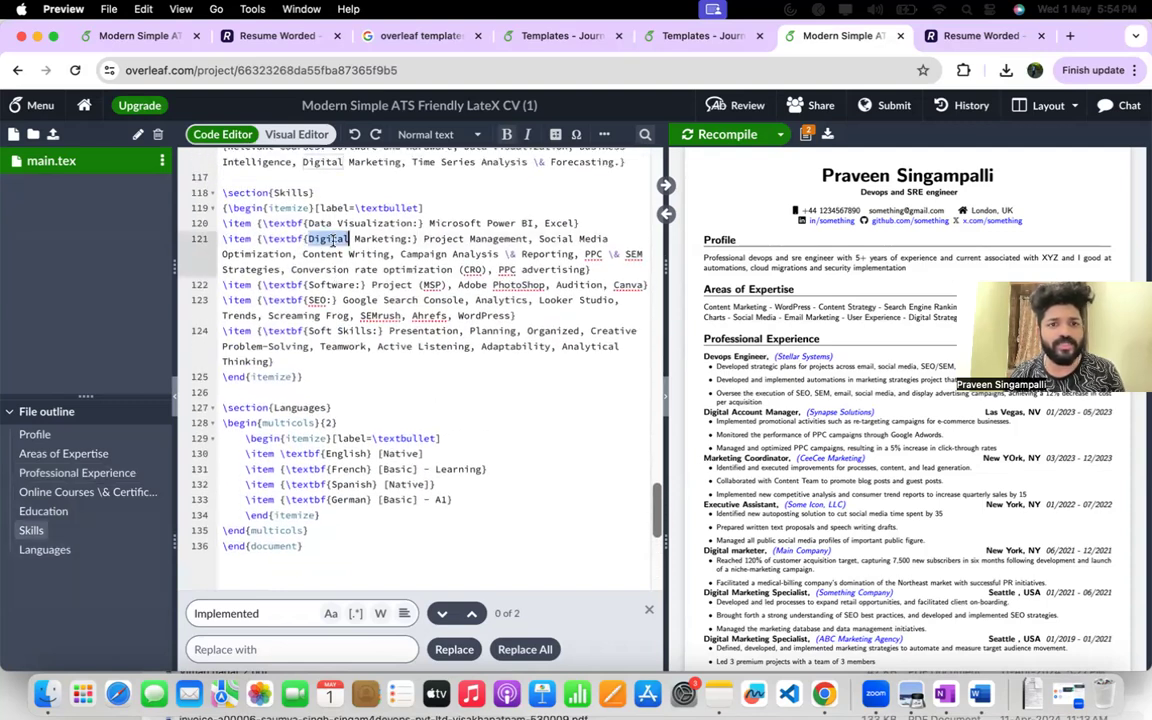
text(DevOps)
key(BackSpace)
double_click(369, 240)
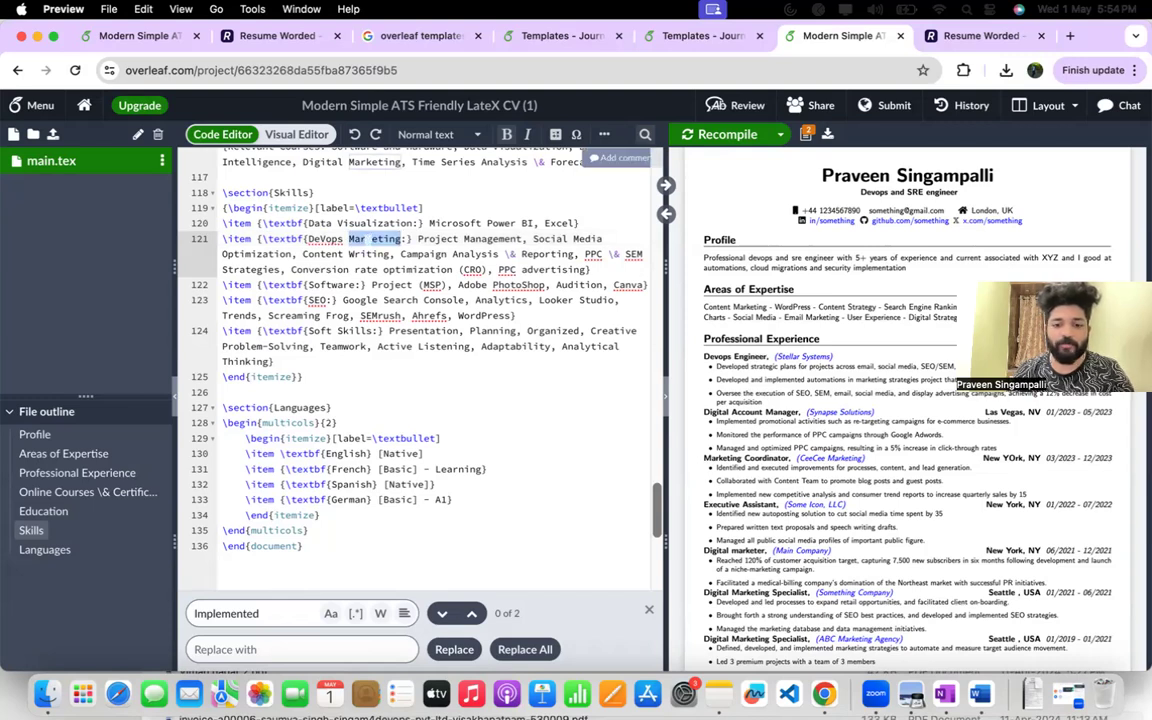
text(Manager)
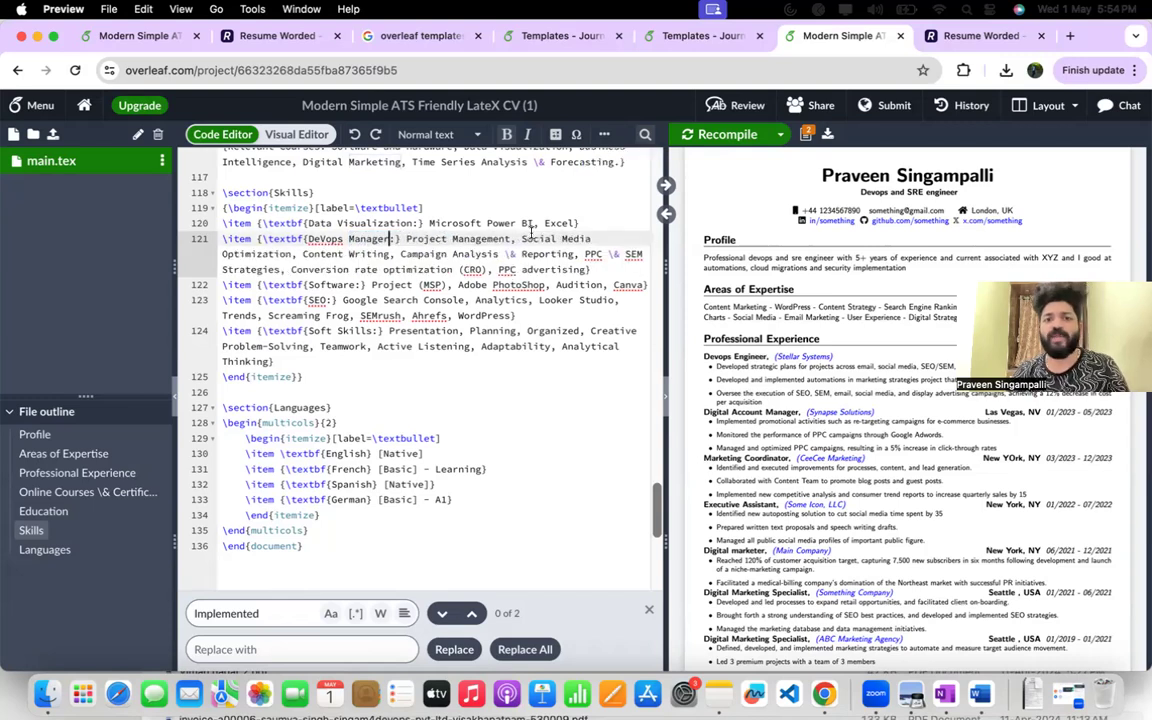
Delete the skills from "Content Writing" through "Conversion rate optimization (CRO)" in the DeVops Manager skills line.
drag(302, 254, 577, 255)
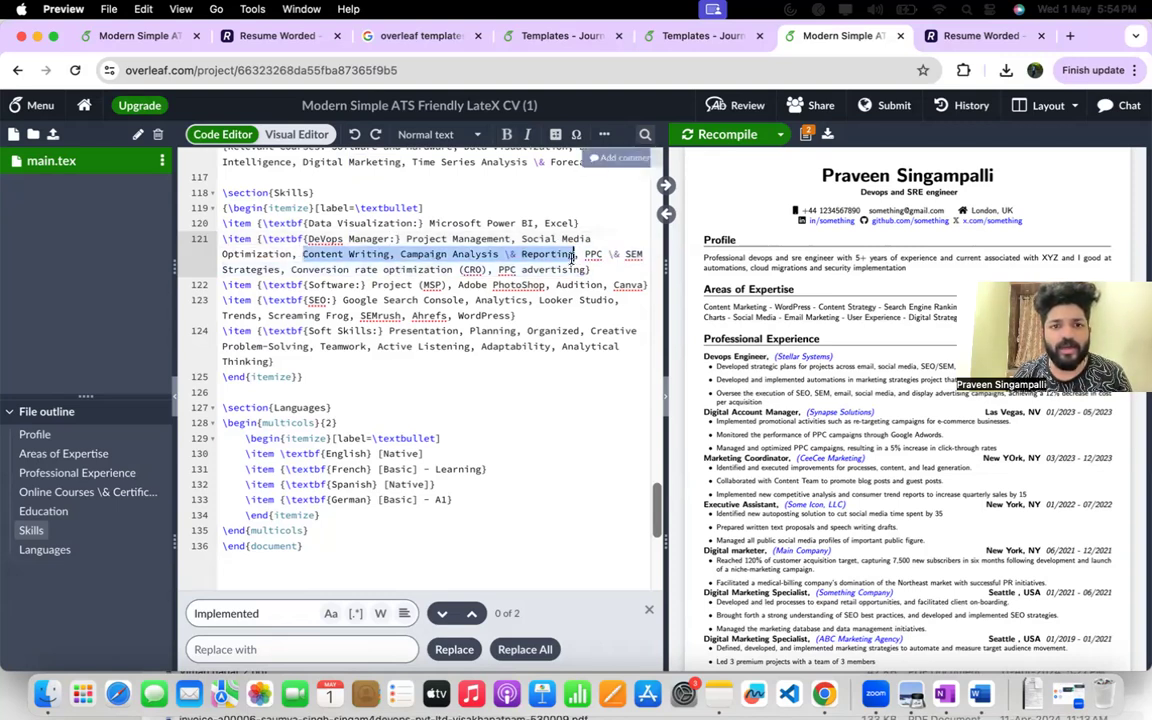
click(525, 256)
drag(299, 256, 492, 270)
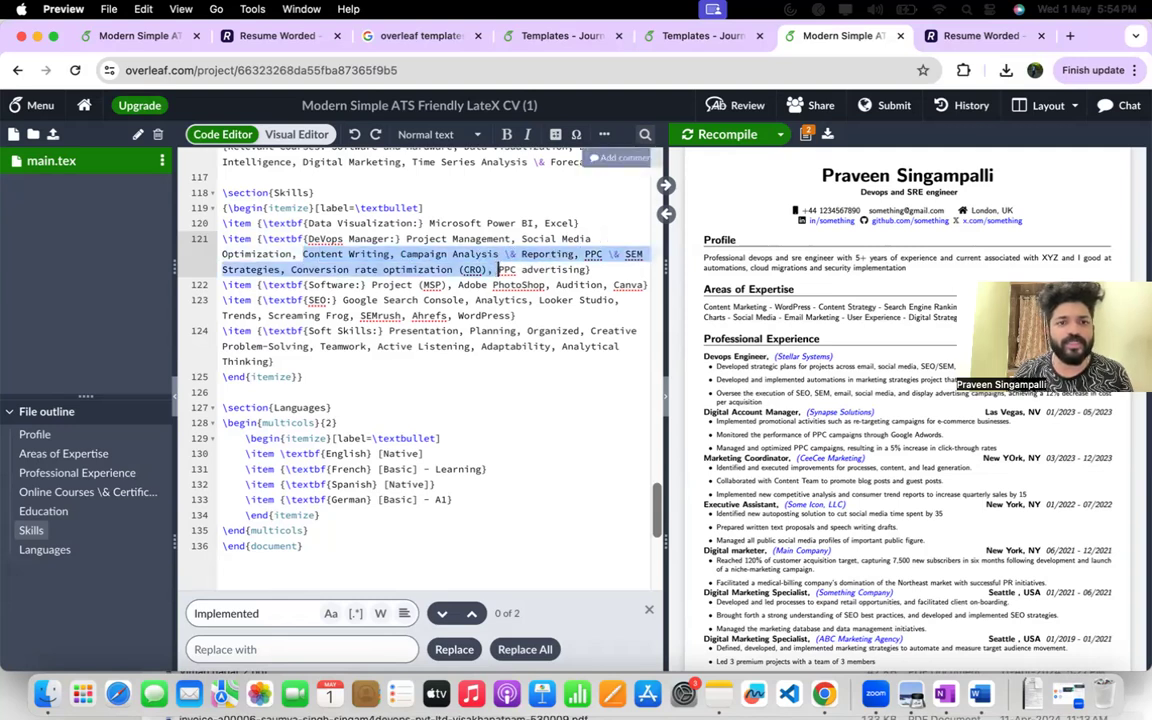
key(BackSpace)
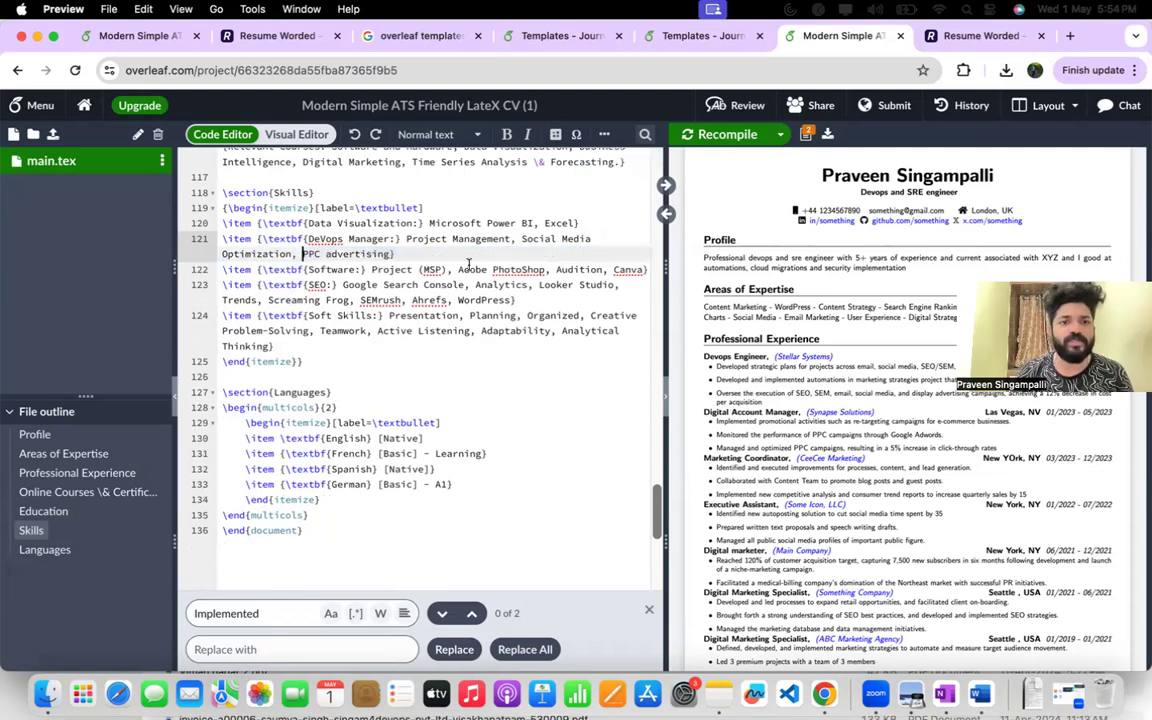
Remove "Social Media" and "PPC advertising" from the DeVops Manager skills line, keeping Project Management and Optimization.
double_click(576, 238)
key(BackSpace)
key(BackSpace)
key(BackSpace)
key(BackSpace)
key(BackSpace)
key(BackSpace)
key(BackSpace)
key(BackSpace)
key(BackSpace)
key(BackSpace)
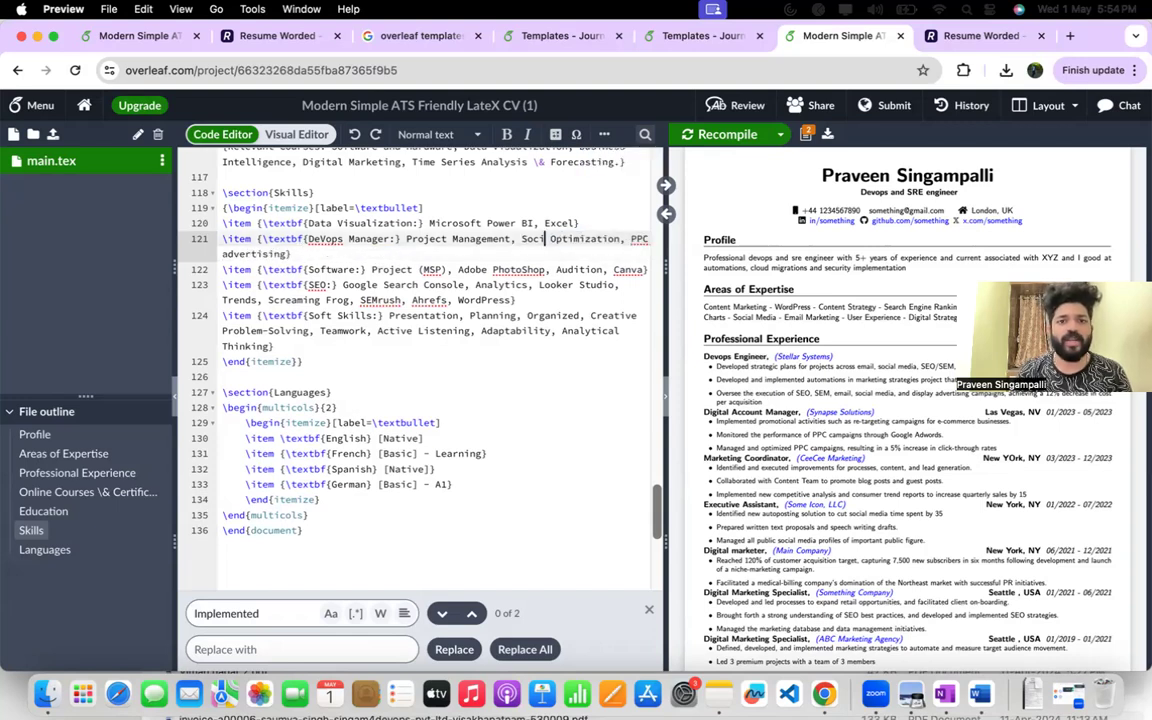
text(,)
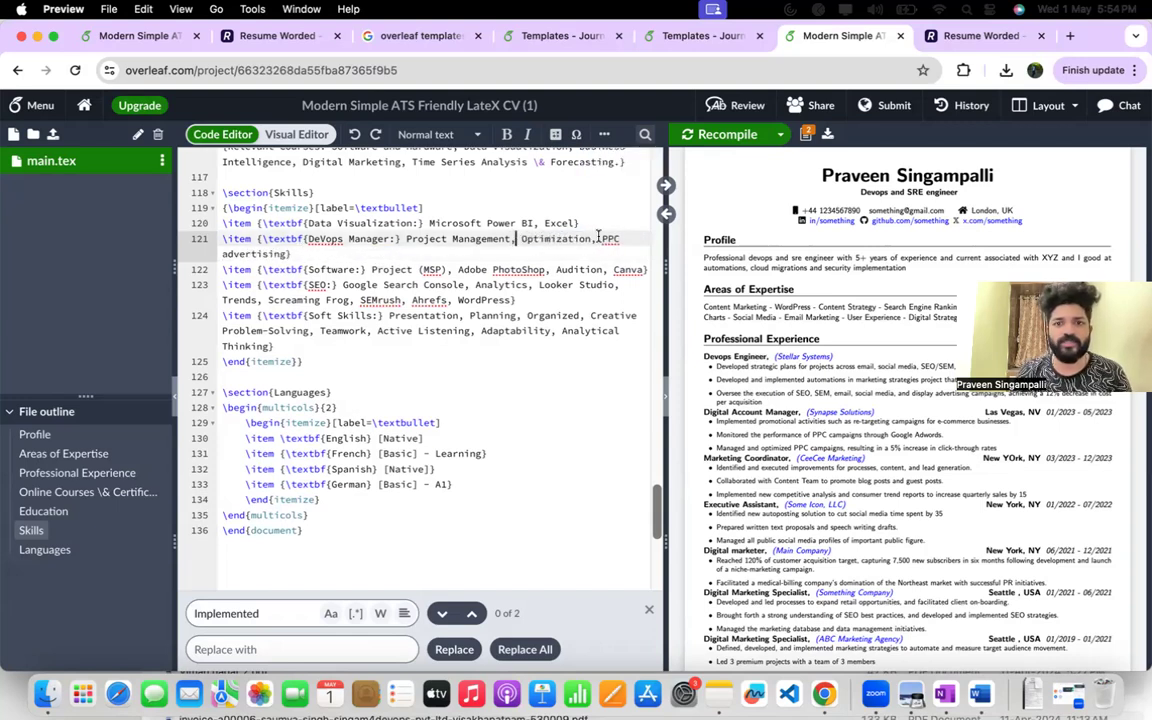
click(246, 269)
double_click(247, 254)
key(BackSpace)
key(BackSpace)
key(BackSpace)
key(BackSpace)
key(BackSpace)
key(BackSpace)
key(BackSpace)
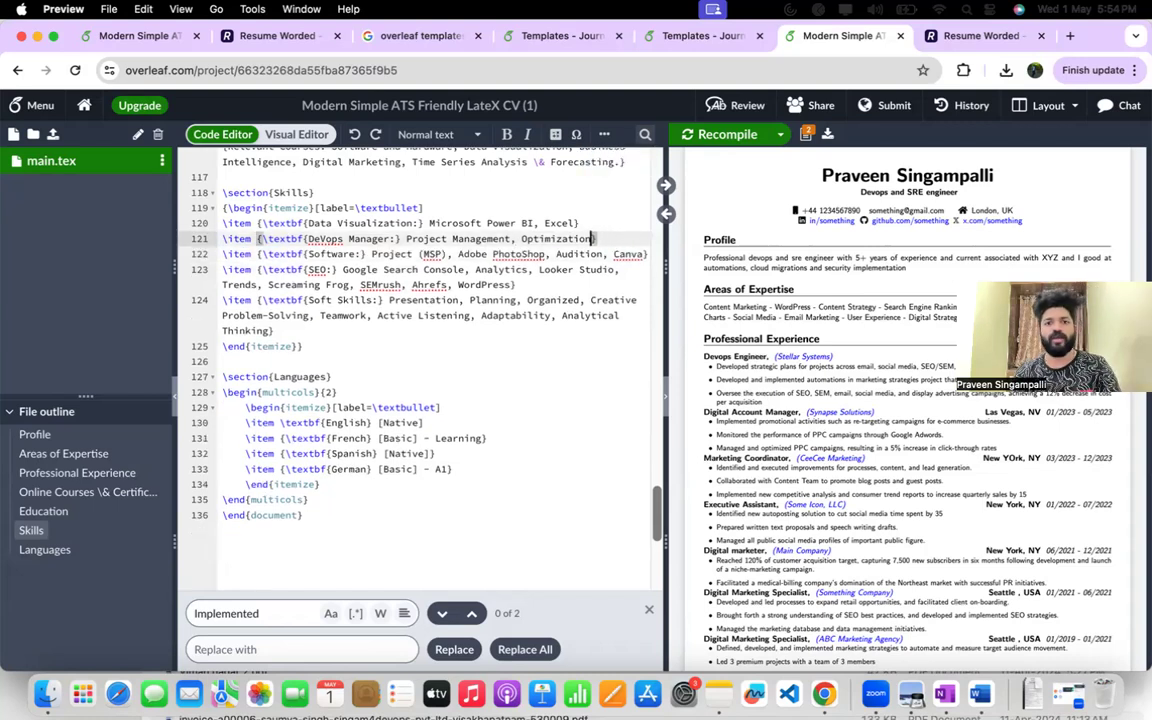
Correct the capitalisation of the skill label to "DevOps Manager" and recompile the résumé.
click(327, 241)
key(BackSpace)
text(v)
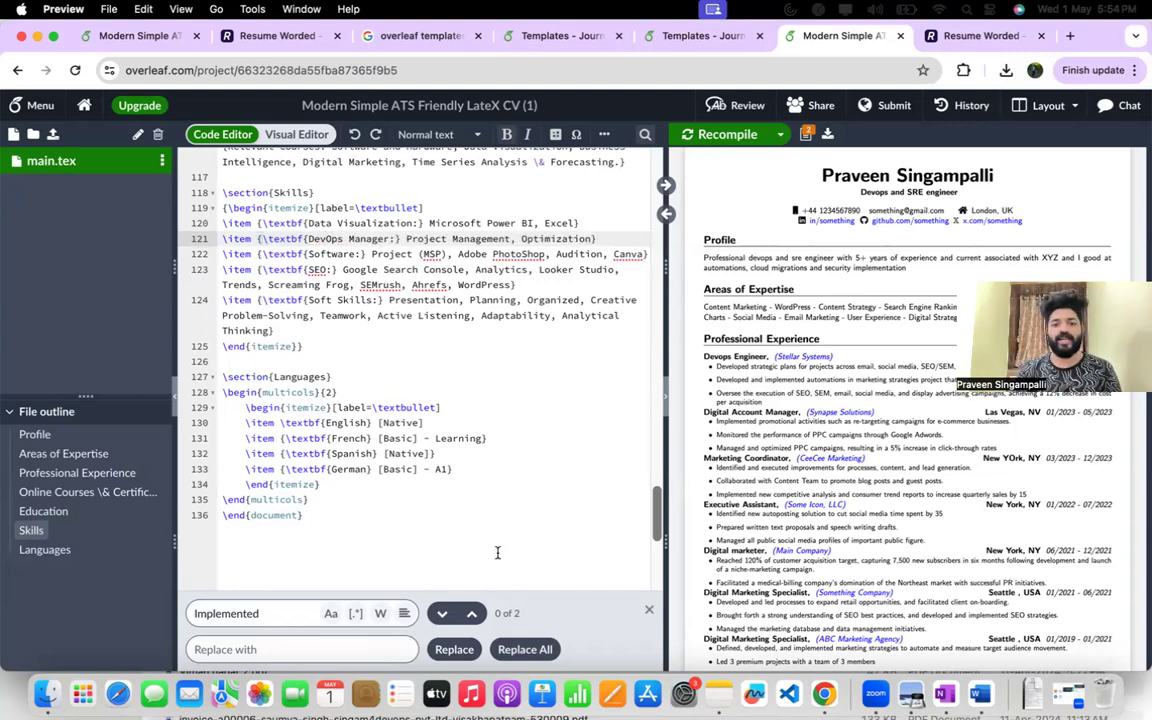
click(730, 137)
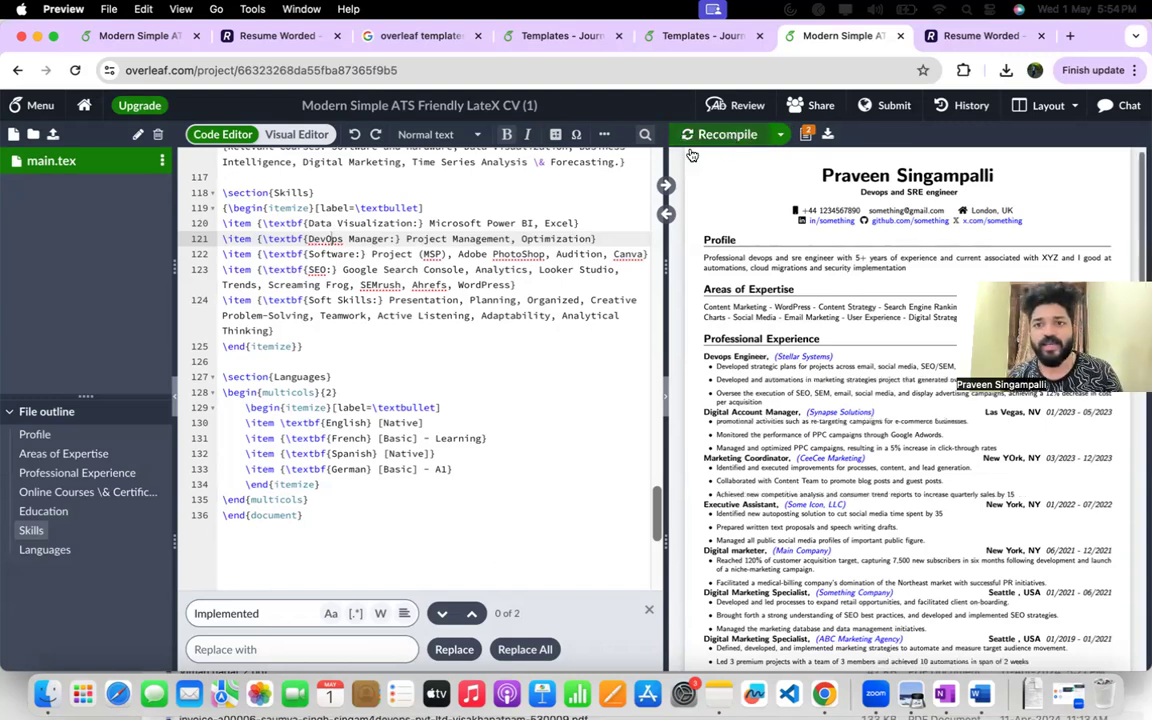
Change the job title in the résumé header to "Devops and AWS engineer" and recompile the PDF.
scroll(567, 196, up, 10)
scroll(567, 196, up, 20)
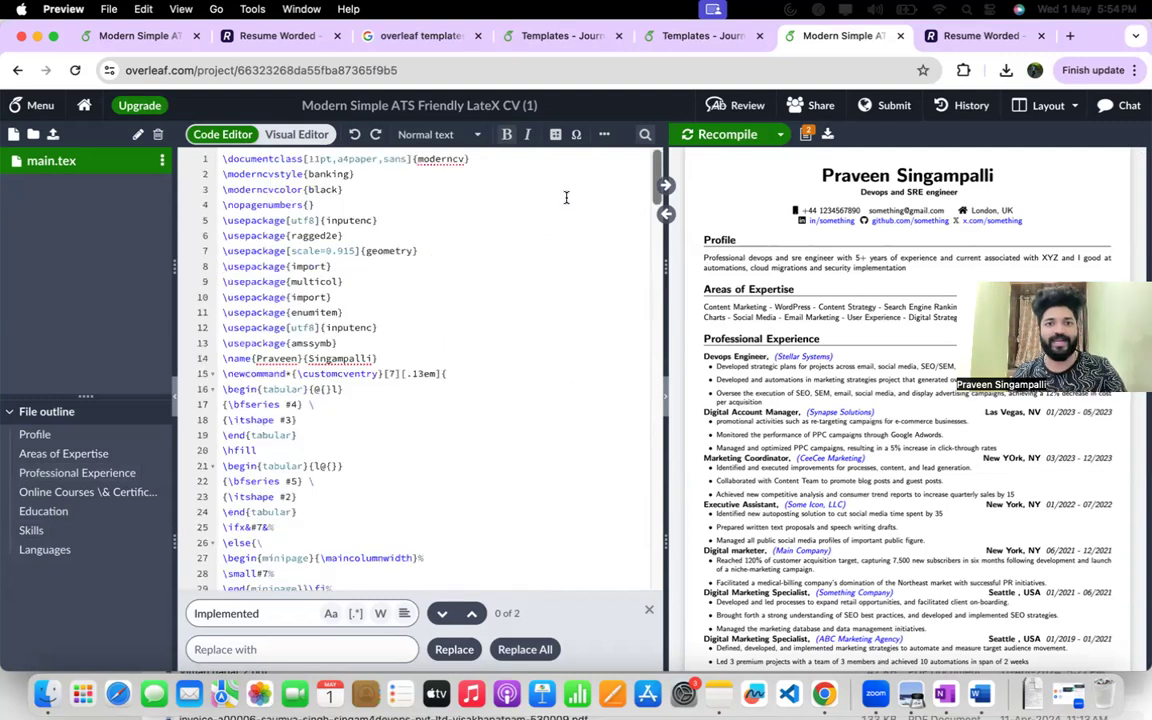
scroll(473, 255, down, 5)
double_click(427, 403)
text(AWS)
click(459, 393)
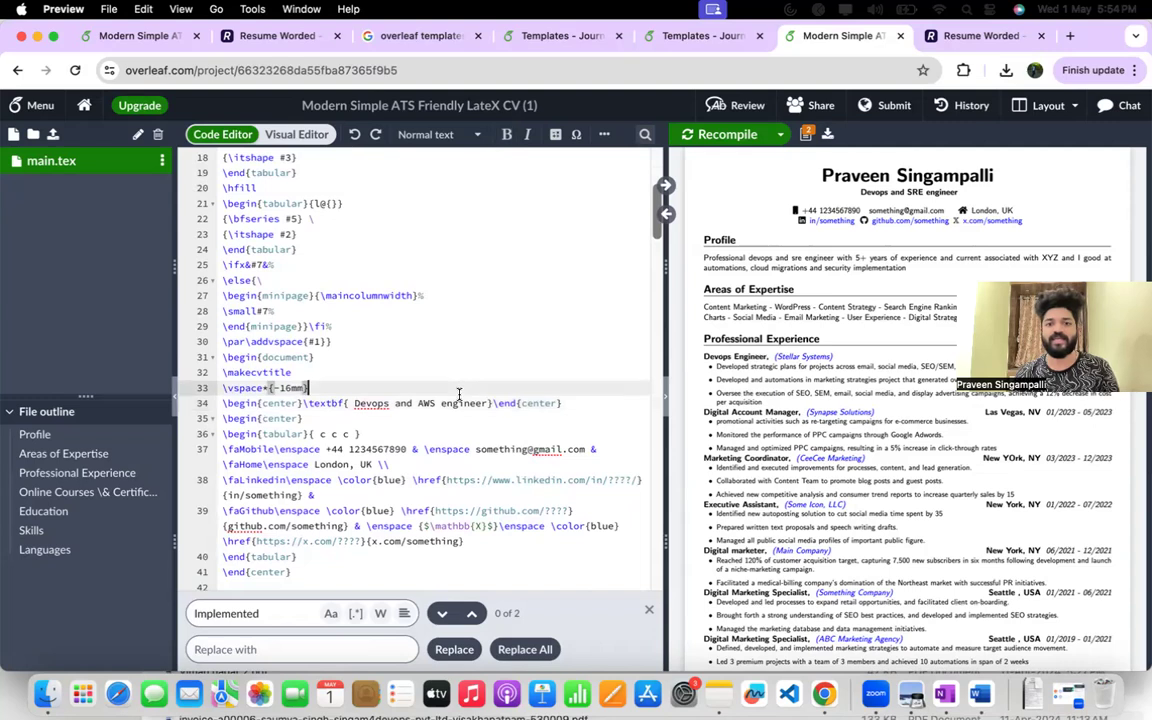
click(729, 136)
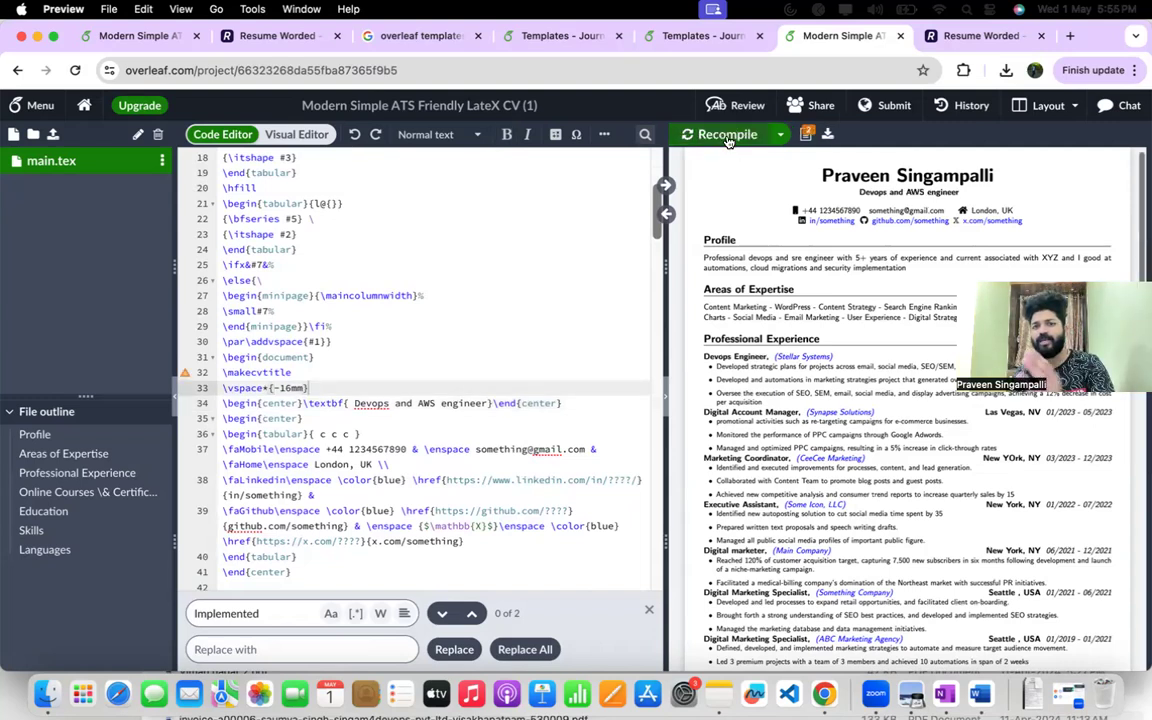
Switch to the Resume Worded report and review the Repetition feedback against the highlighted lines of the uploaded résumé.
scroll(601, 280, up, 5)
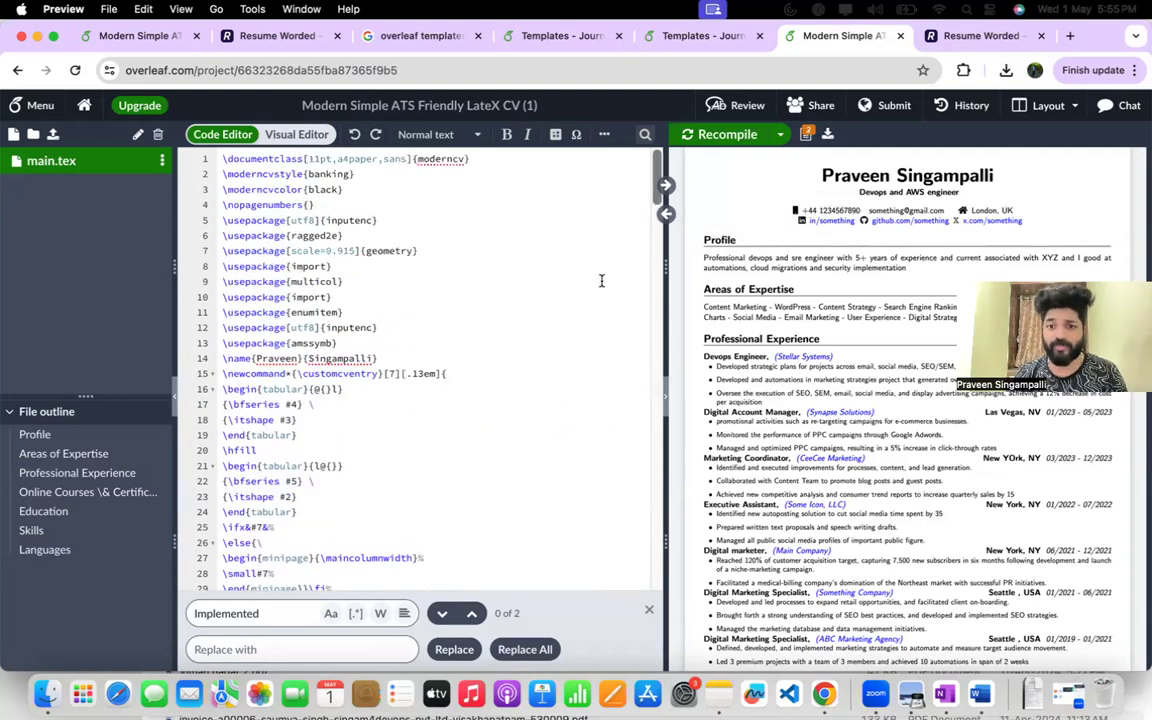
click(965, 35)
scroll(688, 277, down, 2)
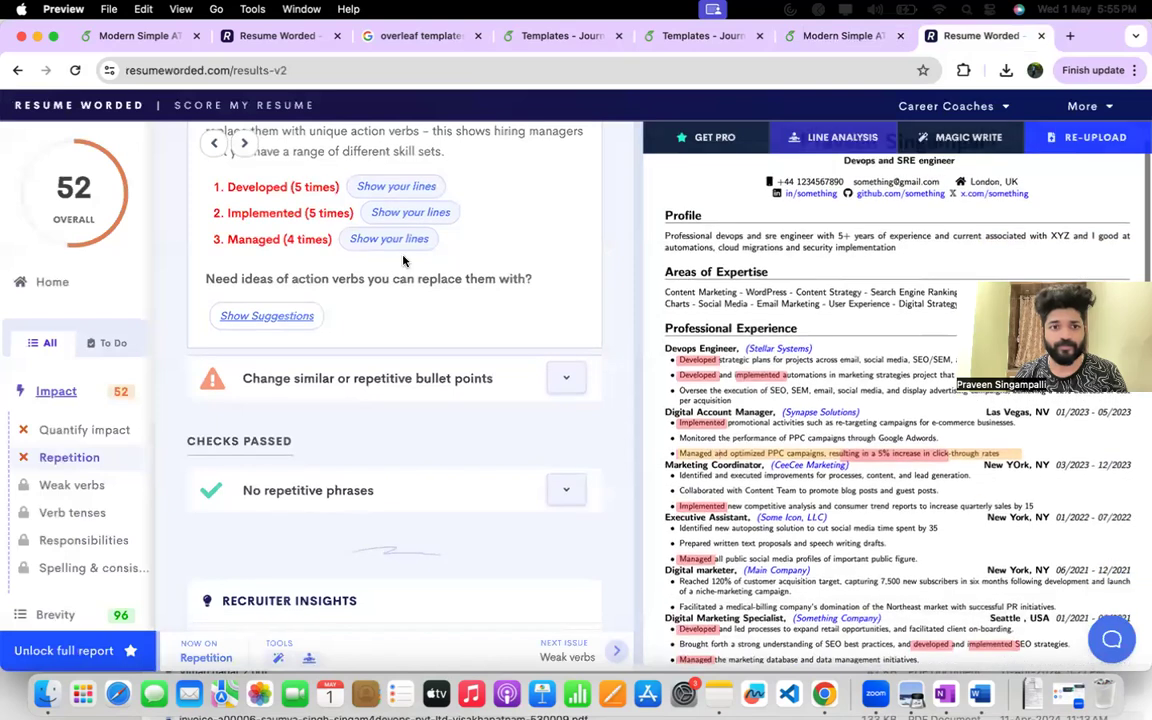
scroll(352, 267, up, 5)
scroll(785, 392, down, 15)
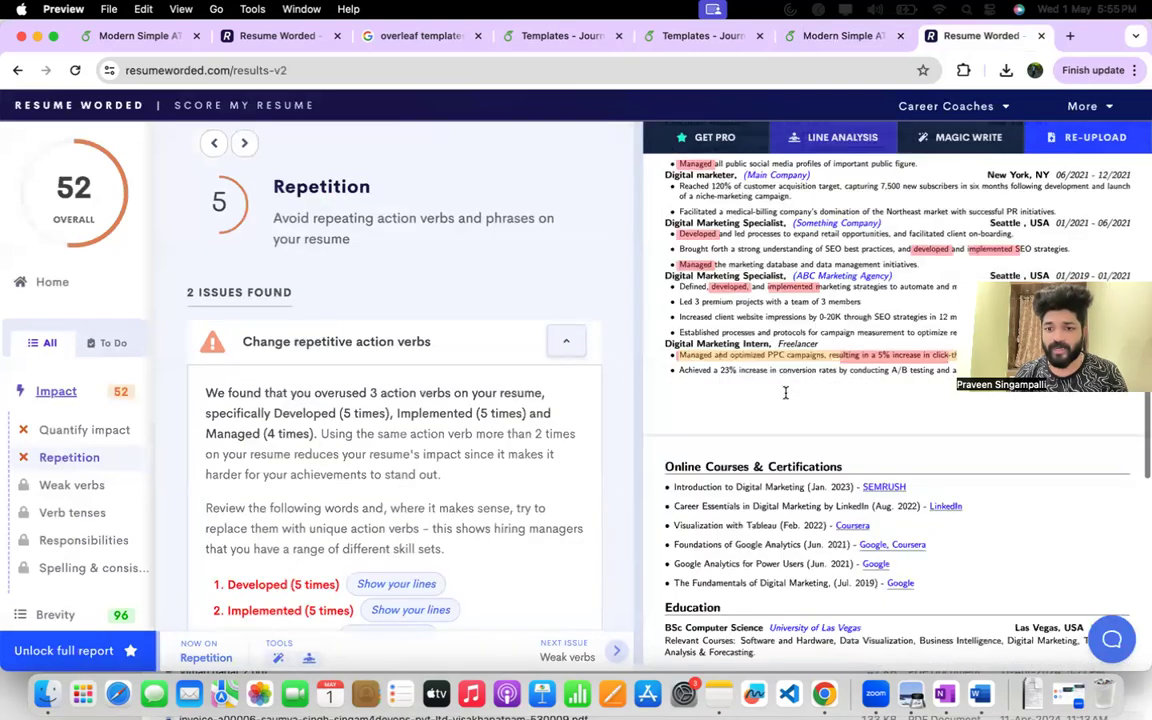
scroll(786, 398, up, 8)
scroll(786, 398, up, 6)
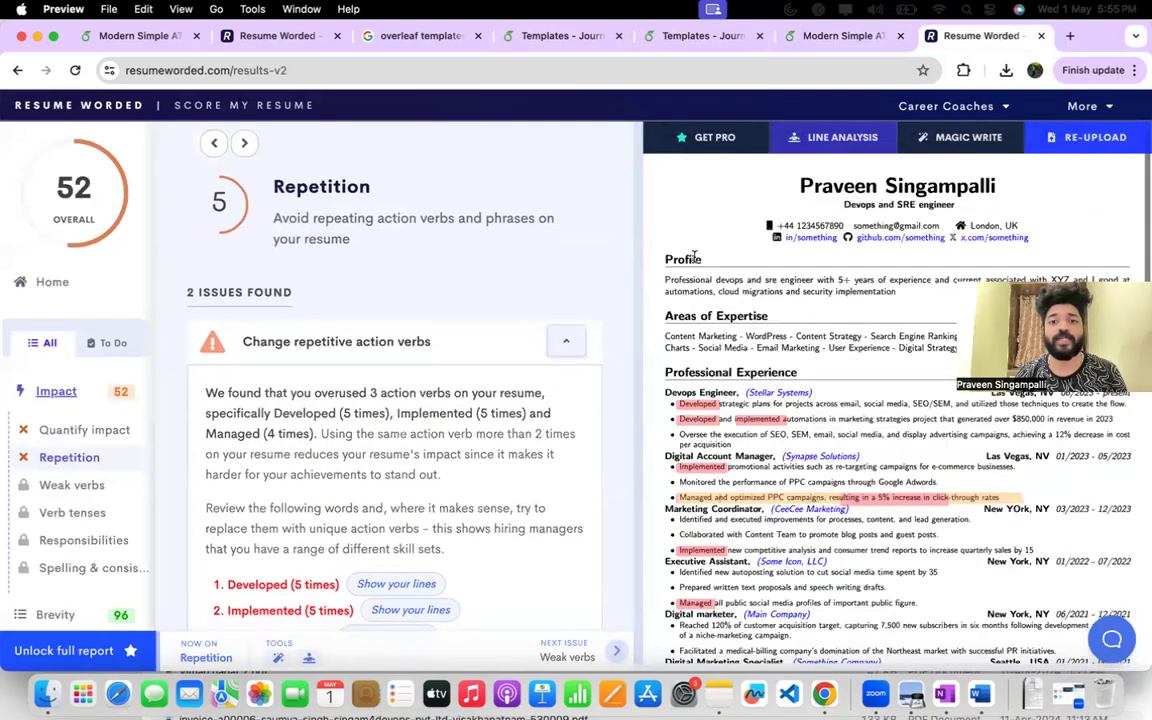
Switch back to the Overleaf project, search the LaTeX source for "profile", and go to the Profile section.
click(850, 36)
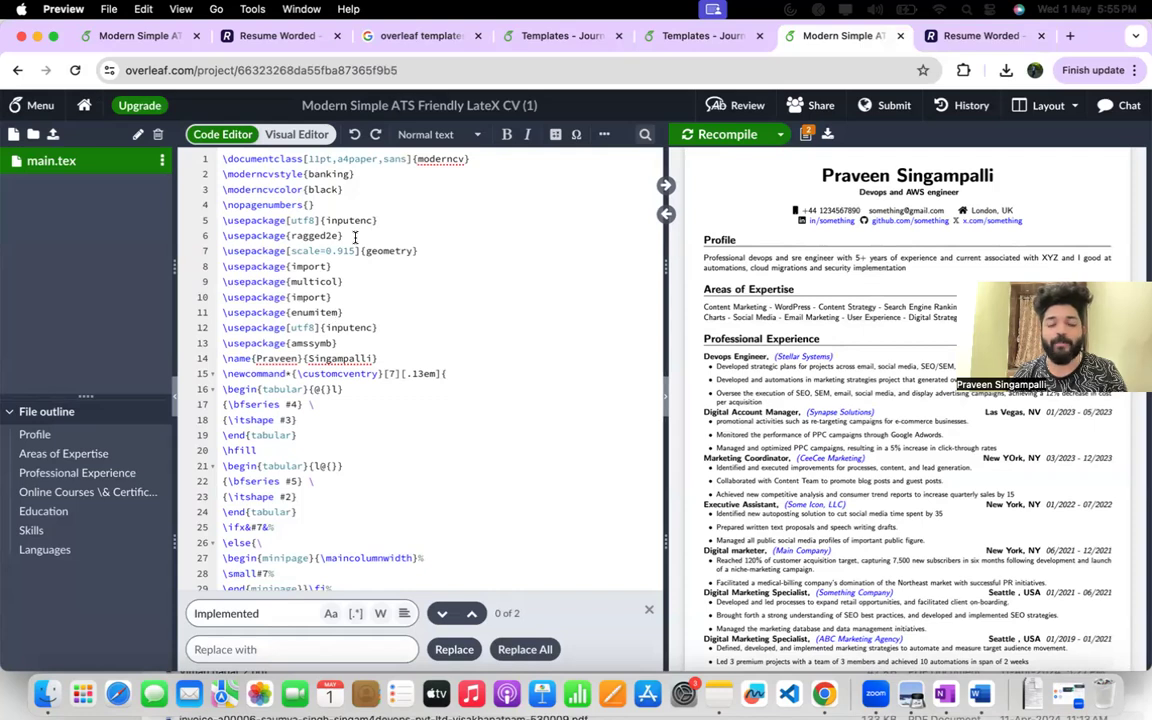
double_click(722, 239)
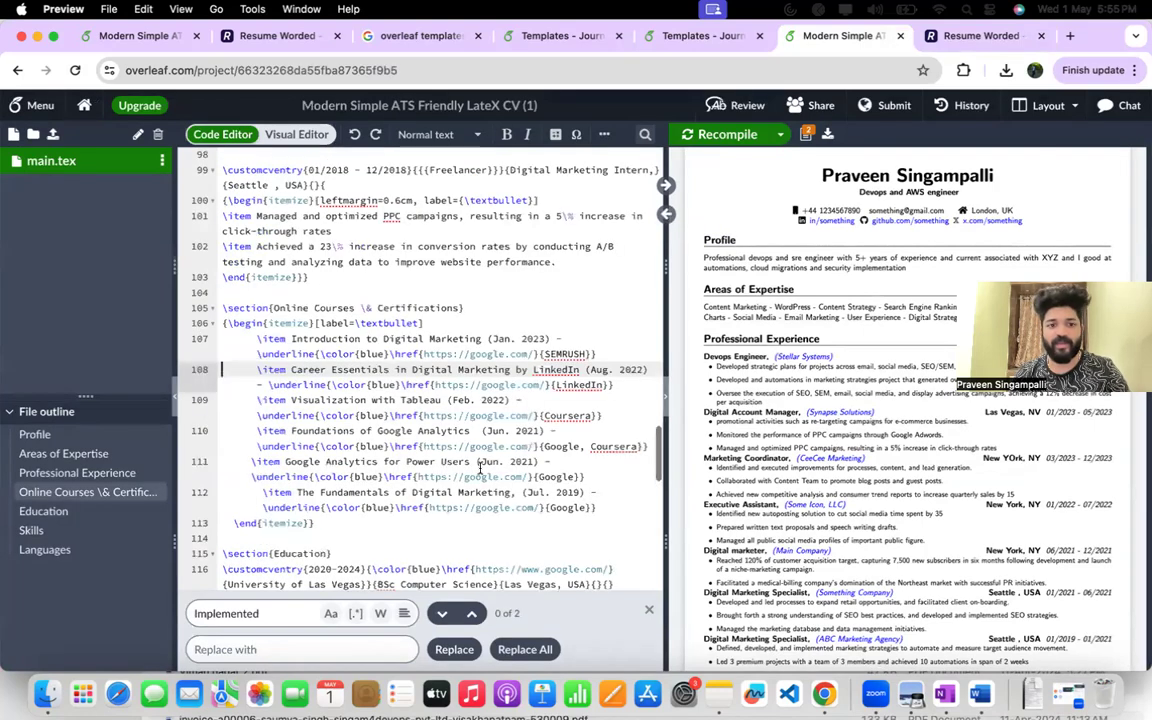
double_click(283, 614)
key(super+v)
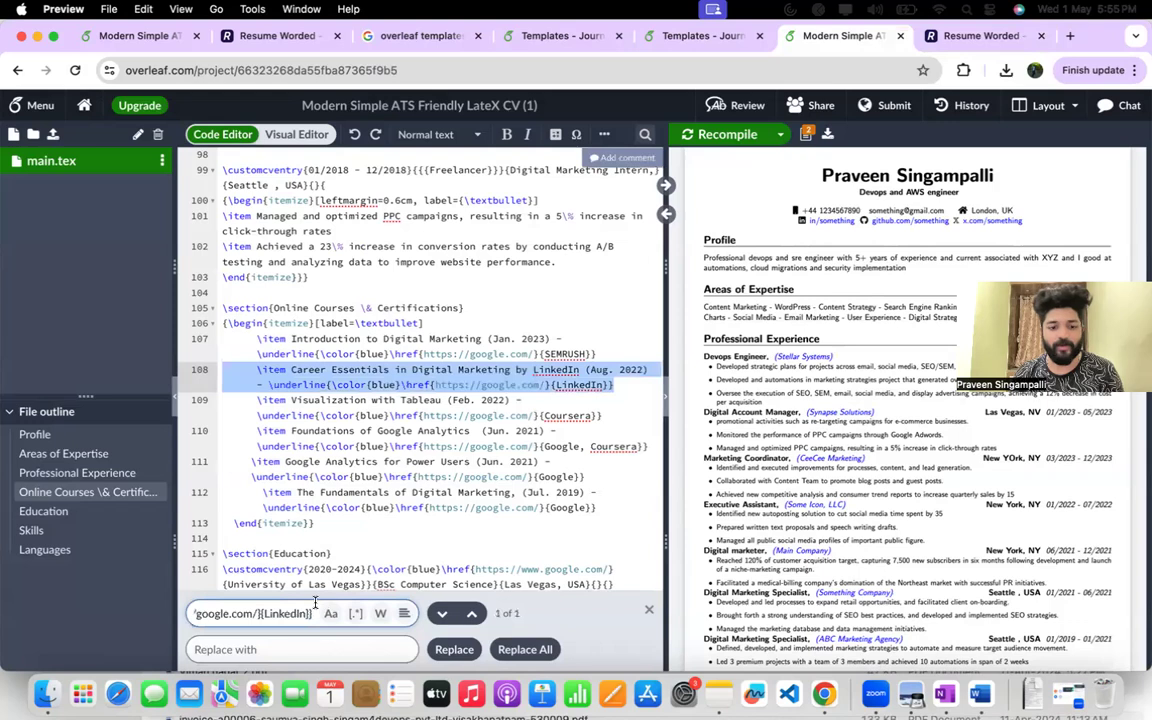
key(super+a)
key(BackSpace)
text(profile)
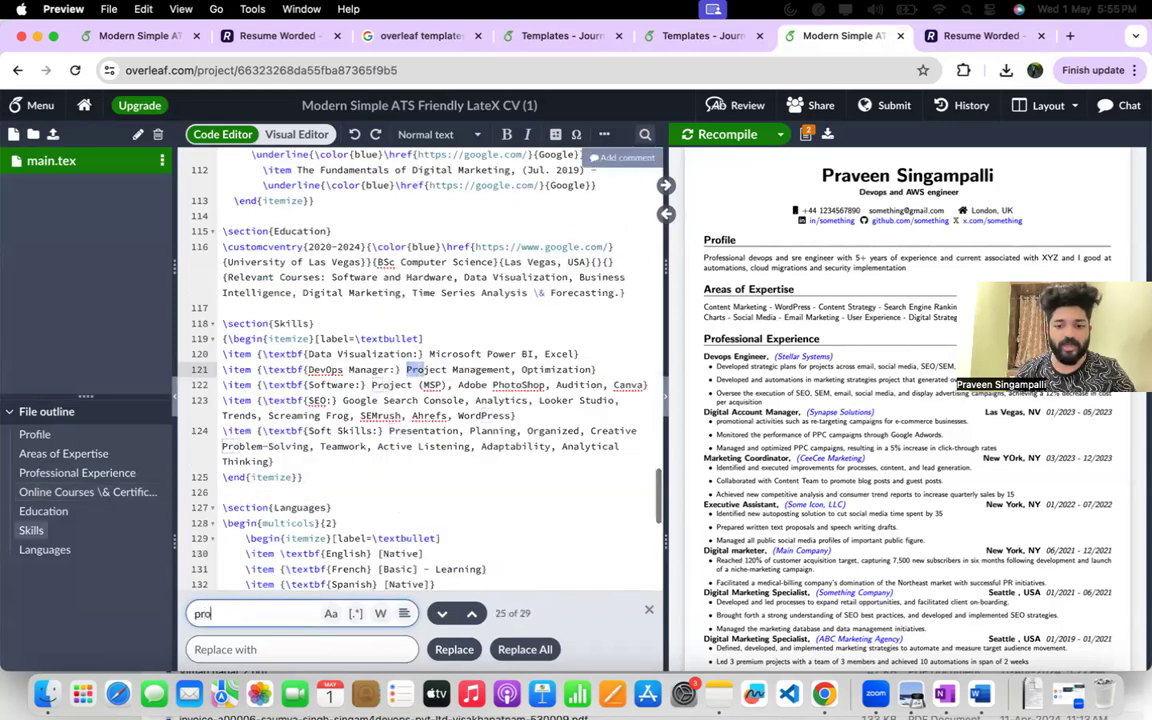
click(469, 614)
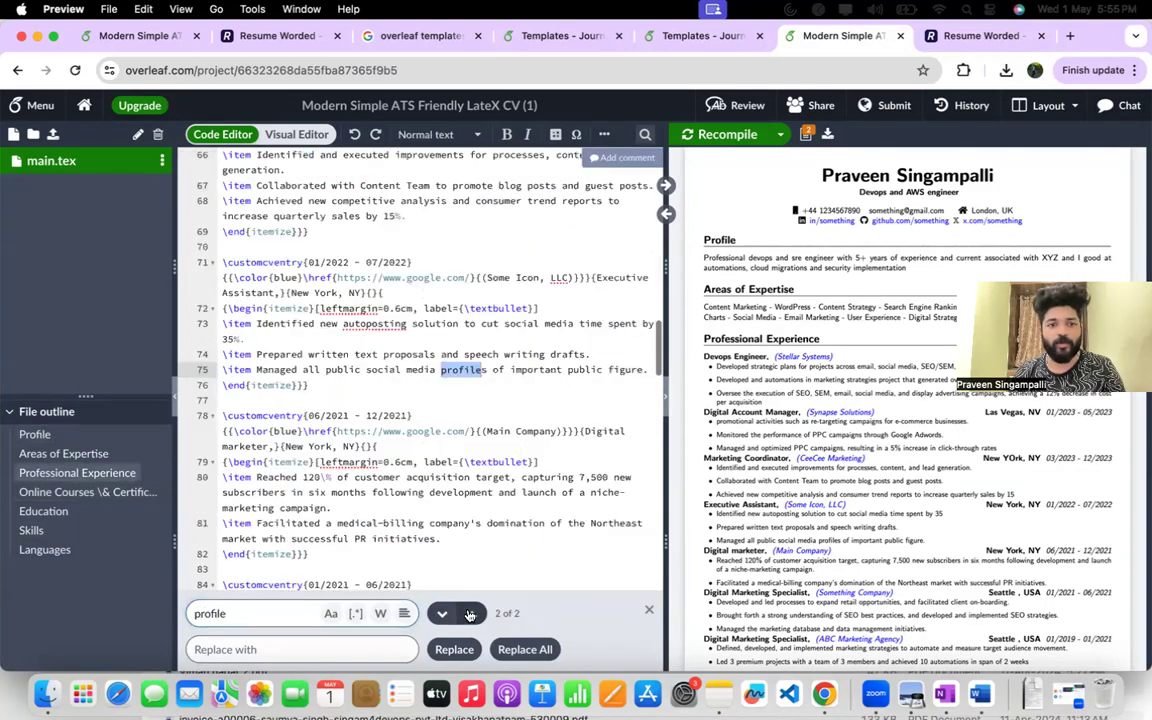
click(470, 614)
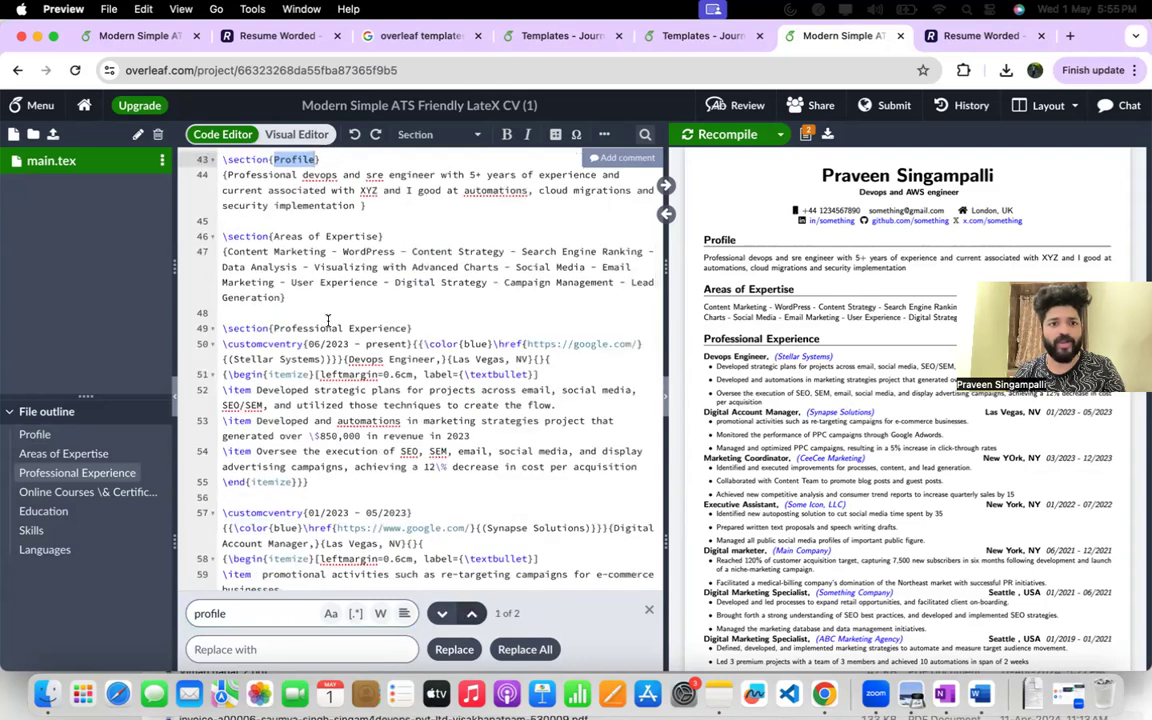
Rename the Profile section heading to "Summary" in the LaTeX source and recompile the résumé.
scroll(400, 450, up, 3)
double_click(294, 249)
text(Summary)
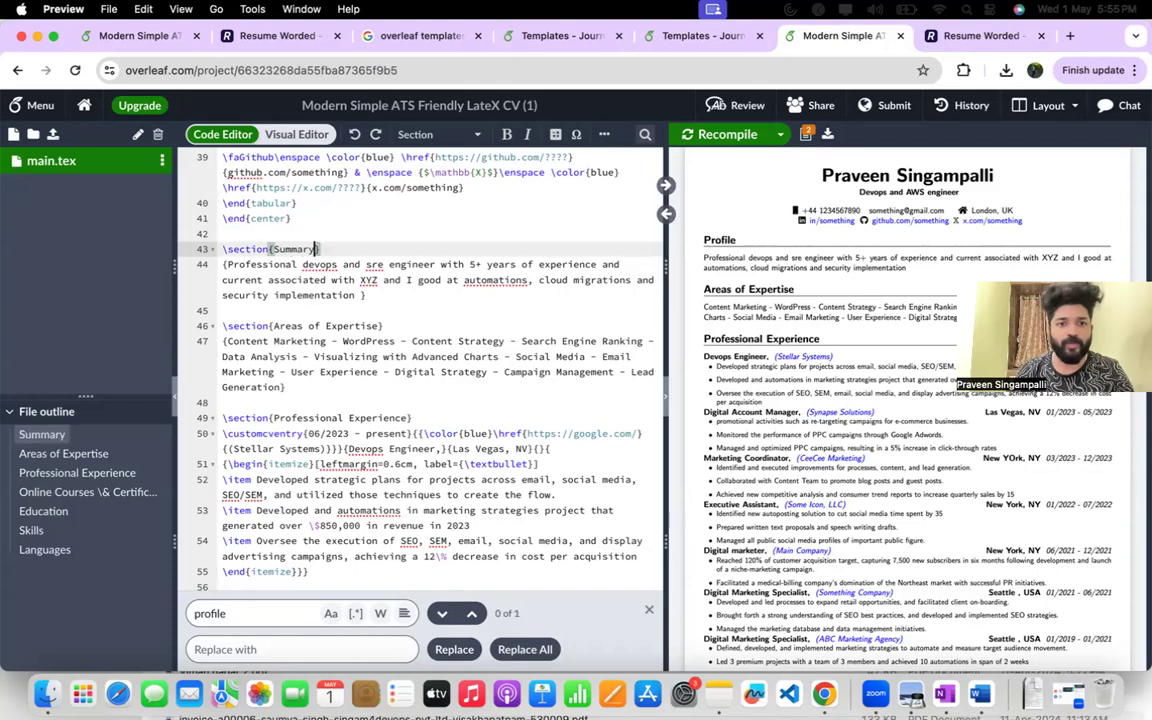
click(719, 135)
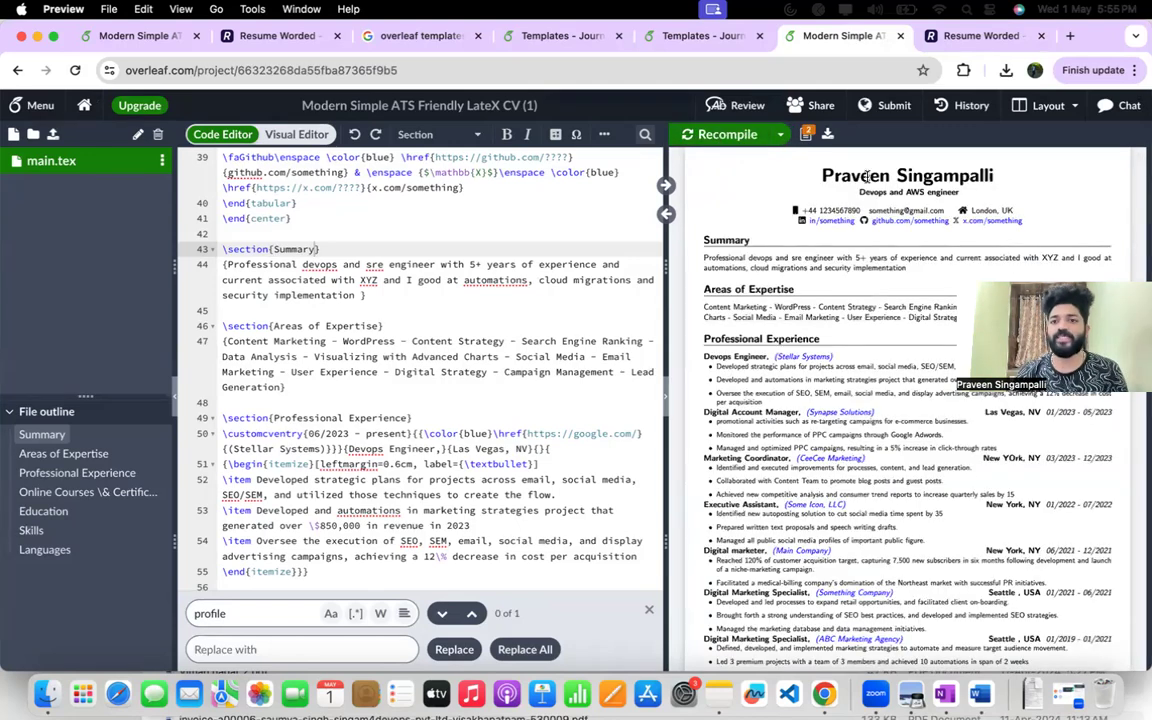
Search the source for "Developed" and delete "Developed and" from the first bullet of the Something Company entry.
double_click(734, 239)
scroll(733, 239, down, 3)
drag(786, 387, 793, 399)
click(793, 402)
double_click(734, 228)
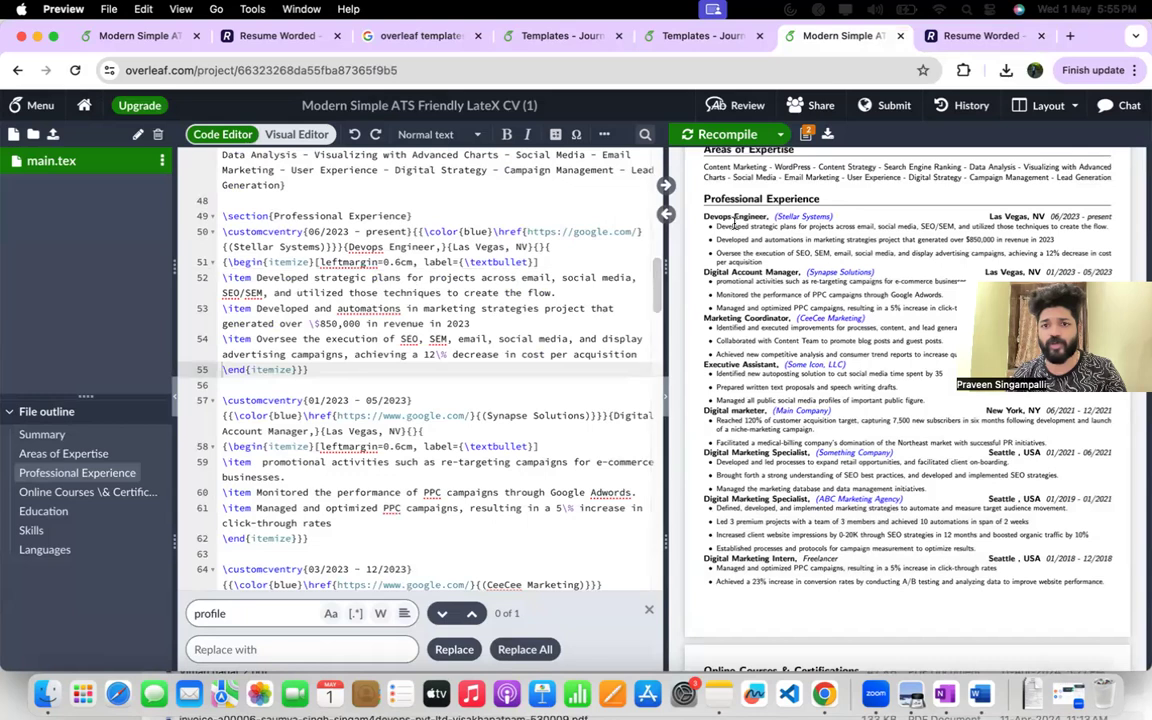
double_click(231, 614)
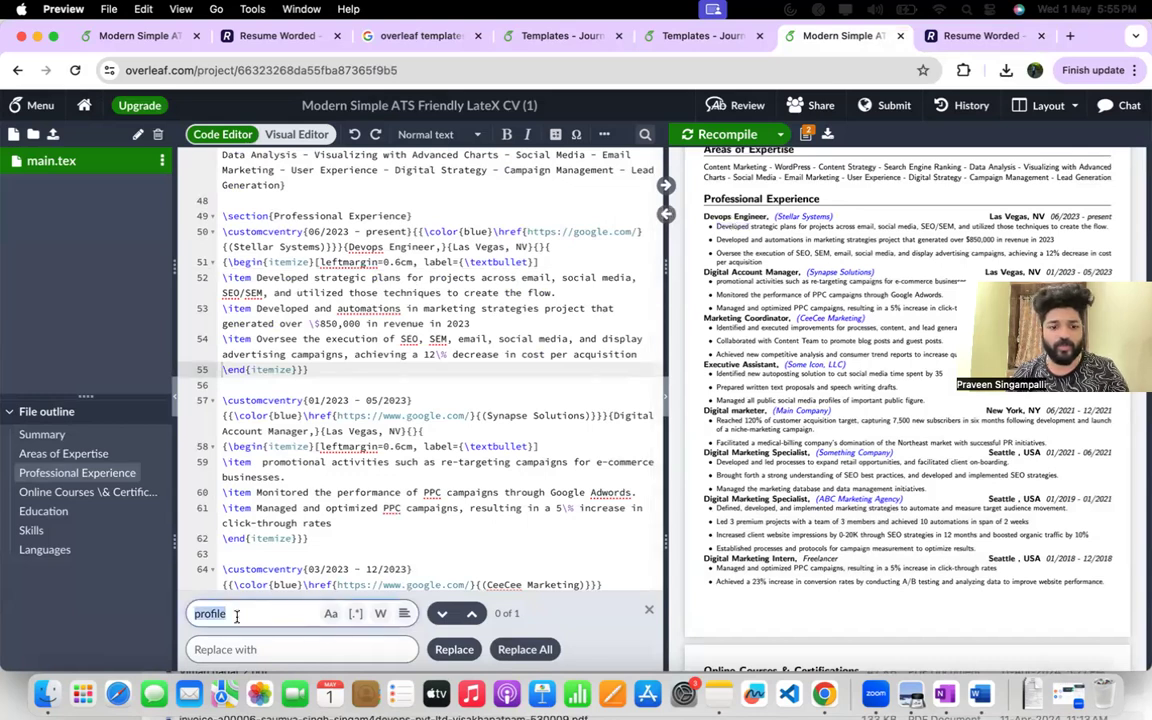
text(Developed)
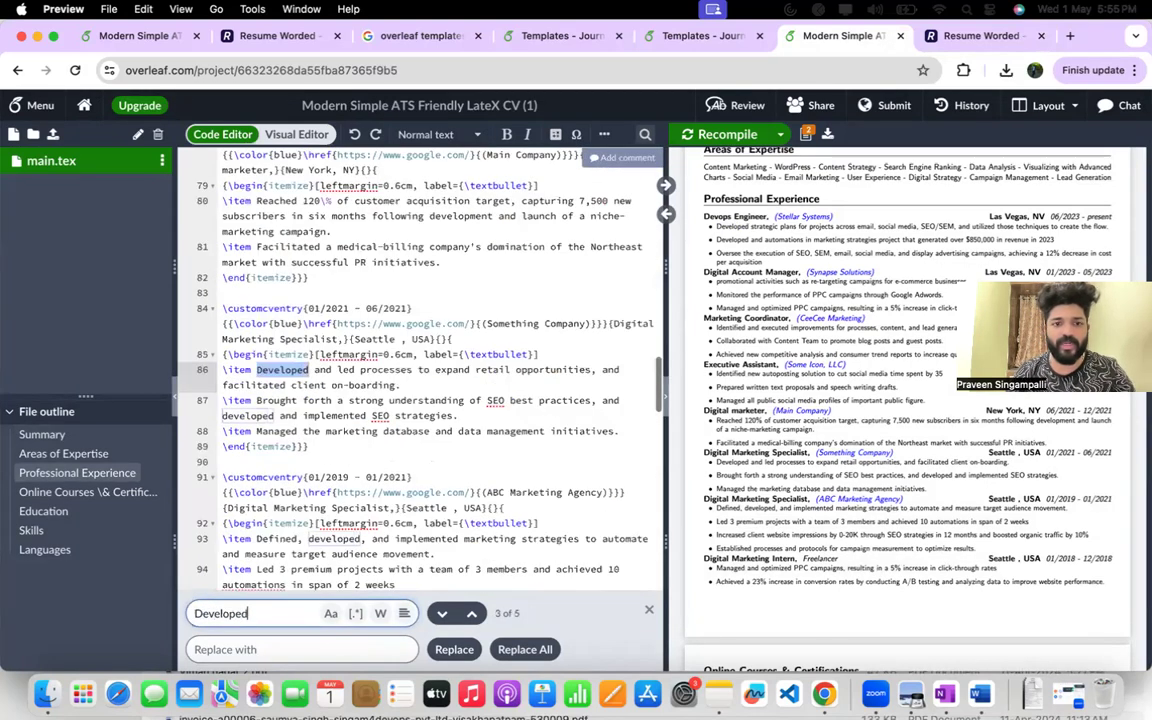
double_click(275, 369)
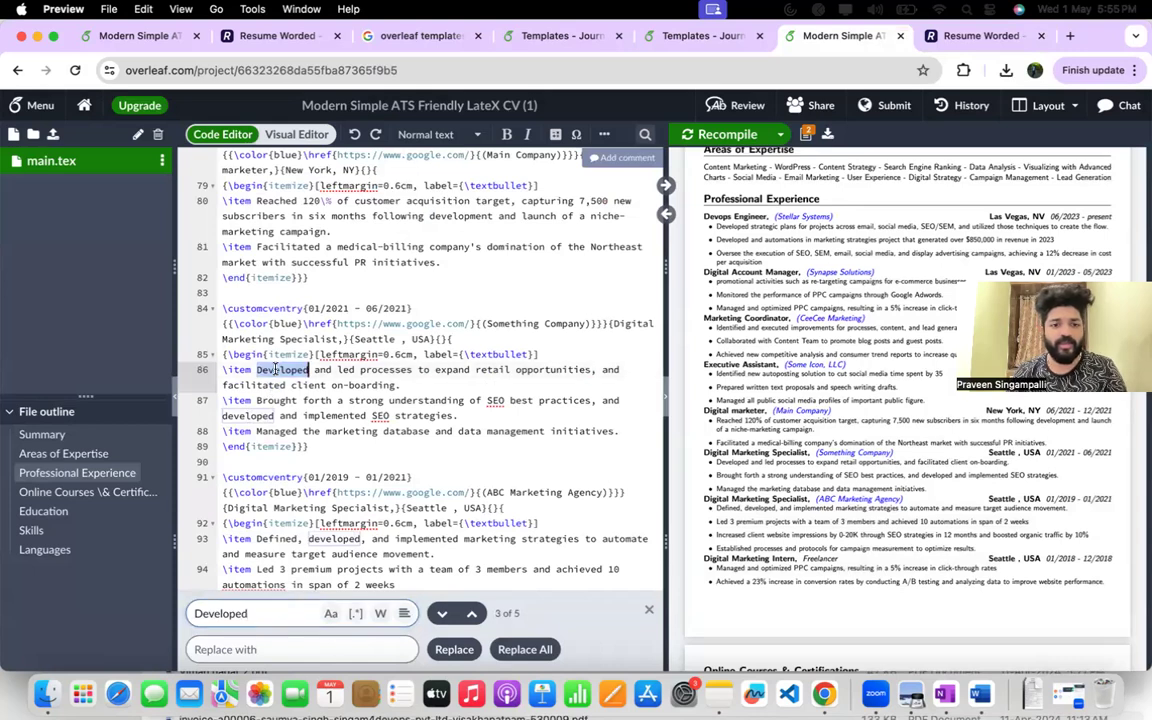
drag(337, 372, 266, 370)
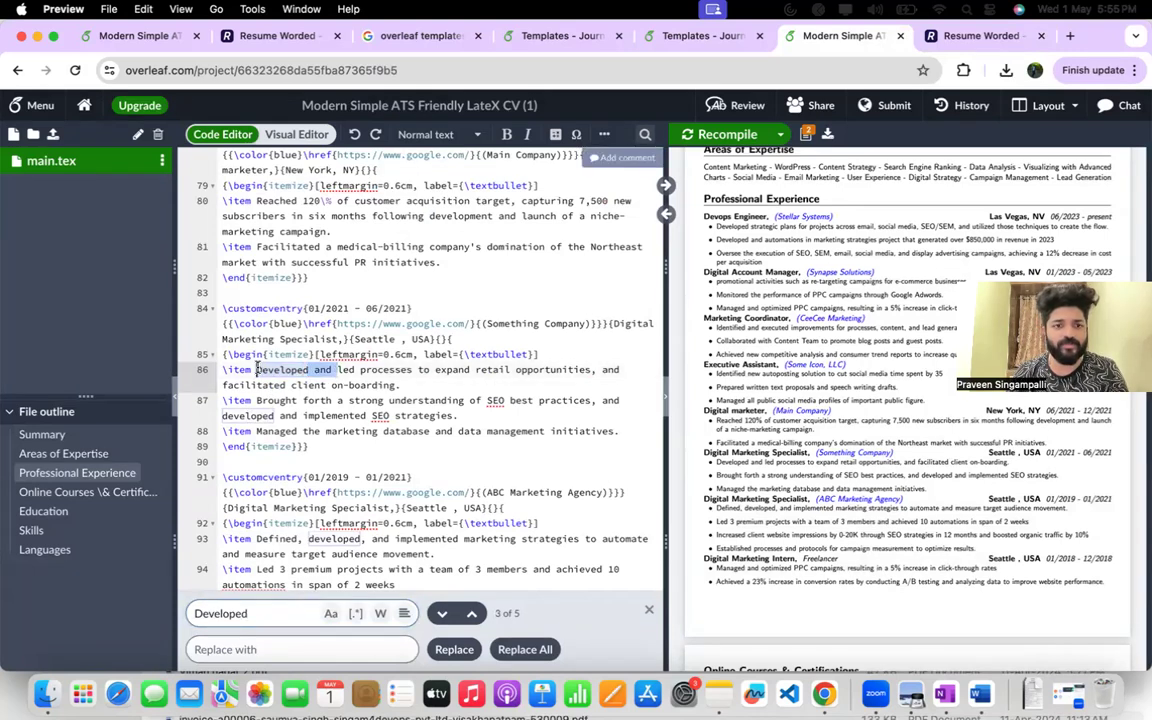
key(BackSpace)
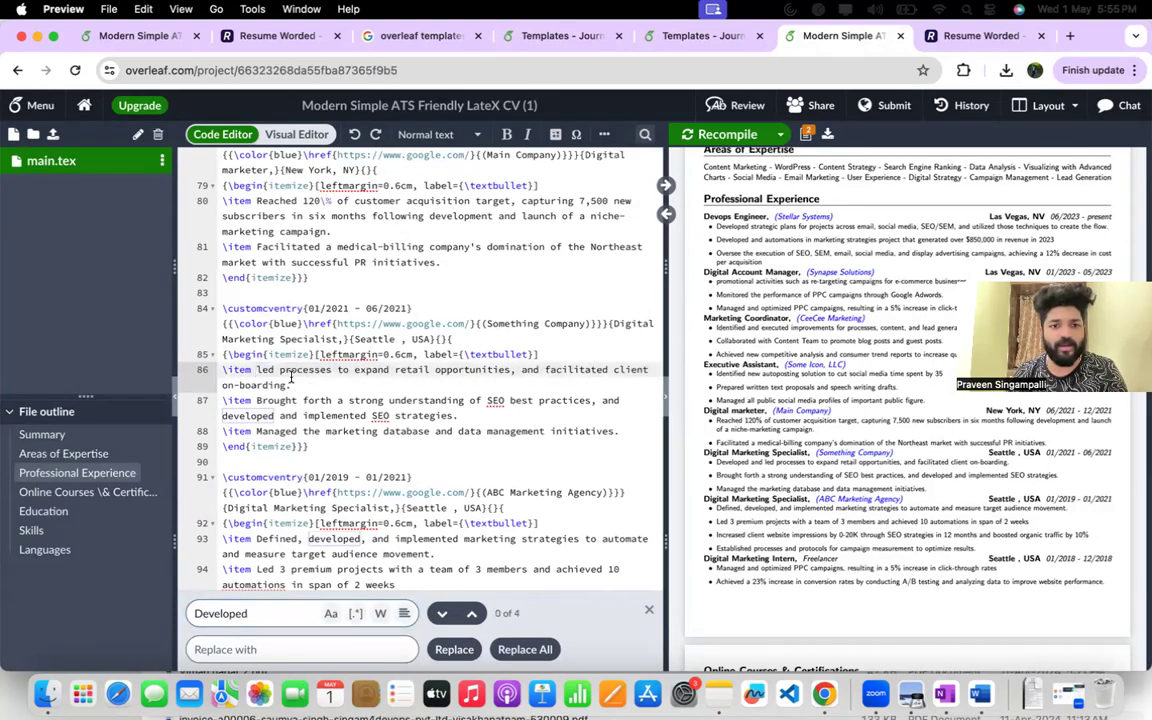
Go to the next match and delete "developed and" from the Something Company bullet about SEO best practices.
click(442, 613)
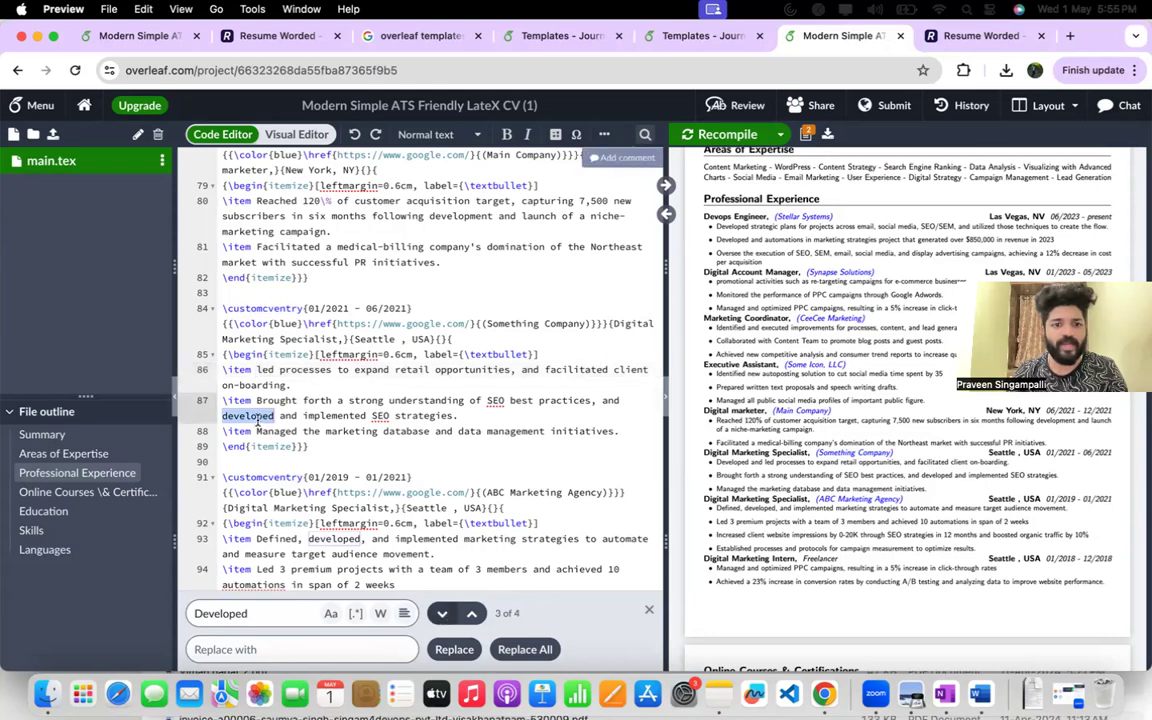
drag(302, 416, 222, 416)
key(BackSpace)
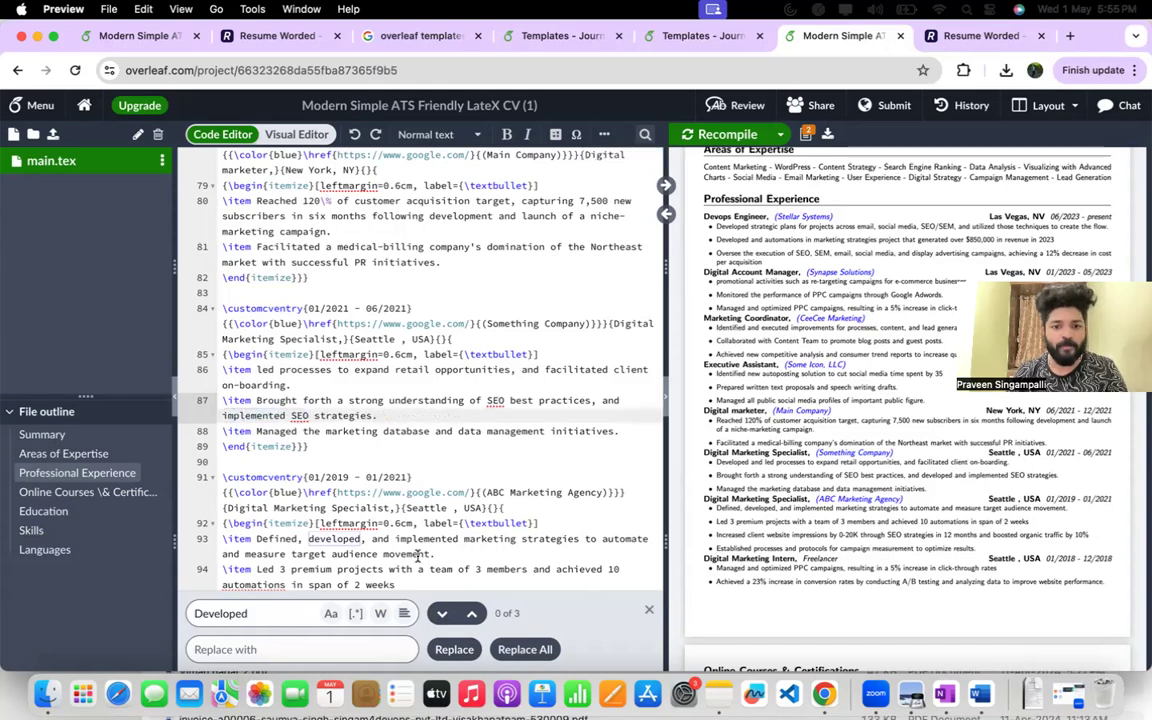
Replace "Developed" with "Created" in the first bullet of the Stellar Systems entry.
click(445, 615)
click(438, 613)
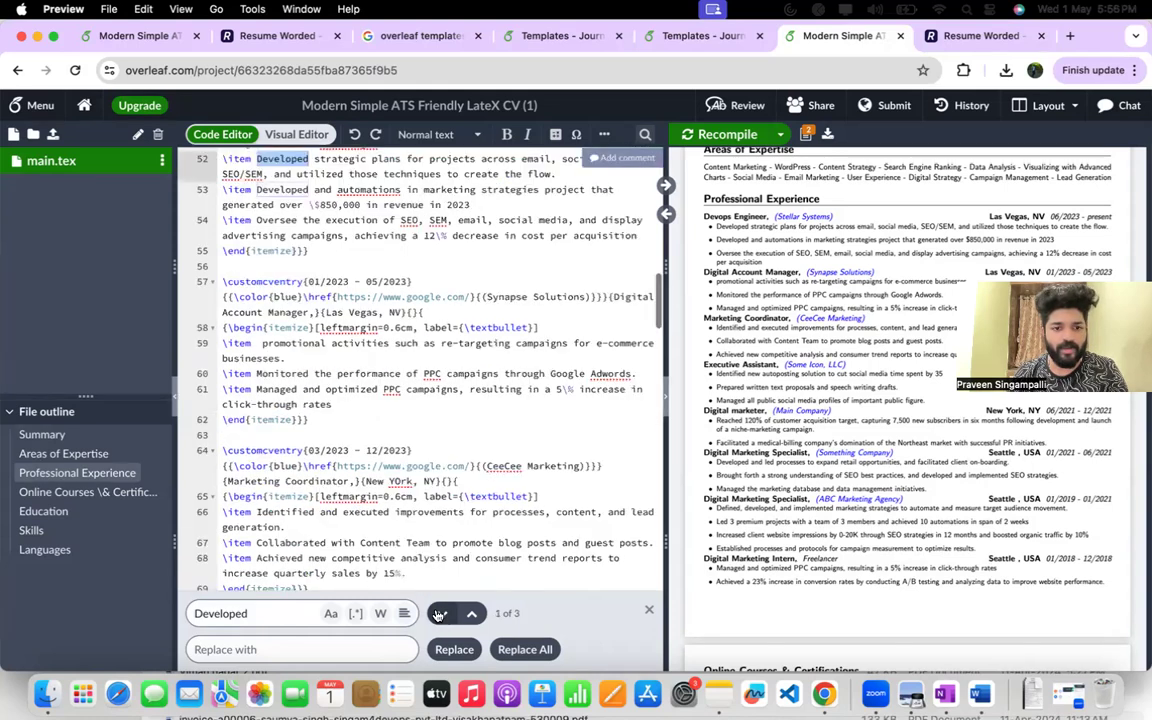
scroll(349, 343, up, 2)
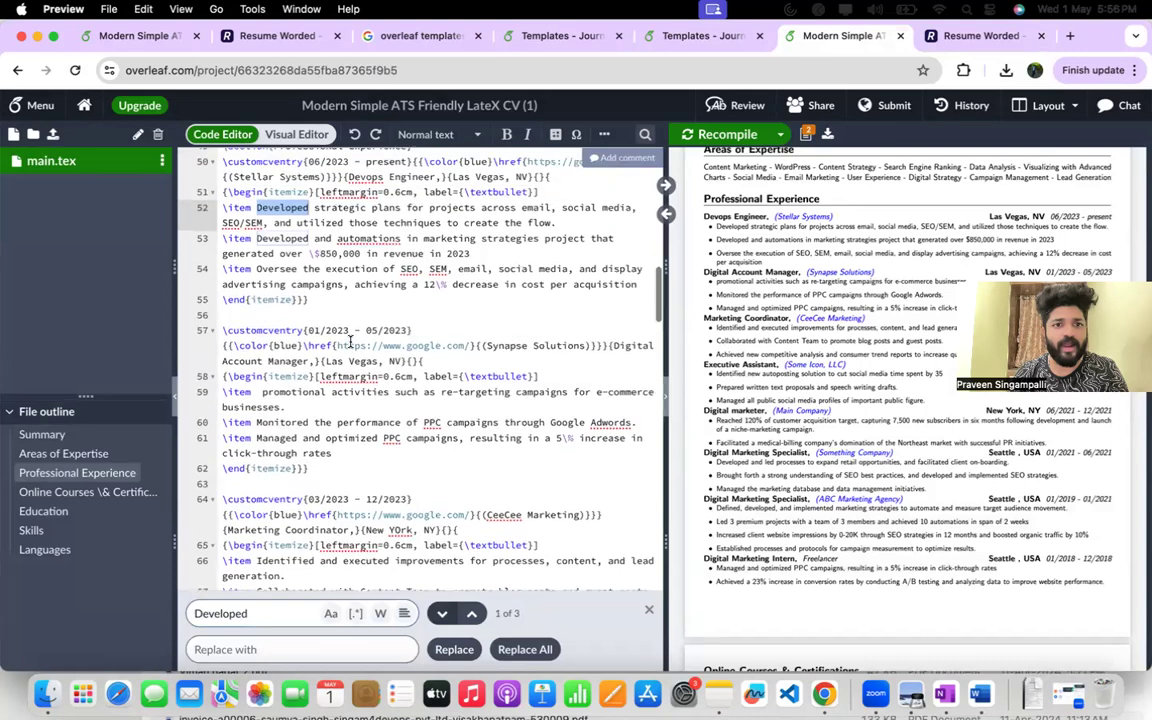
double_click(290, 208)
key(BackSpace)
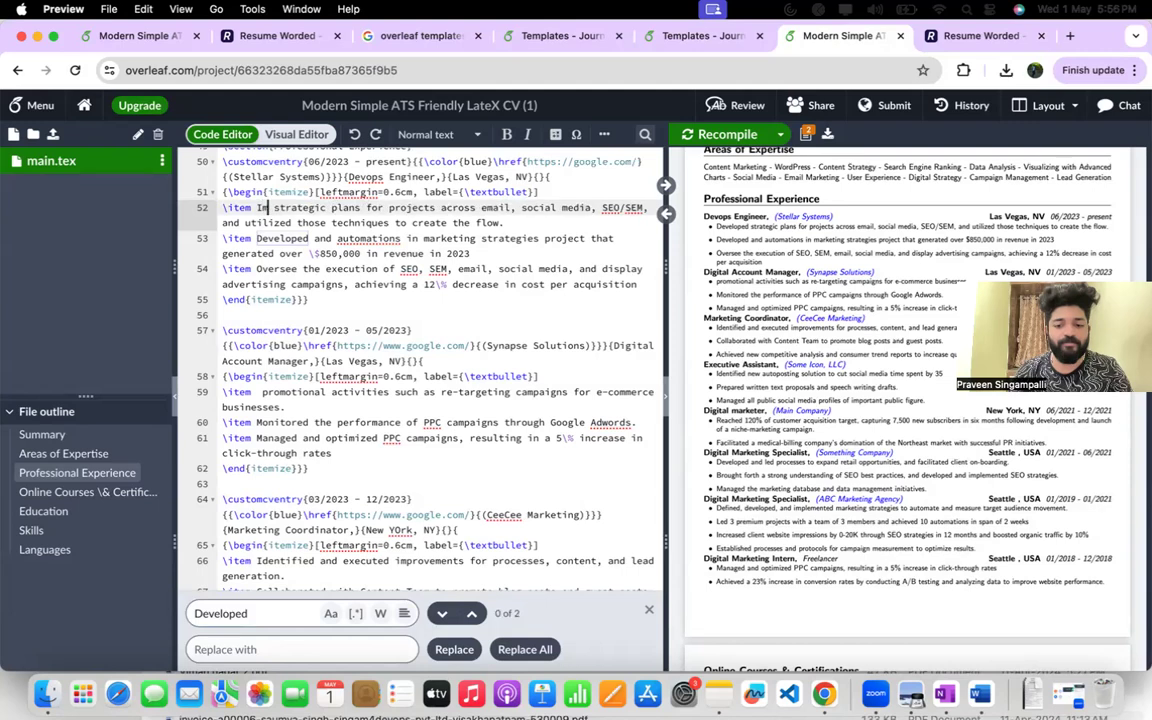
text(Created)
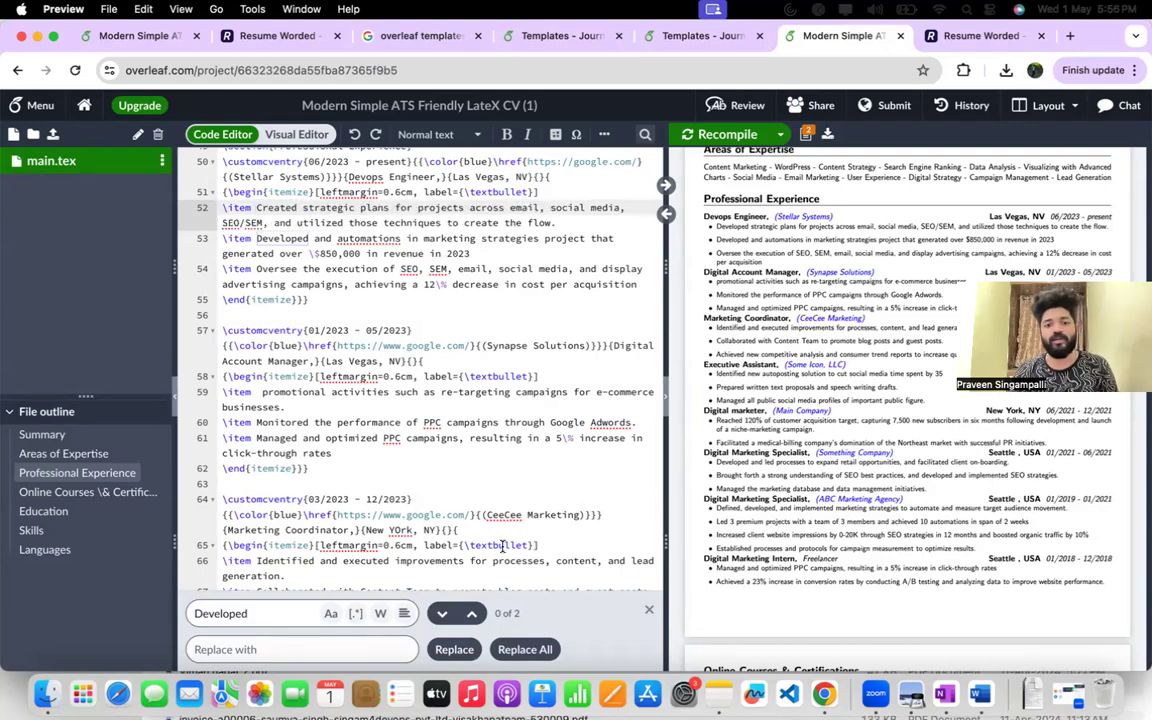
Recompile the résumé and download the updated PDF.
click(722, 138)
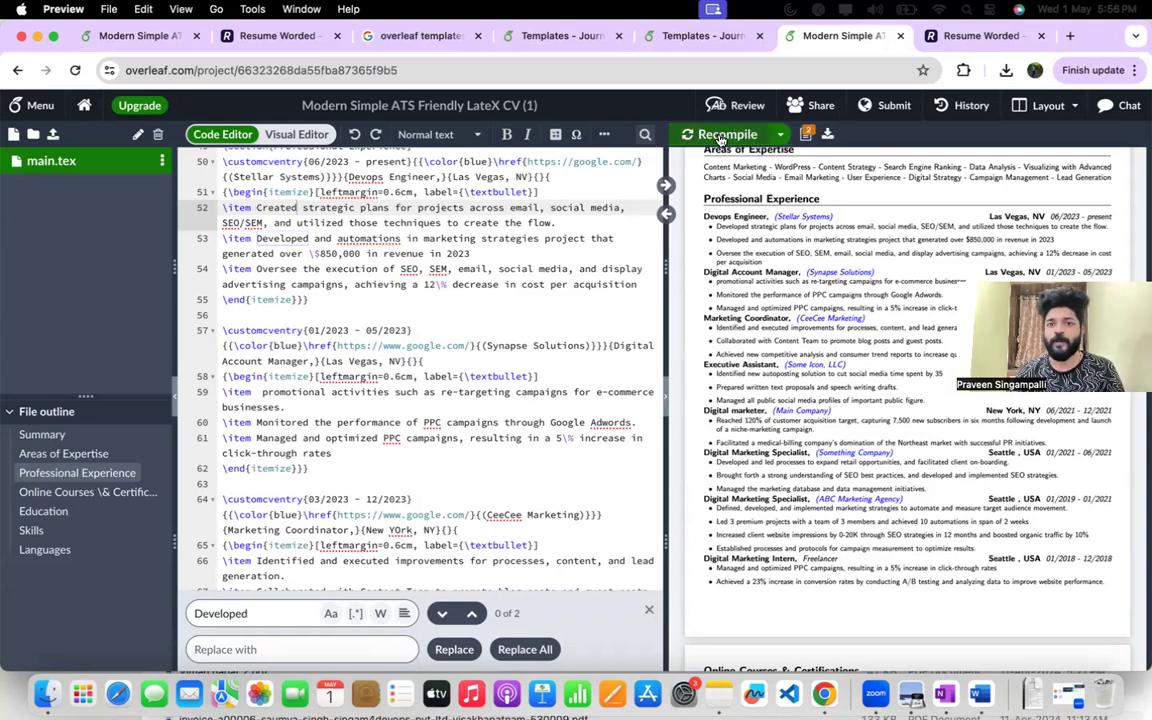
click(829, 133)
Switch to the Resume Worded report, return to its home overview and try to re-upload the résumé.
click(718, 38)
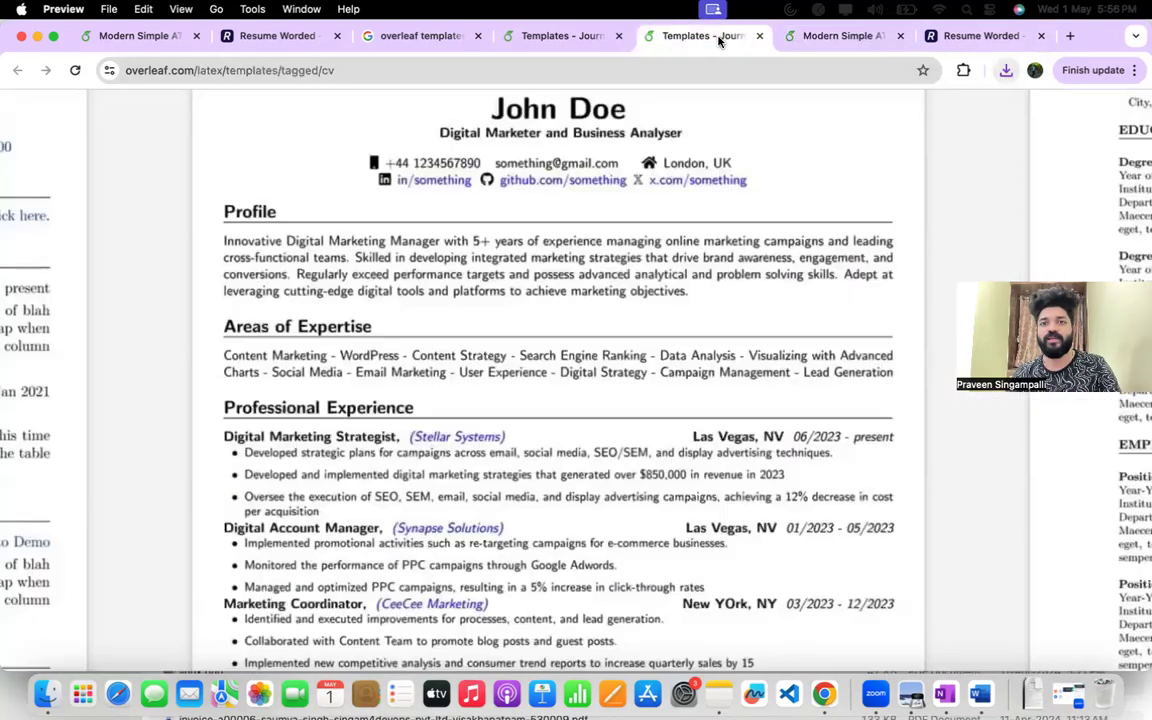
click(962, 40)
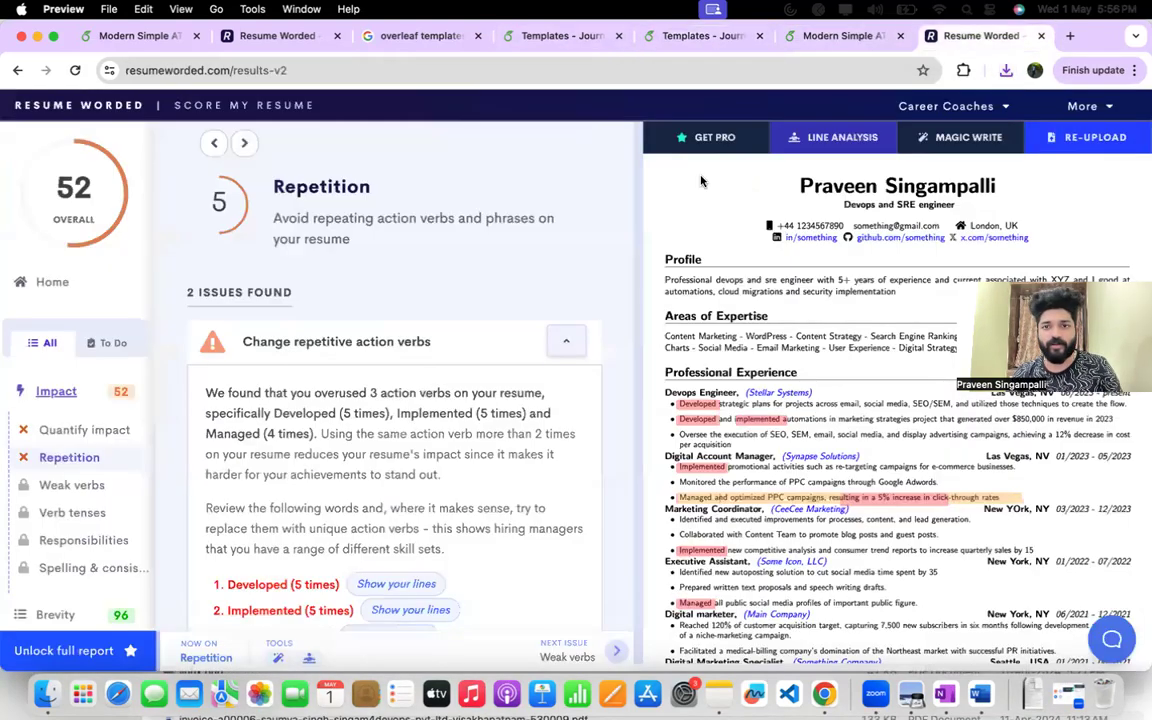
click(918, 108)
click(965, 111)
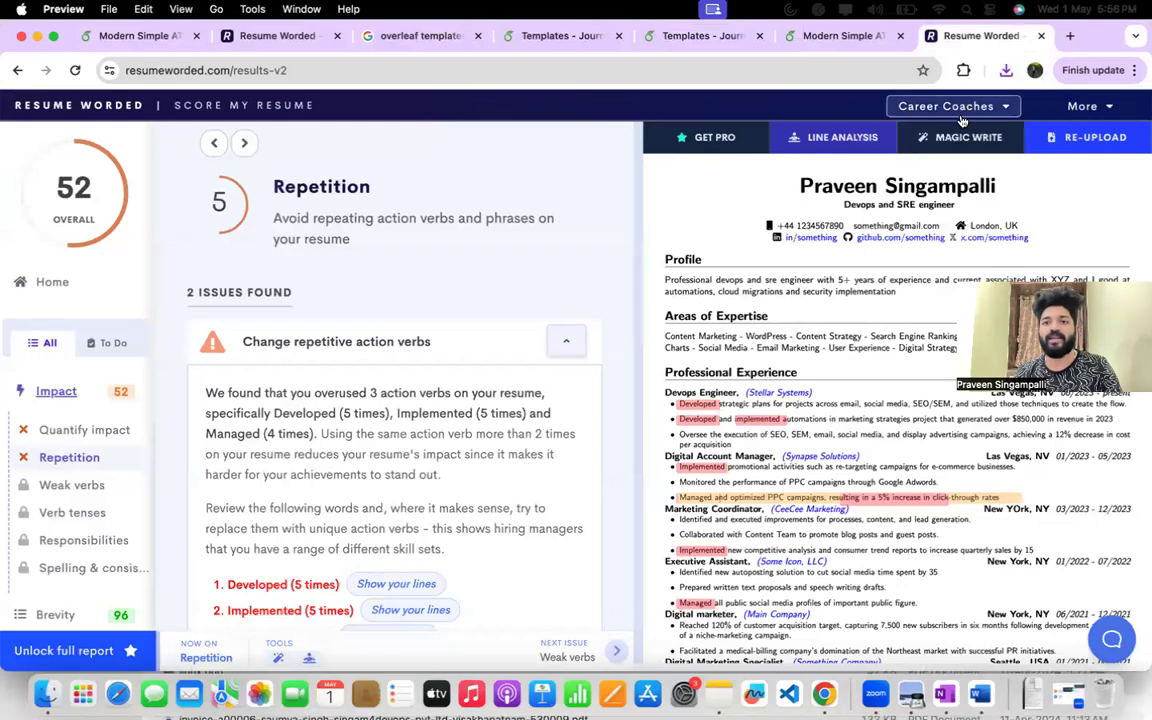
click(52, 283)
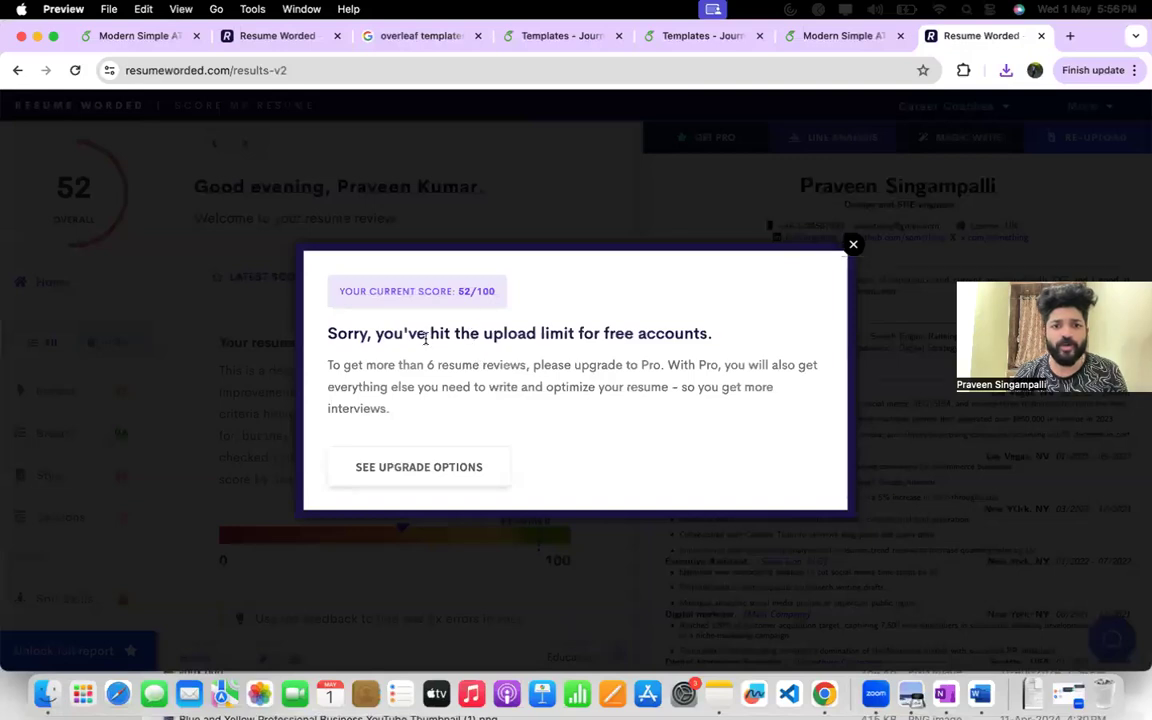
drag(425, 338, 707, 351)
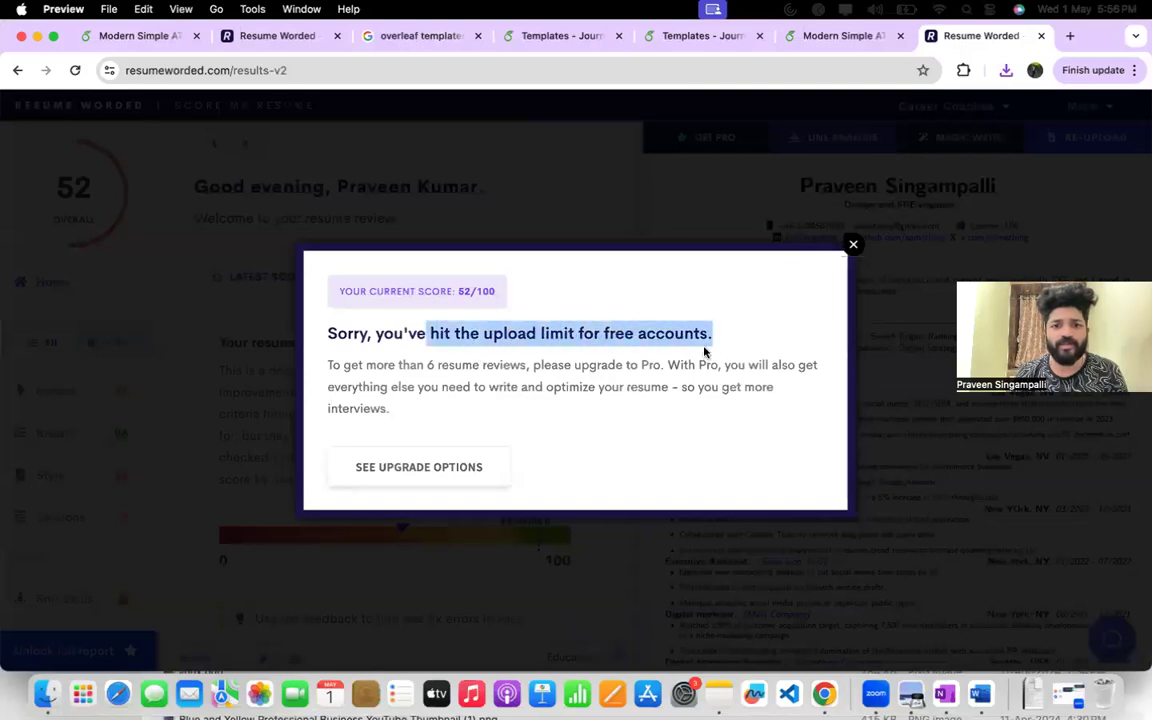
click(853, 246)
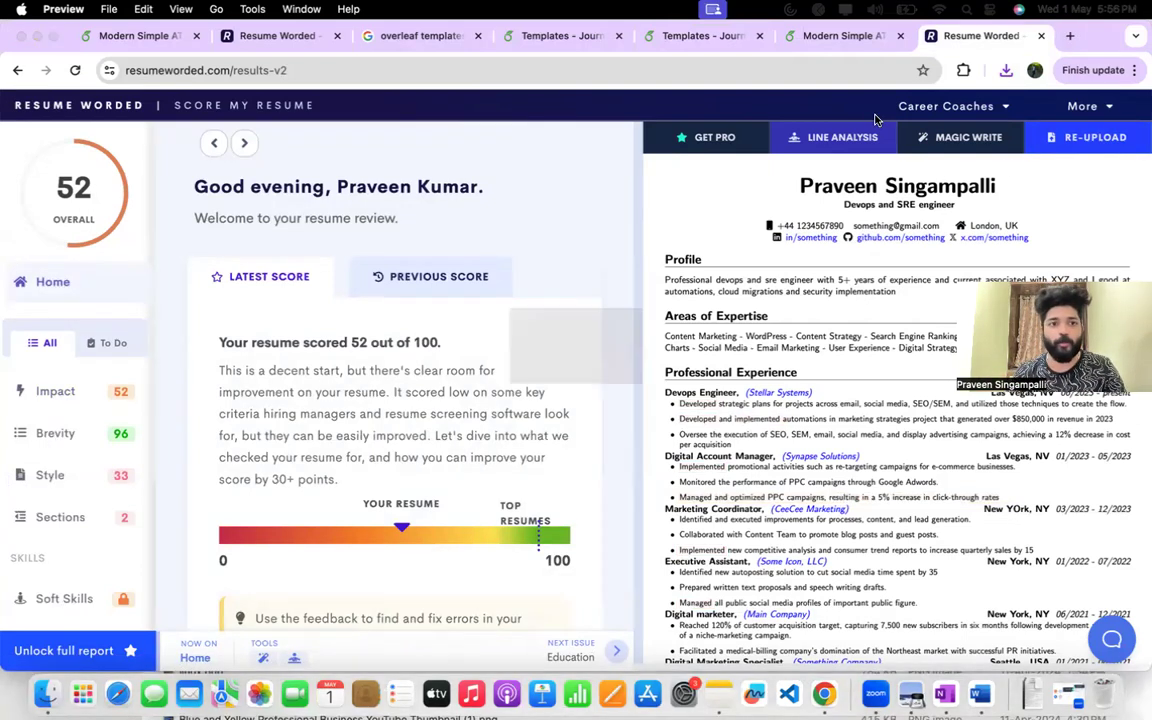
Open resumeworded.com in a new incognito window and go to its login page.
key(super+shift+n)
text(res)
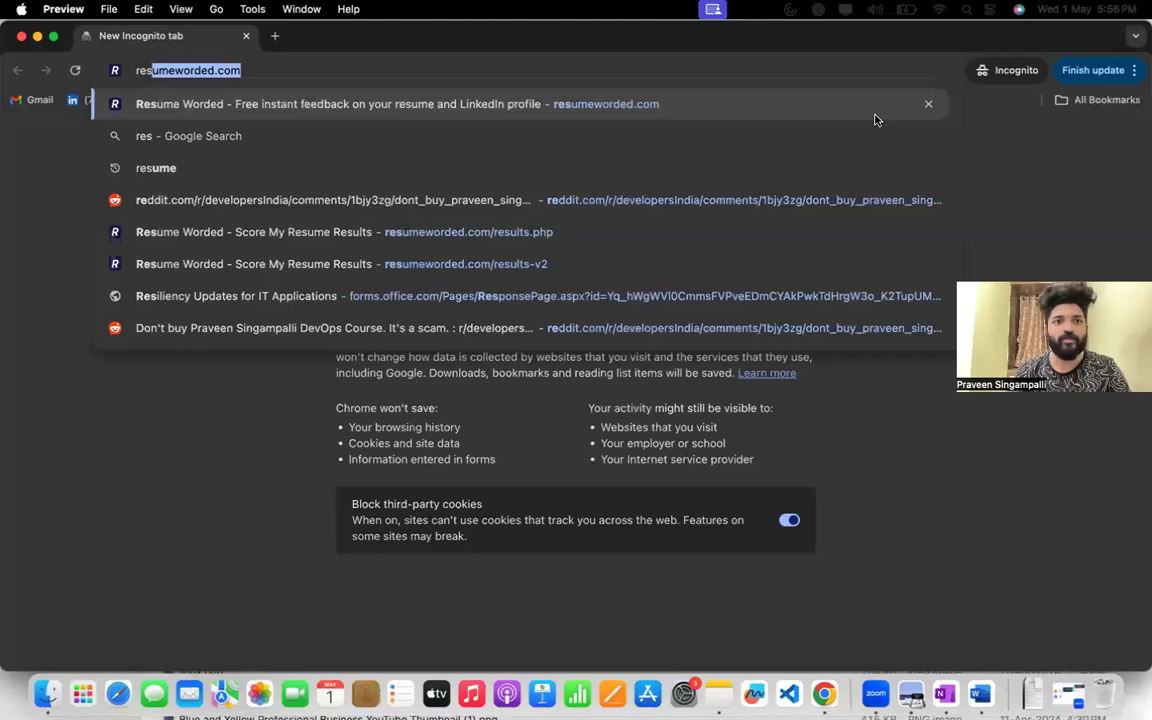
key(Return)
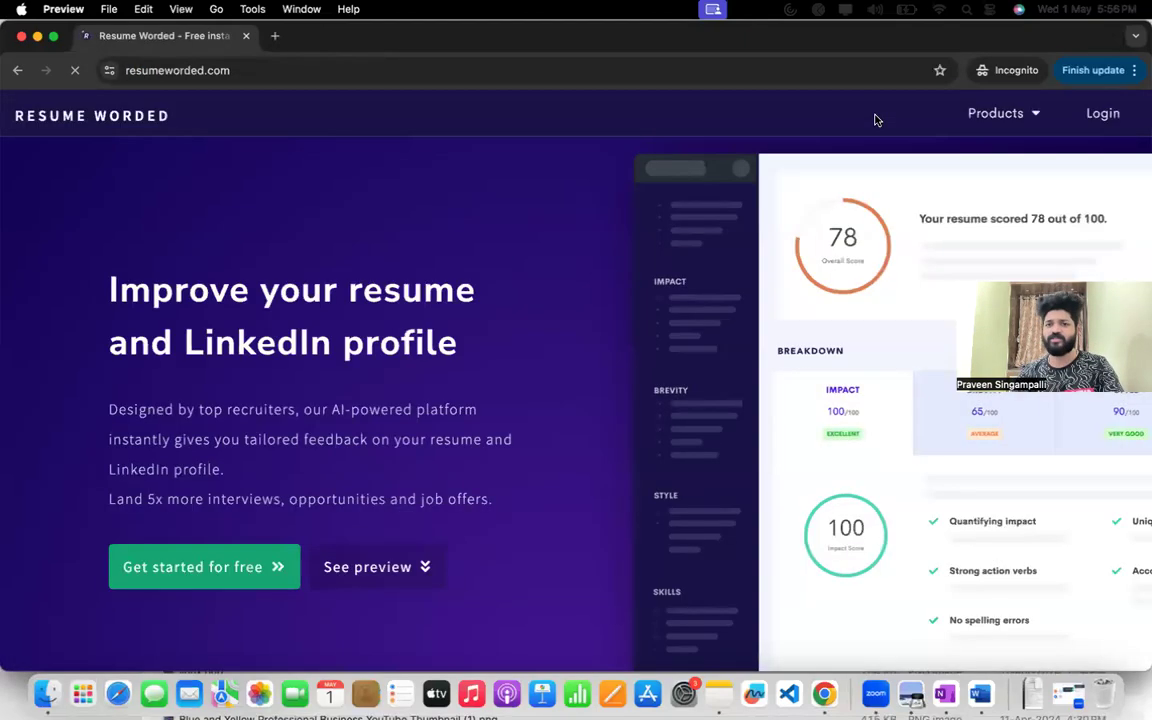
click(1103, 113)
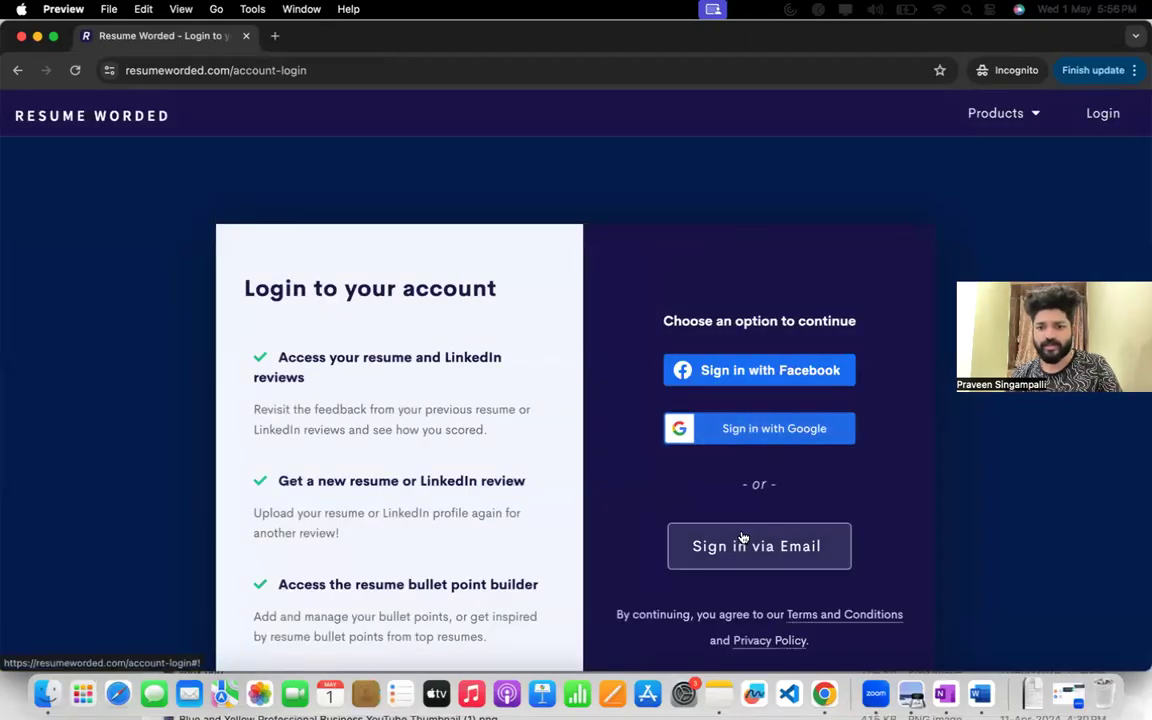
Sign in with Google by entering the account e-mail and password, and skip the suggested account setup.
click(761, 436)
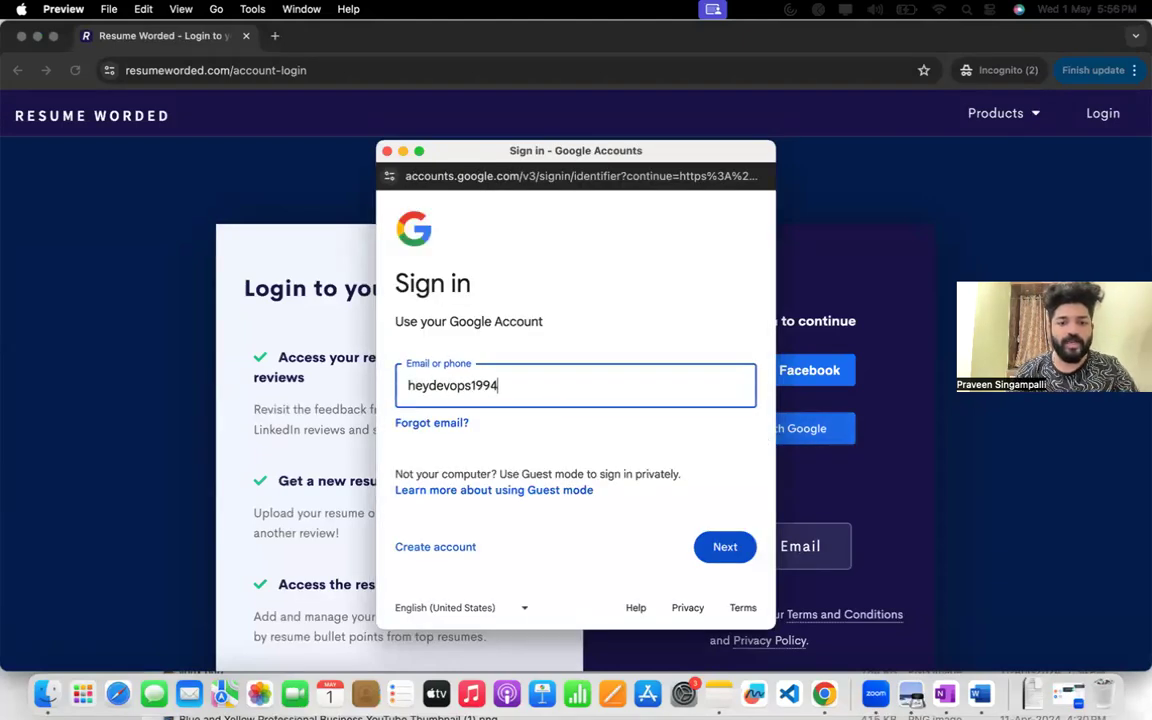
key(Return)
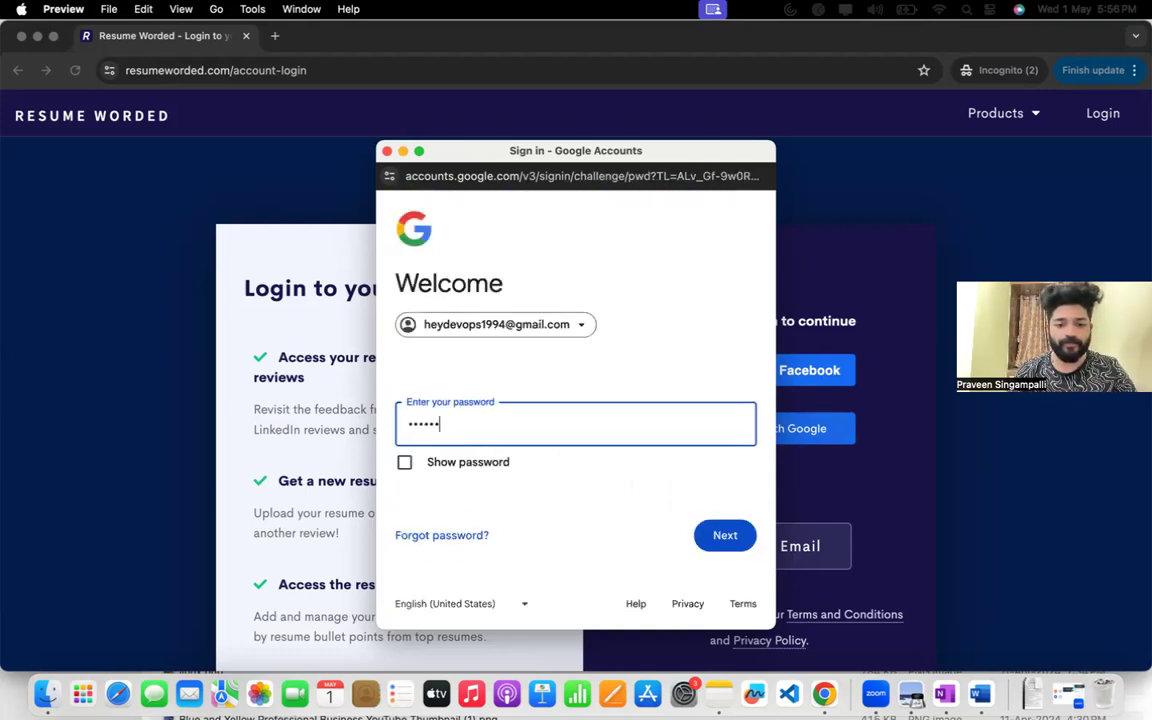
key(Return)
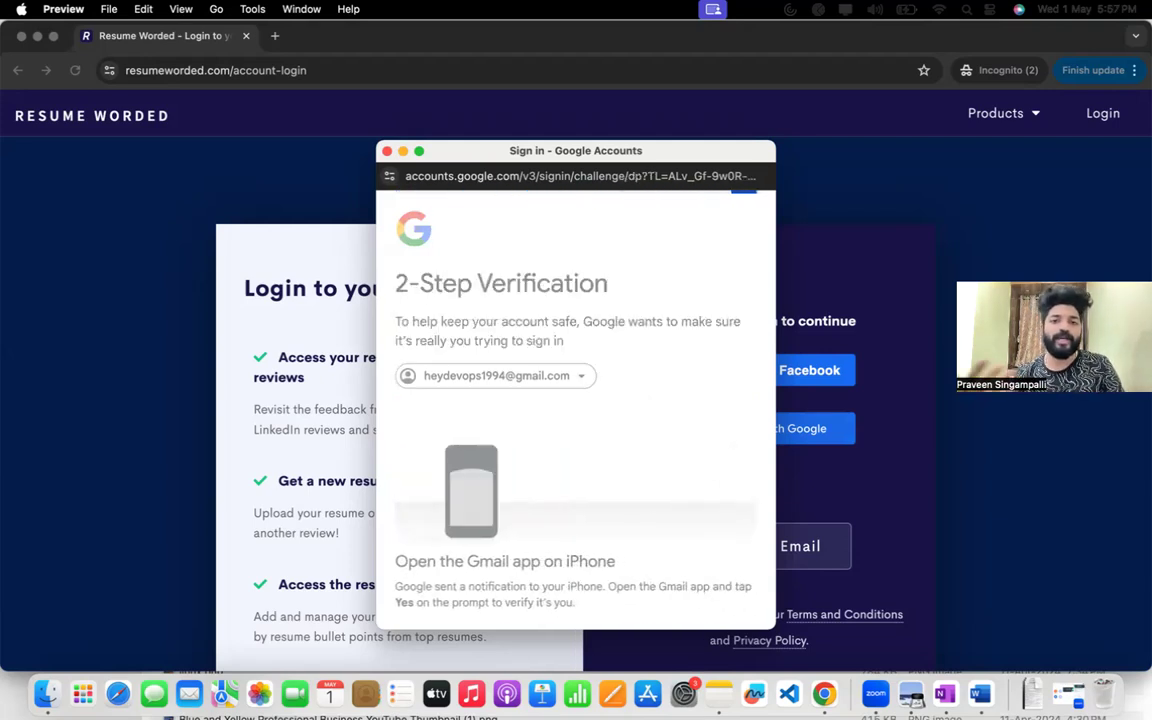
scroll(546, 523, down, 2)
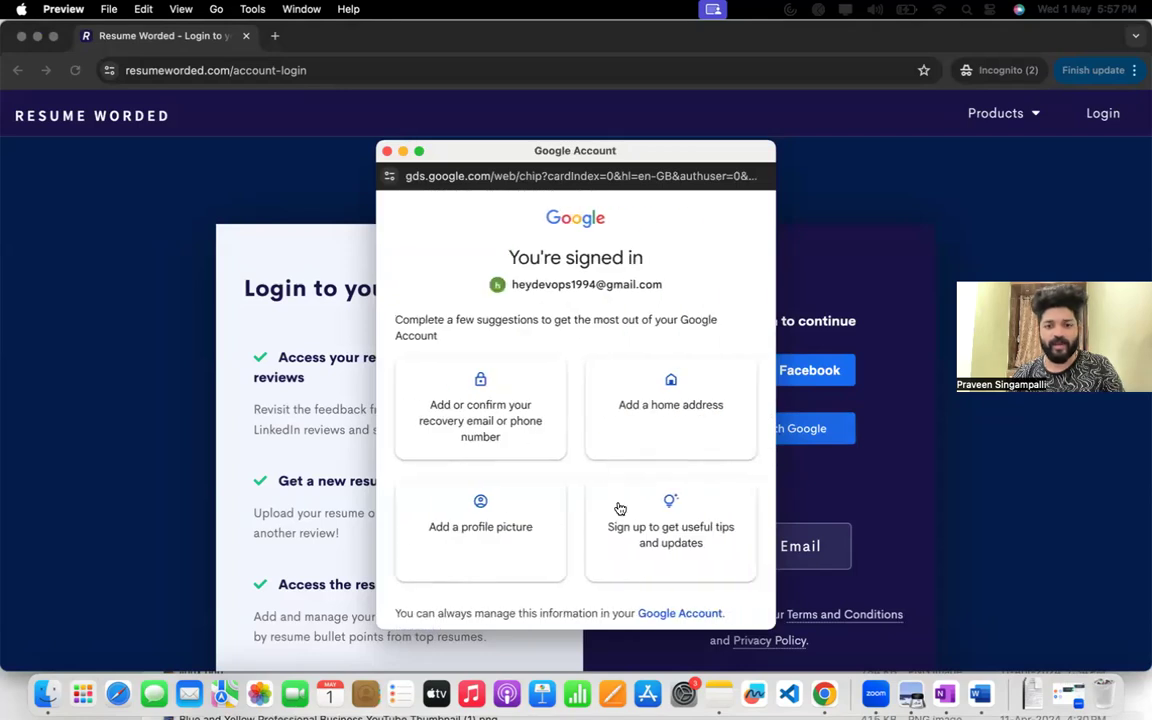
scroll(620, 508, down, 2)
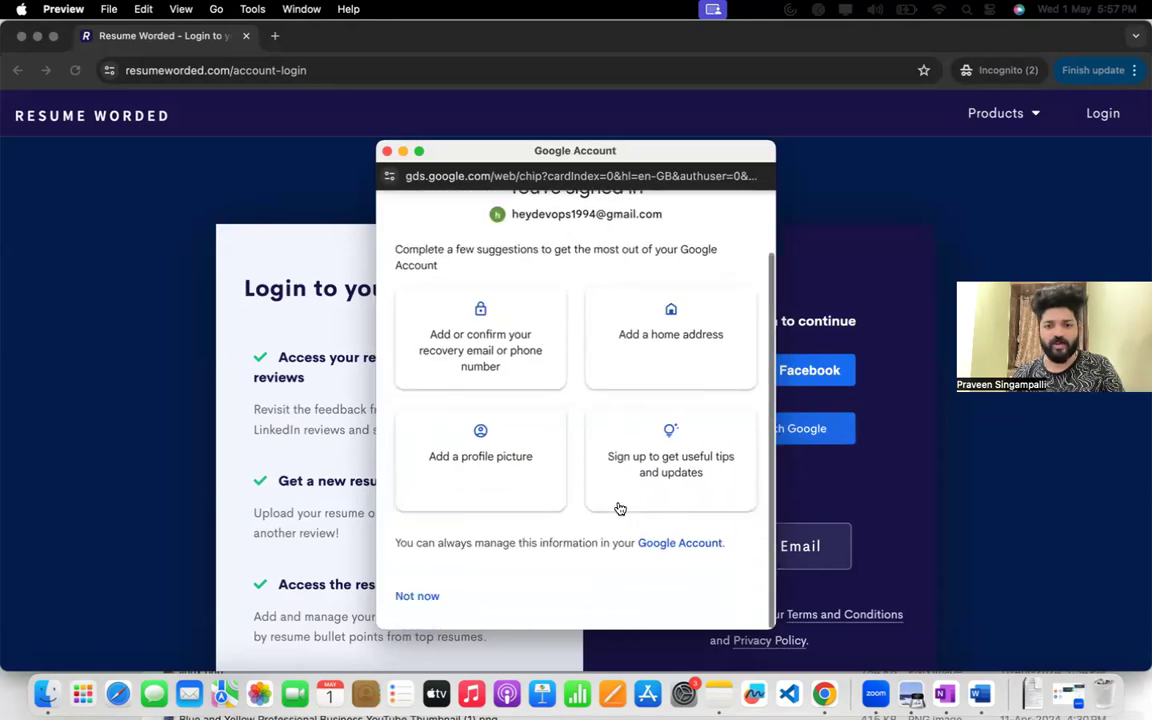
click(418, 595)
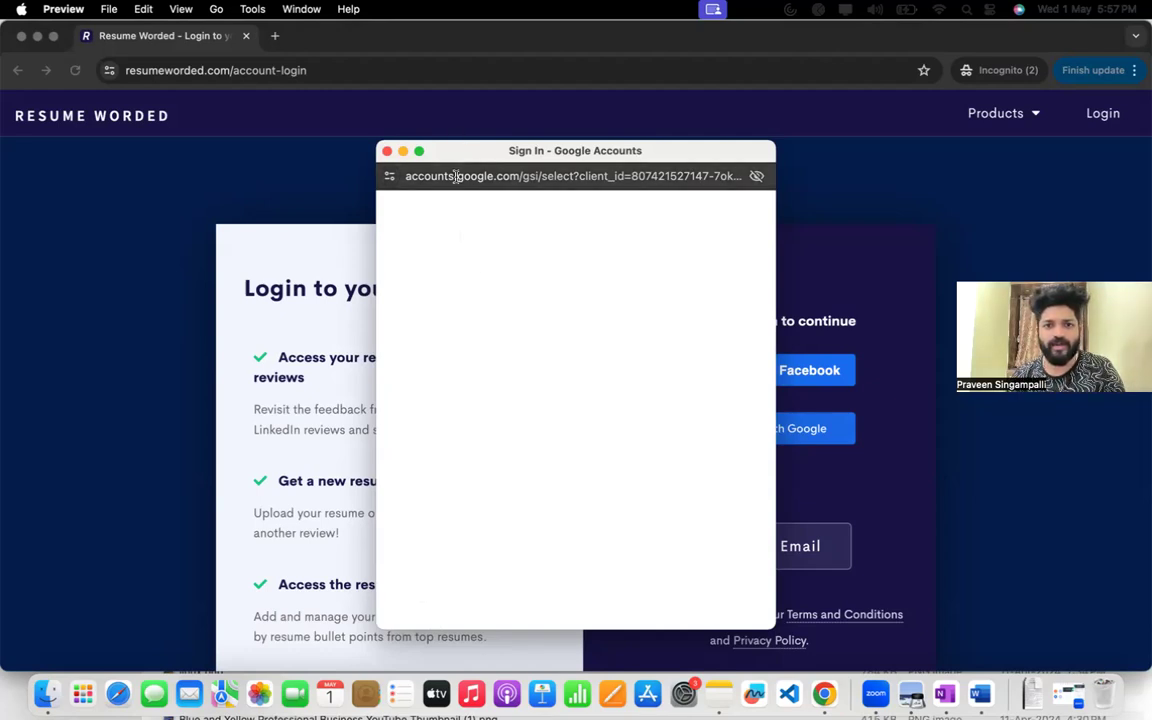
Close the blank Google sign-in window, restart the Google sign-in with the same account, and confirm signing in to resumeworded.com.
drag(485, 158, 703, 117)
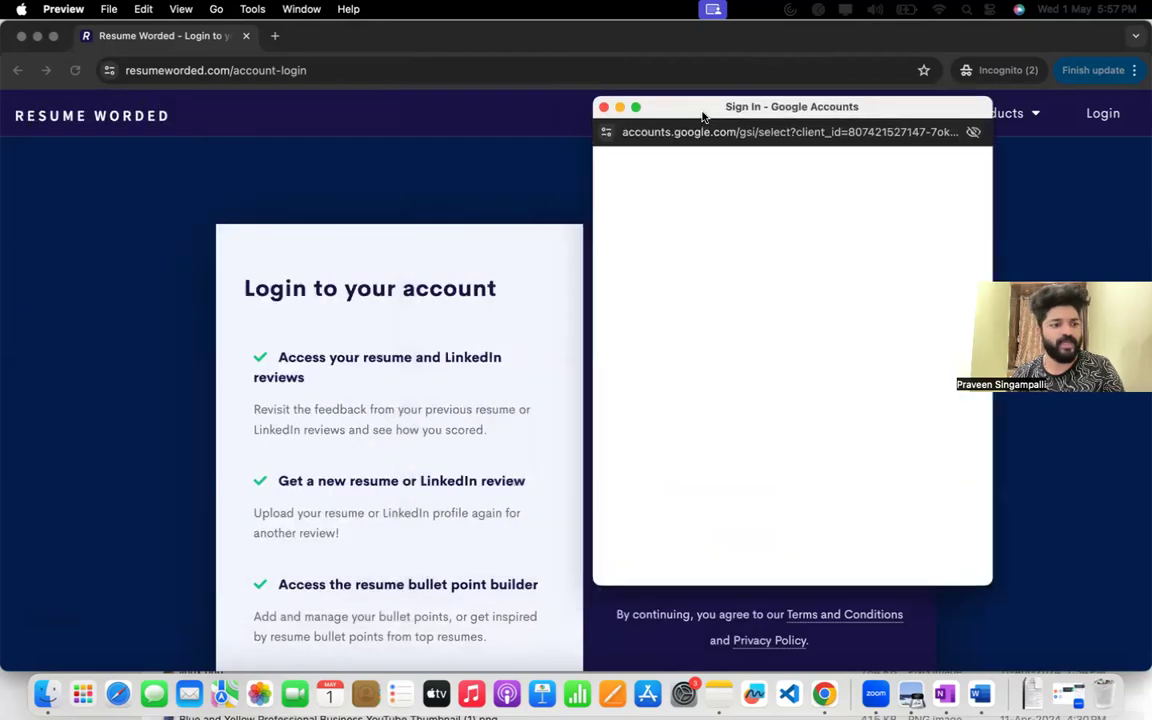
click(604, 107)
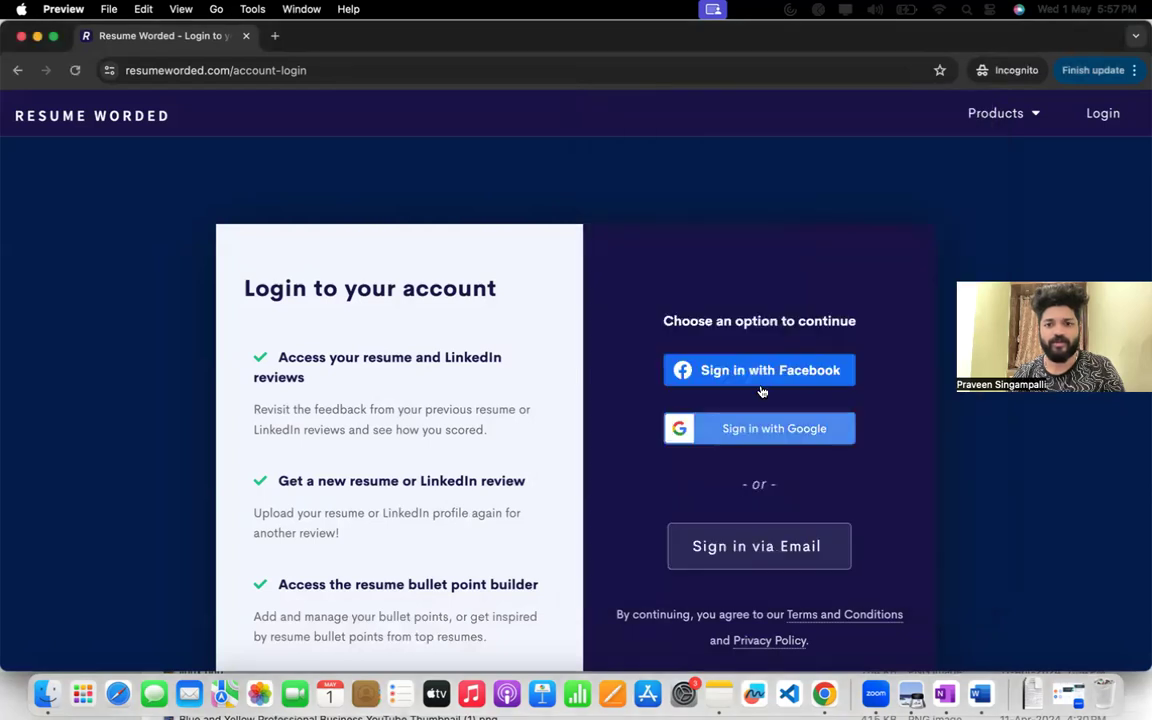
click(759, 421)
click(521, 350)
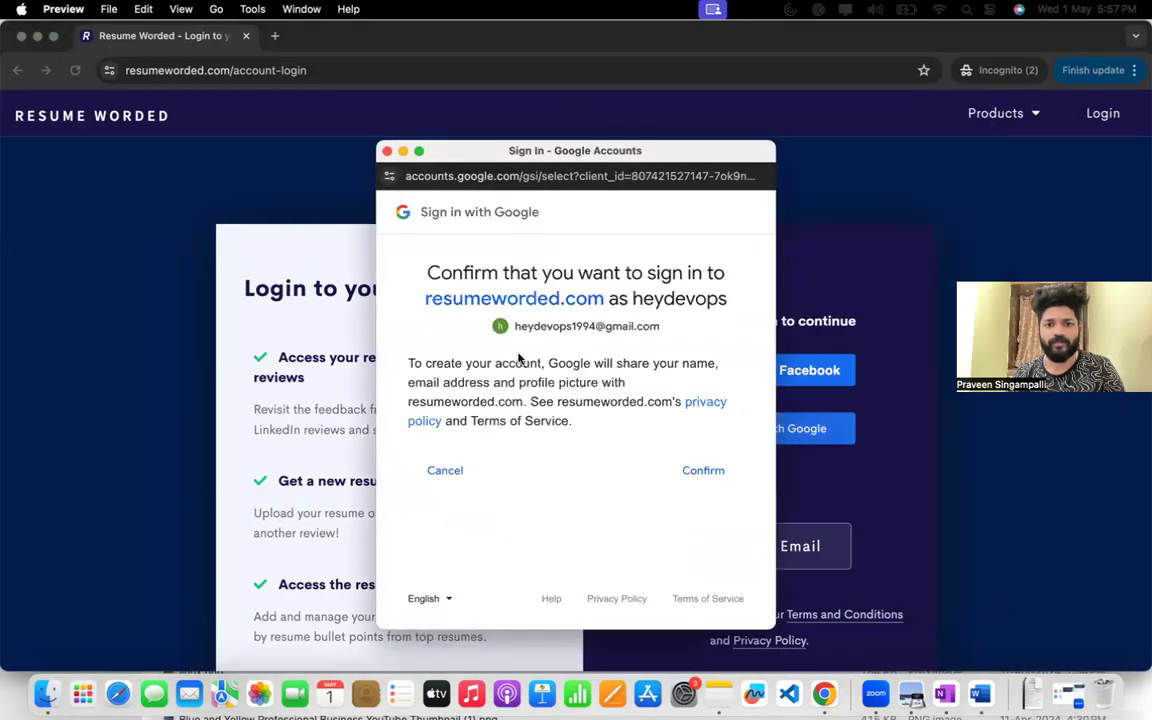
click(703, 474)
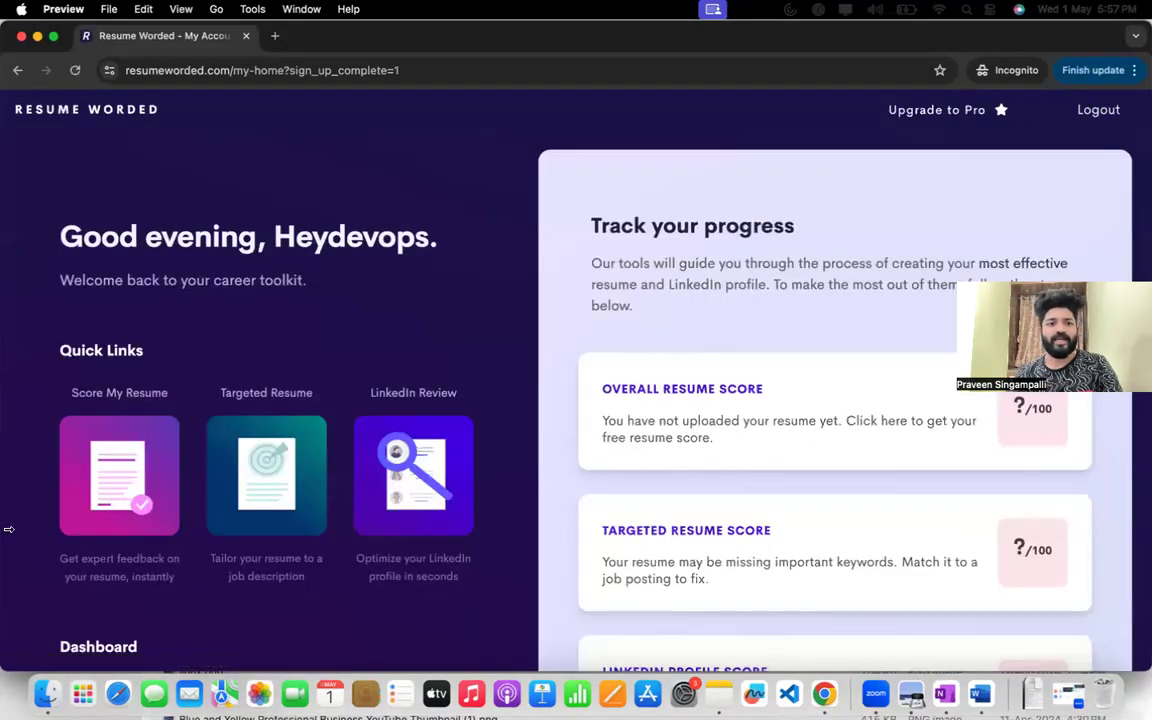
Start a résumé scoring at Mid-level and upload Modern_Simple_ATS_Friendly_LateX_CV__1_ (1).pdf from Downloads.
click(118, 465)
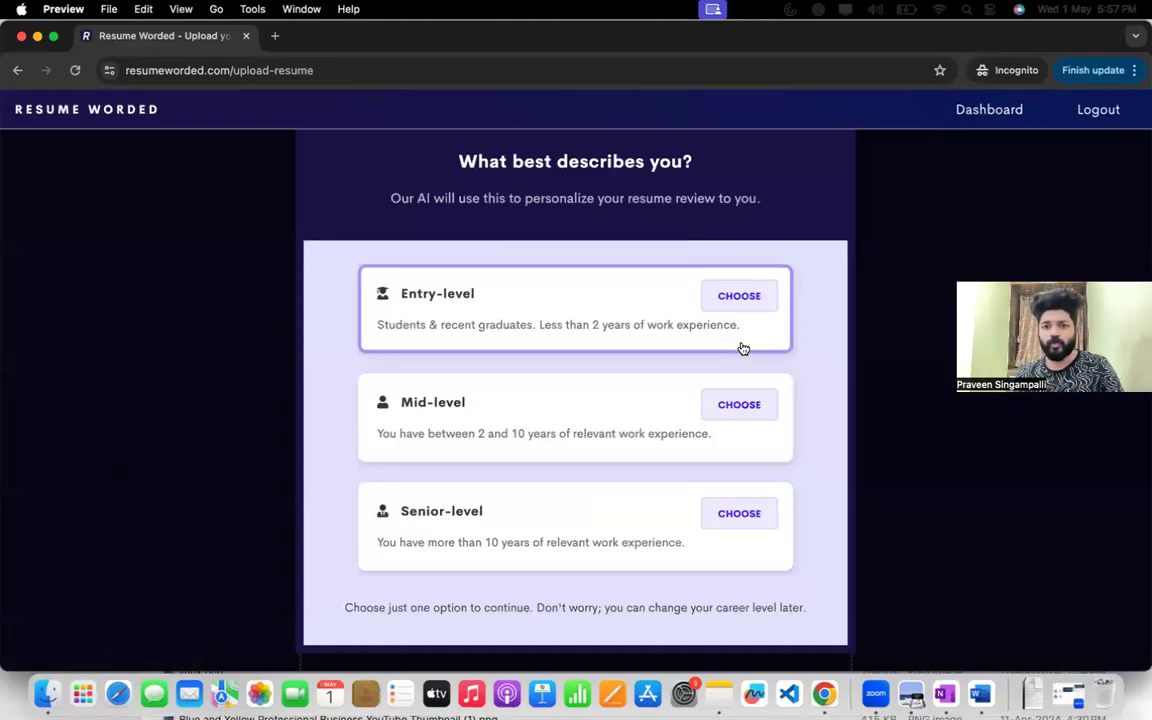
click(729, 408)
click(549, 496)
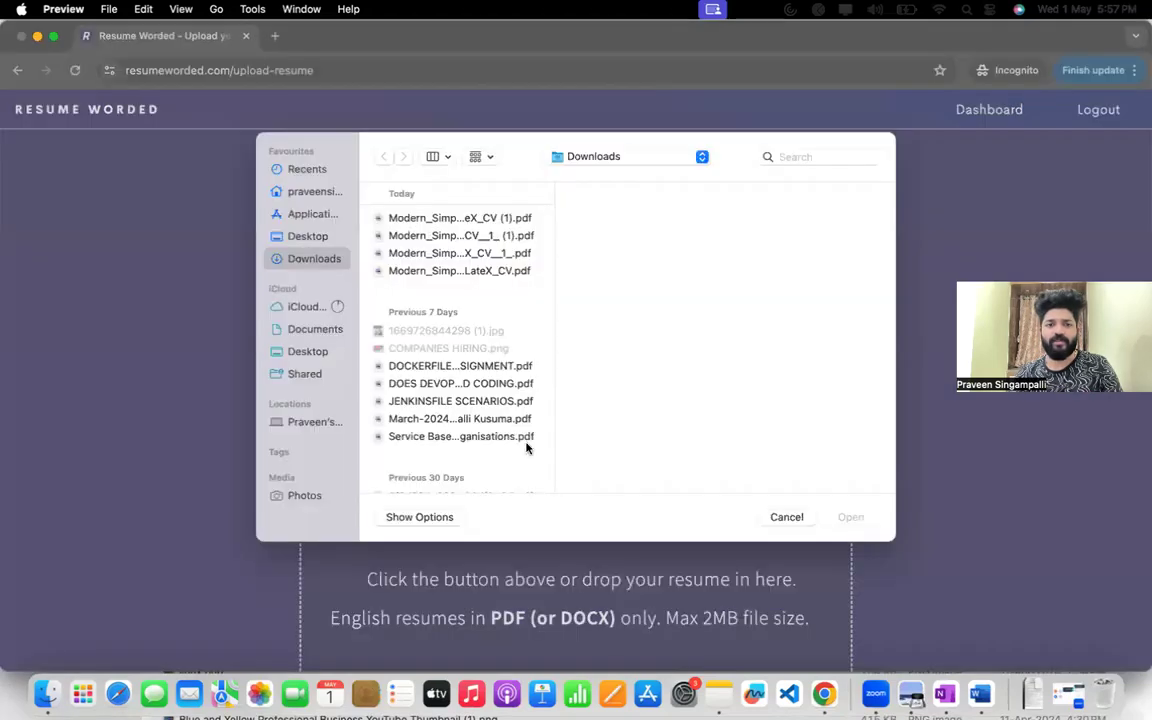
click(477, 226)
key(Down)
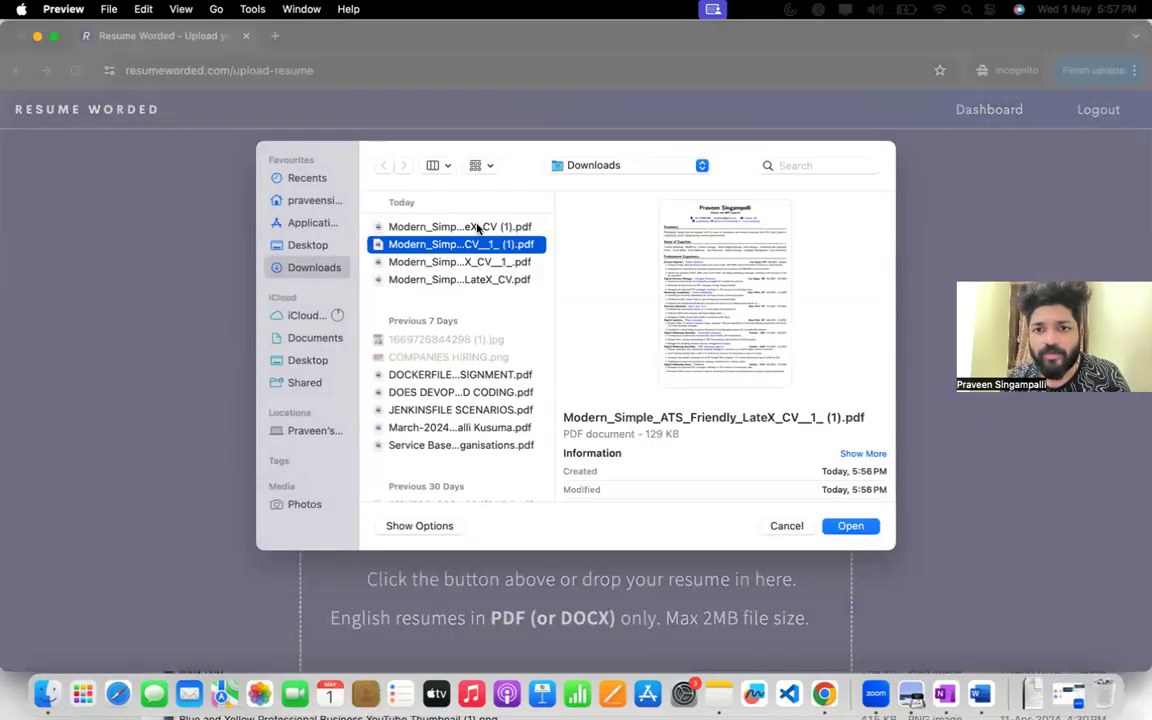
key(Return)
scroll(588, 342, down, 5)
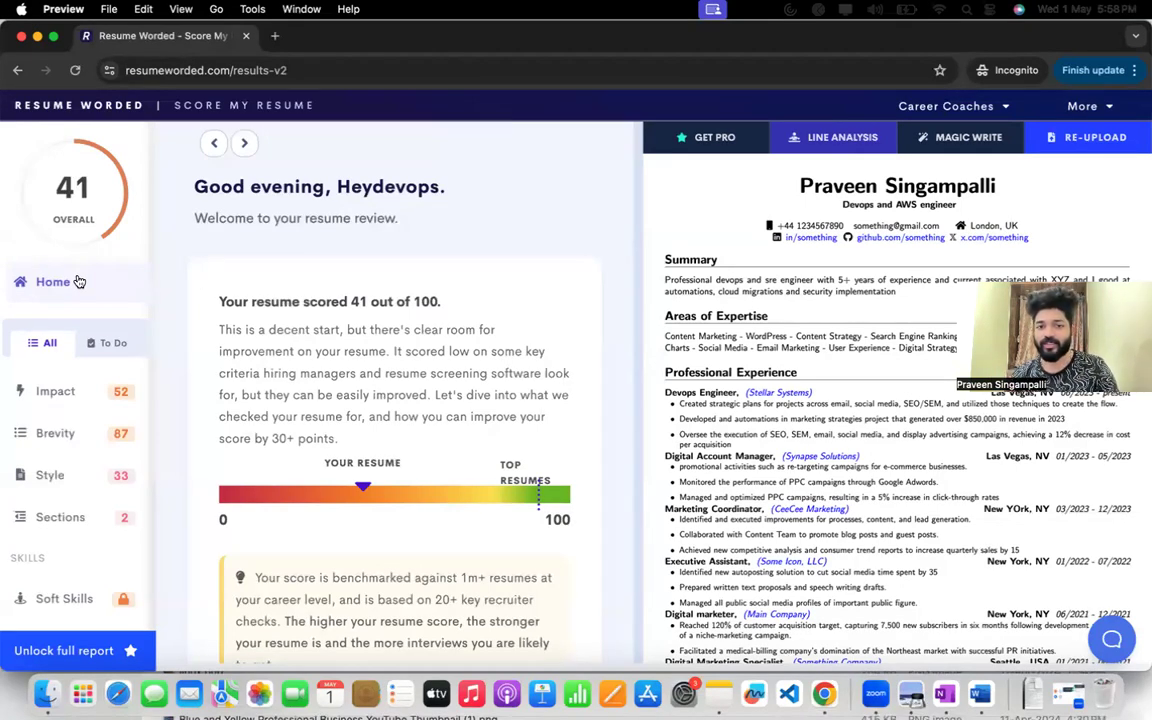
Check the re-upload dialog without uploading, and look through the category scores in the report, including Impact.
click(1082, 136)
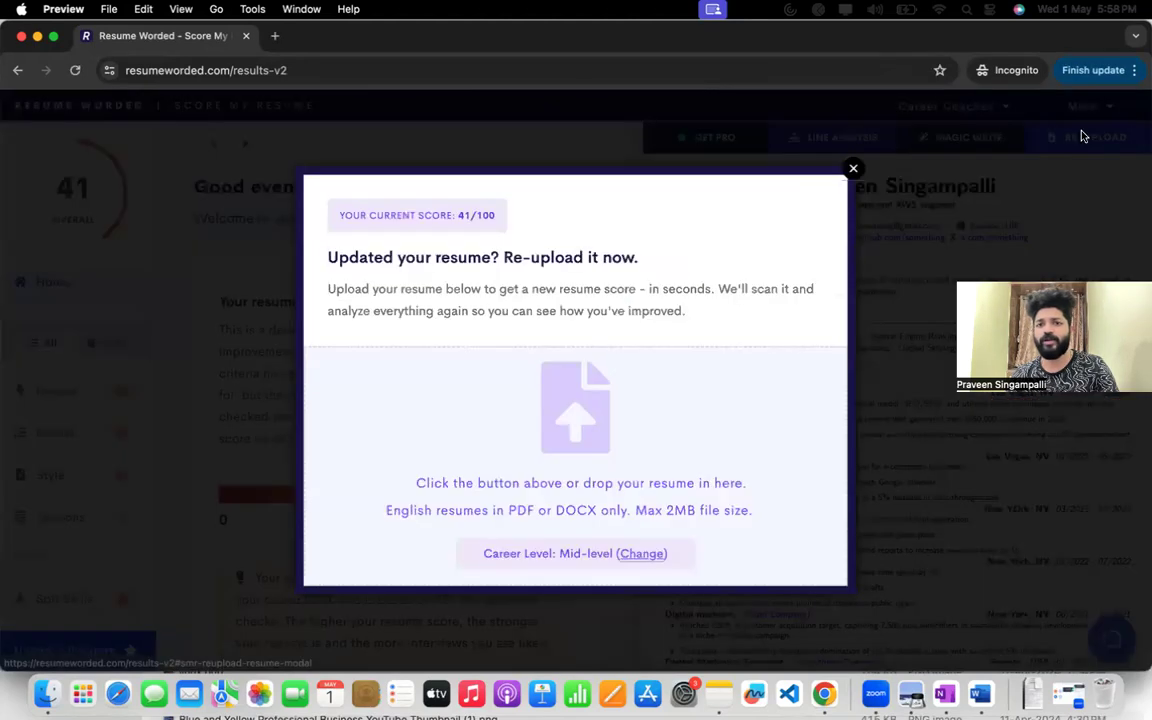
click(772, 160)
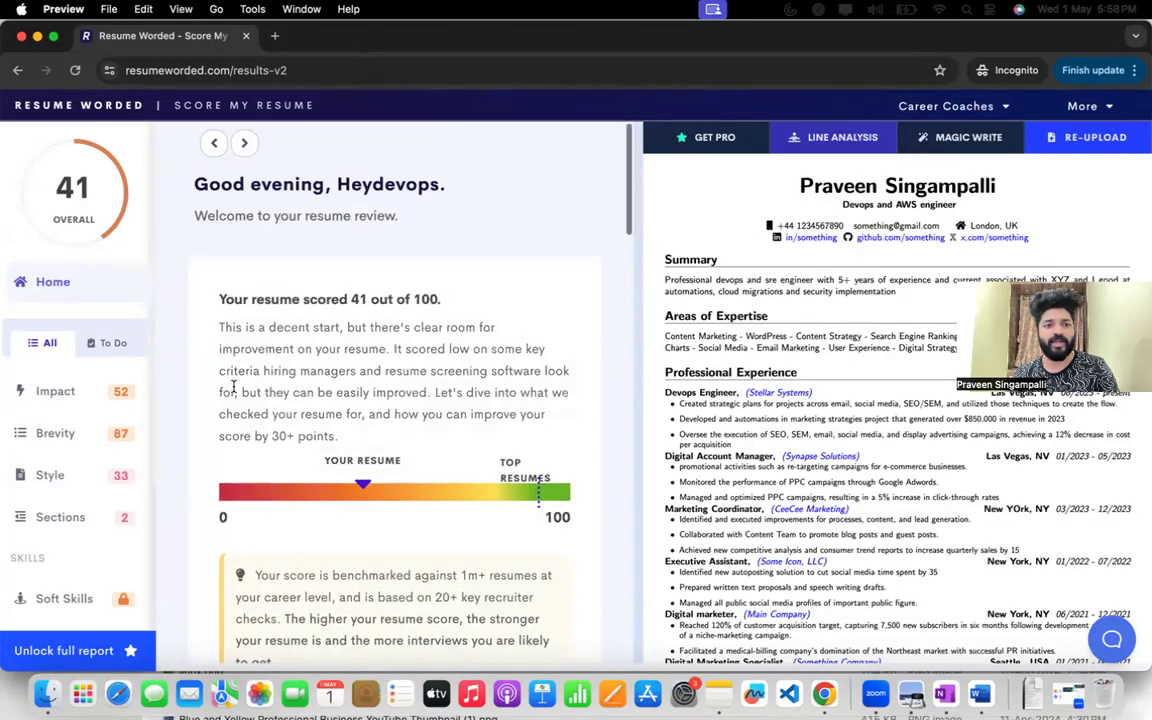
scroll(233, 386, down, 10)
scroll(233, 386, down, 5)
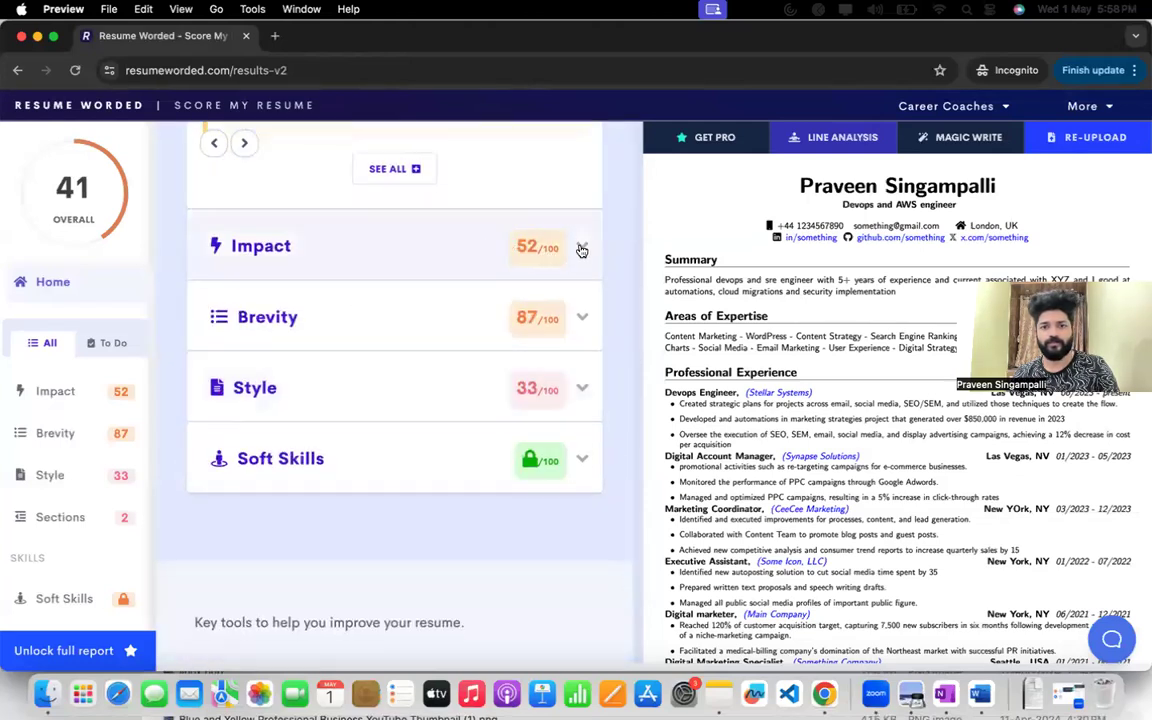
click(580, 246)
click(580, 246)
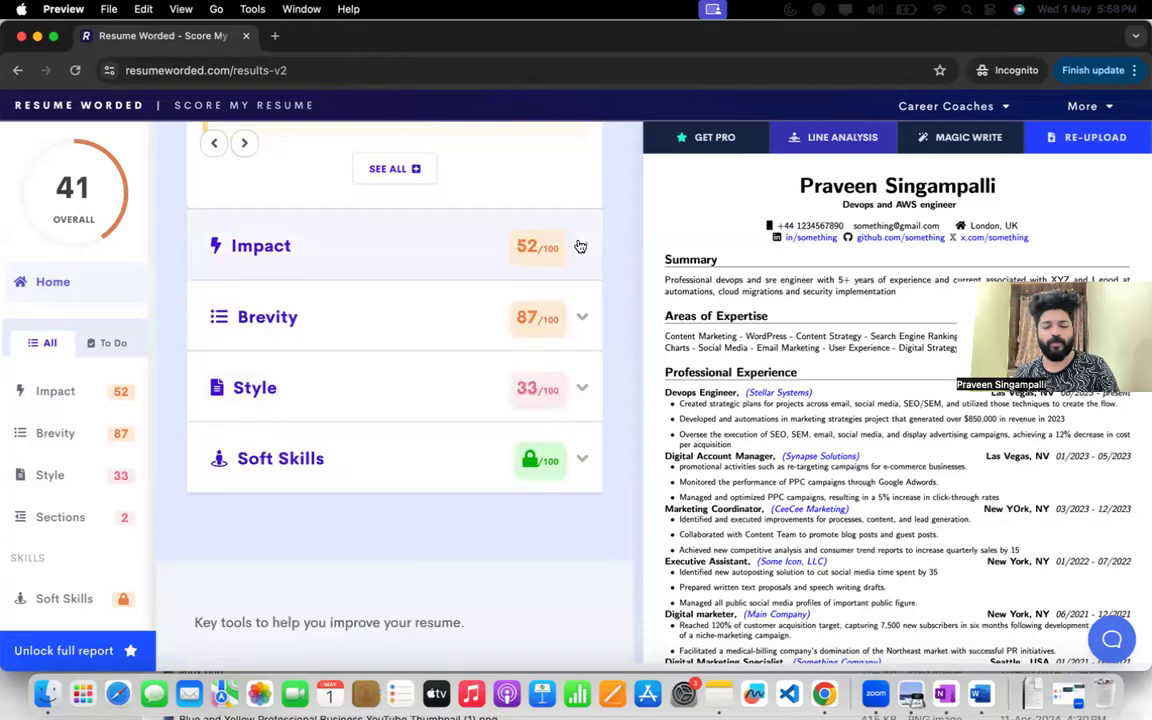
scroll(578, 245, up, 10)
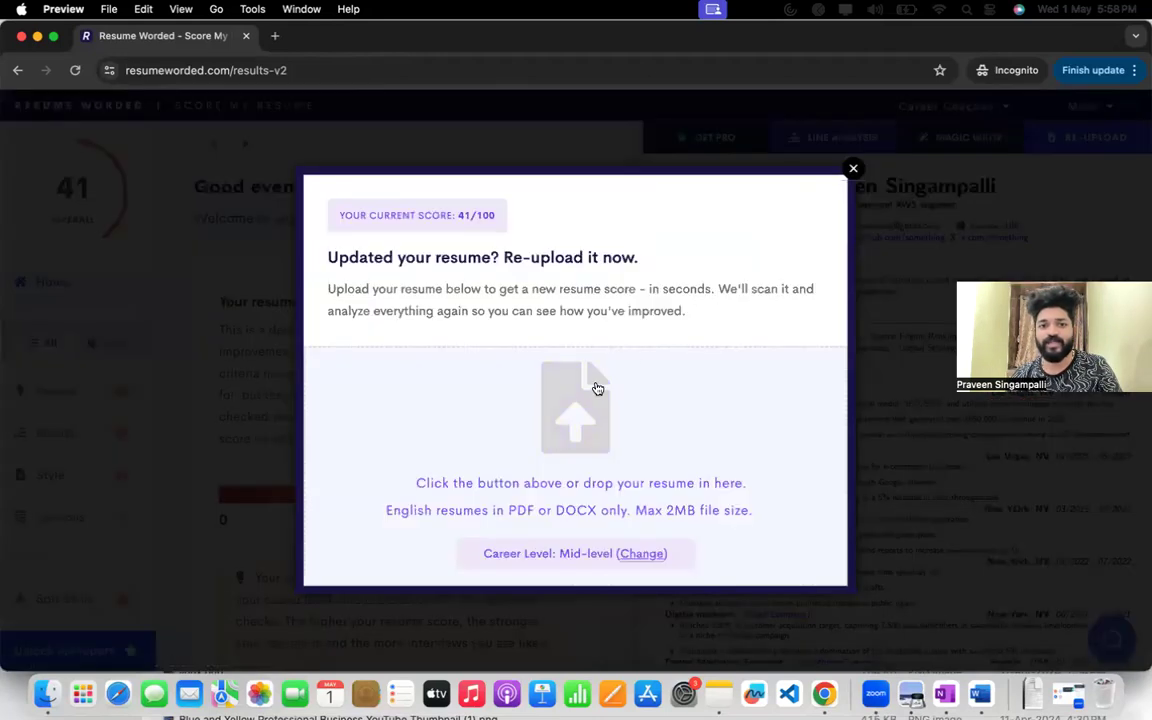
Change the career level to Senior-level and upload Modern_Simple_ATS_Friendly_LateX_CV__1_ (1).pdf again for a new score.
click(638, 555)
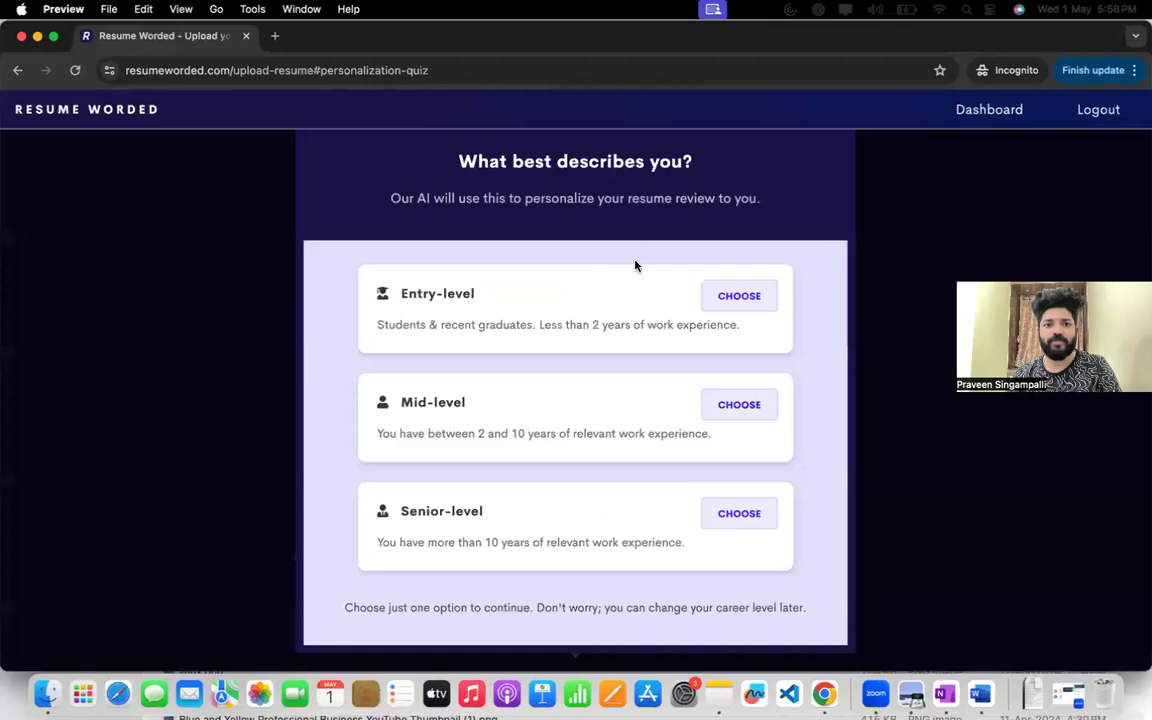
click(732, 512)
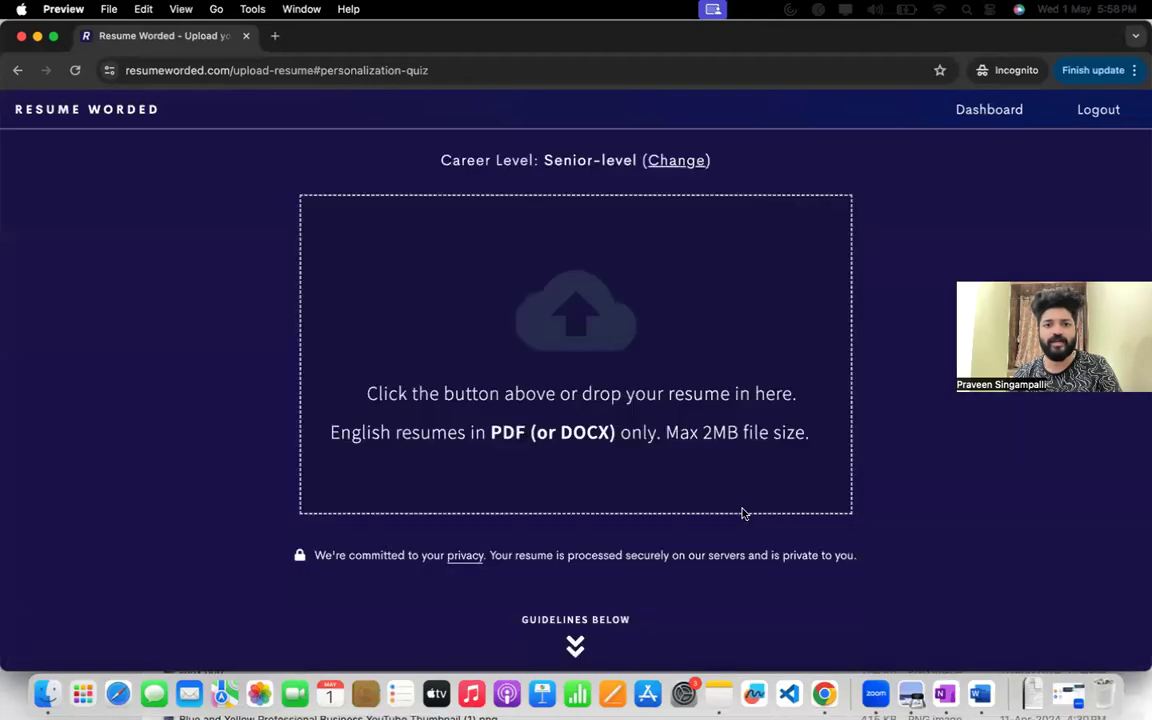
click(584, 320)
click(455, 262)
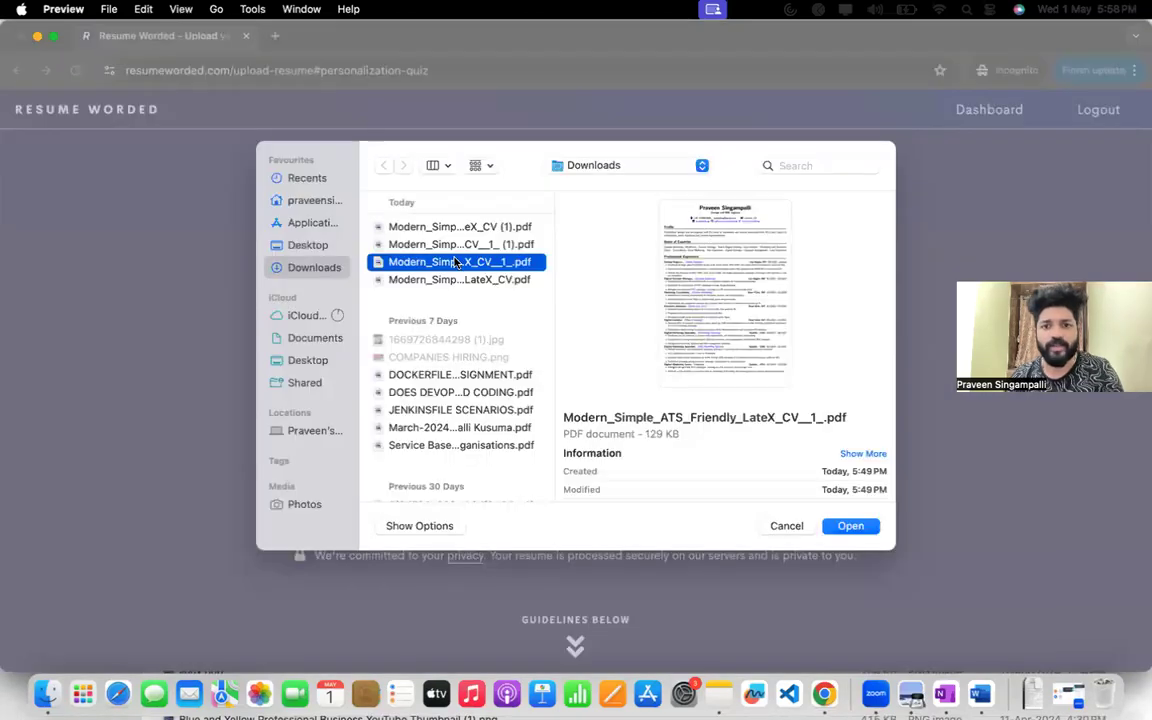
key(Up)
key(Return)
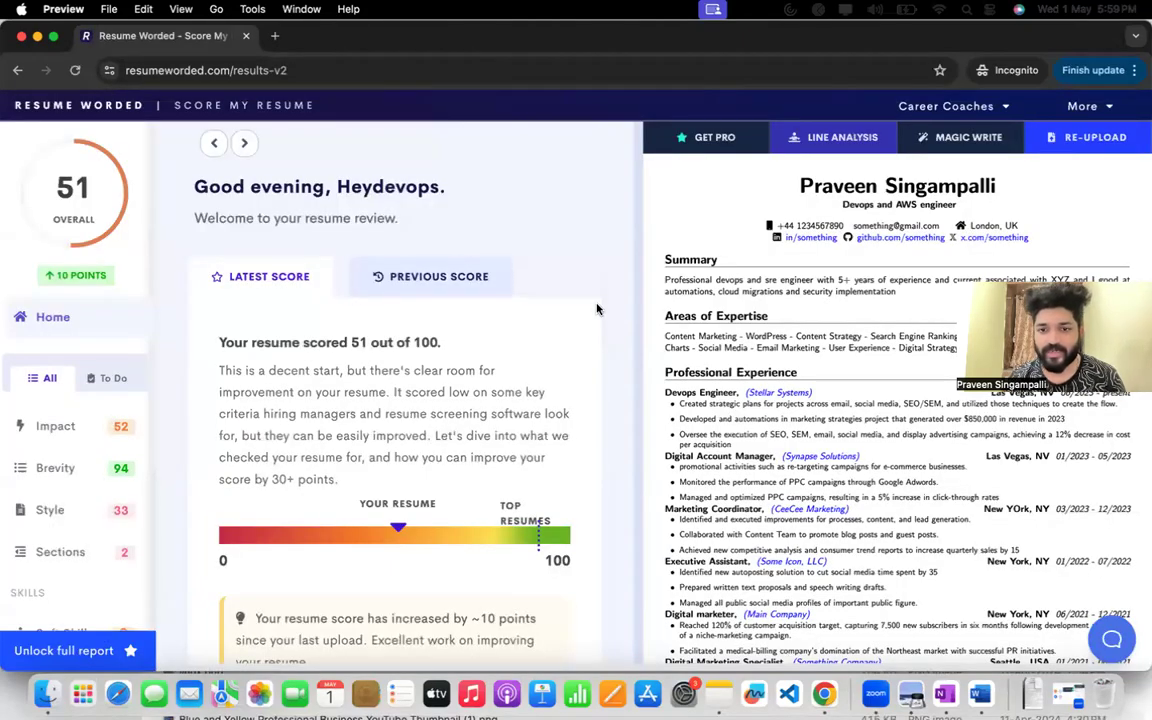
Open the Unnecessary sections recommendation from the new report and highlight the text flagged under Hobbies or Interests.
scroll(709, 428, down, 2)
scroll(363, 435, down, 8)
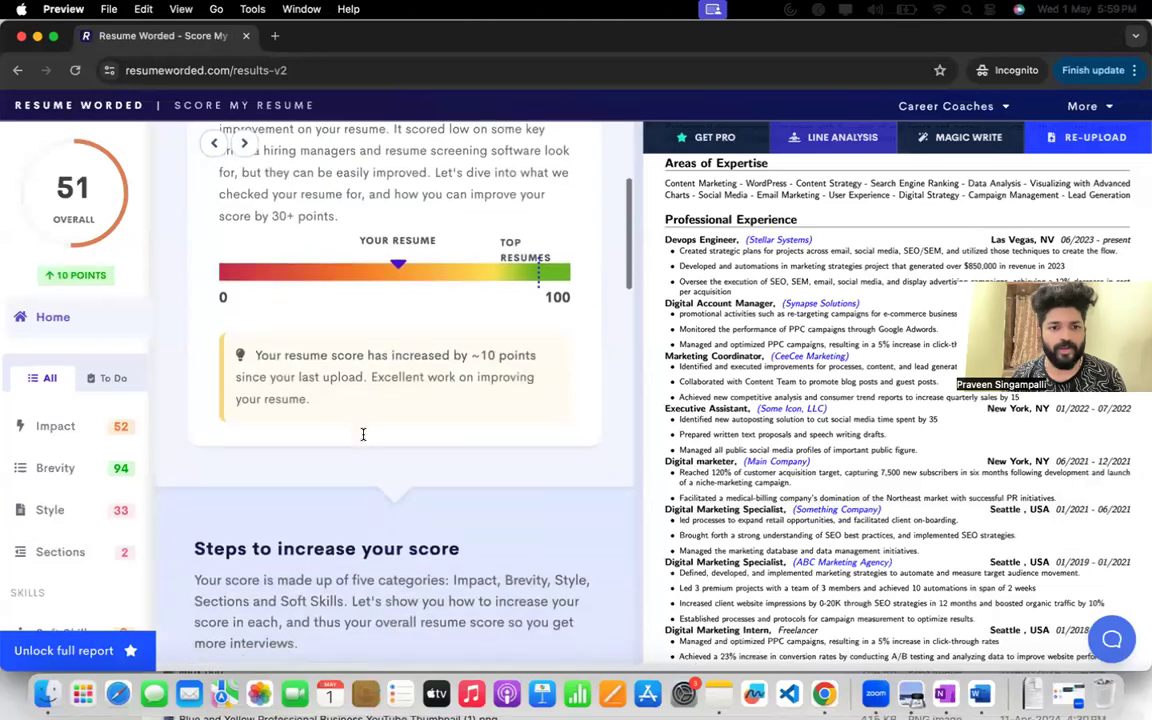
scroll(447, 434, down, 3)
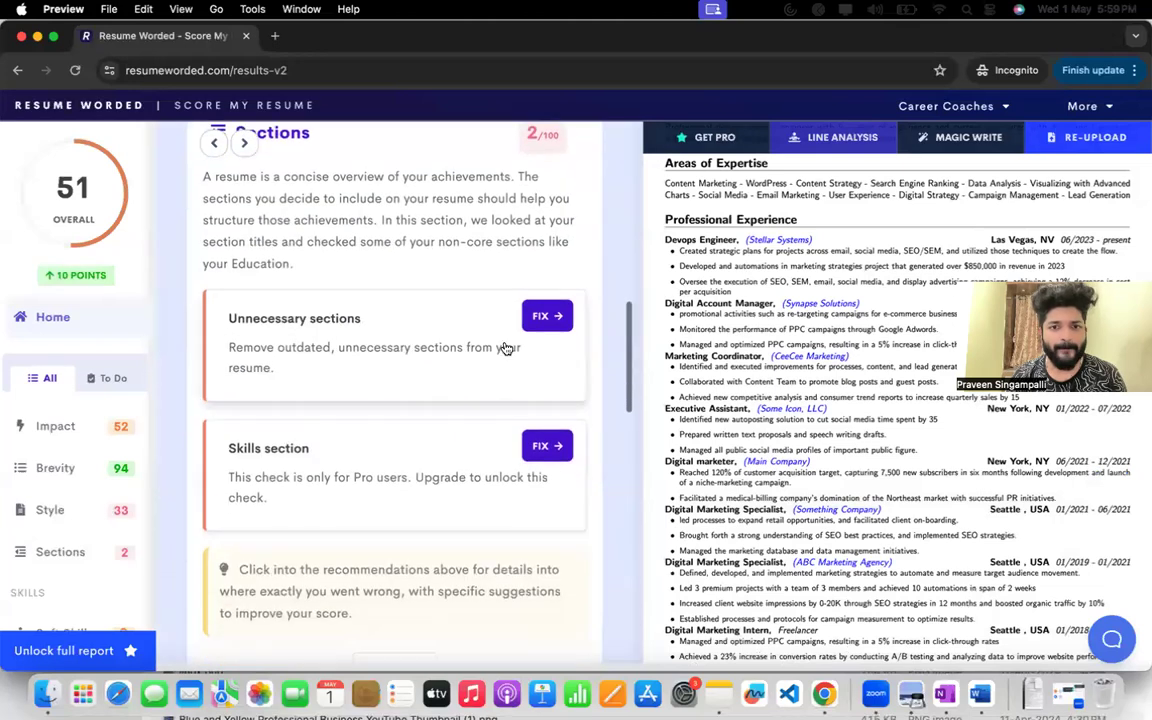
scroll(754, 480, down, 5)
scroll(754, 480, down, 7)
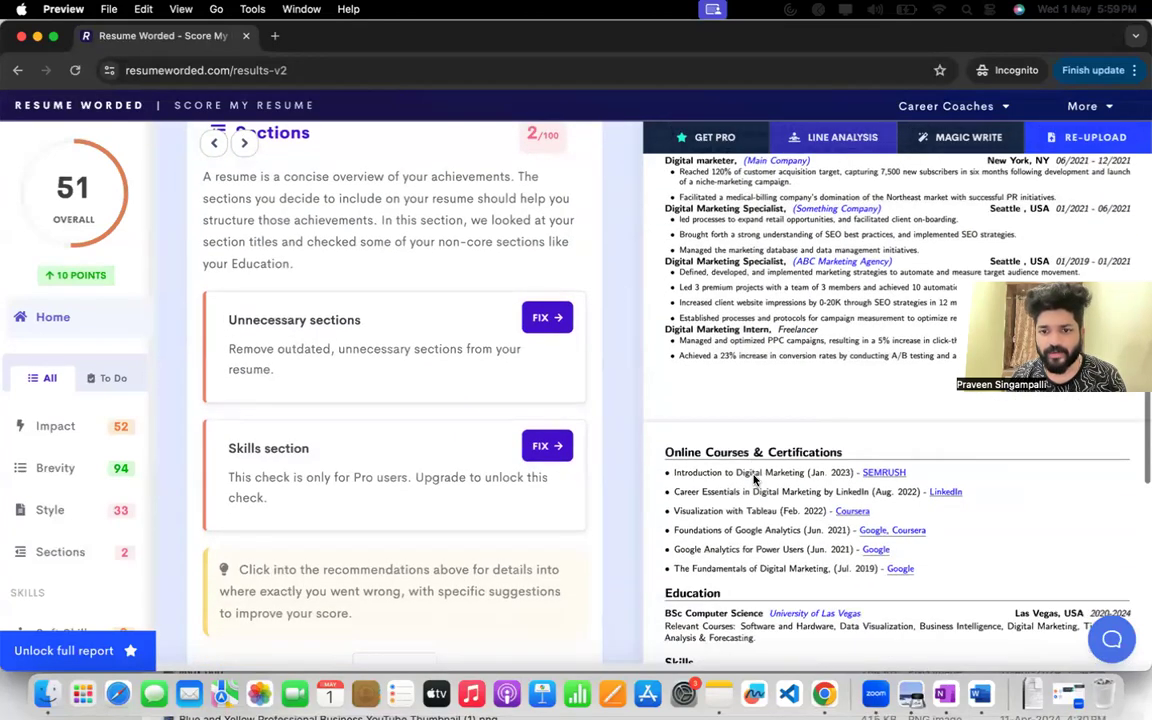
click(549, 326)
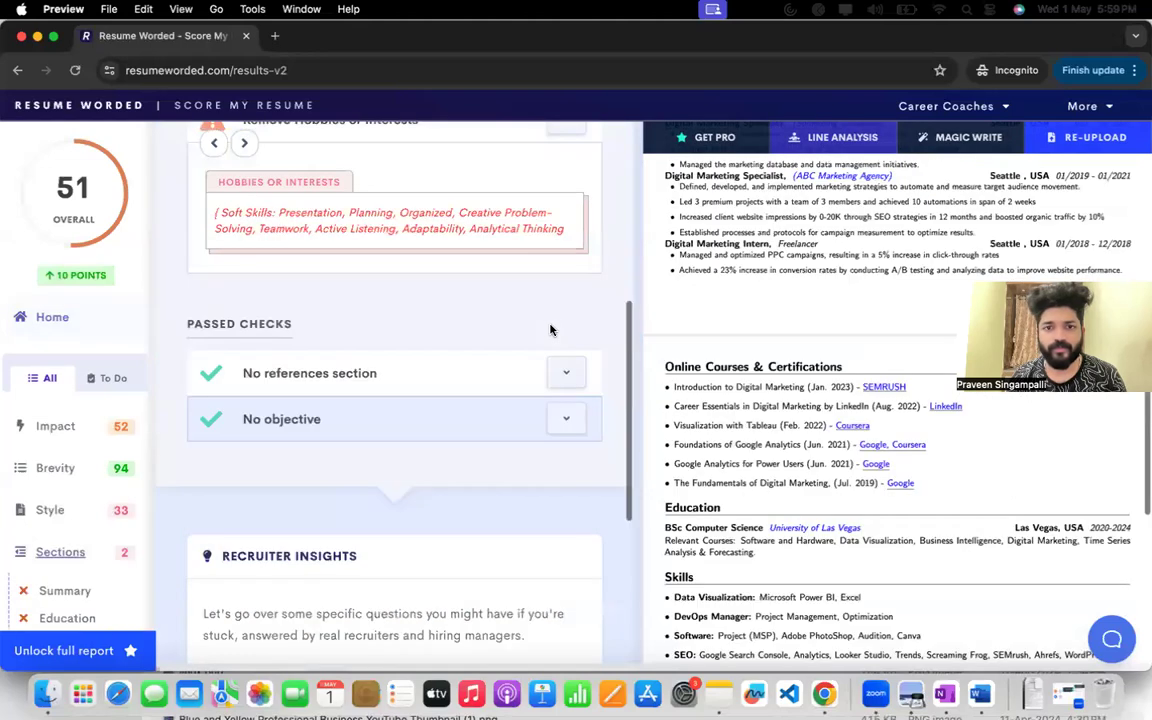
scroll(522, 340, down, 4)
drag(208, 390, 570, 404)
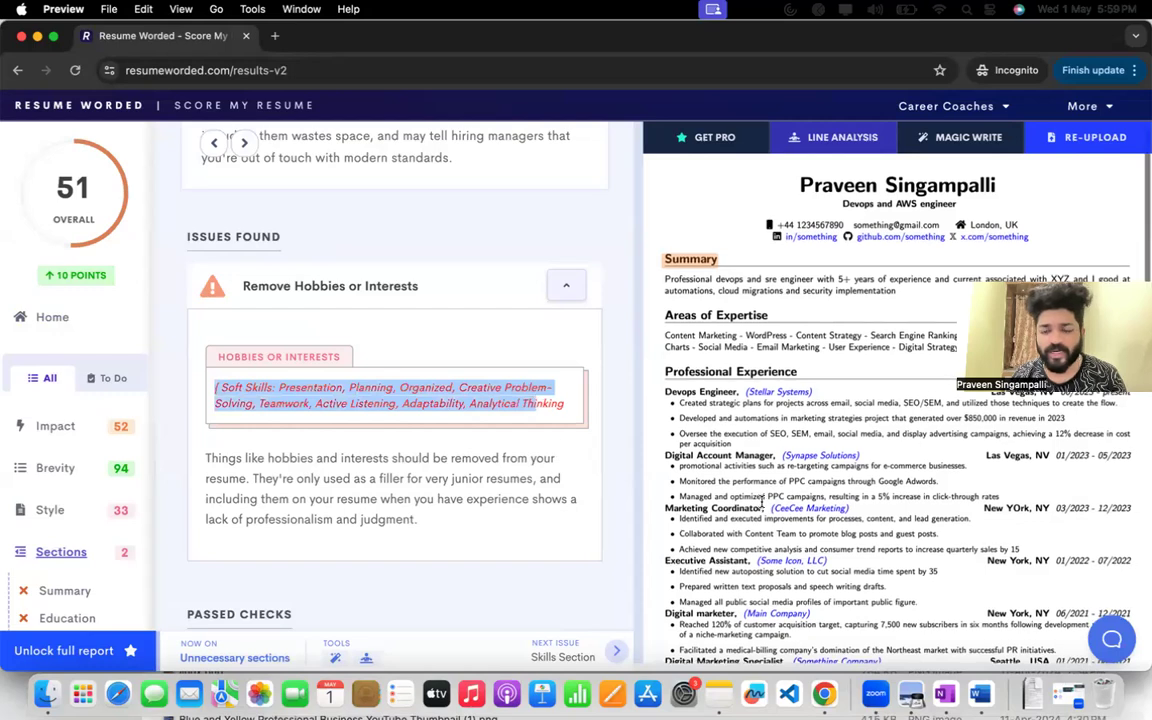
Find the flagged Soft Skills line in the résumé preview, highlight it, and look over the passed checks.
scroll(763, 505, down, 10)
scroll(335, 460, down, 3)
drag(672, 568, 760, 582)
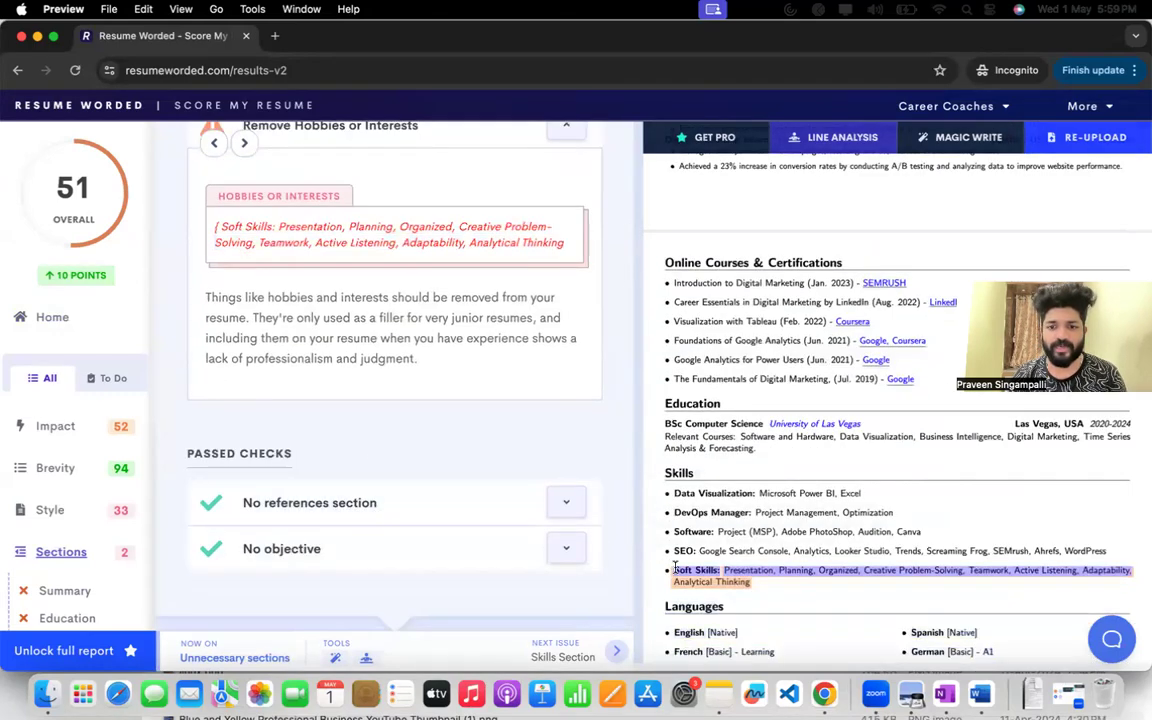
scroll(384, 477, down, 5)
scroll(384, 477, up, 10)
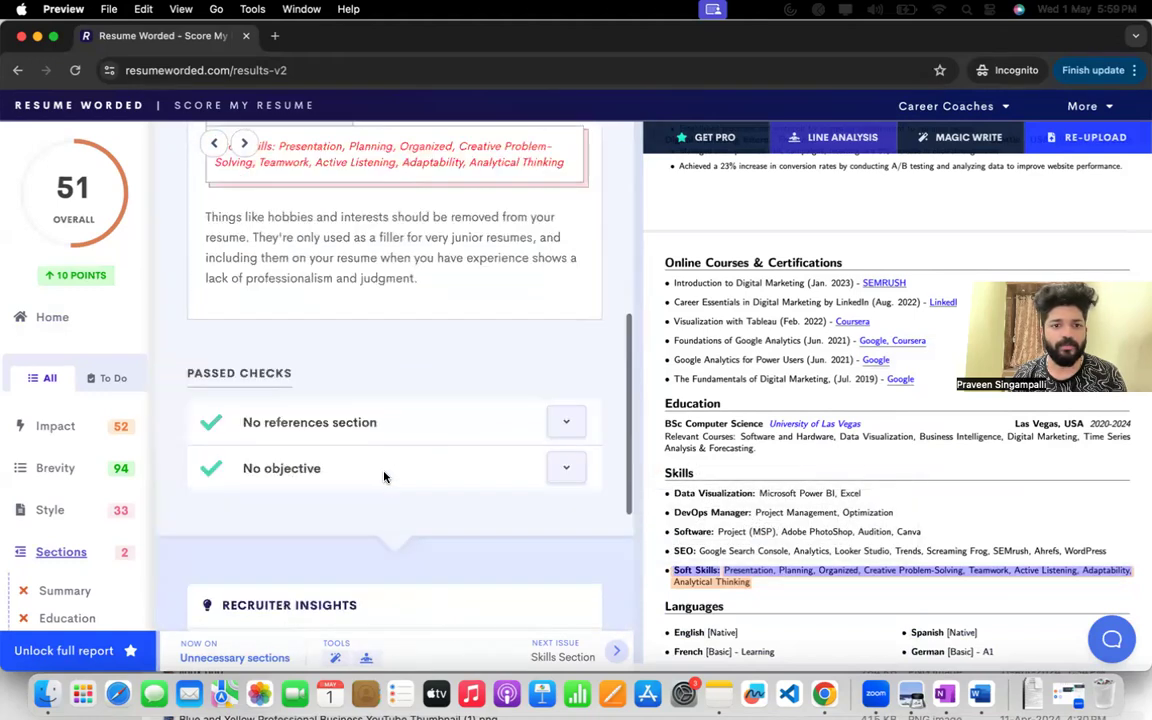
Return to the report's home overview, expand the Impact category, and open its Quantify impact recommendation.
click(216, 142)
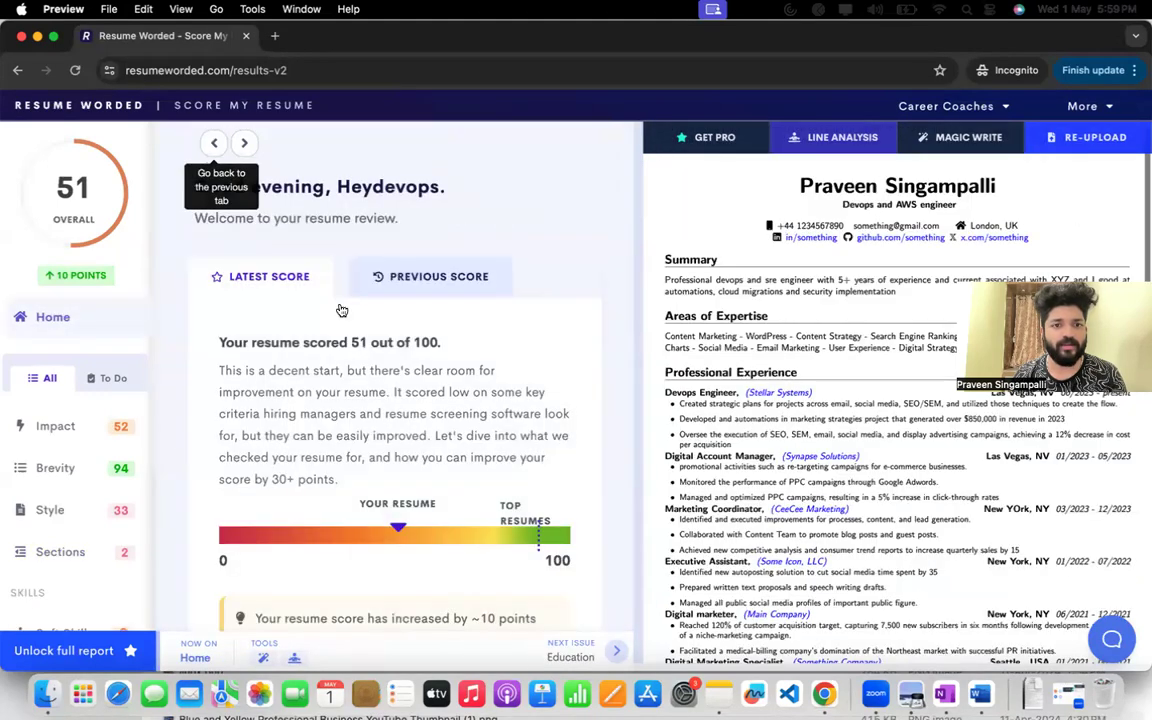
scroll(363, 343, down, 10)
scroll(363, 349, down, 8)
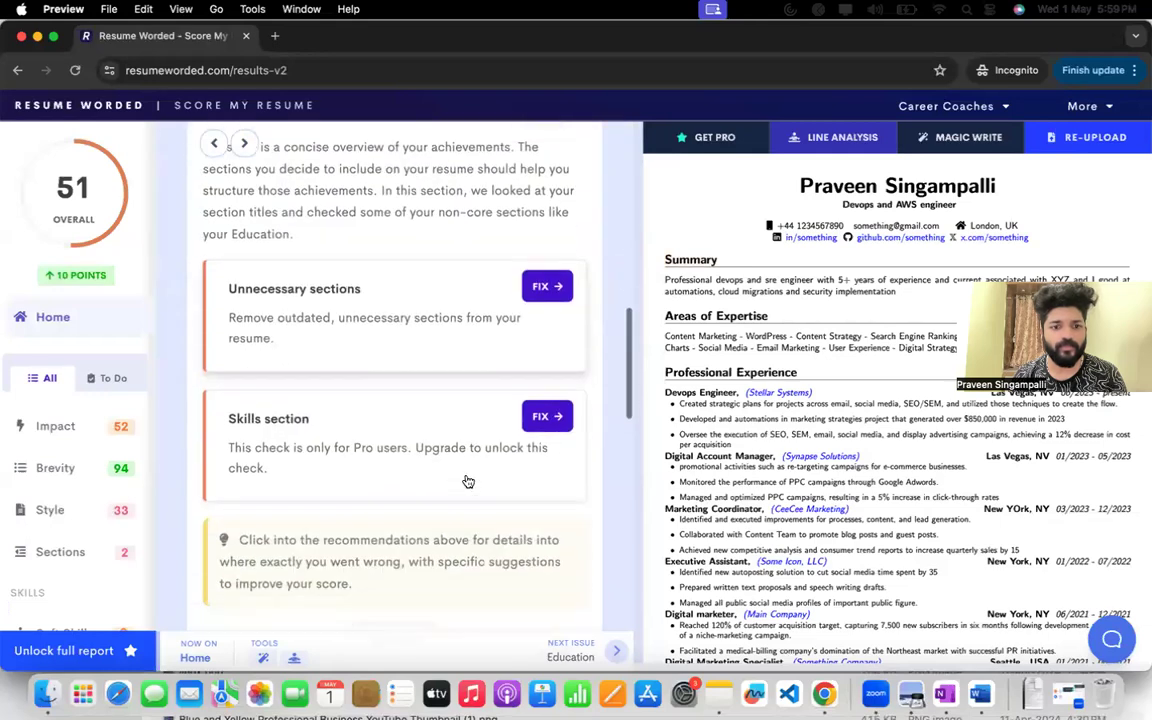
scroll(470, 468, down, 1)
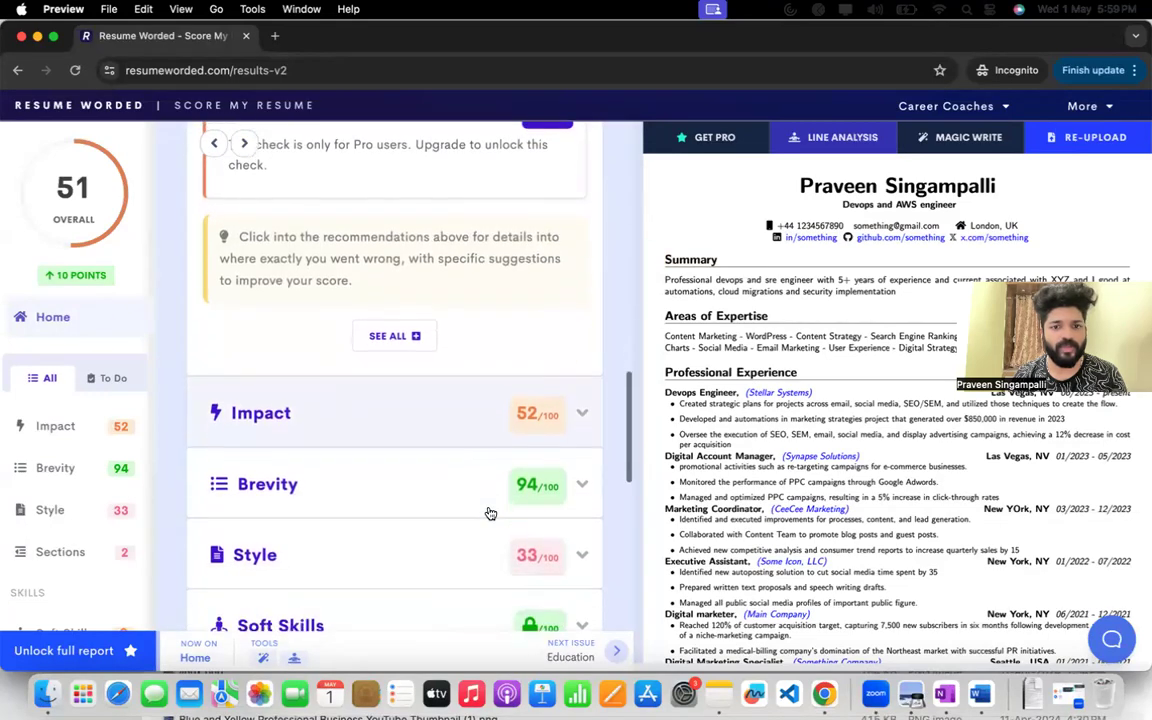
click(576, 412)
click(547, 407)
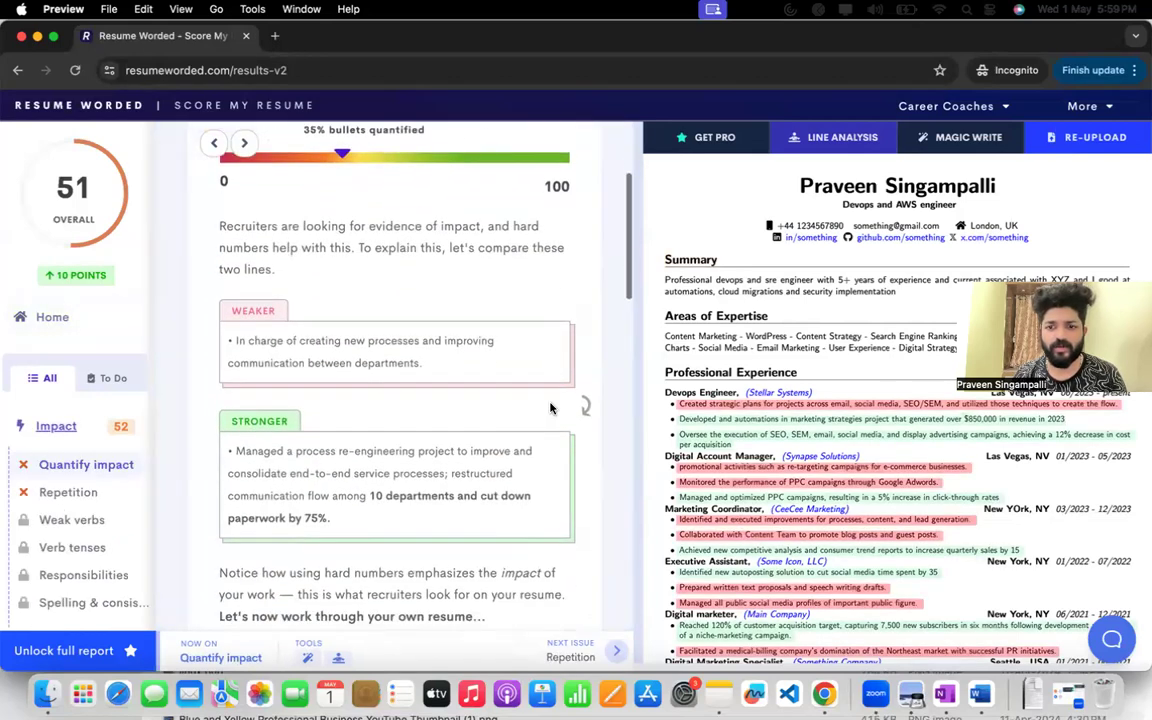
Read the advice on quantifying bullets, highlight the stronger example about process re-engineering, and dismiss the discount offer.
scroll(550, 405, down, 5)
mouse_move(709, 413)
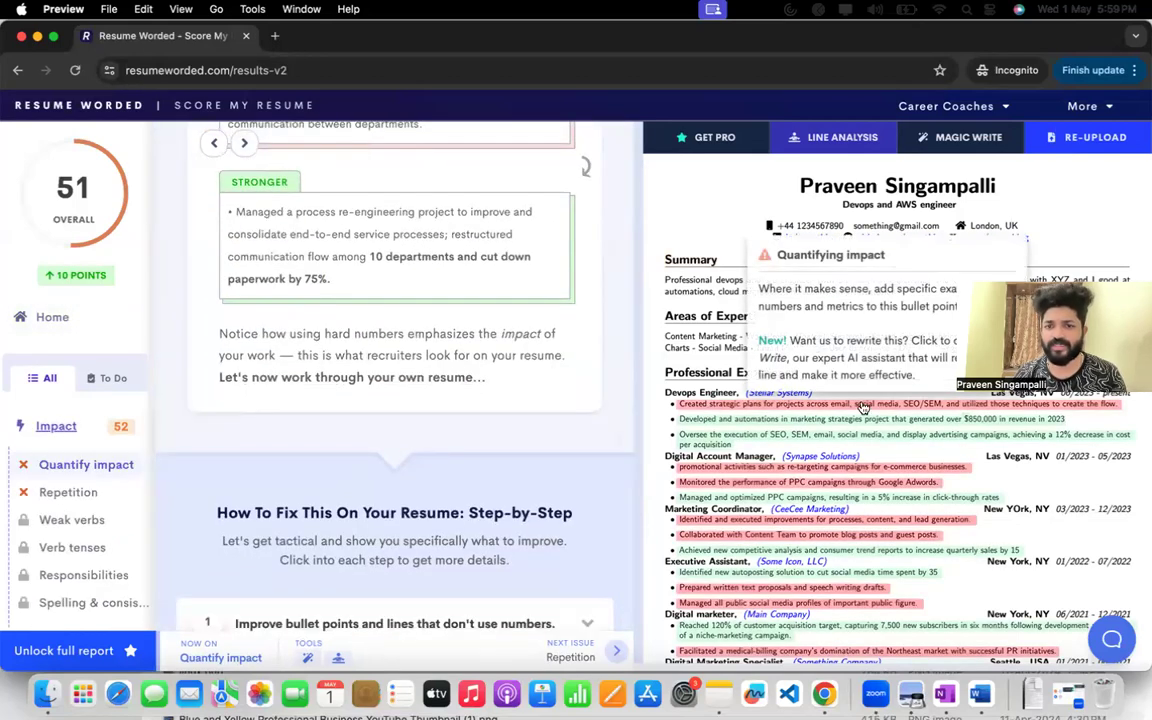
scroll(432, 399, up, 4)
drag(234, 475, 340, 545)
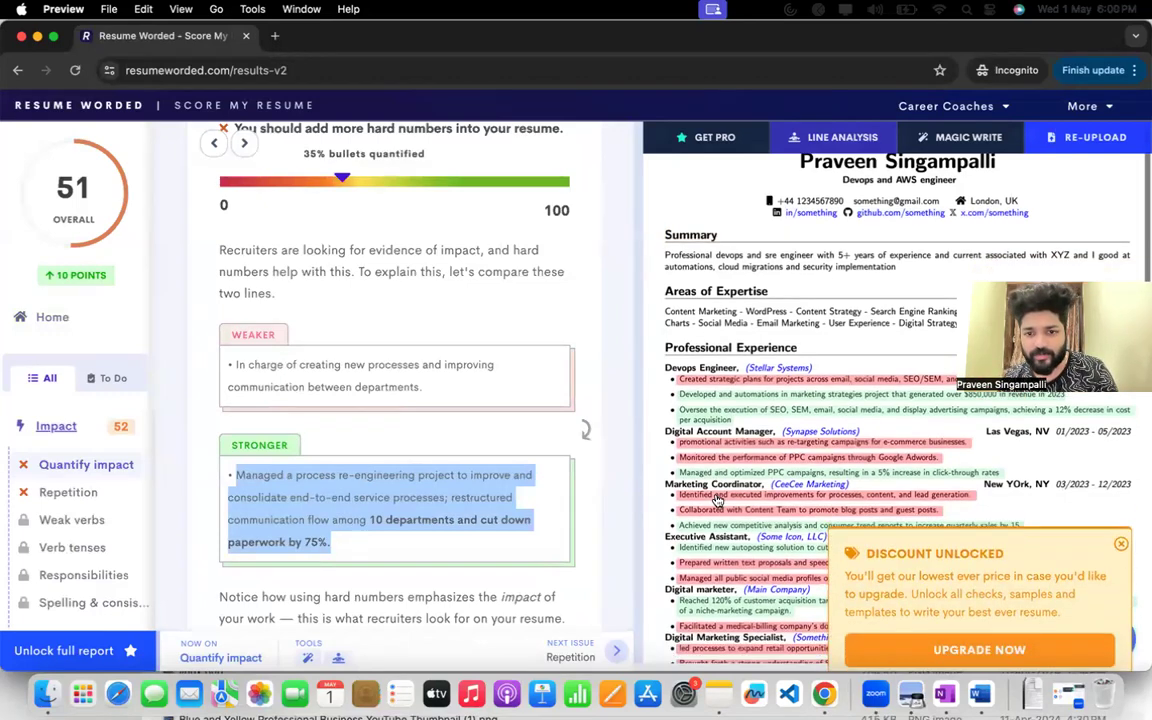
scroll(1129, 487, down, 3)
click(1121, 497)
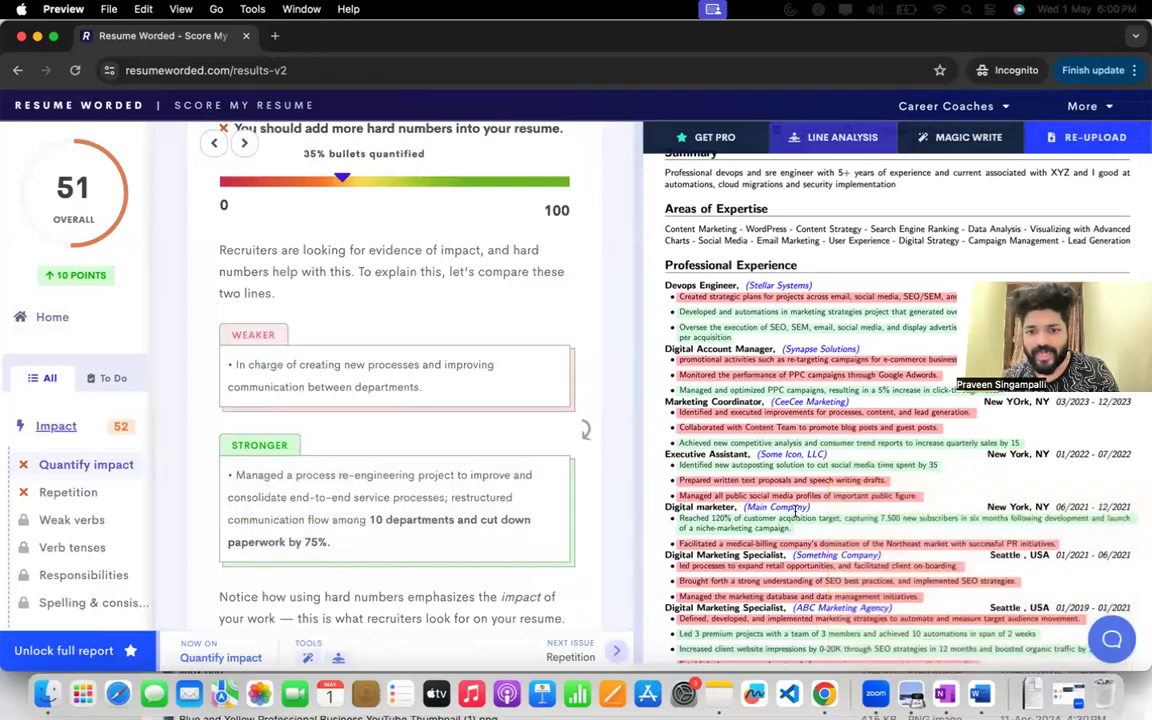
Examine which experience and certification bullets in the résumé preview are marked red or green for quantified impact.
scroll(795, 512, down, 2)
scroll(795, 512, down, 2)
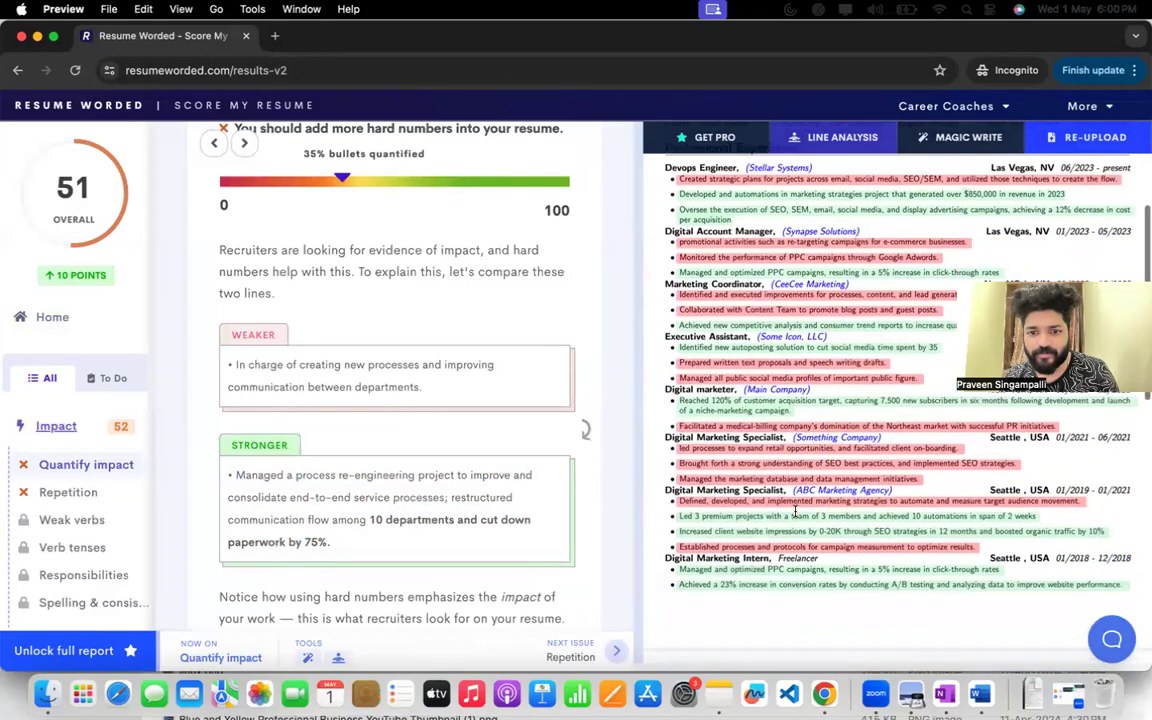
scroll(795, 512, up, 3)
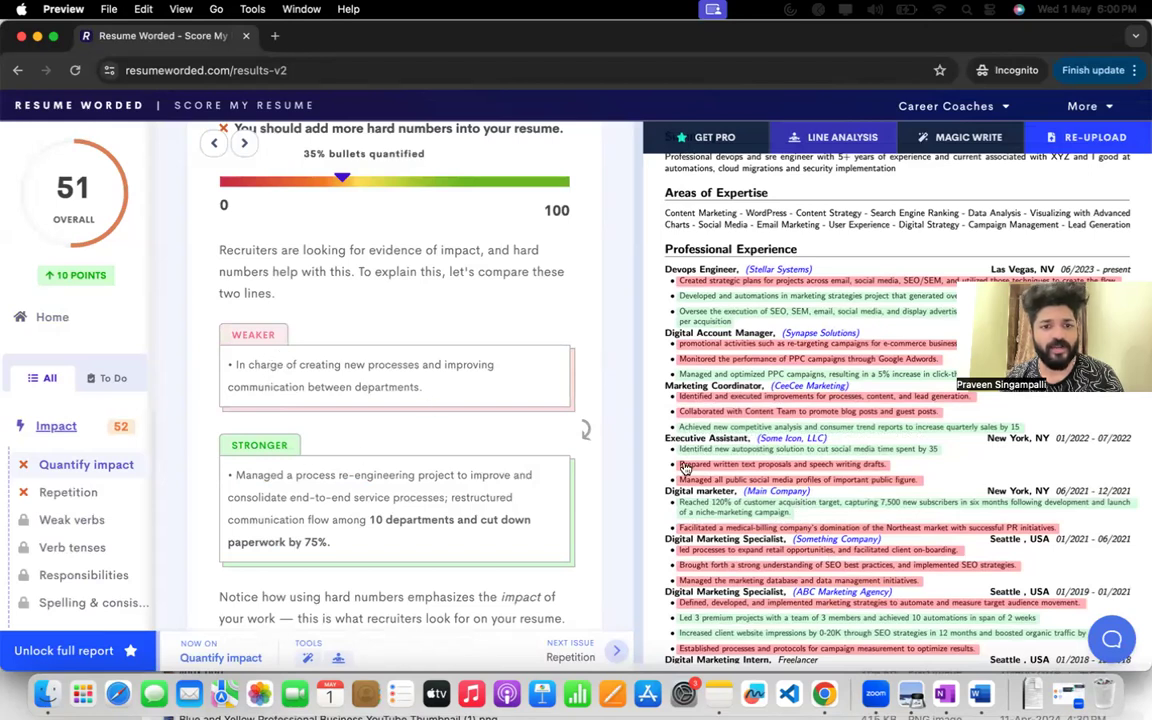
scroll(745, 488, down, 5)
scroll(745, 488, down, 10)
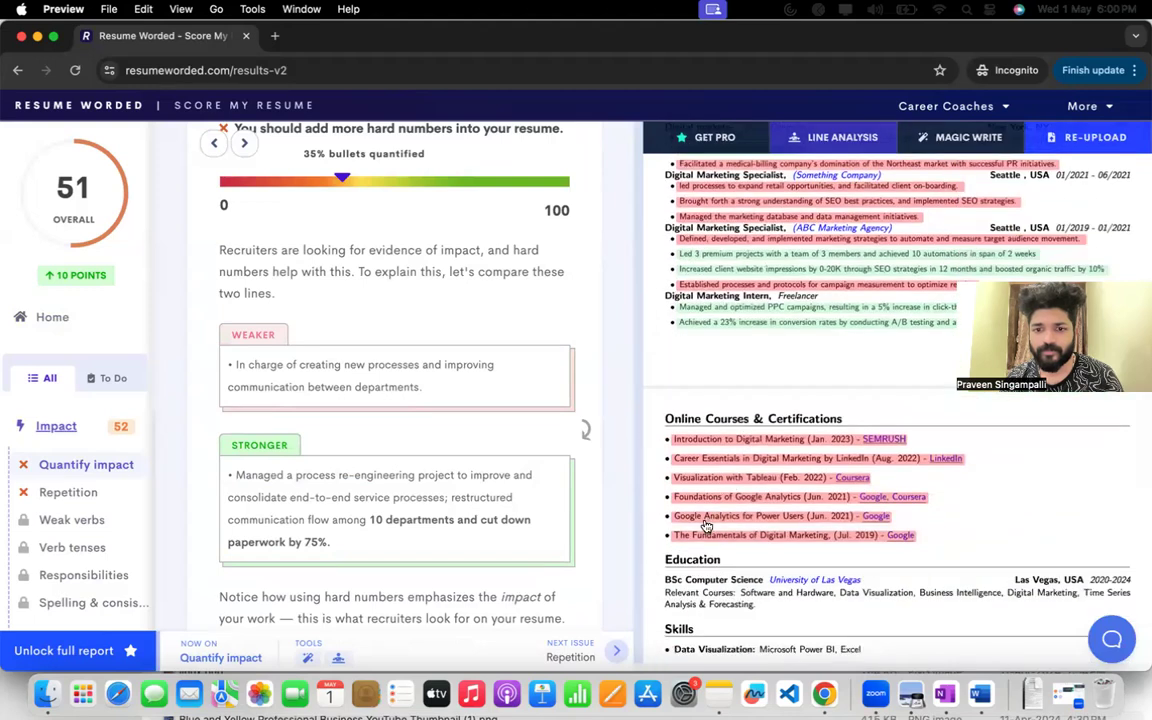
scroll(733, 483, down, 10)
scroll(705, 524, up, 12)
scroll(705, 524, up, 12)
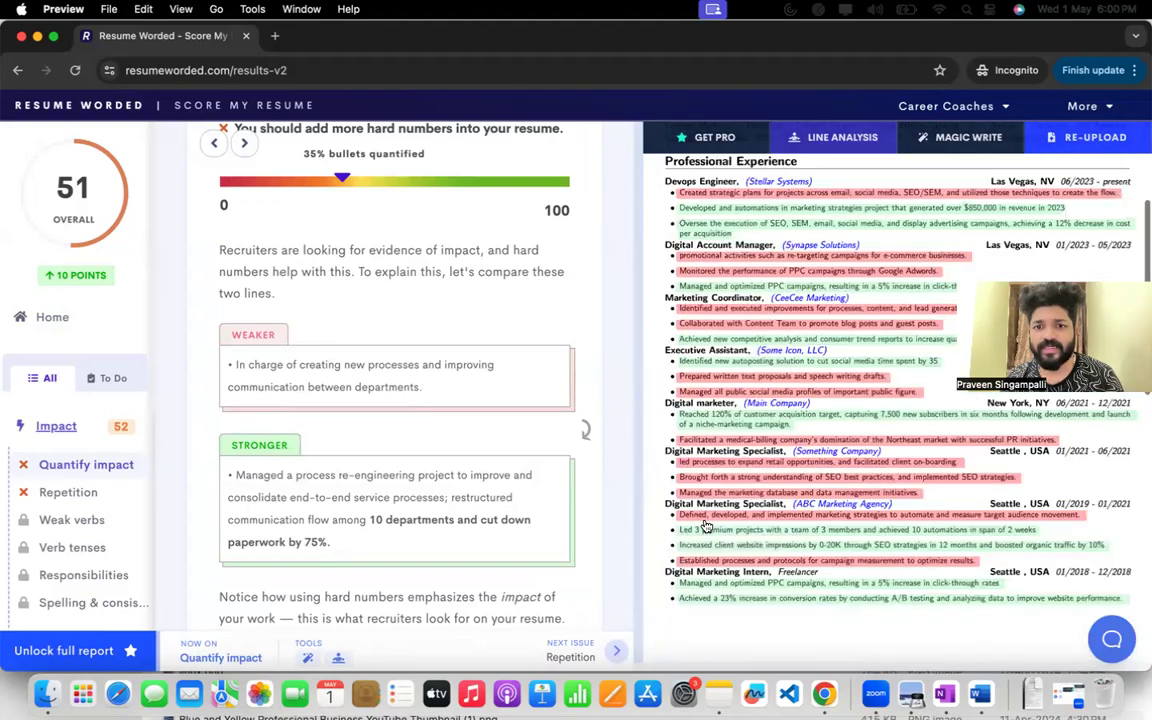
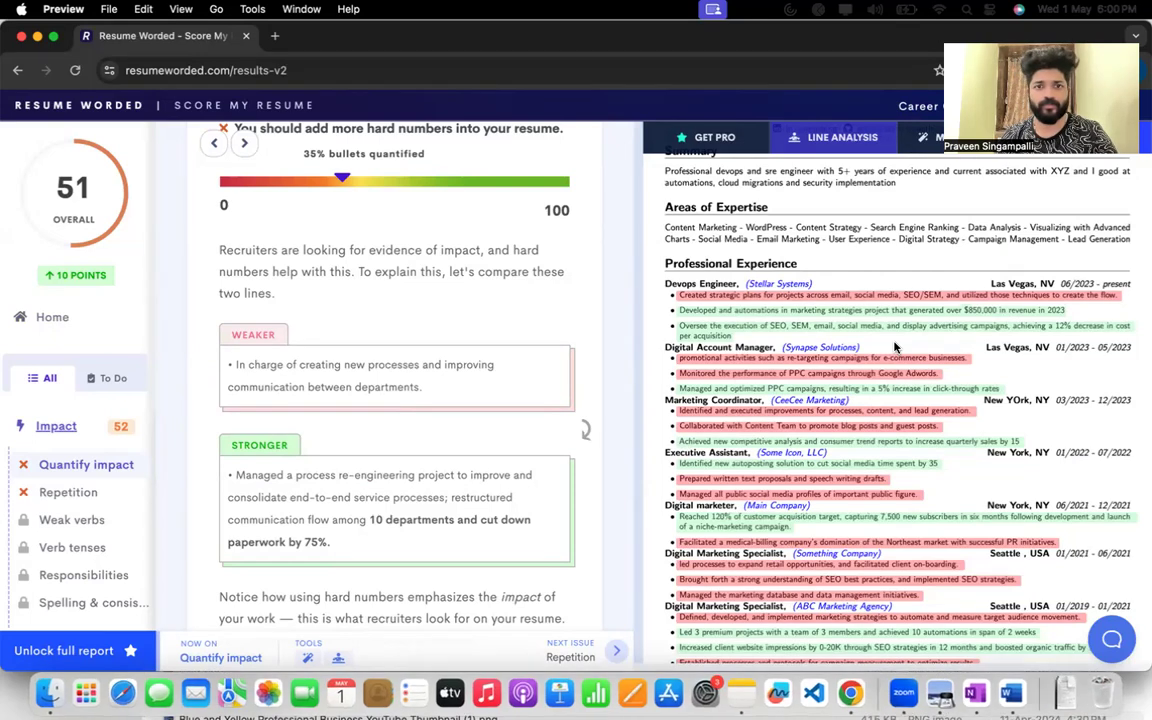
Highlight the advice about recruiters looking for evidence of impact and look over the flagged experience bullets in the résumé preview.
key(super+f)
text(i)
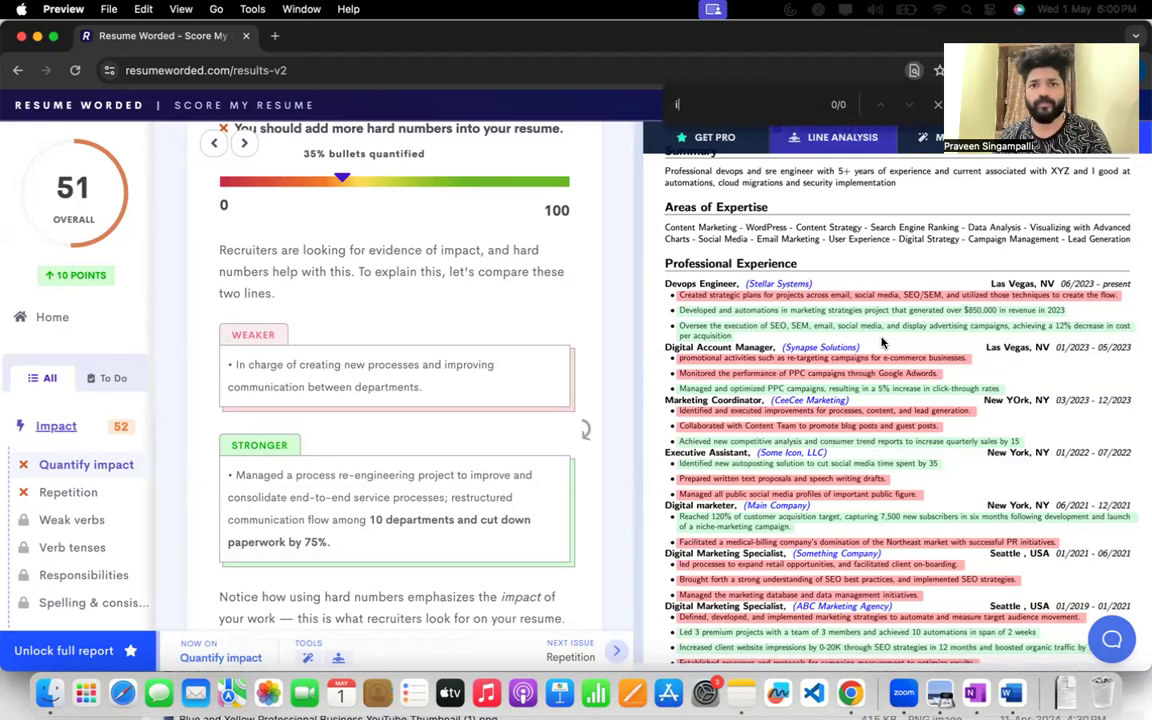
drag(282, 251, 398, 304)
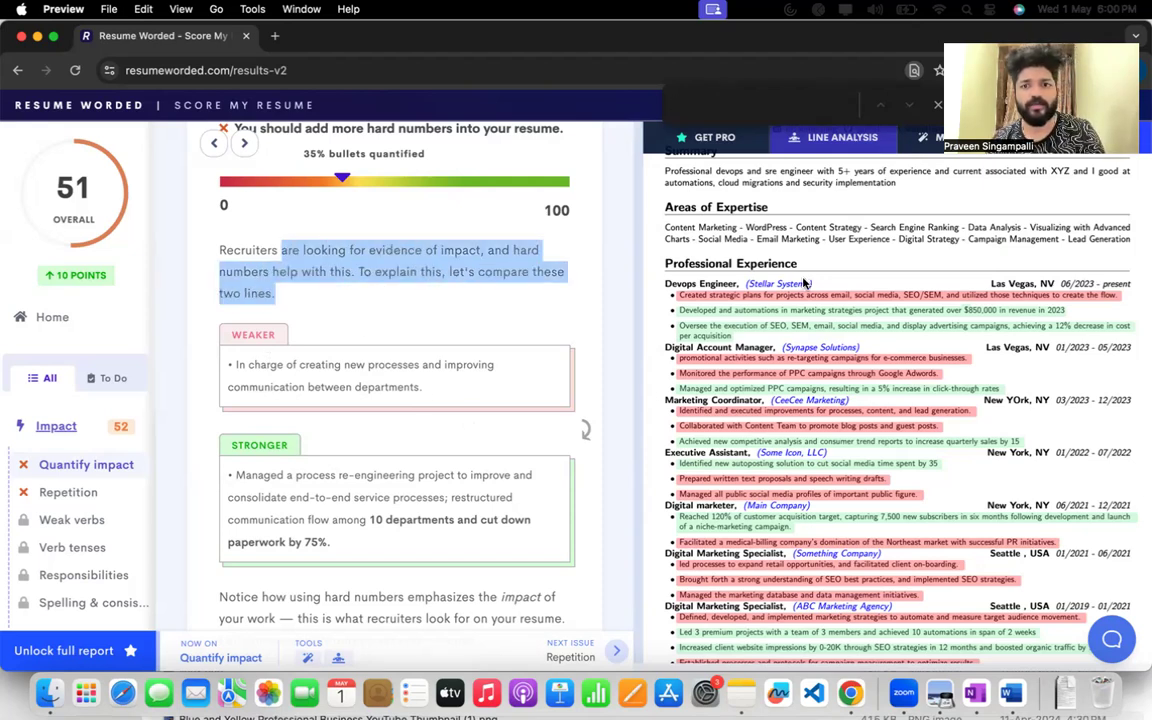
scroll(804, 284, up, 3)
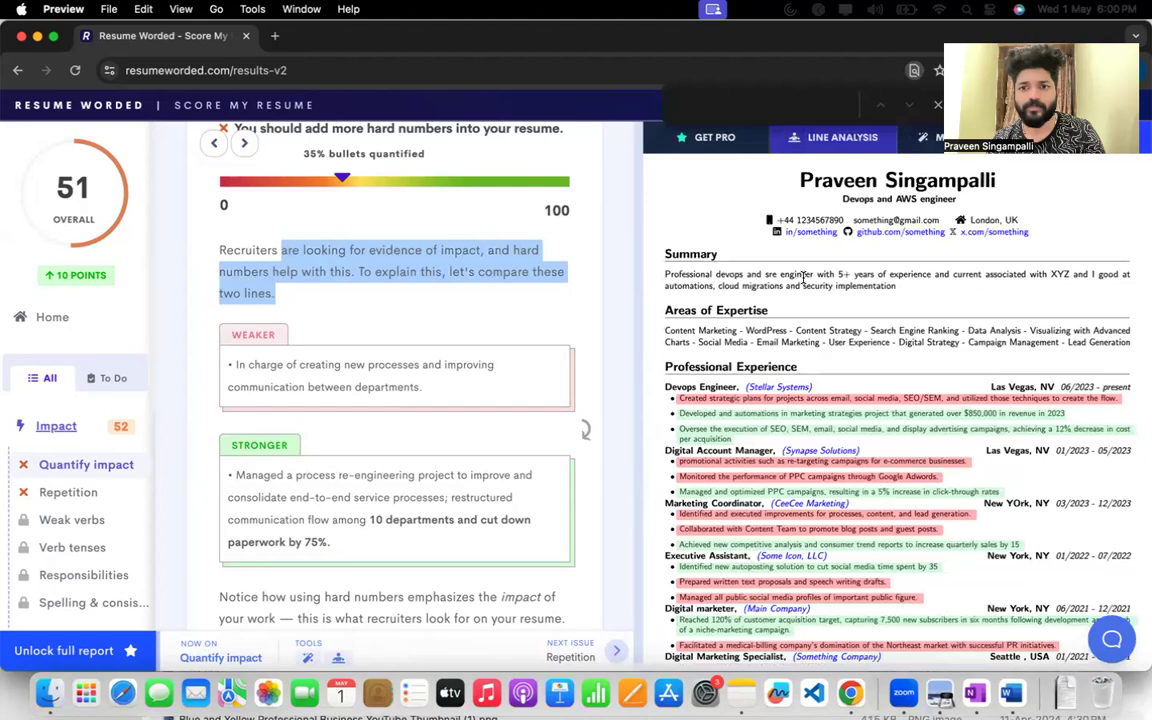
scroll(804, 278, down, 3)
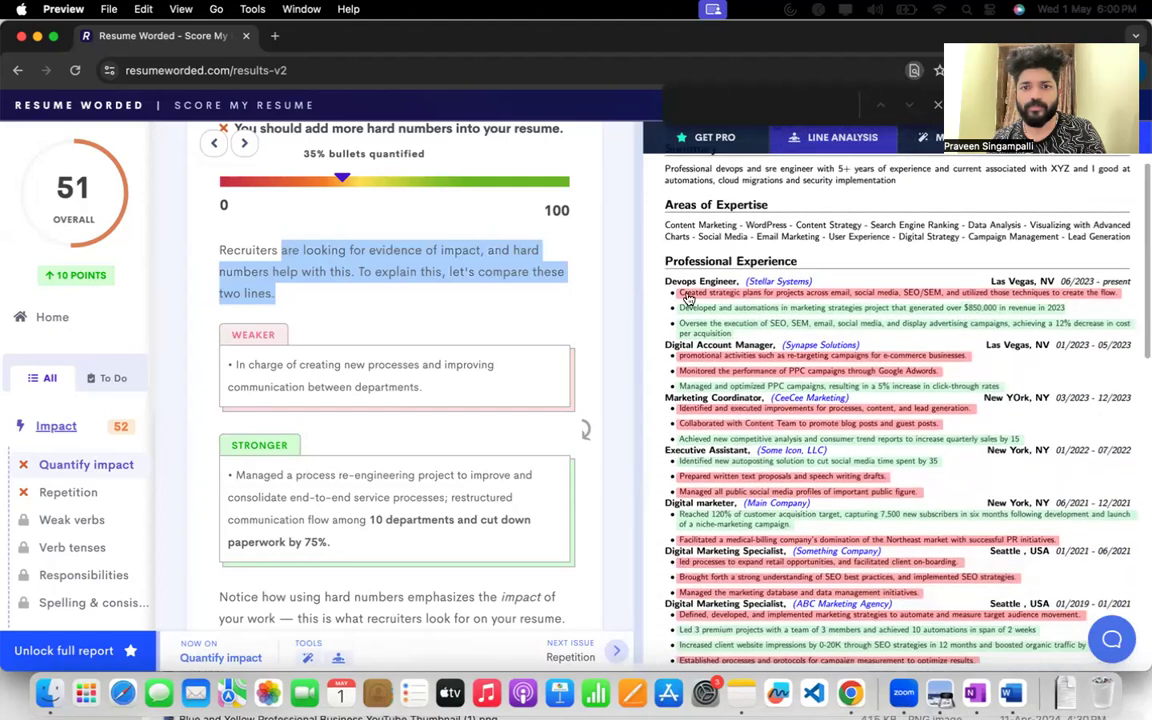
Copy the stronger process re-engineering example and view the suggestion on improving bullet points that don't use numbers.
drag(233, 470, 346, 544)
key(super+c)
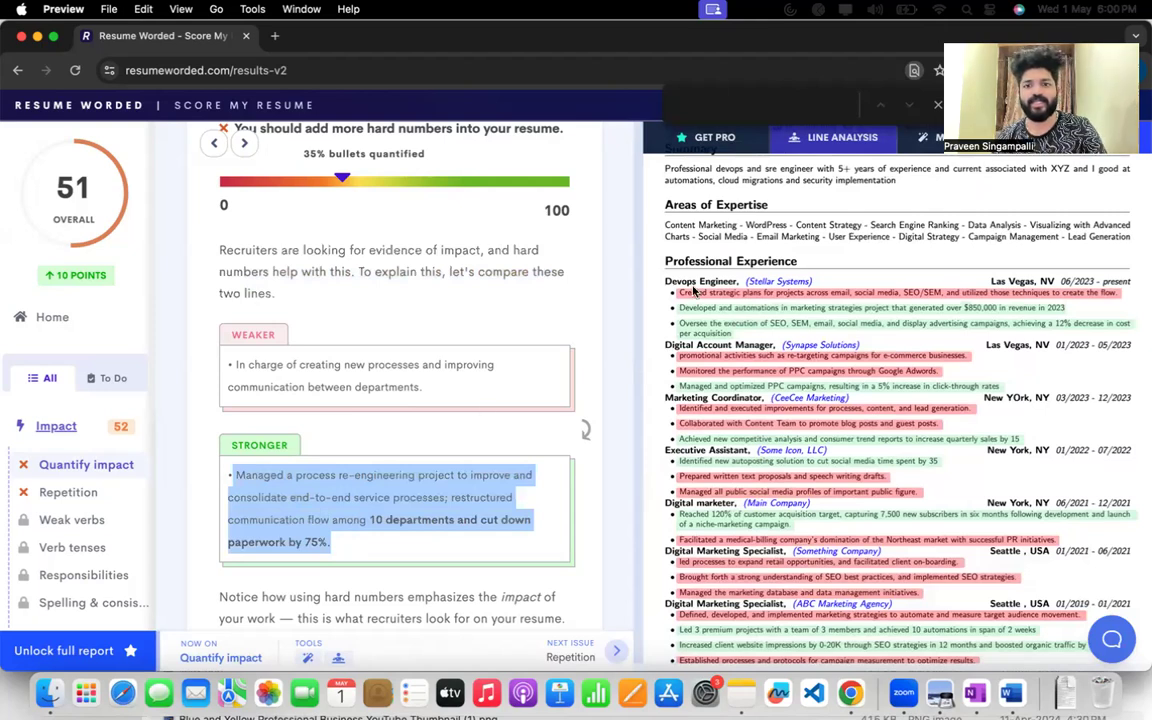
mouse_move(797, 297)
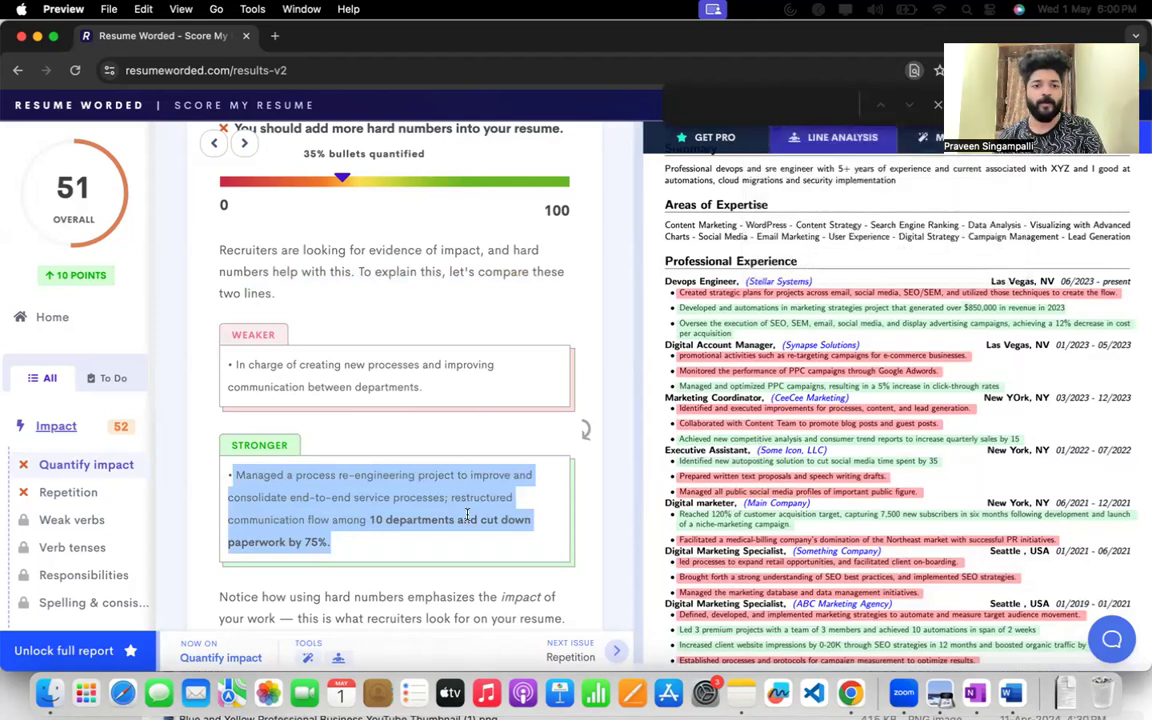
scroll(467, 510, down, 2)
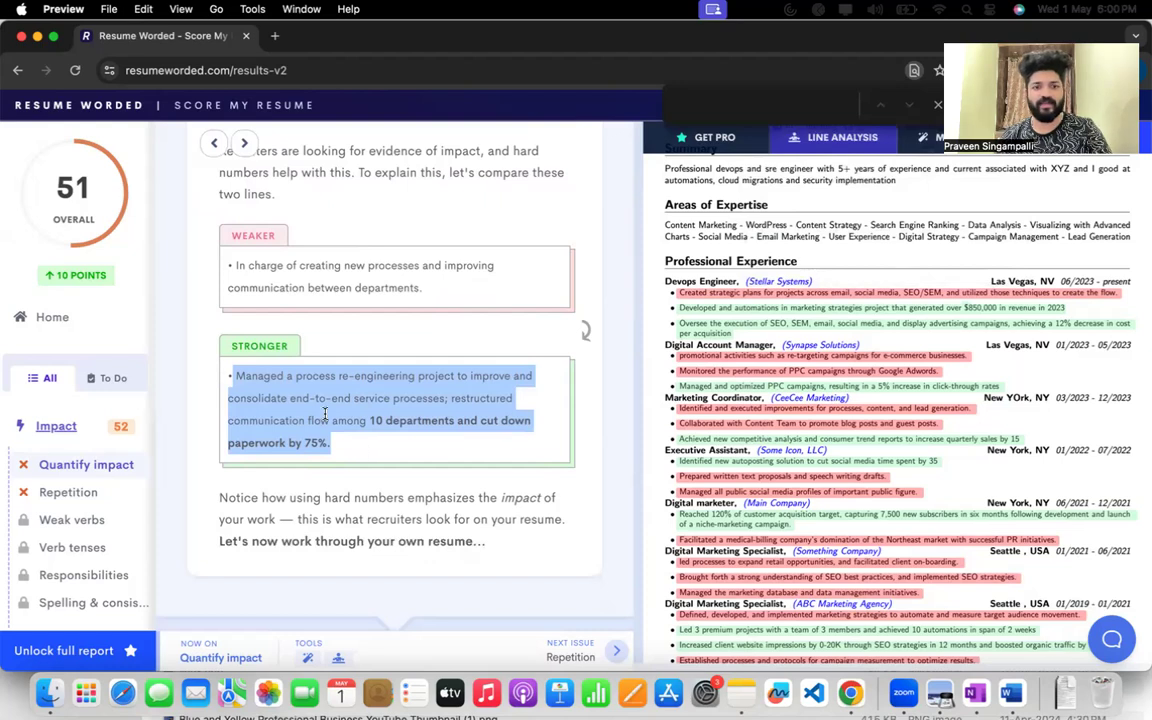
scroll(325, 414, down, 10)
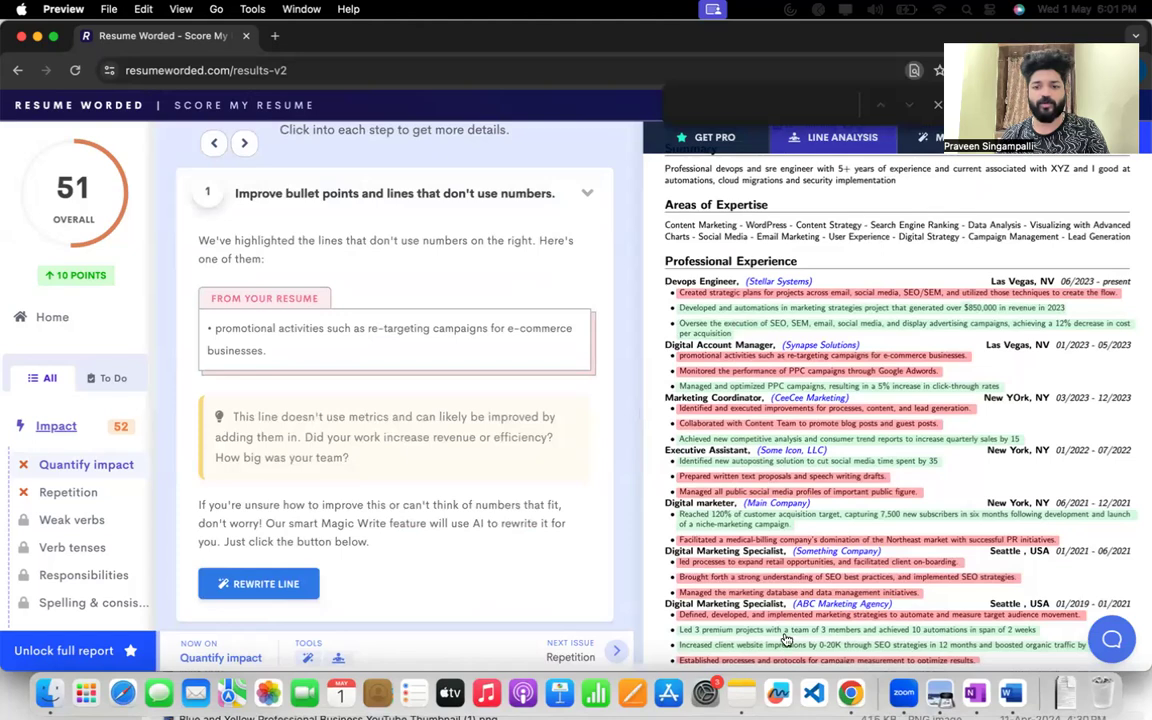
Switch to the Modern Simple ATS Friendly LateX CV (1) project in Overleaf.
right_click(849, 700)
click(893, 362)
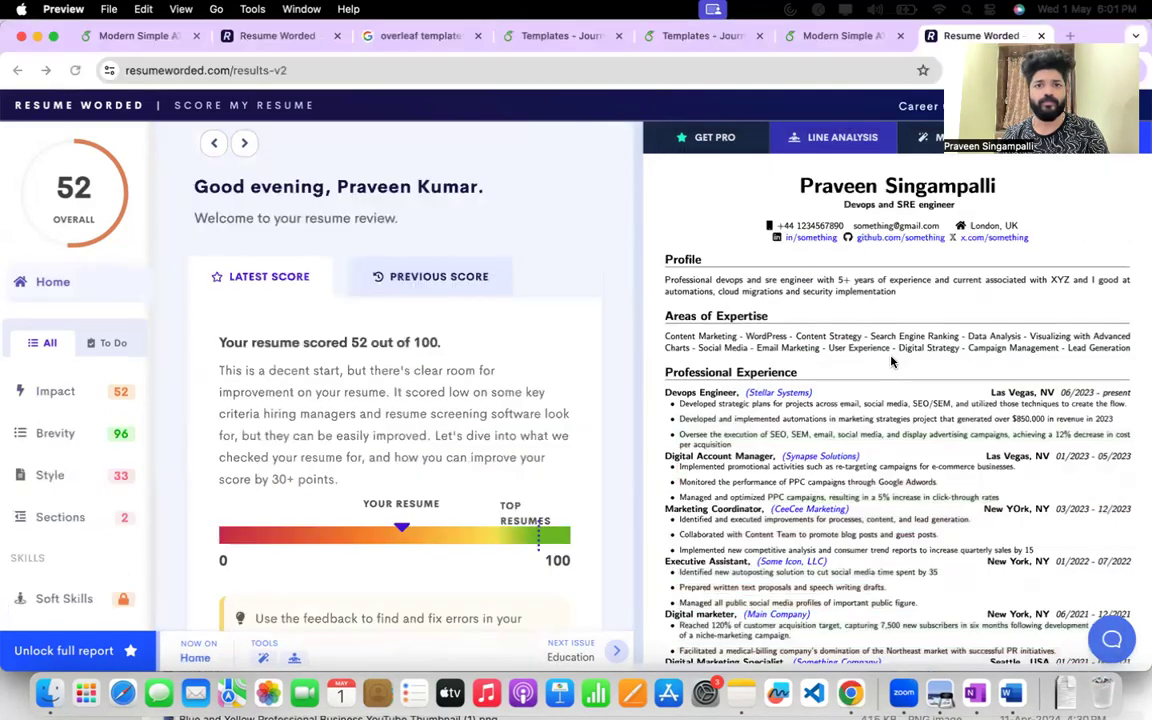
click(696, 36)
click(826, 37)
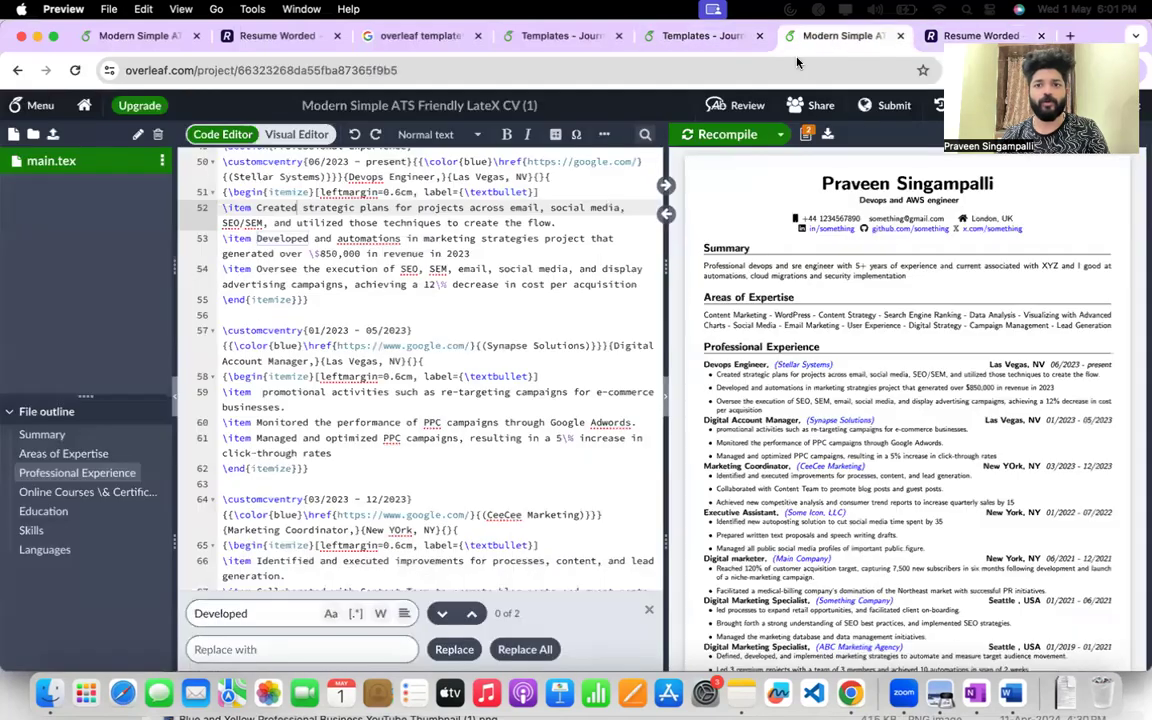
Replace the first Devops Engineer bullet under Professional Experience with the copied process re-engineering sentence that cites 10 departments and 75%.
scroll(464, 346, up, 10)
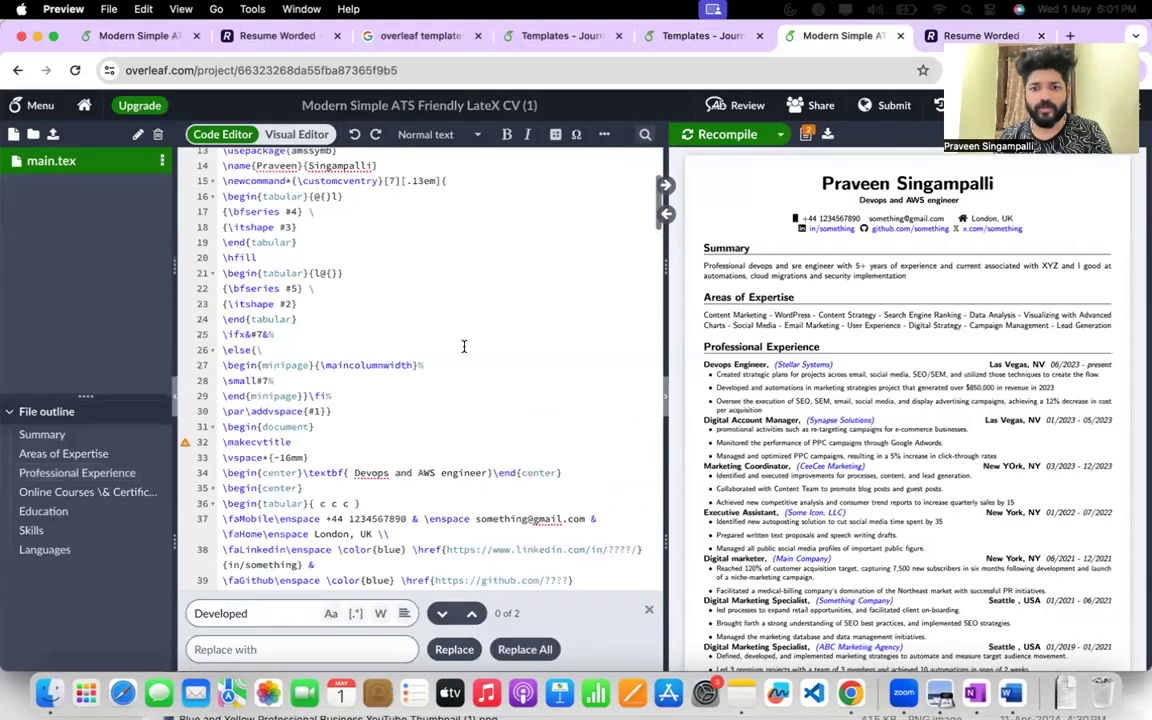
scroll(374, 347, down, 3)
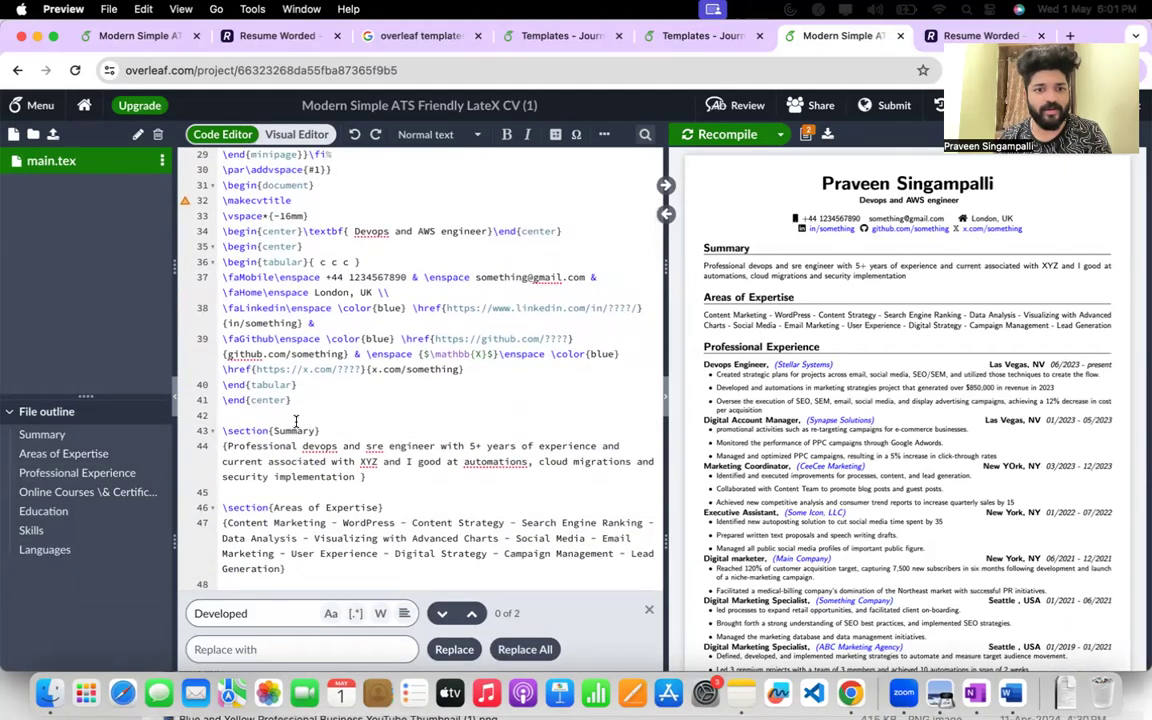
scroll(296, 422, down, 5)
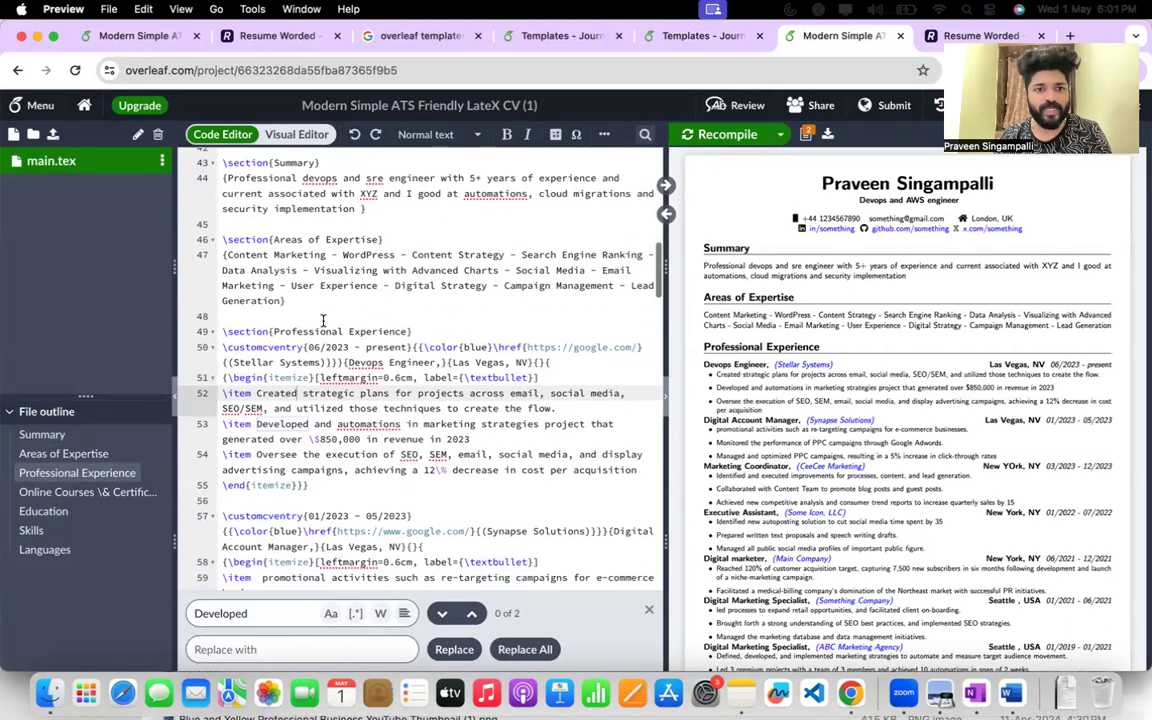
double_click(367, 363)
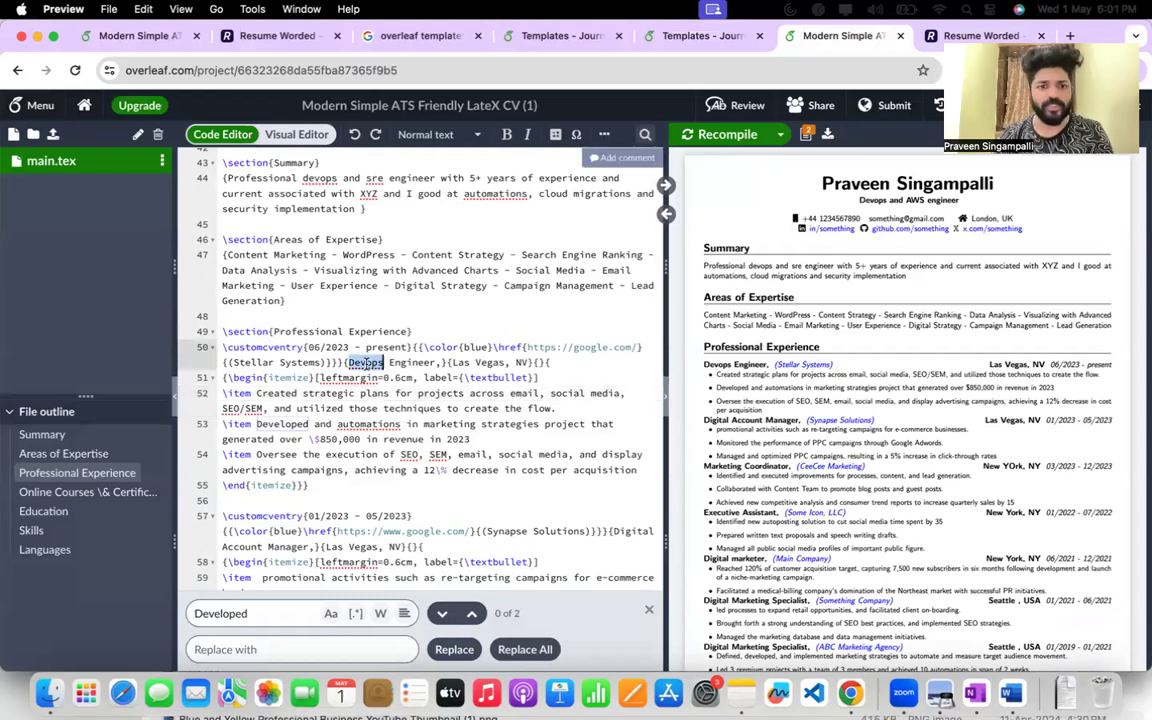
drag(257, 393, 571, 407)
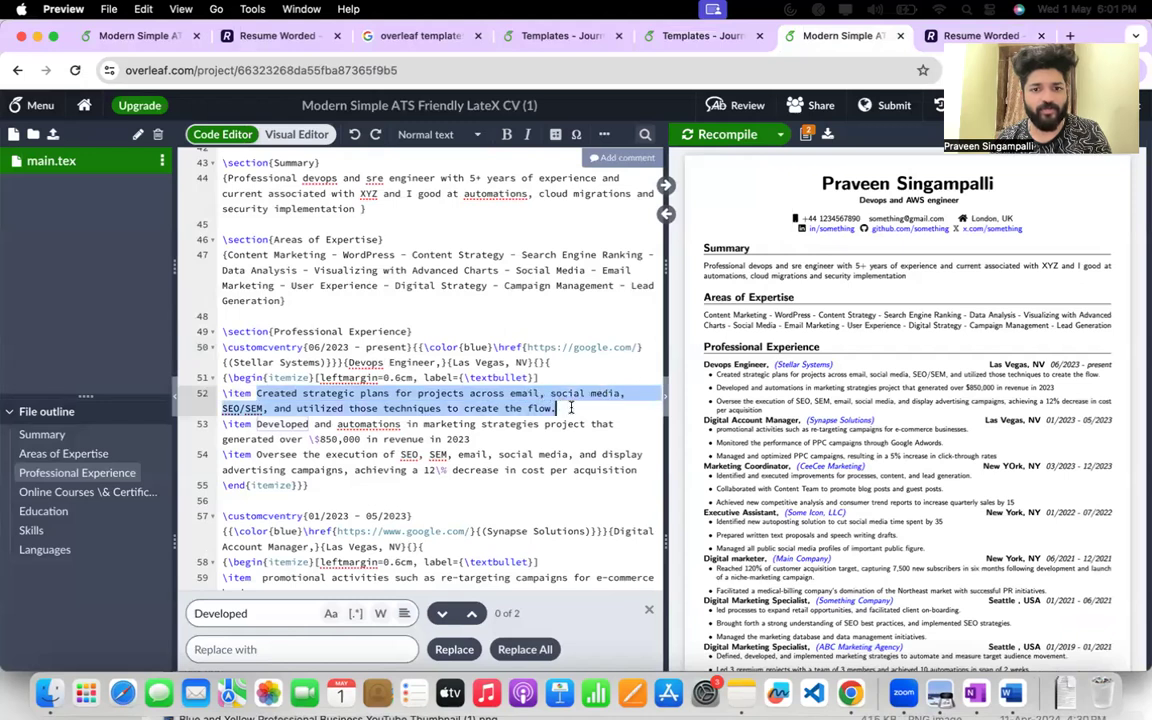
key(super+v)
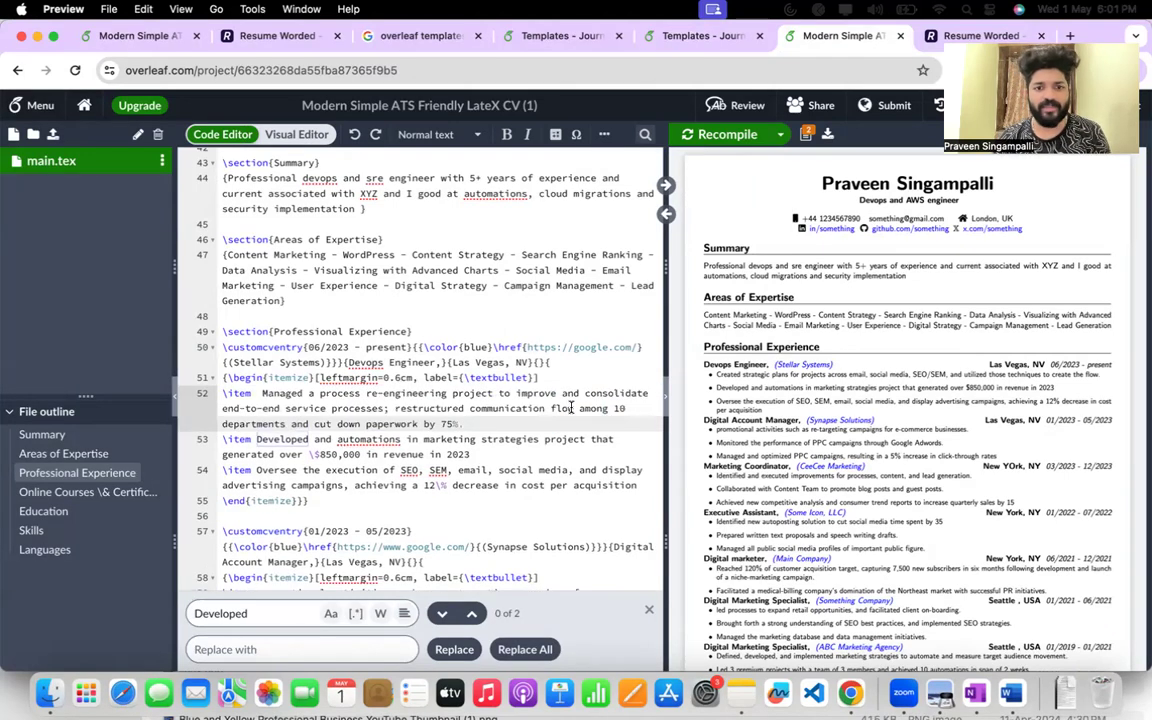
scroll(481, 266, down, 5)
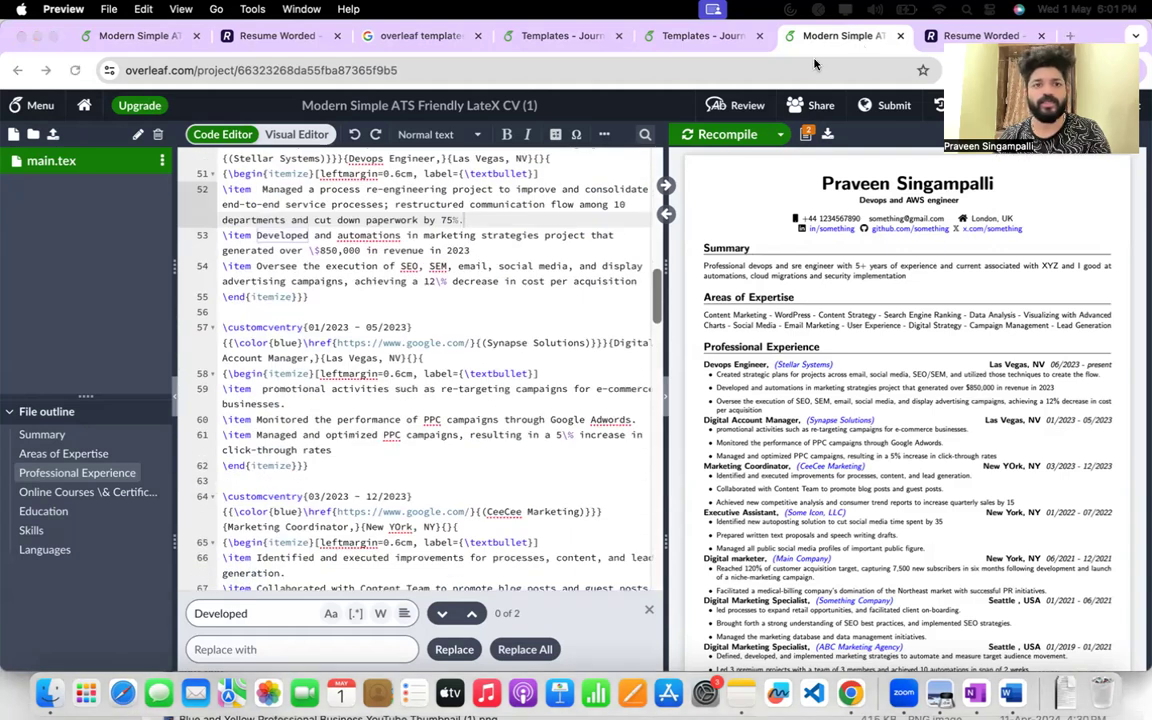
Switch back to the Resume Worded report and return from Quantify impact to its home overview.
right_click(850, 690)
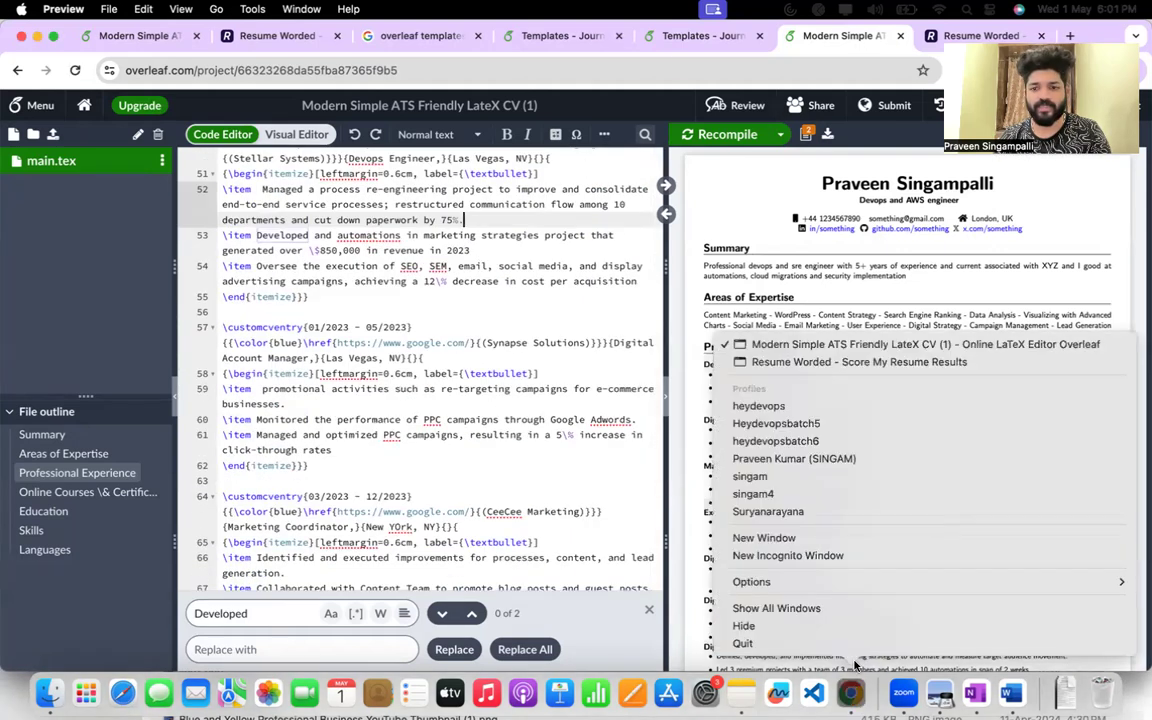
click(836, 362)
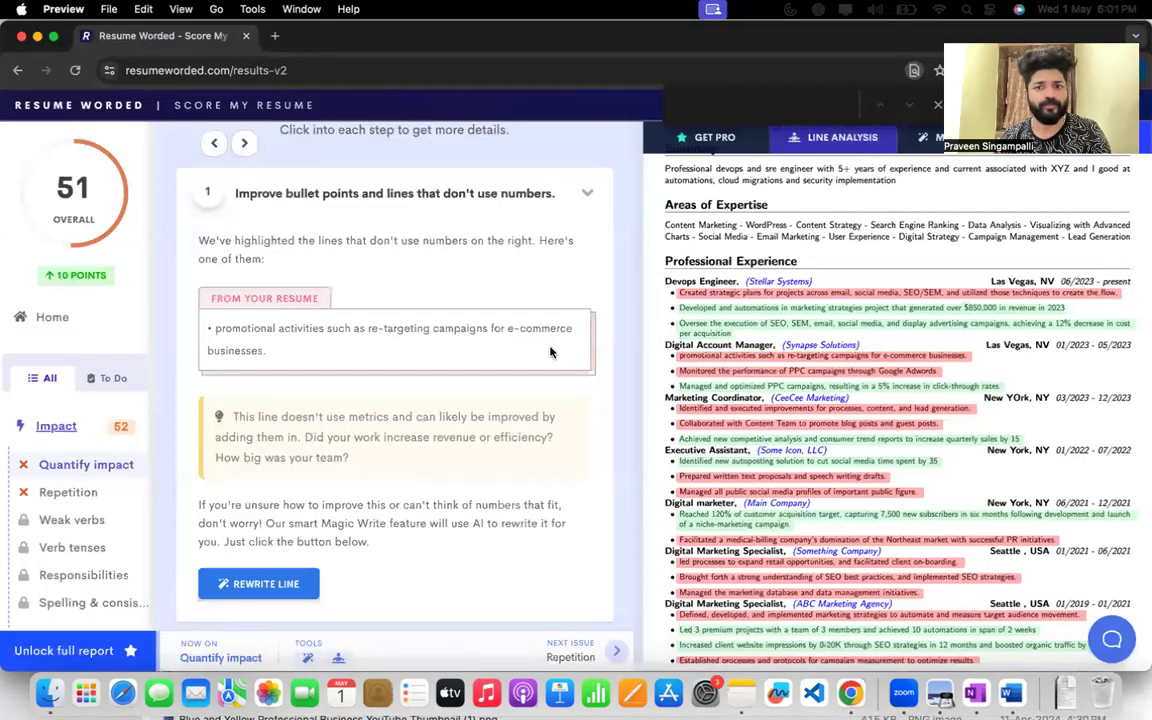
scroll(481, 447, down, 10)
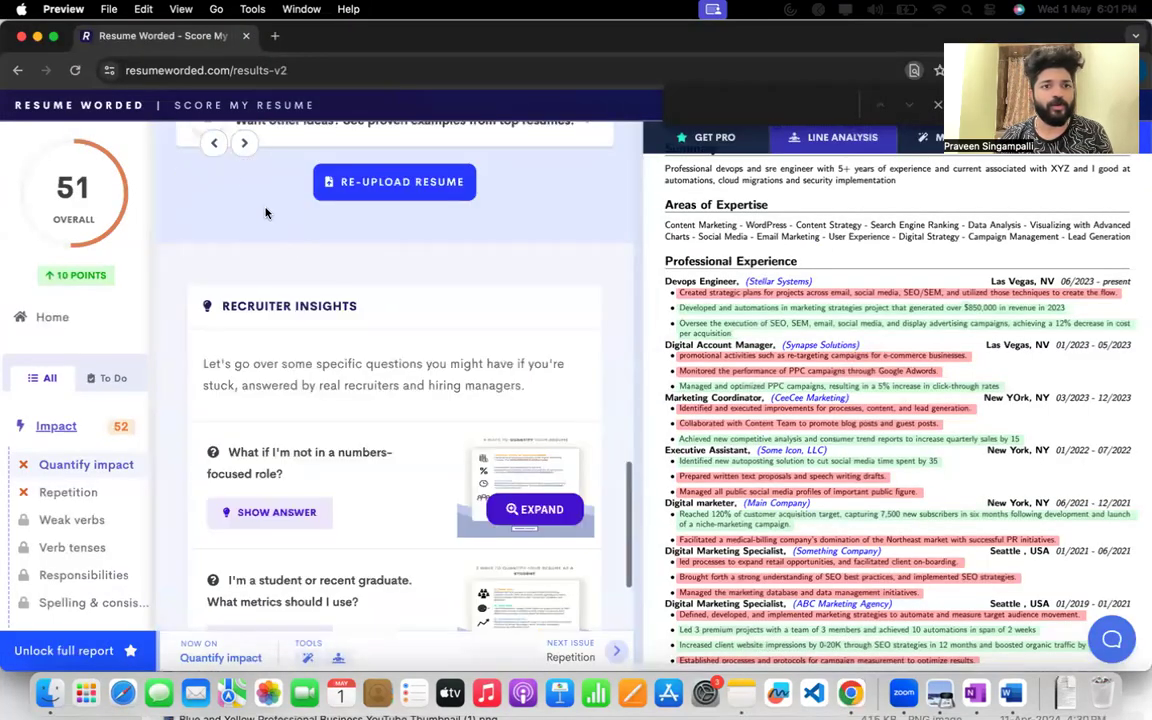
click(214, 143)
Open the Unnecessary sections recommendation and highlight the Soft Skills line flagged under Hobbies or Interests.
scroll(306, 361, down, 8)
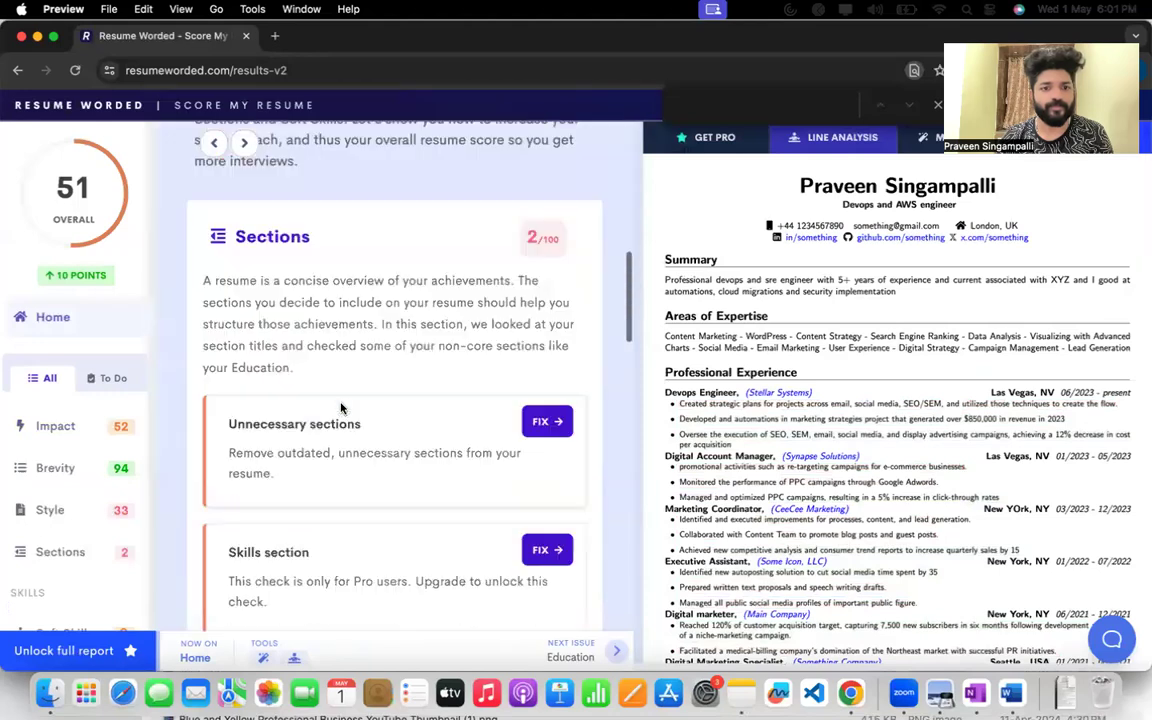
scroll(340, 408, down, 4)
click(543, 247)
scroll(350, 355, down, 4)
scroll(334, 375, up, 1)
scroll(300, 380, down, 2)
drag(219, 386, 502, 392)
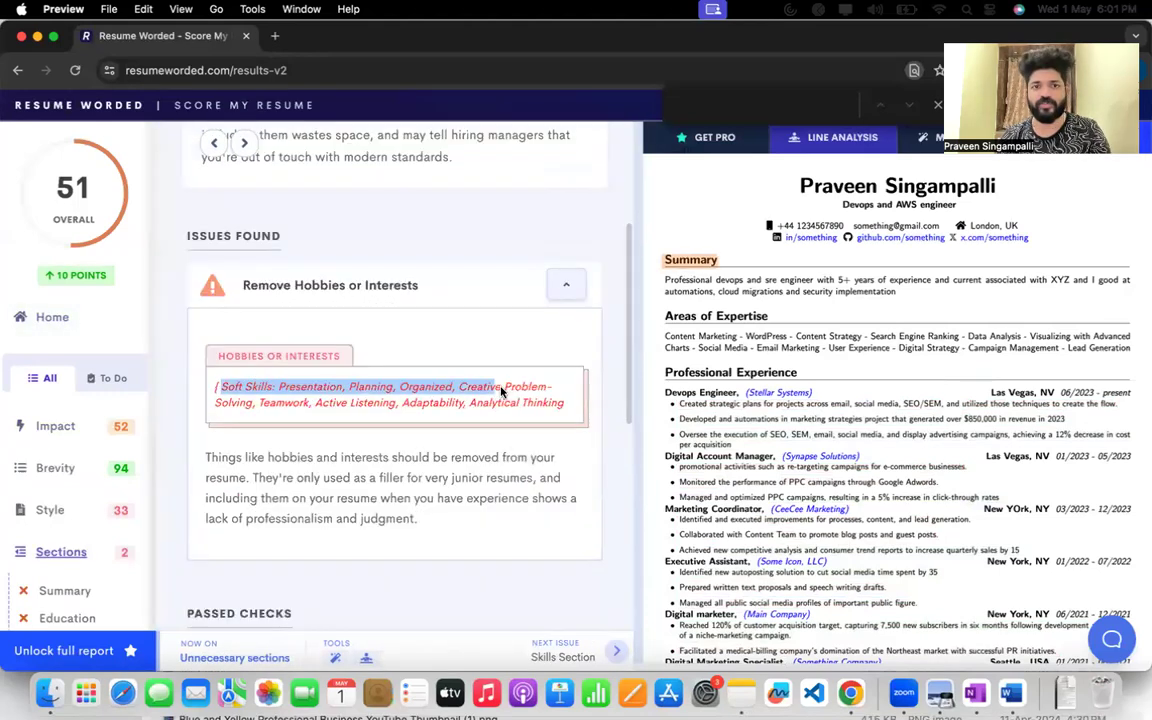
Switch to Overleaf and delete the Soft Skills item from the Skills section of main.tex.
right_click(850, 692)
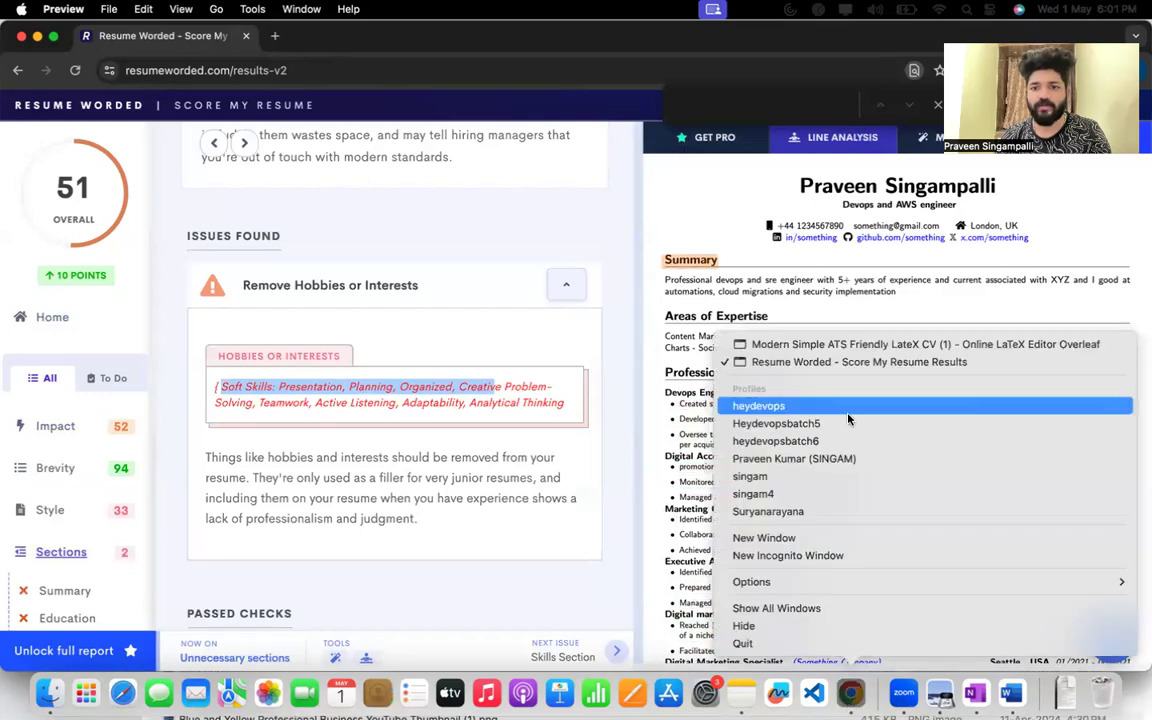
click(836, 343)
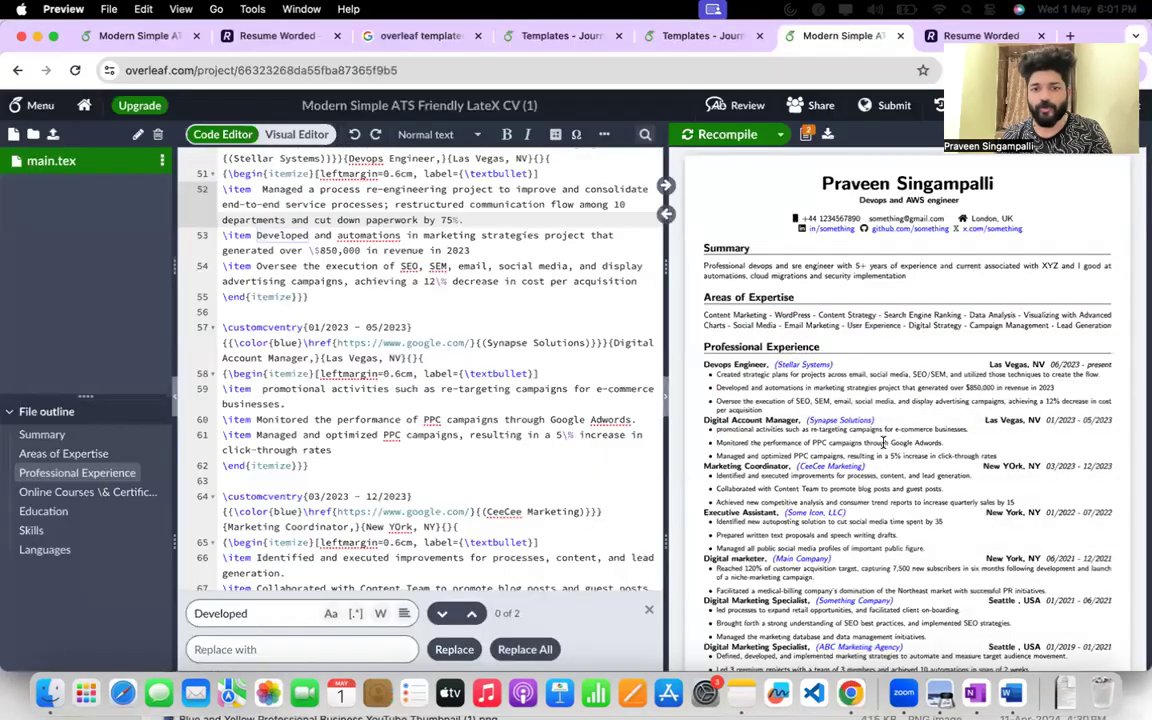
scroll(455, 457, down, 15)
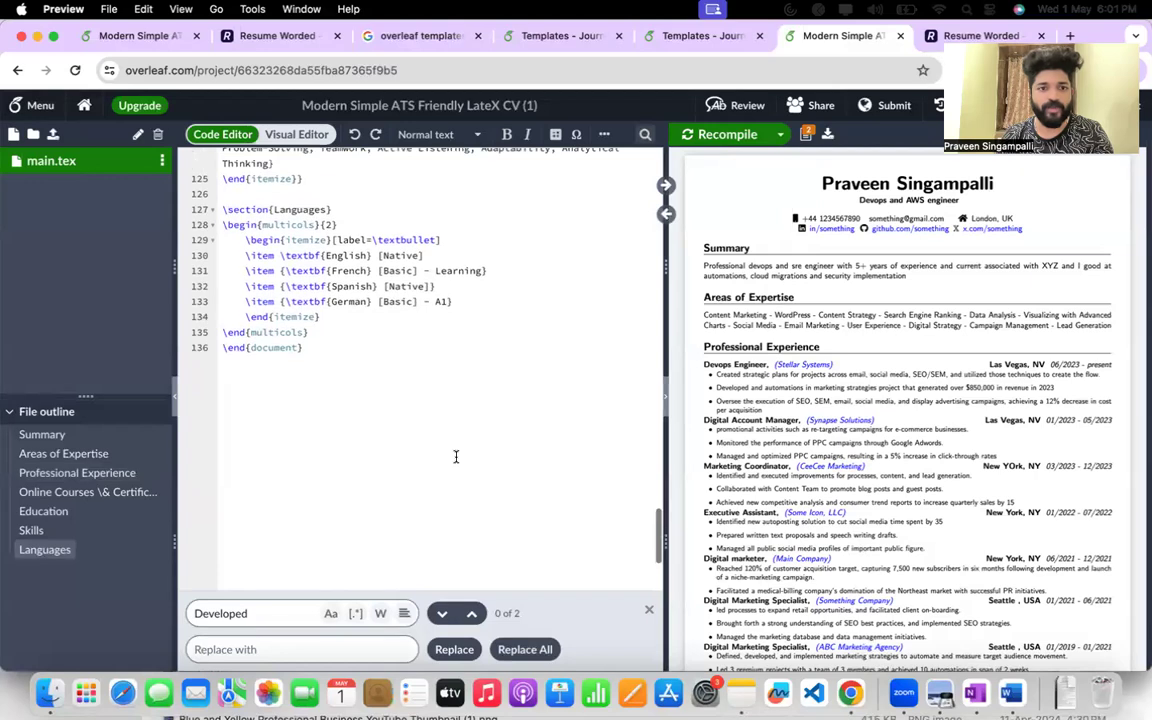
scroll(381, 400, up, 2)
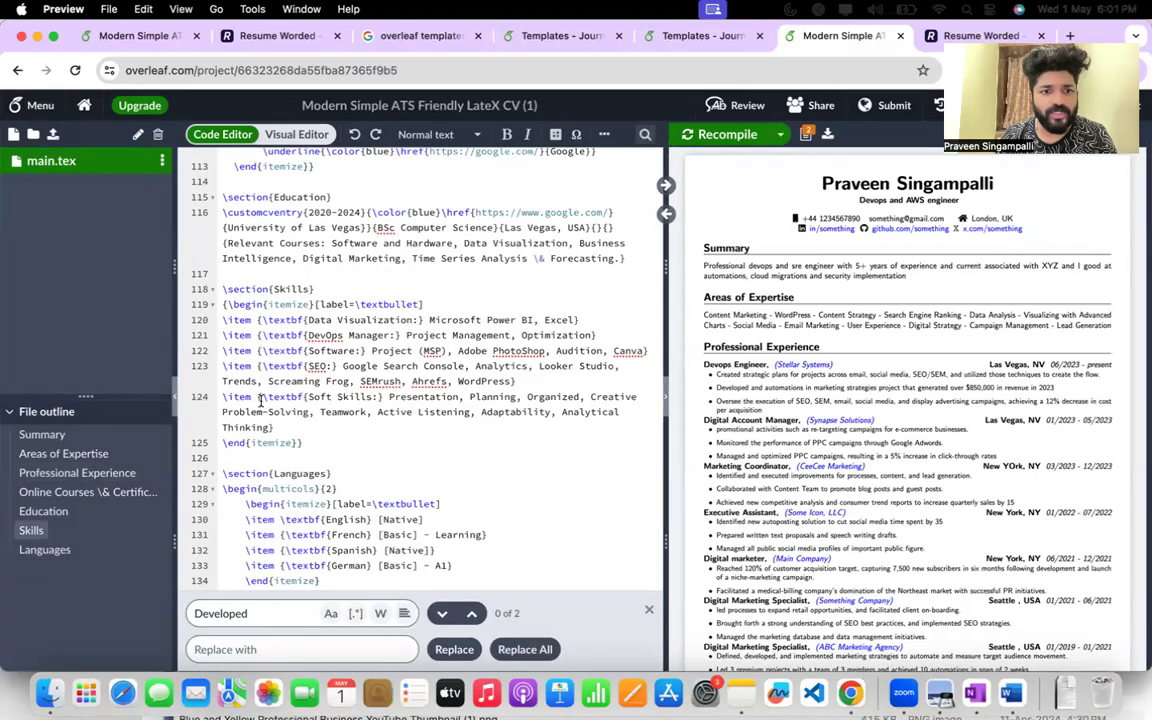
drag(222, 397, 320, 424)
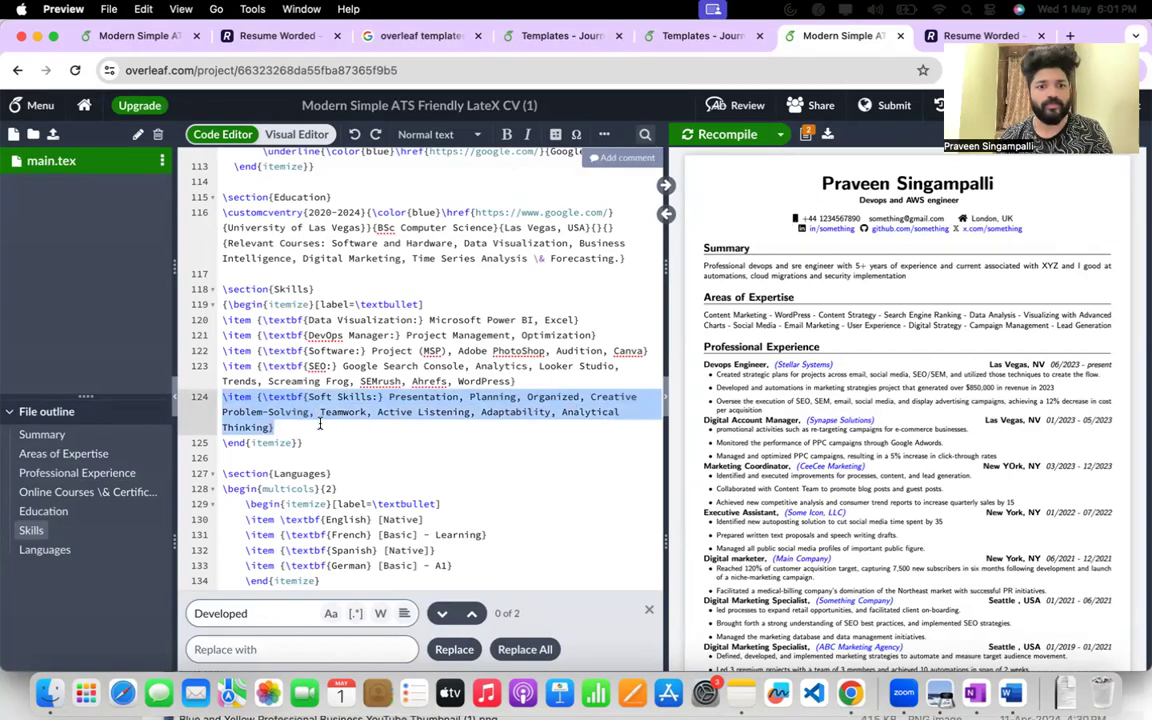
key(BackSpace)
key(BackSpace)
click(350, 399)
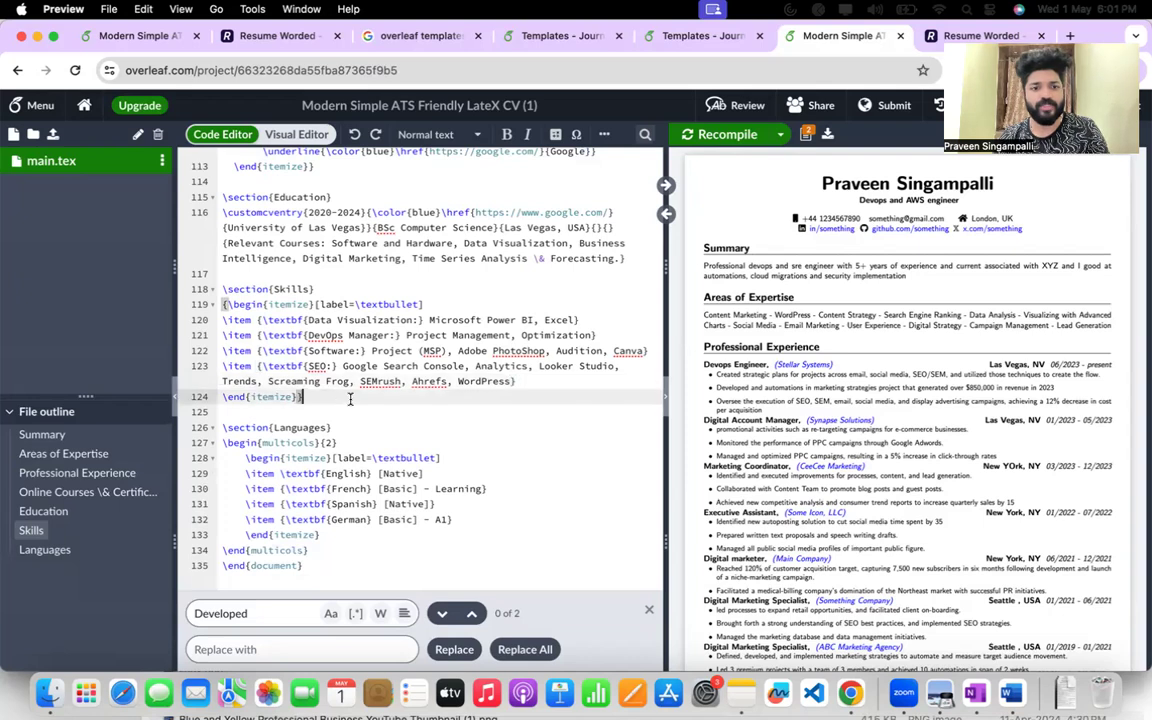
Recompile the résumé and check the PDF preview from the experience bullets down to the Skills and Languages sections.
click(705, 138)
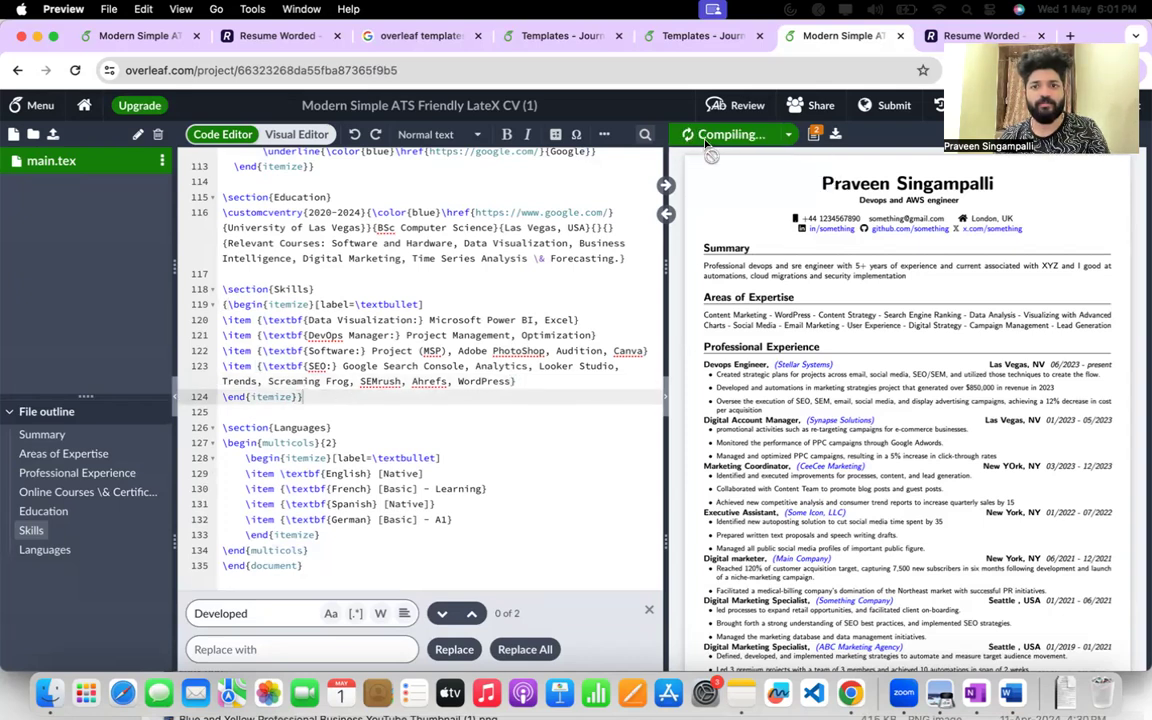
scroll(808, 463, down, 5)
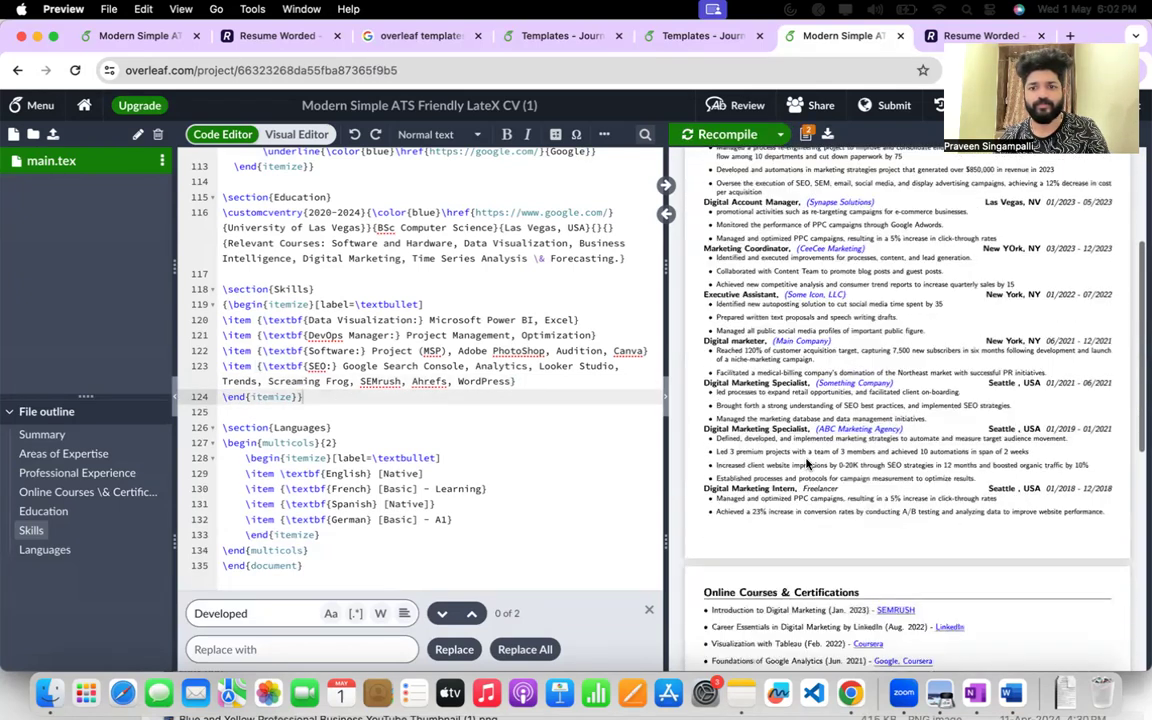
scroll(808, 463, down, 5)
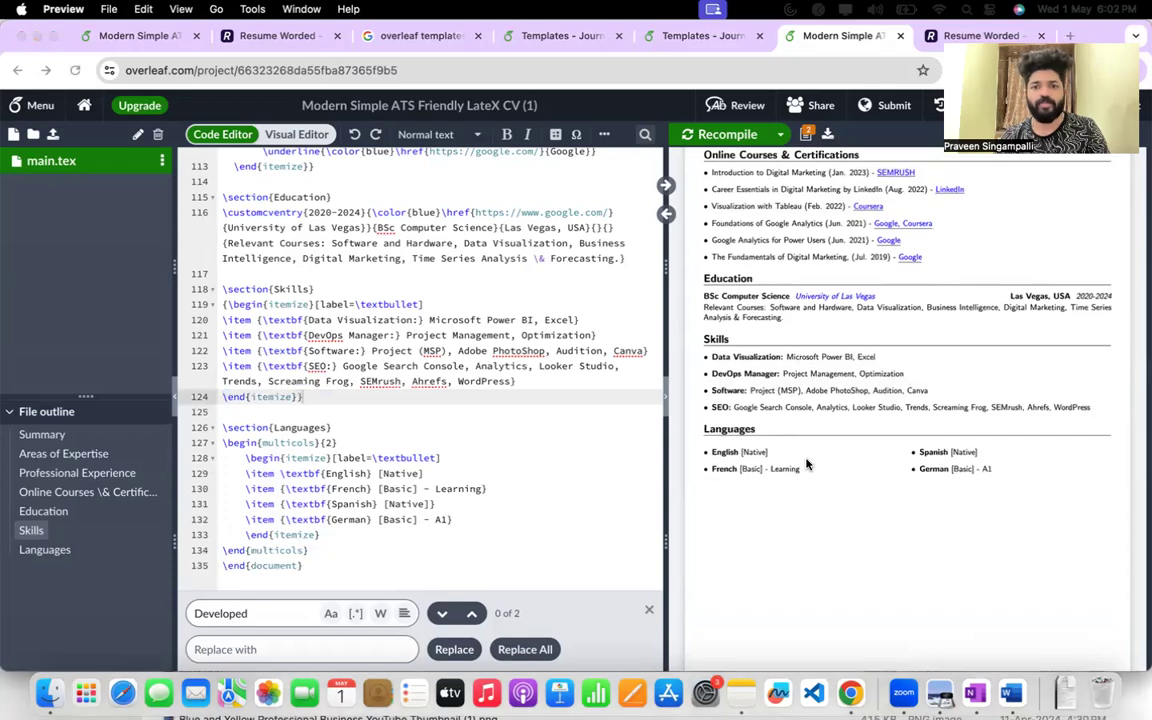
Switch to Resume Worded, look over the passed checks for unnecessary sections, and return to the home overview's Sections recommendations.
right_click(851, 693)
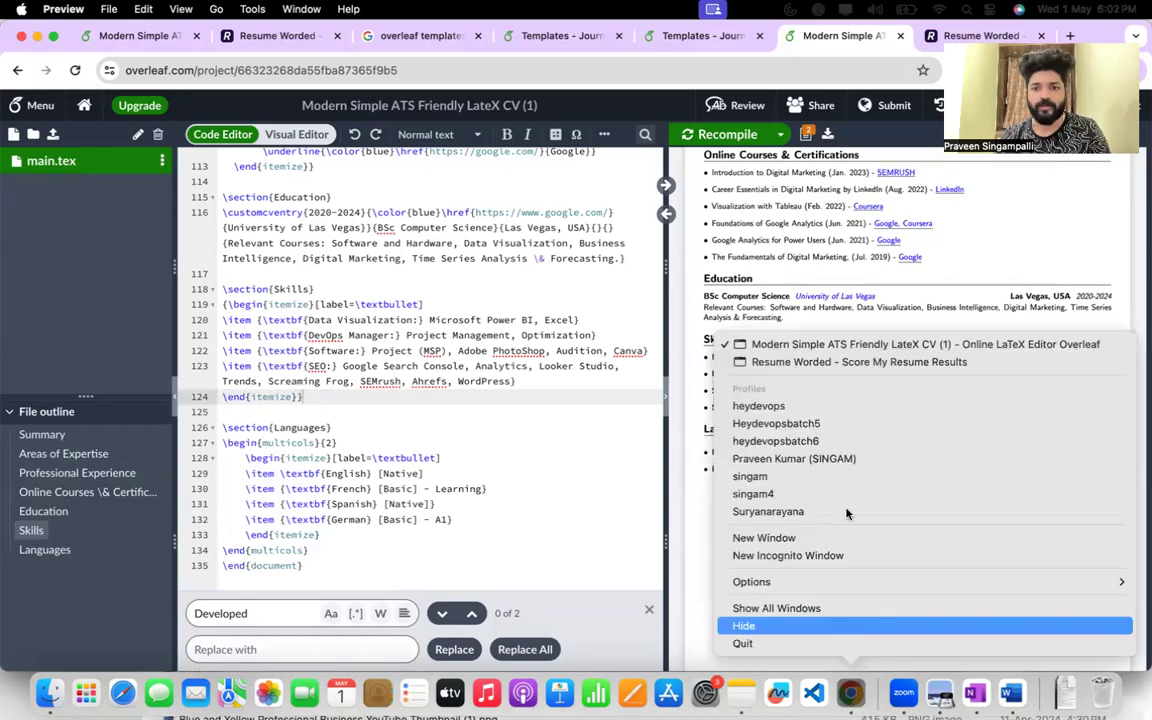
click(845, 363)
scroll(429, 346, down, 7)
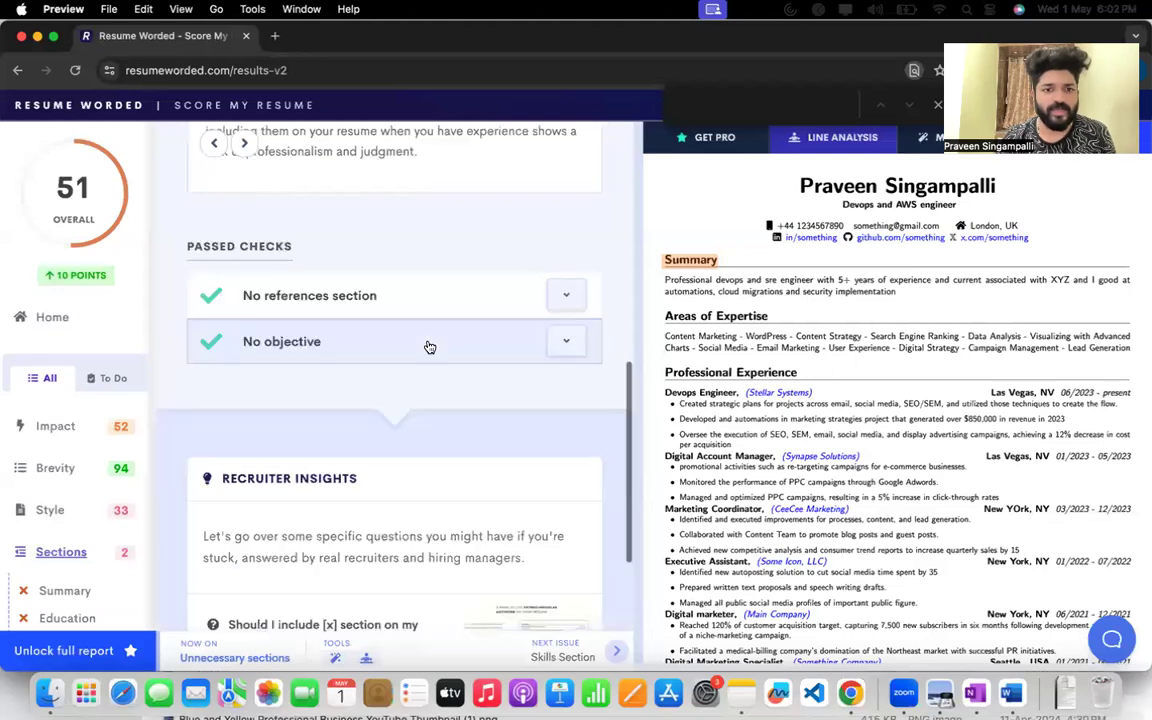
scroll(429, 346, up, 10)
click(213, 146)
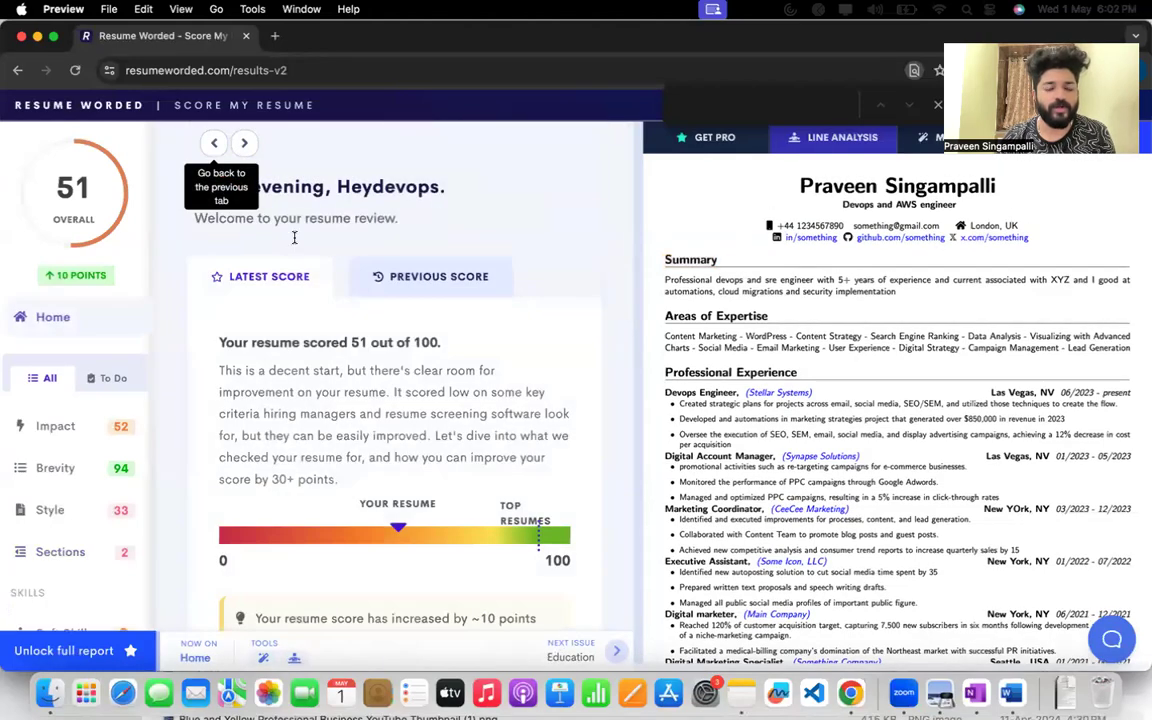
scroll(368, 391, down, 5)
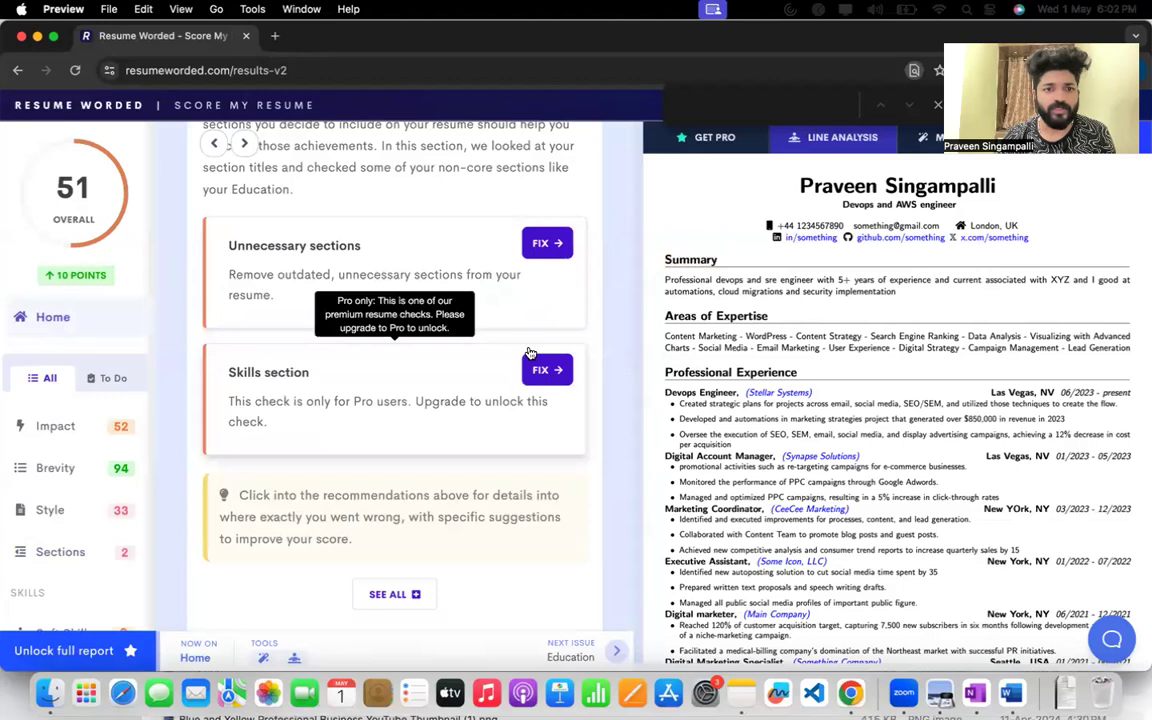
Open the Unnecessary sections recommendation, review the line flagged under Hobbies or Interests, and return to the home overview.
click(547, 246)
scroll(547, 250, down, 10)
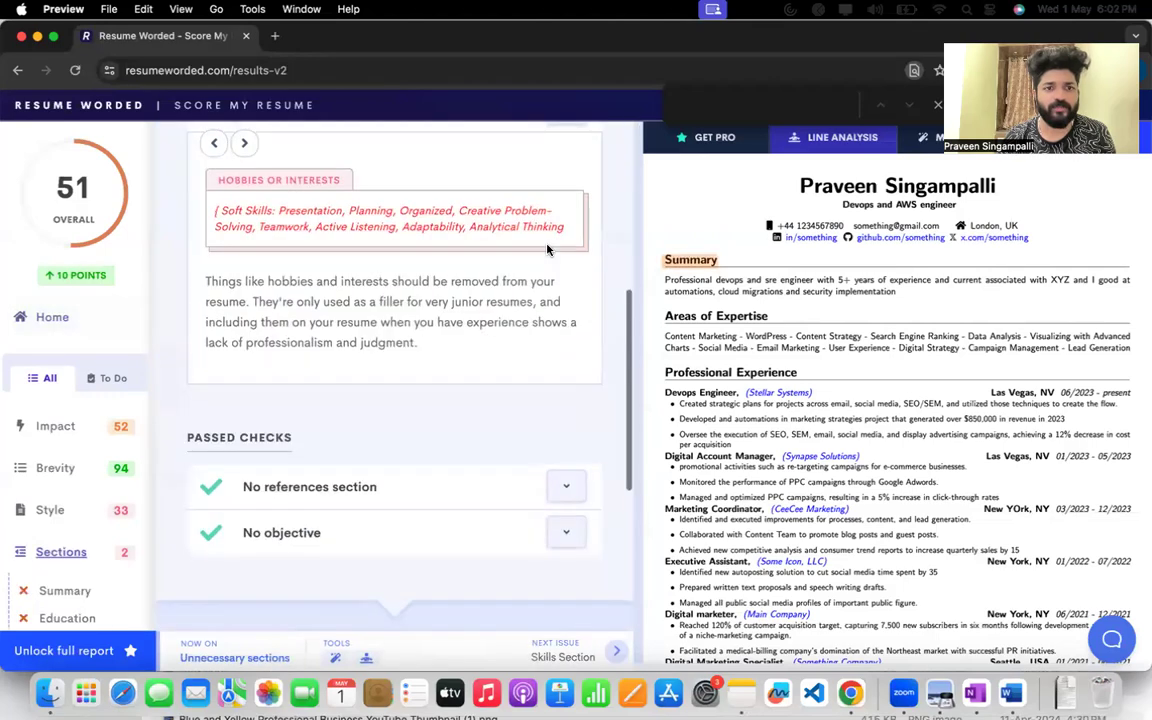
click(214, 143)
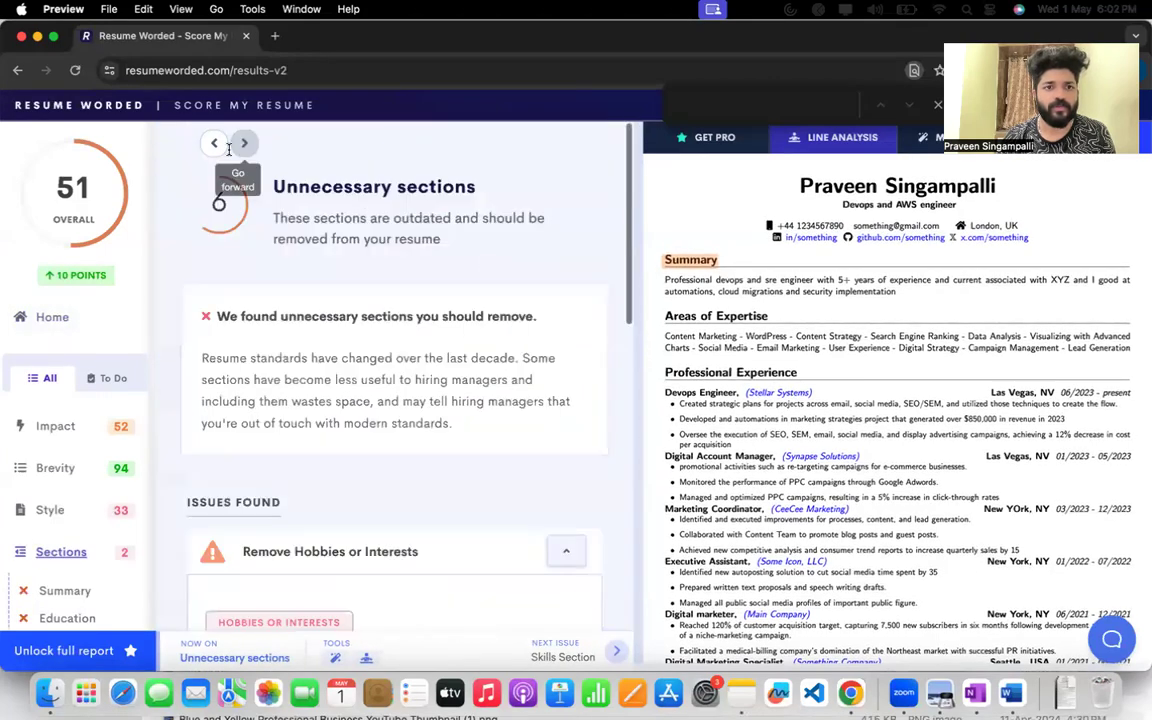
Expand the Style category, open its bullet inconsistency check, and return to the home overview.
scroll(360, 440, down, 8)
scroll(360, 440, down, 10)
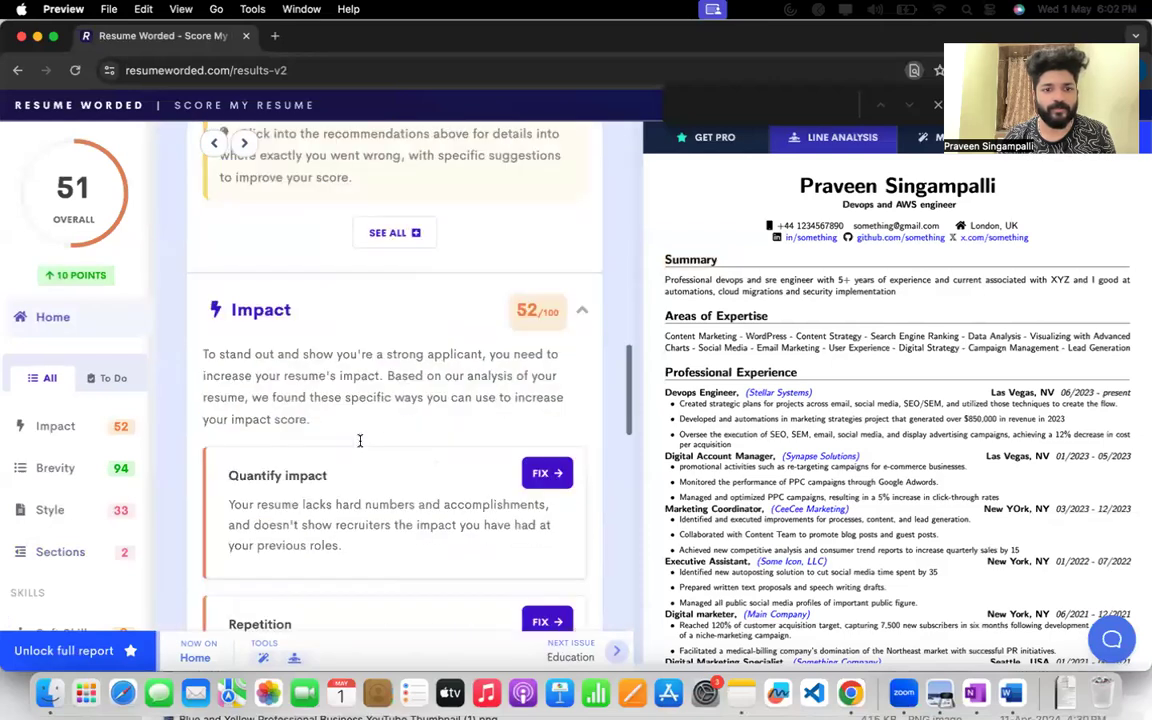
scroll(360, 446, down, 3)
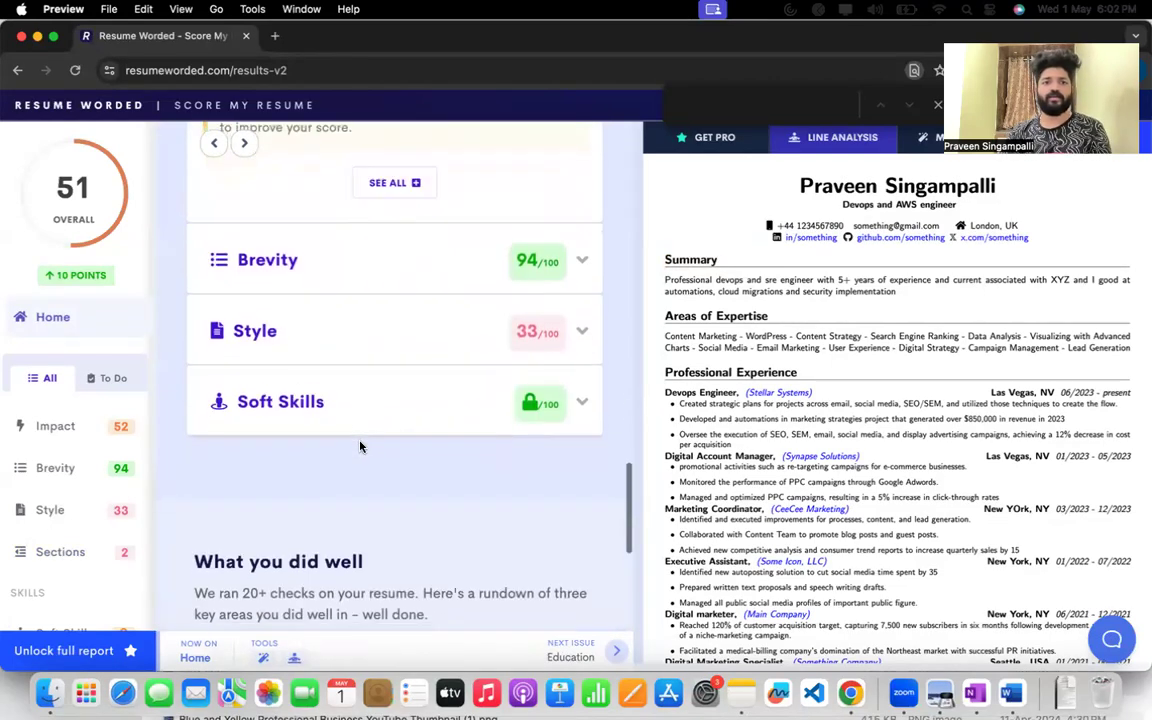
click(579, 327)
scroll(408, 462, down, 4)
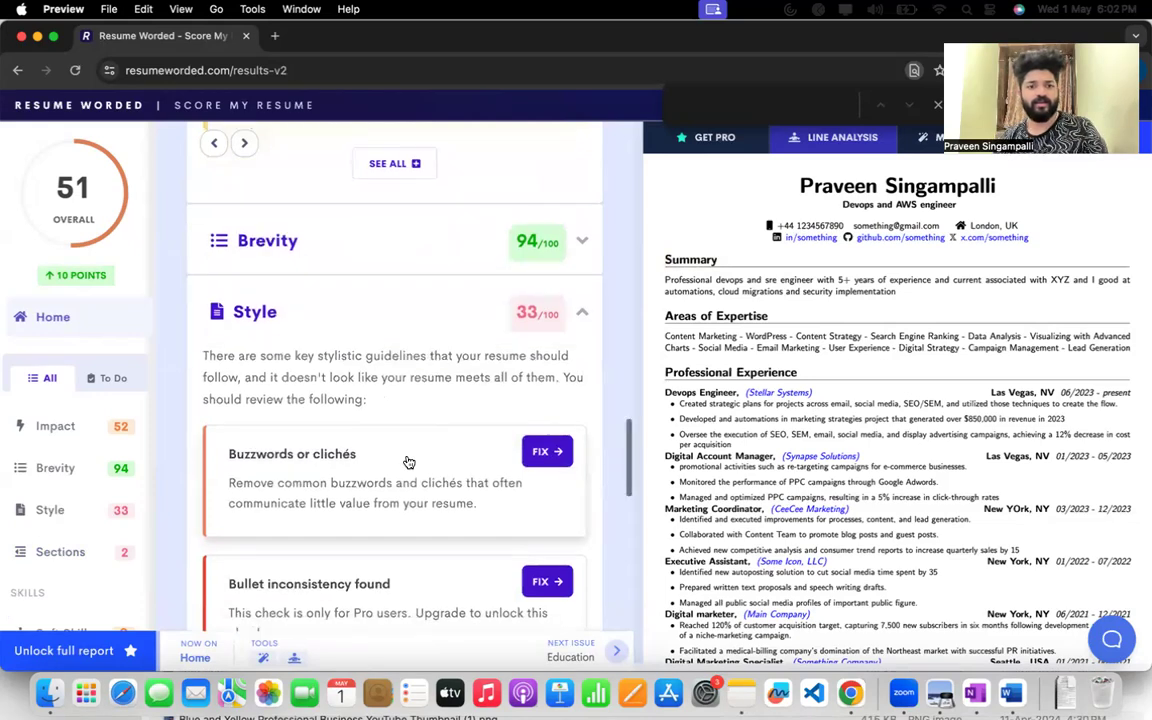
click(547, 417)
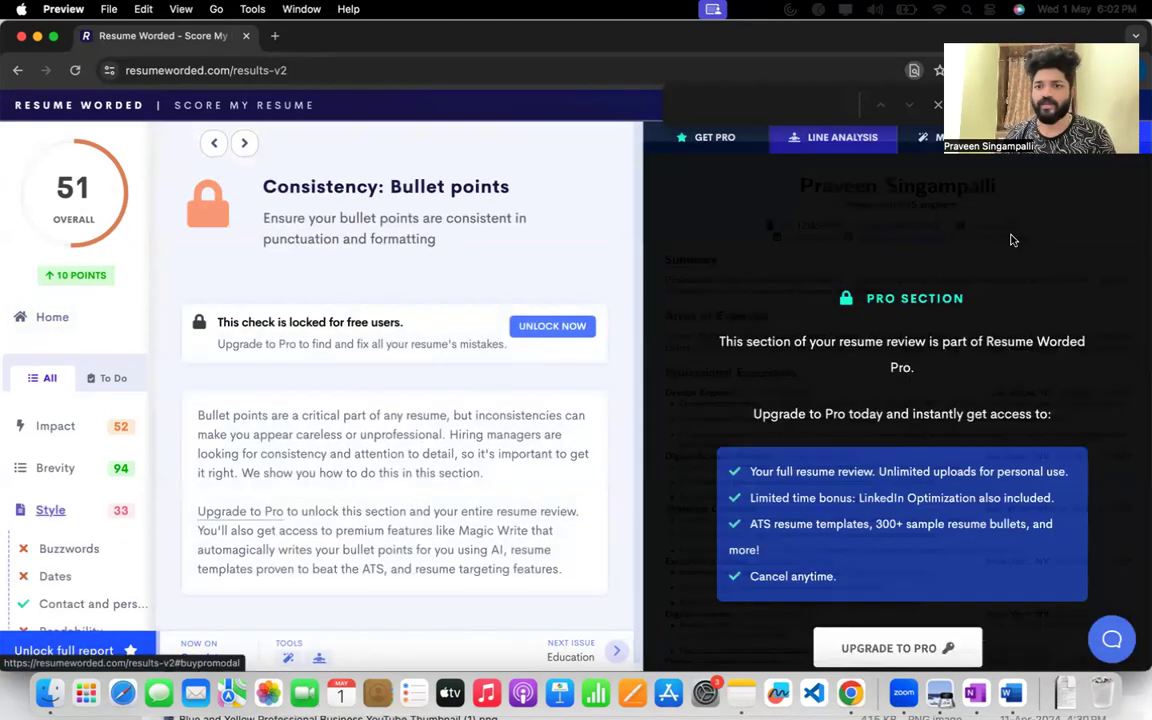
click(213, 143)
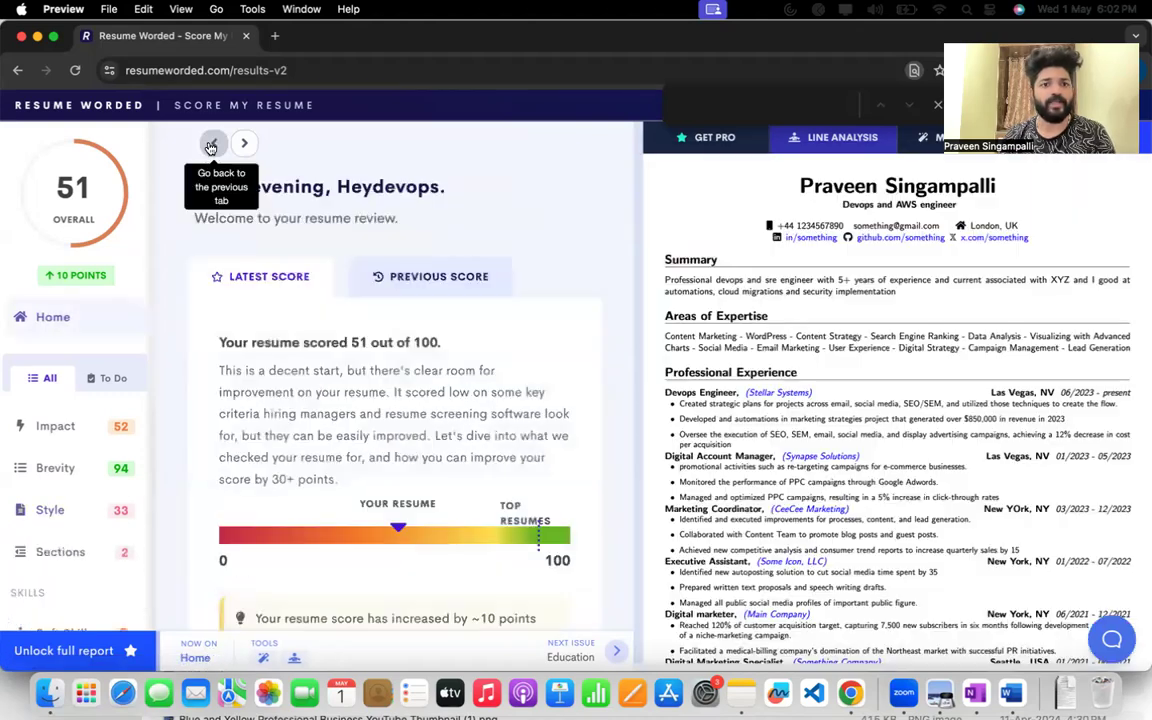
Open the Skills section check under Sections, highlight its notice for free users, and return to the home overview.
scroll(297, 410, down, 10)
scroll(331, 464, down, 5)
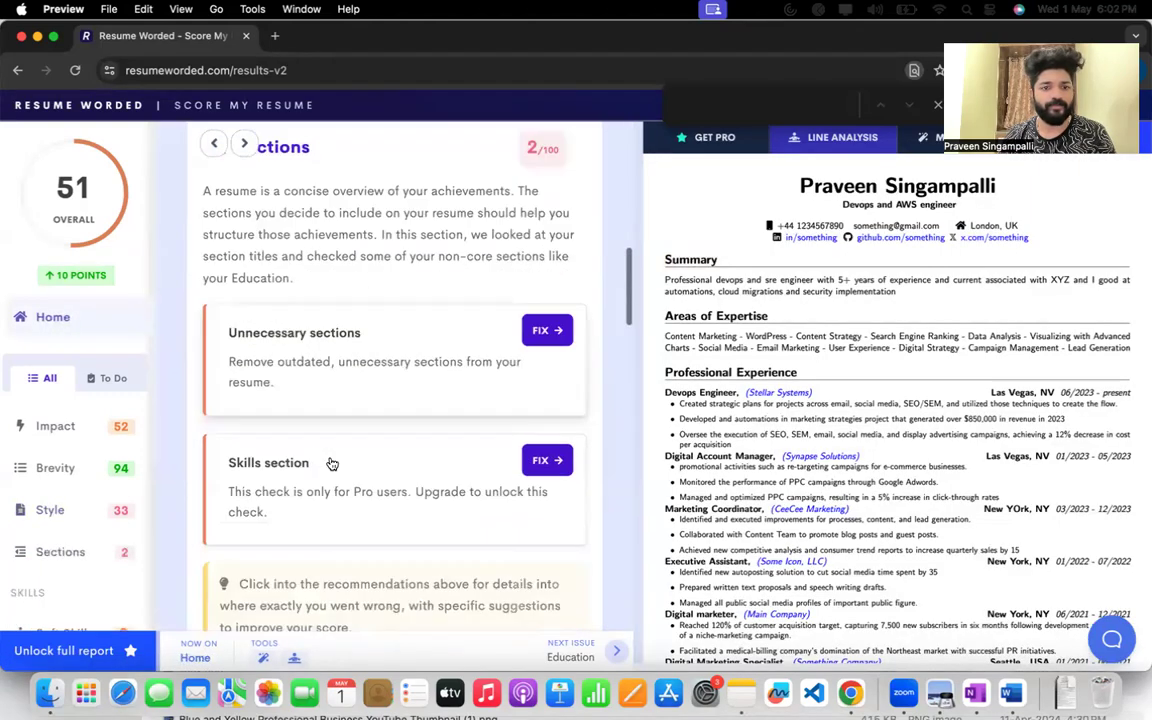
click(545, 320)
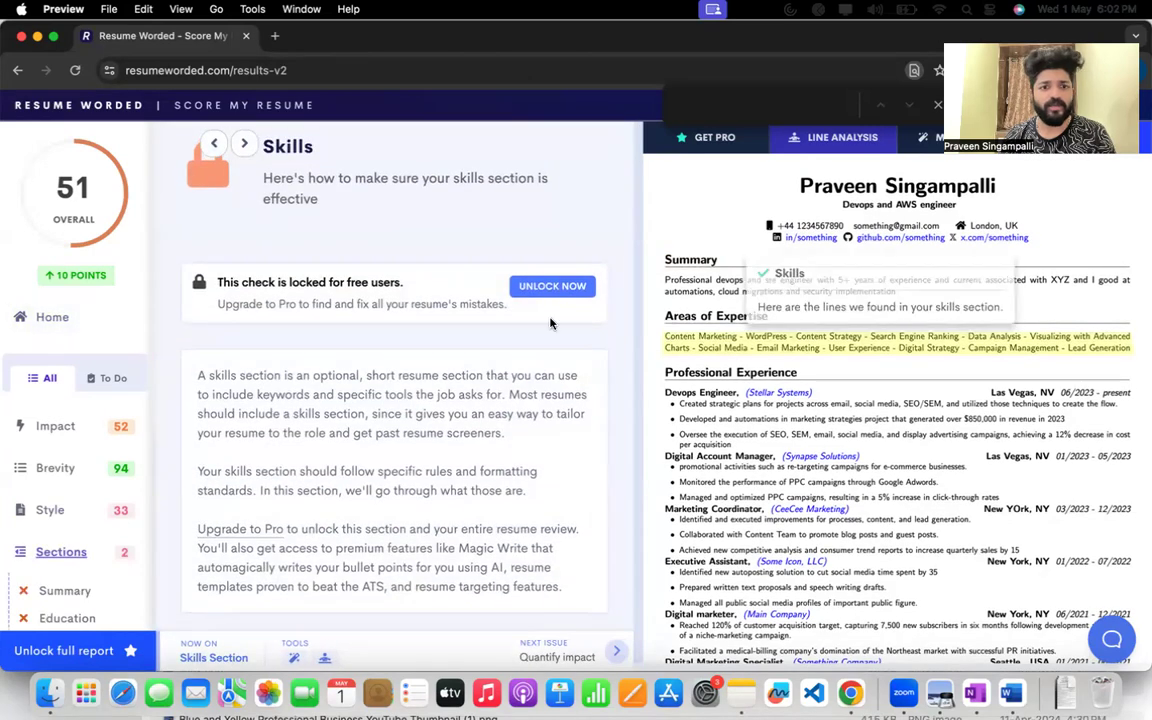
drag(272, 283, 380, 282)
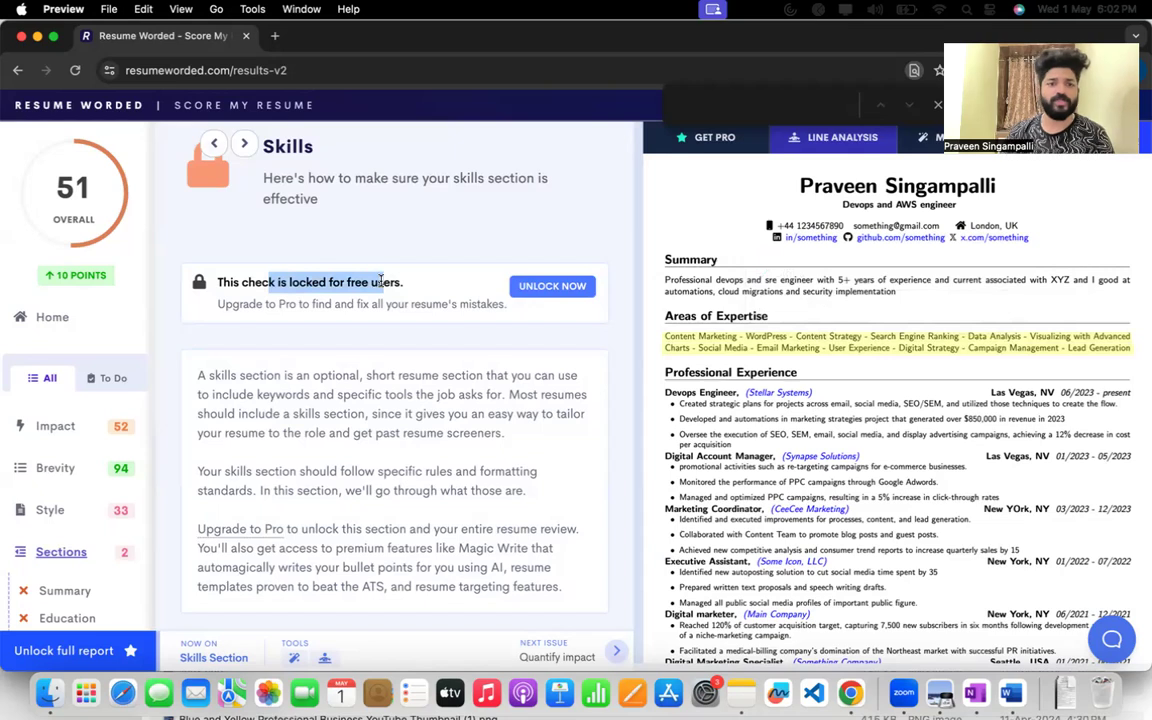
click(213, 143)
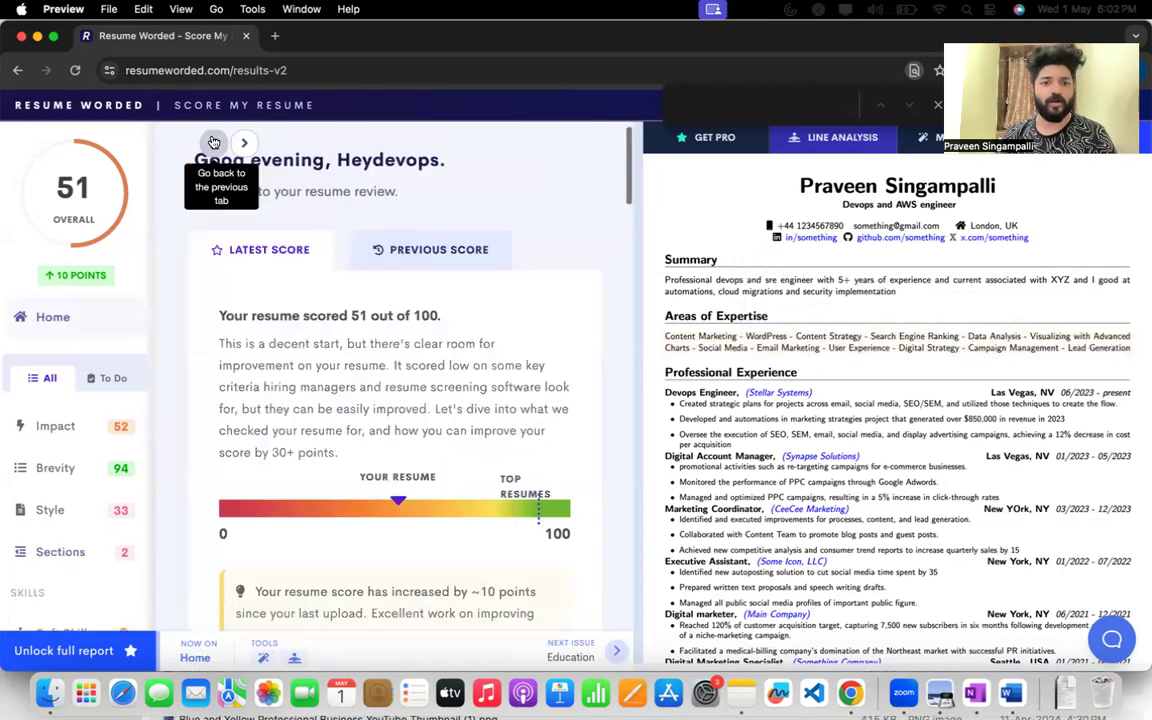
Open the Repetition recommendation under Impact and review the overused action verbs it lists.
scroll(411, 502, down, 5)
scroll(411, 502, down, 10)
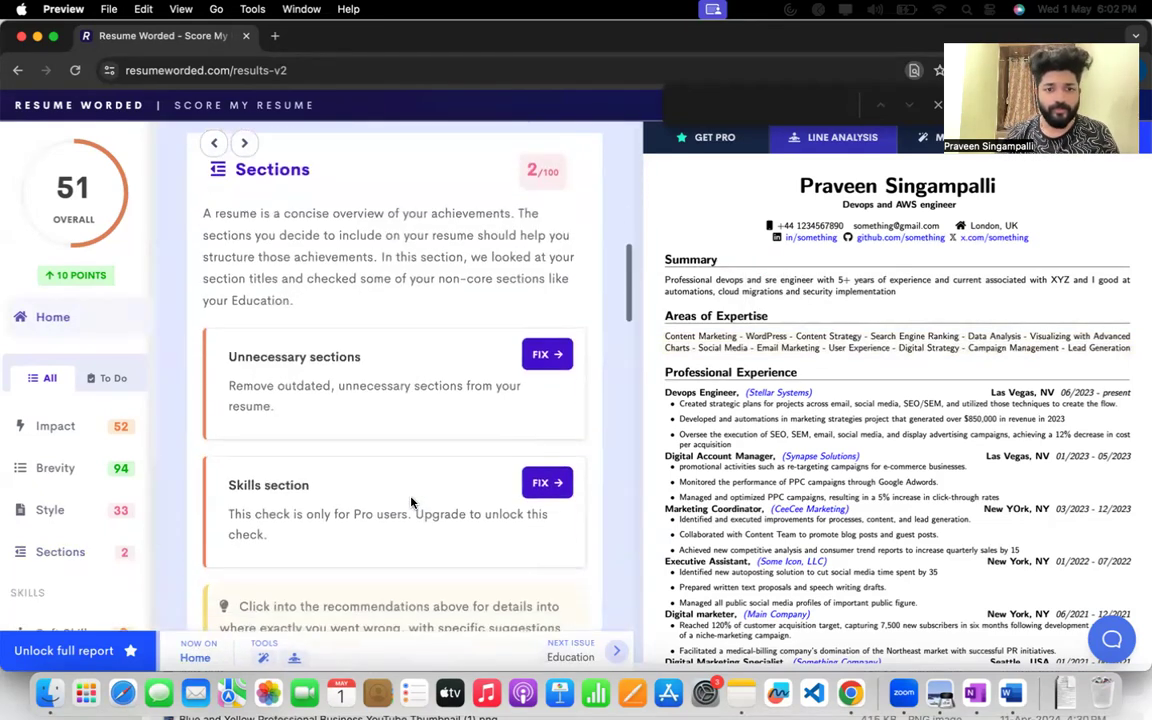
scroll(411, 502, down, 5)
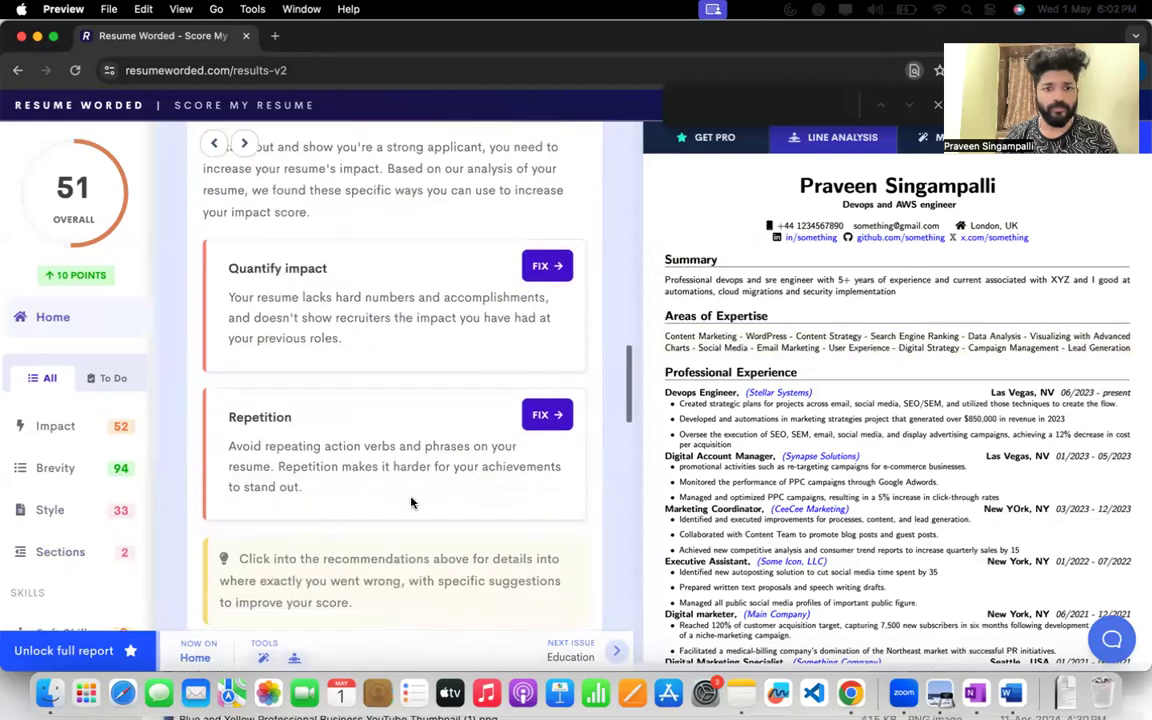
click(535, 404)
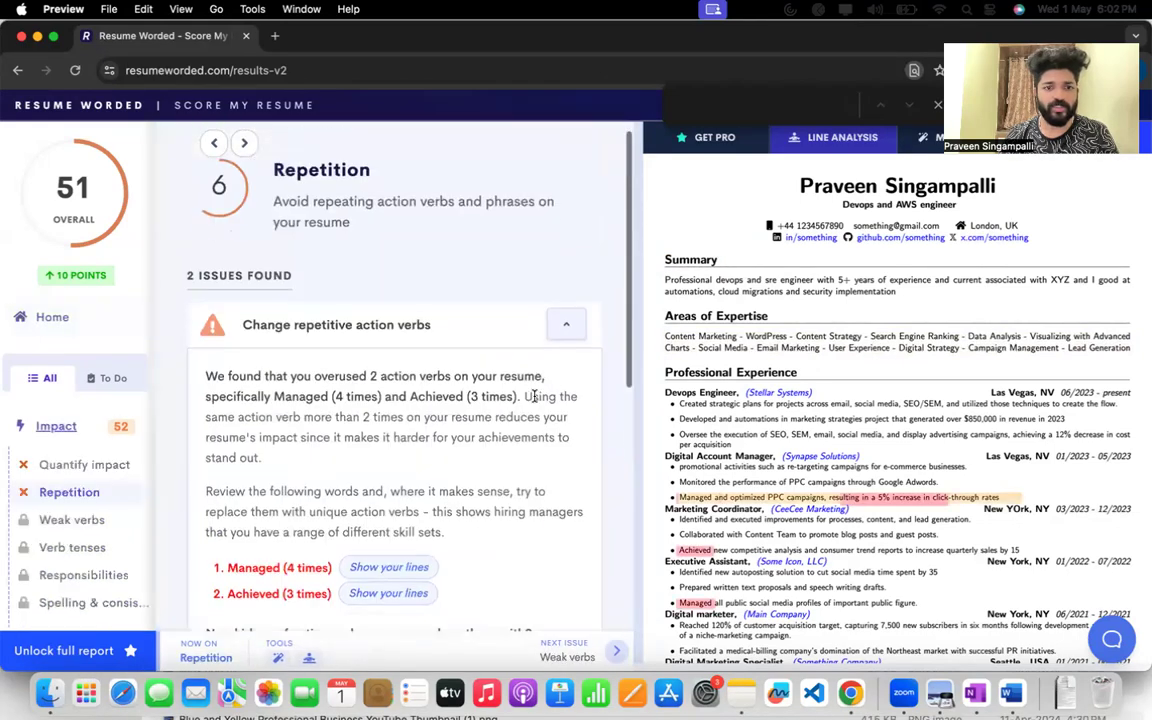
scroll(534, 402, down, 3)
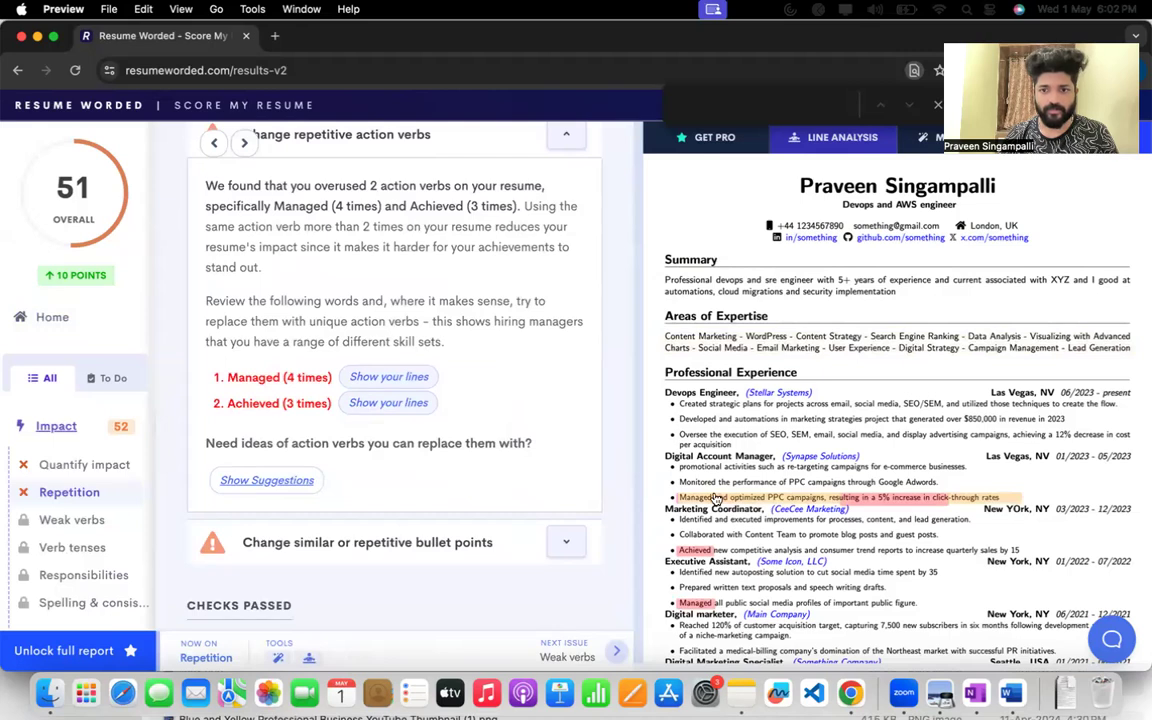
Inspect the flagged "Managed and optimized PPC campaigns" bullet and highlight the advice on replacing repeated words with unique action verbs.
mouse_move(717, 500)
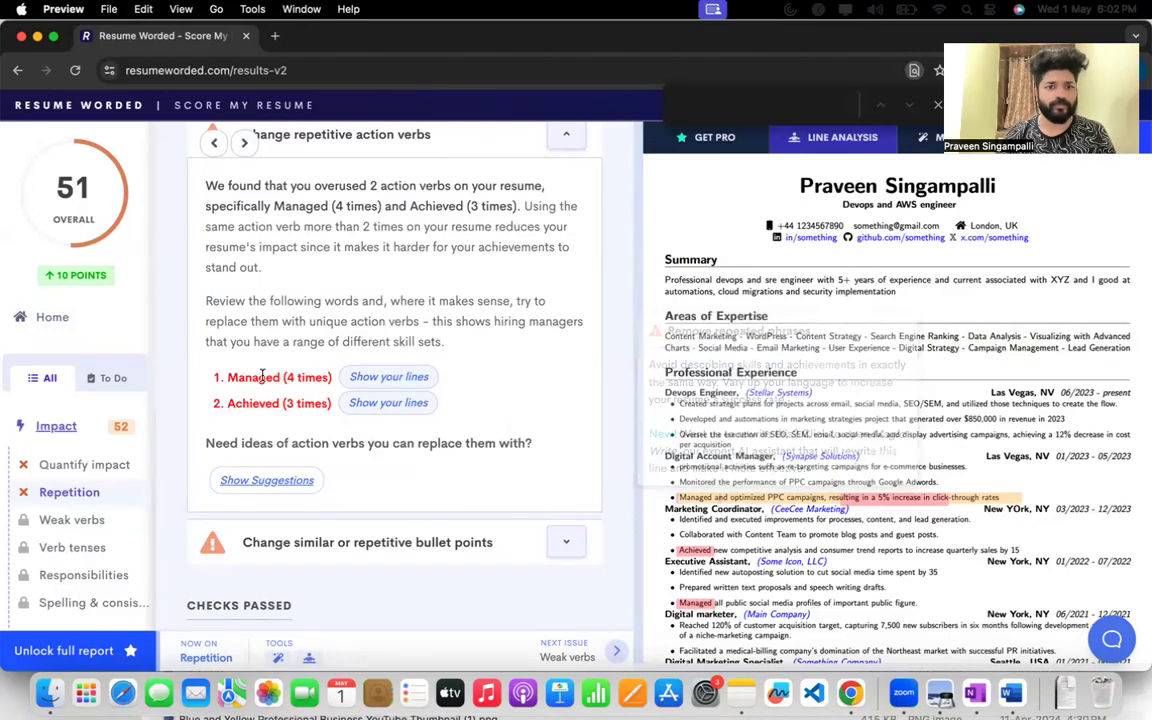
drag(229, 300, 271, 301)
click(490, 346)
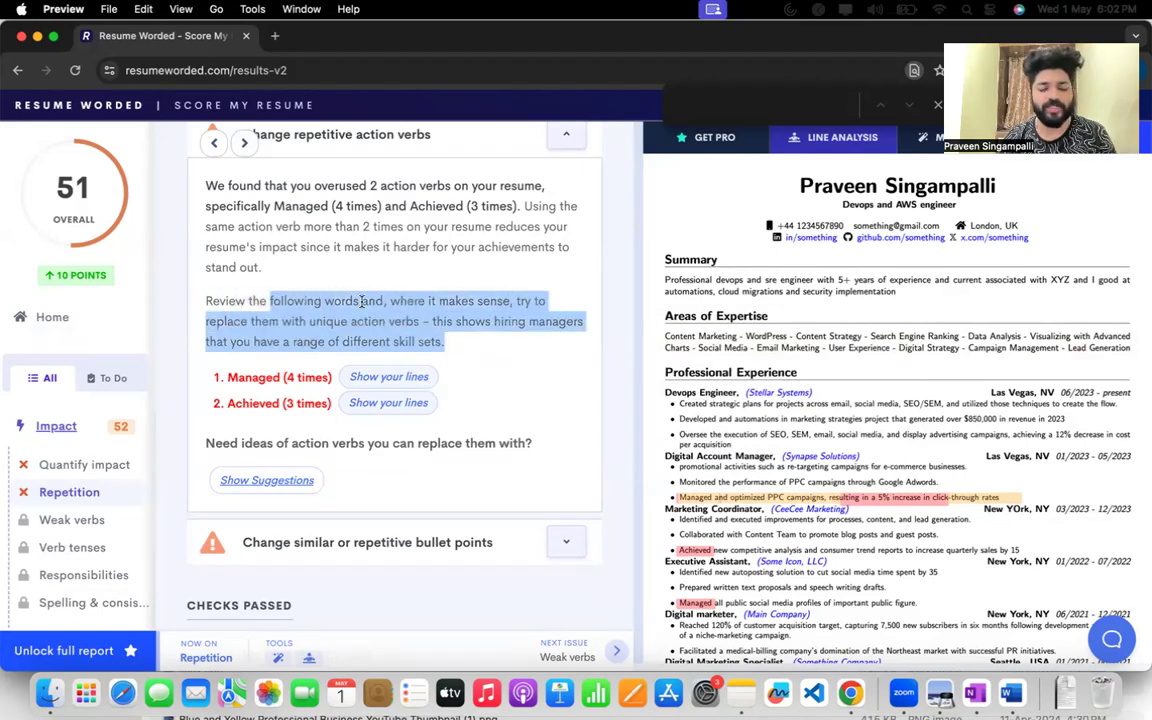
click(437, 320)
drag(437, 320, 357, 302)
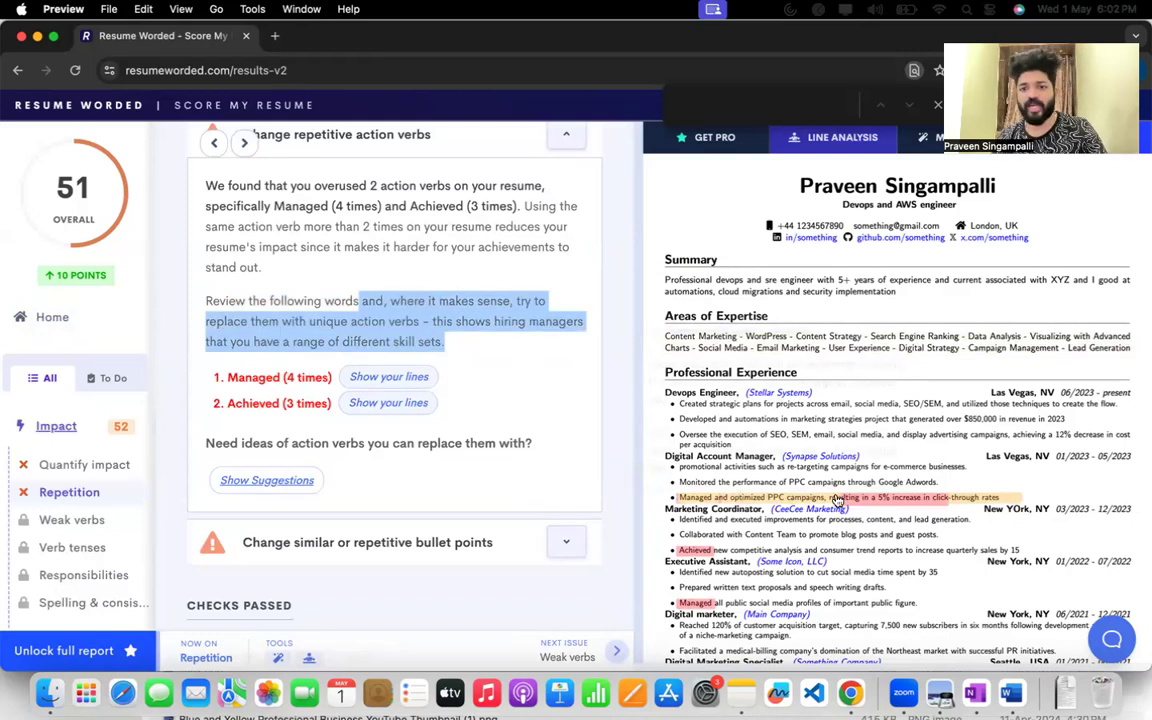
Switch to the Overleaf résumé project and highlight "Managed and optimized PPC campaigns" in the PDF preview.
right_click(850, 692)
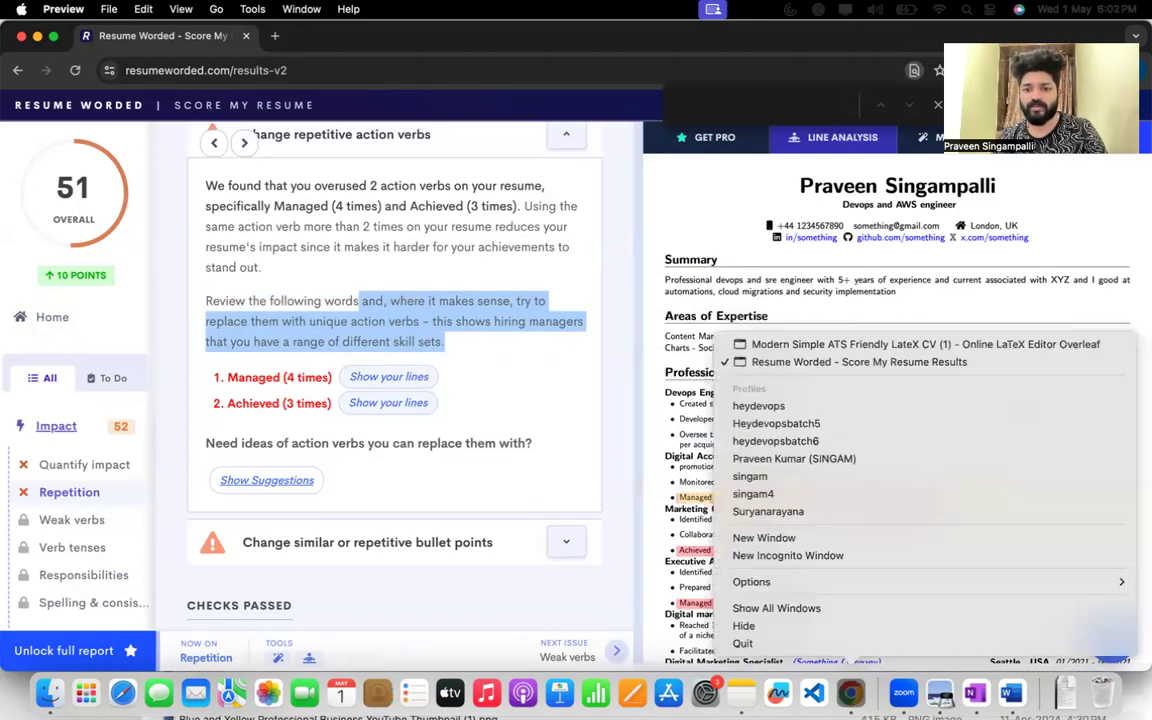
click(812, 346)
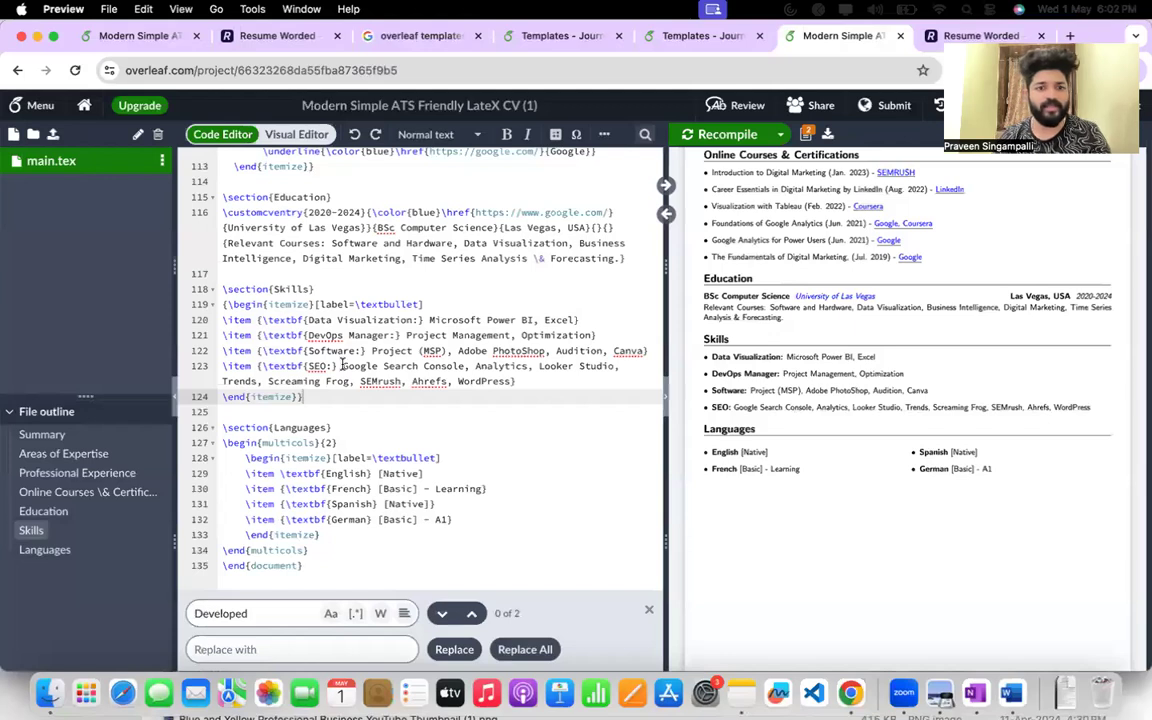
scroll(342, 366, up, 15)
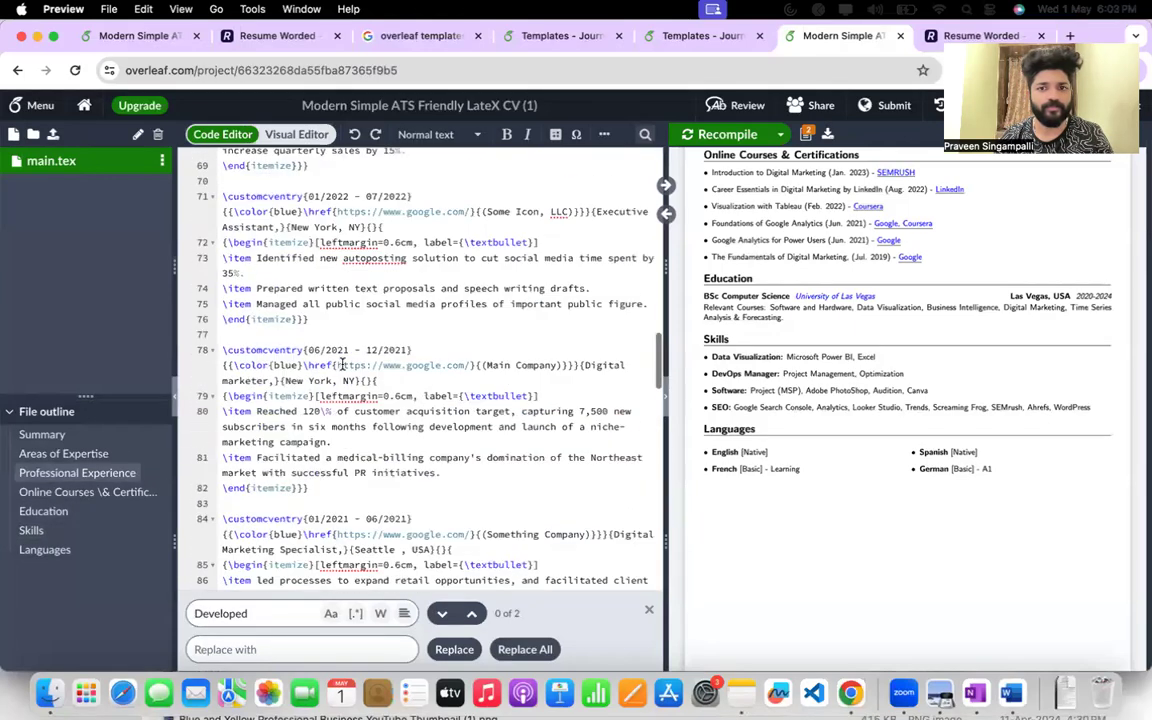
scroll(793, 253, up, 5)
scroll(793, 255, up, 10)
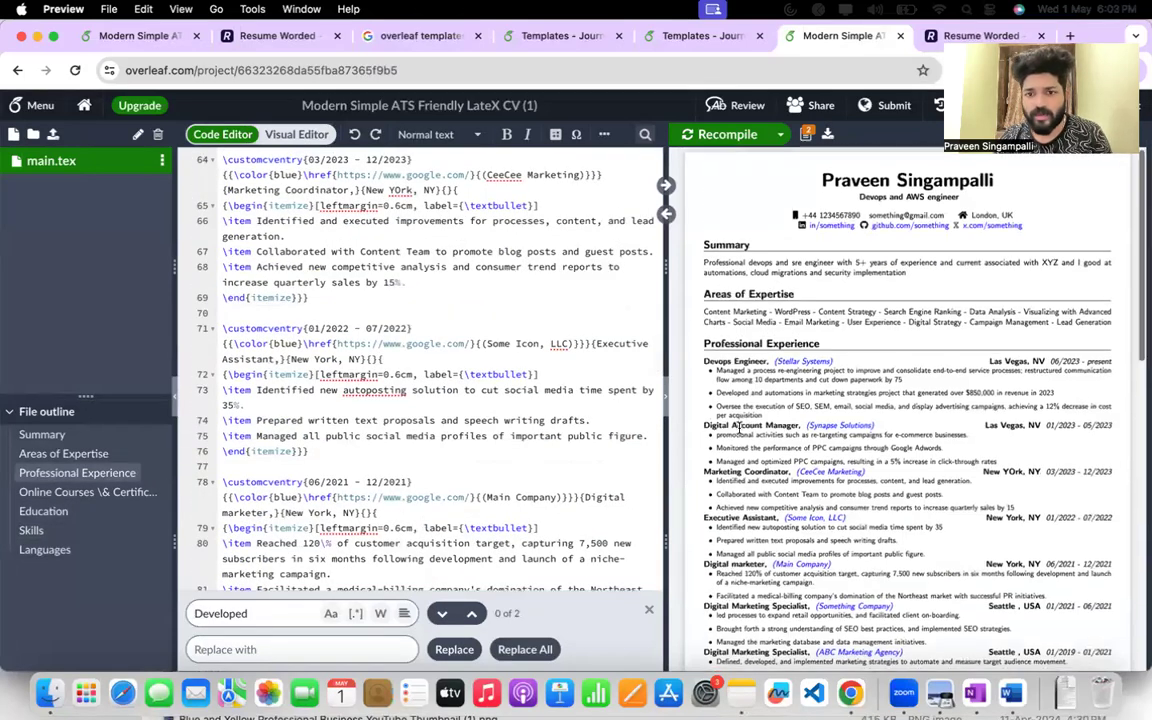
scroll(733, 441, down, 1)
drag(716, 443, 843, 443)
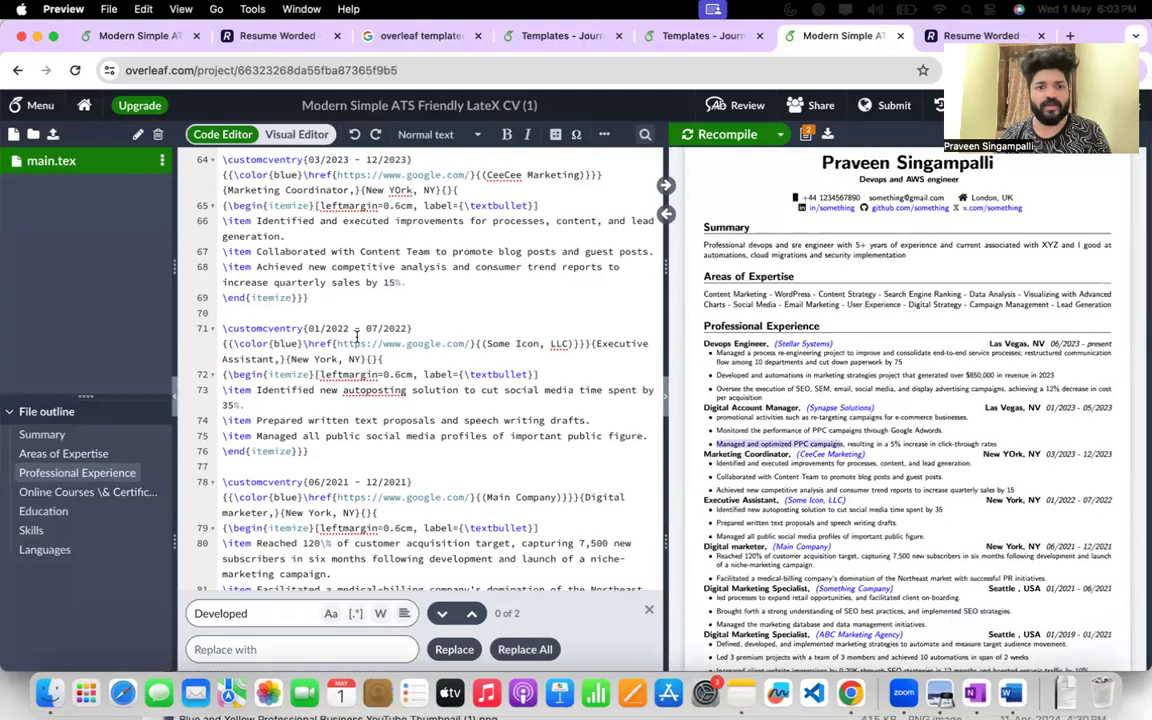
Copy the job title above that bullet and search main.tex for "Digital Account Manager".
mouse_move(705, 411)
mouse_down()
mouse_move(777, 411)
mouse_move(704, 409)
mouse_up()
key(super+c)
click(778, 411)
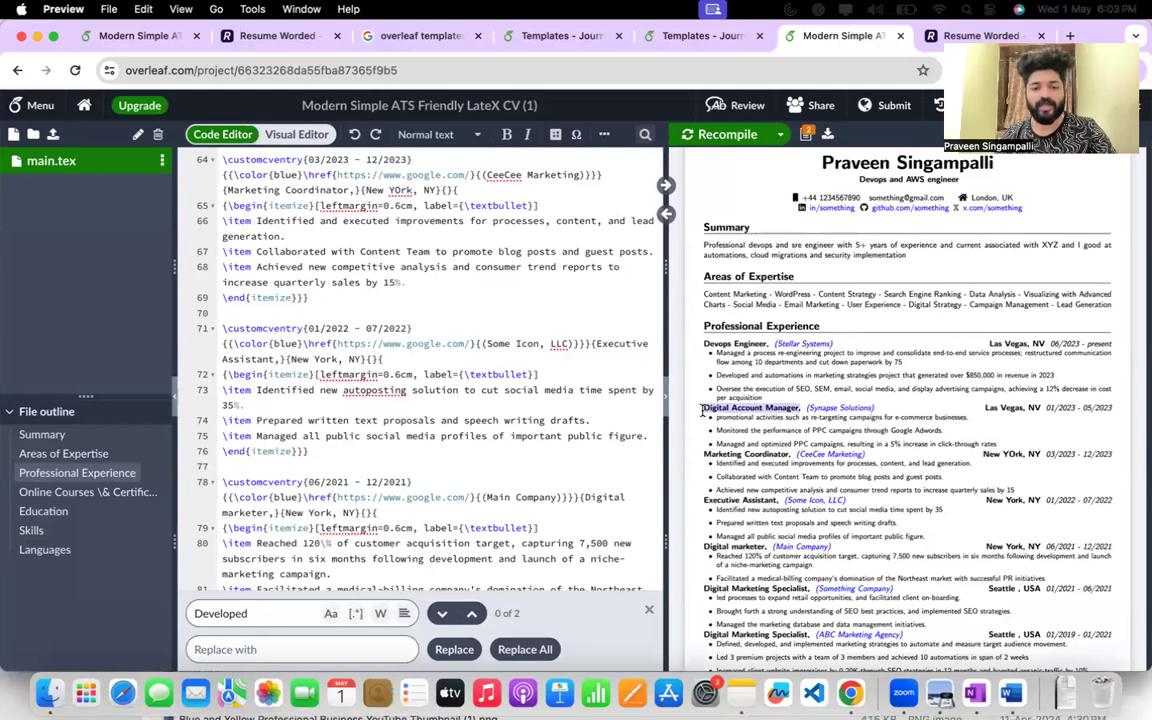
key(super+v)
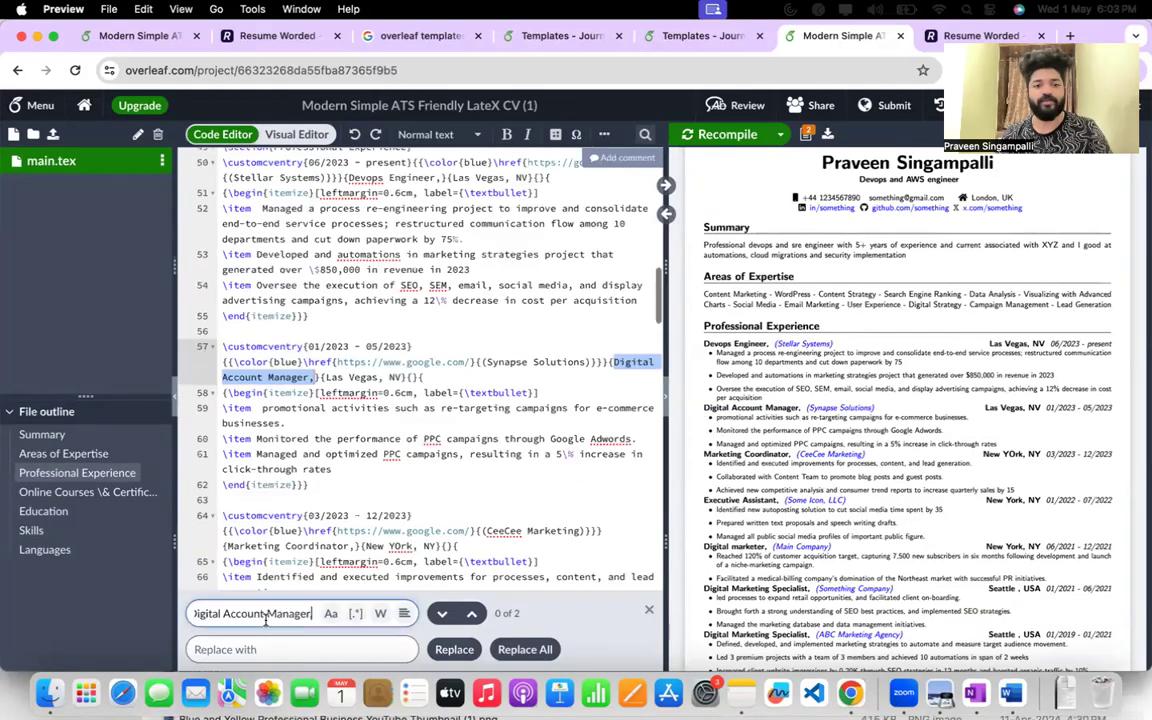
key(BackSpace)
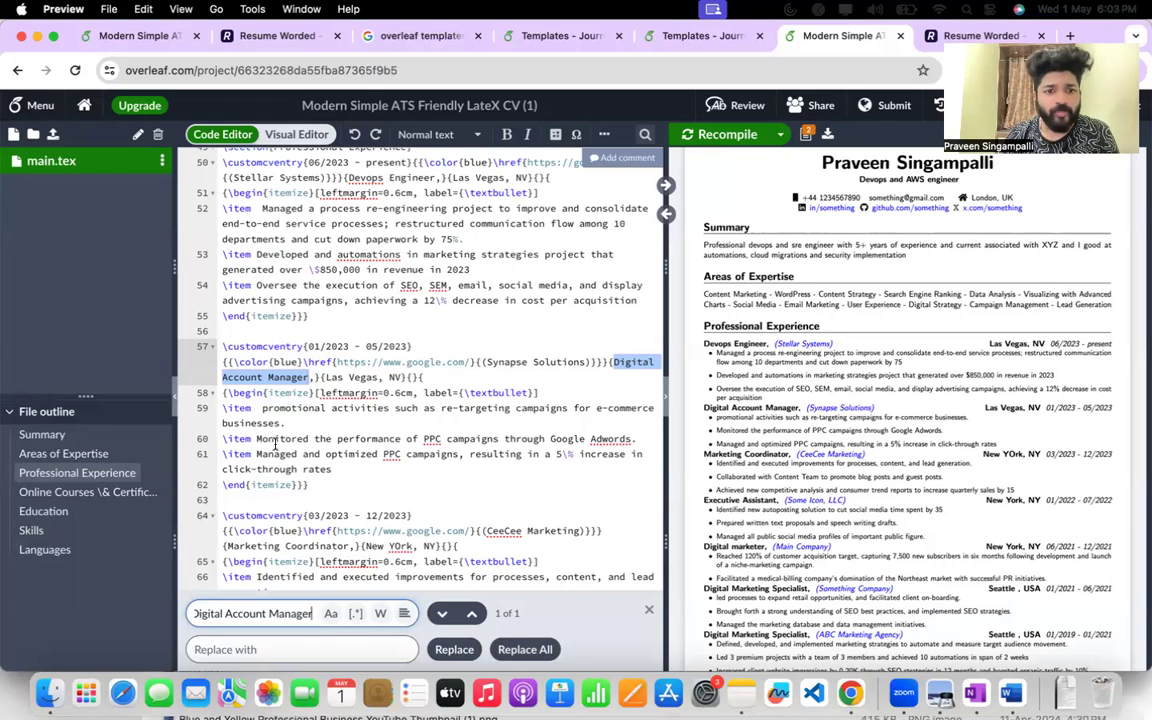
Replace the Digital Account Manager entry's last bullet with "Deployed applications via the CICD automations" and recompile the résumé.
drag(256, 454, 332, 469)
key(BackSpace)
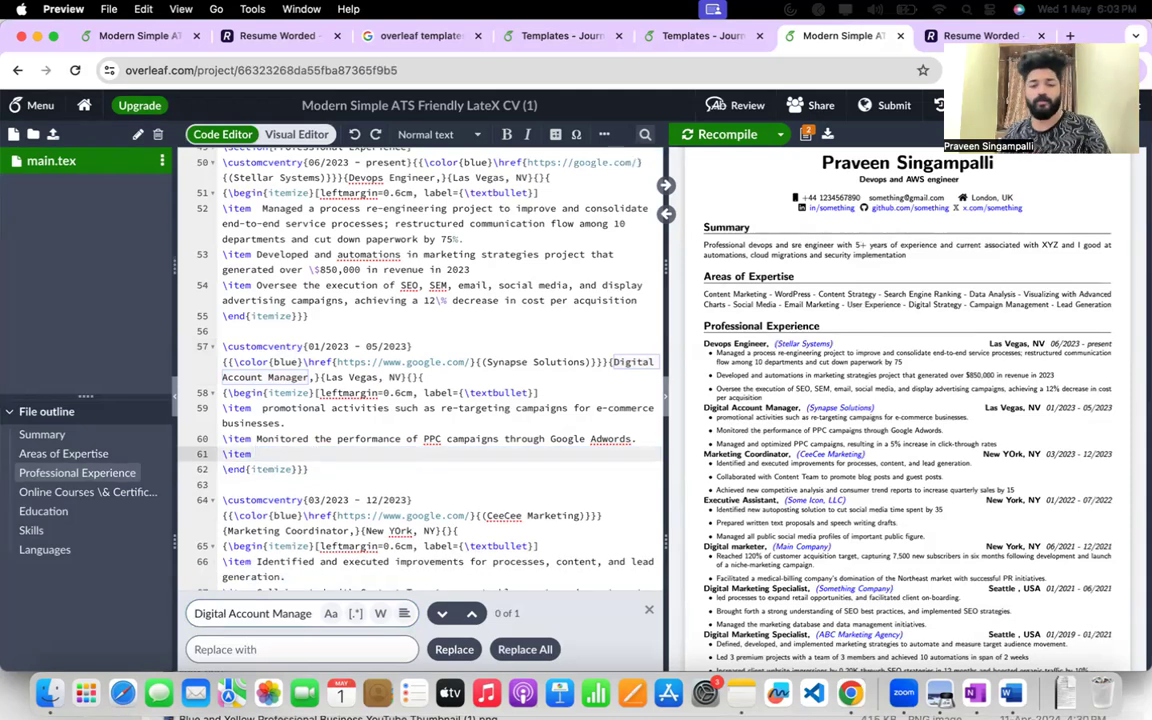
text(Deployed applications via the CICD automations)
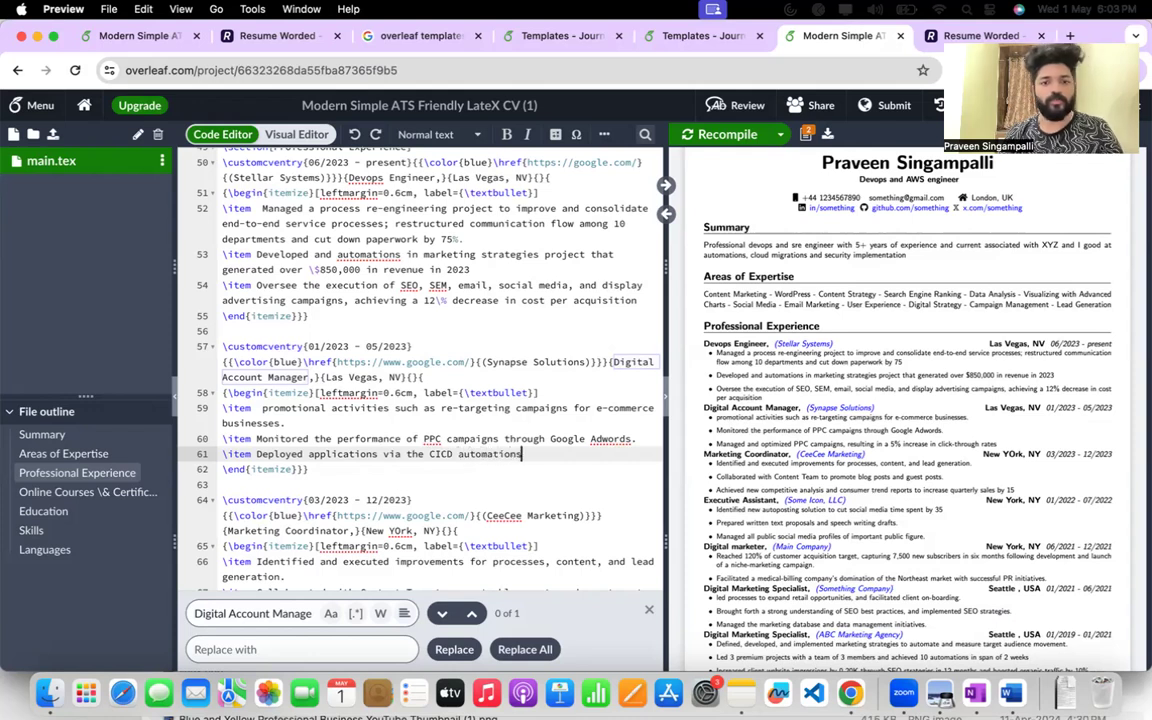
click(708, 136)
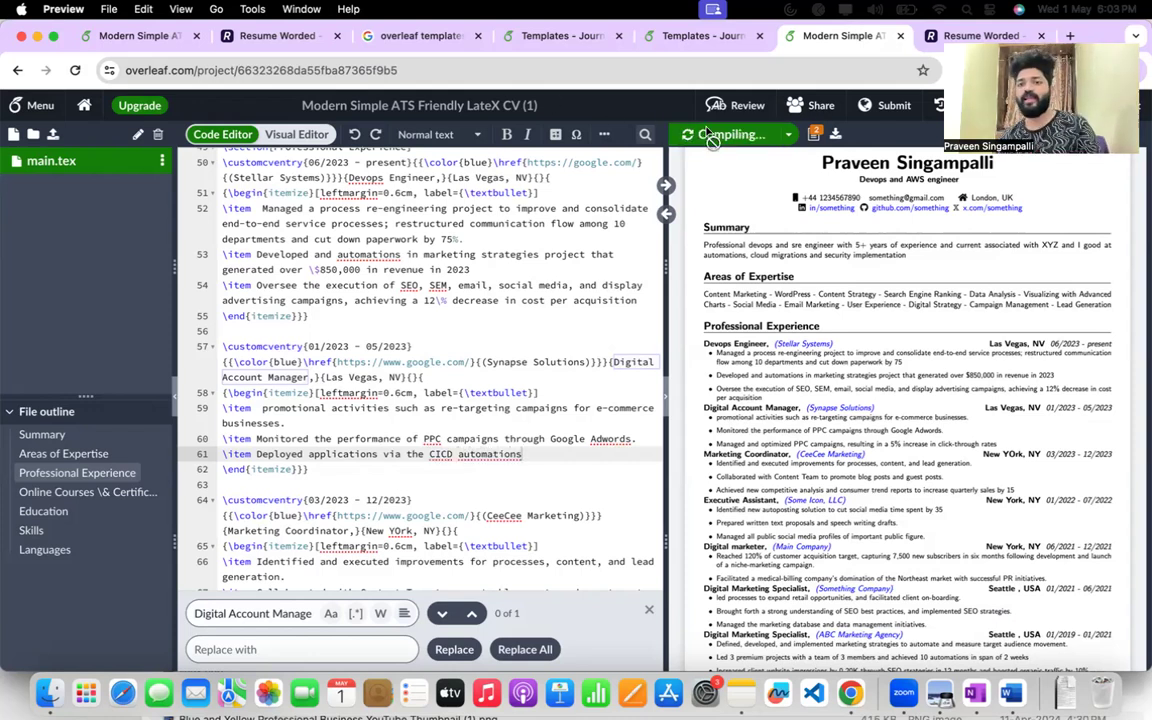
Change the headline under the candidate's name in main.tex to "Devops and Security engineer".
scroll(443, 213, up, 15)
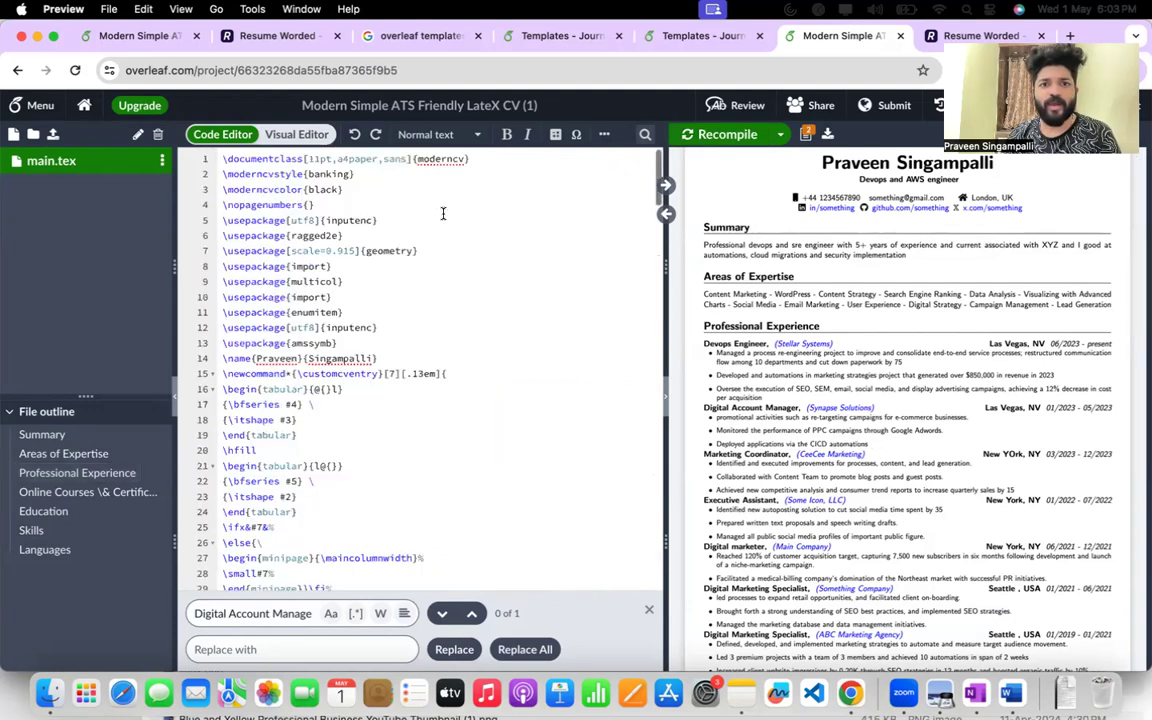
scroll(401, 228, down, 10)
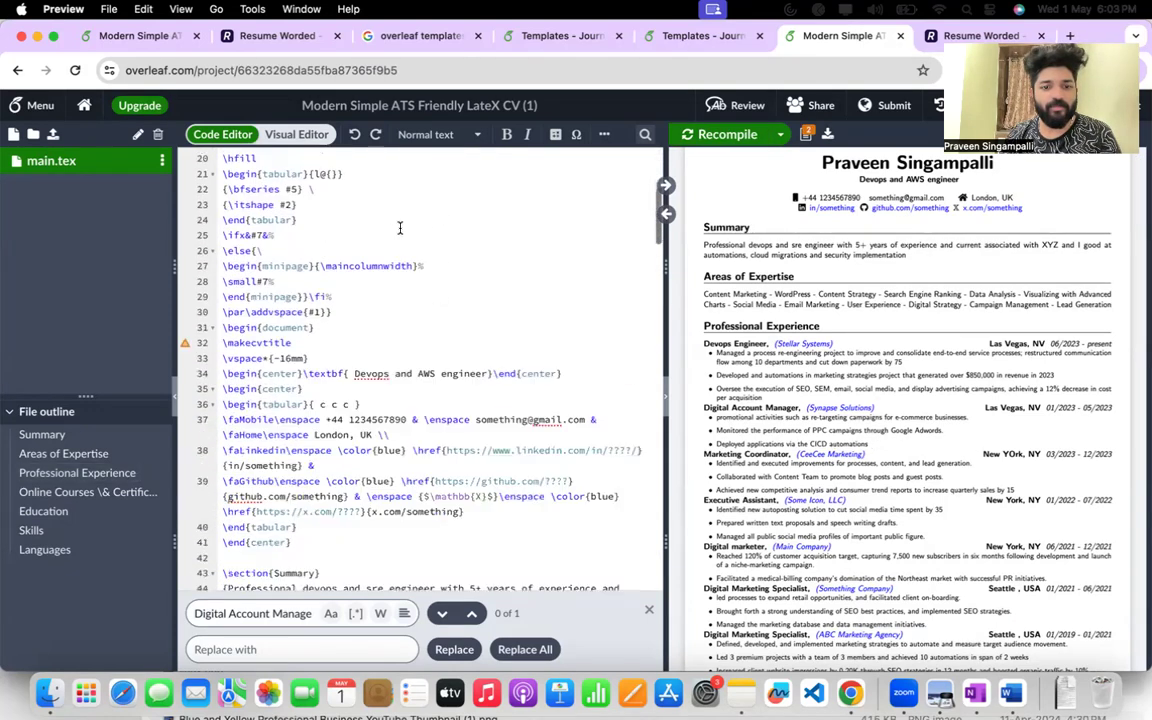
double_click(426, 351)
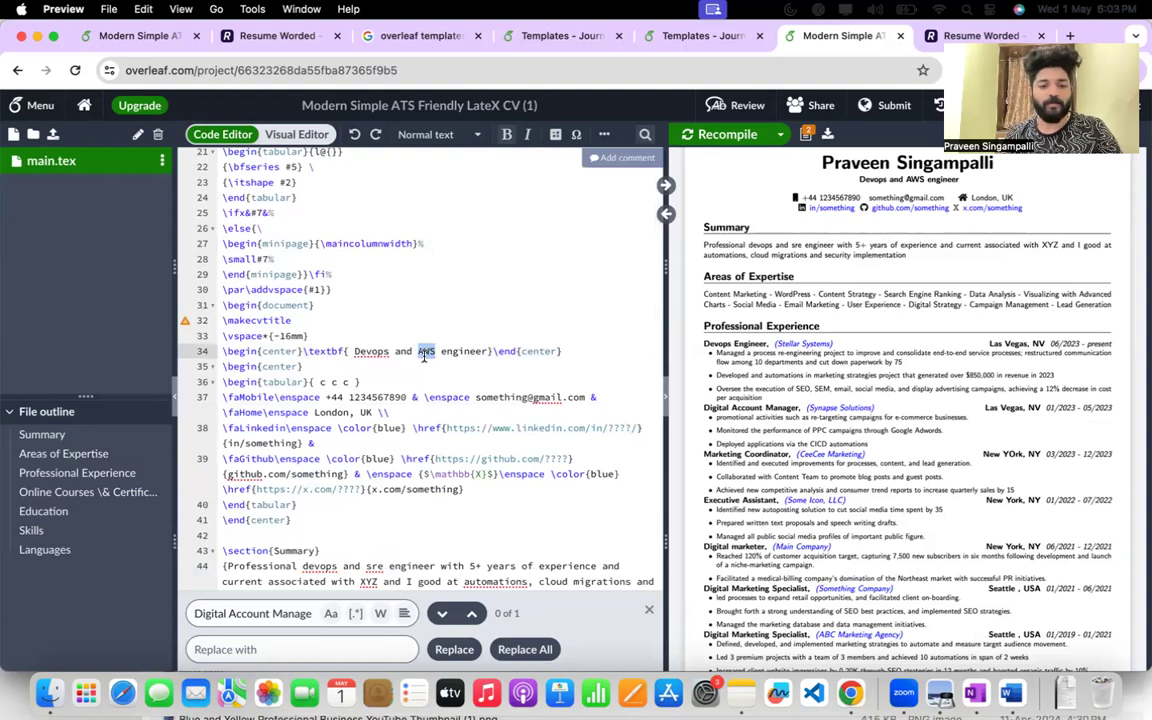
text(Security)
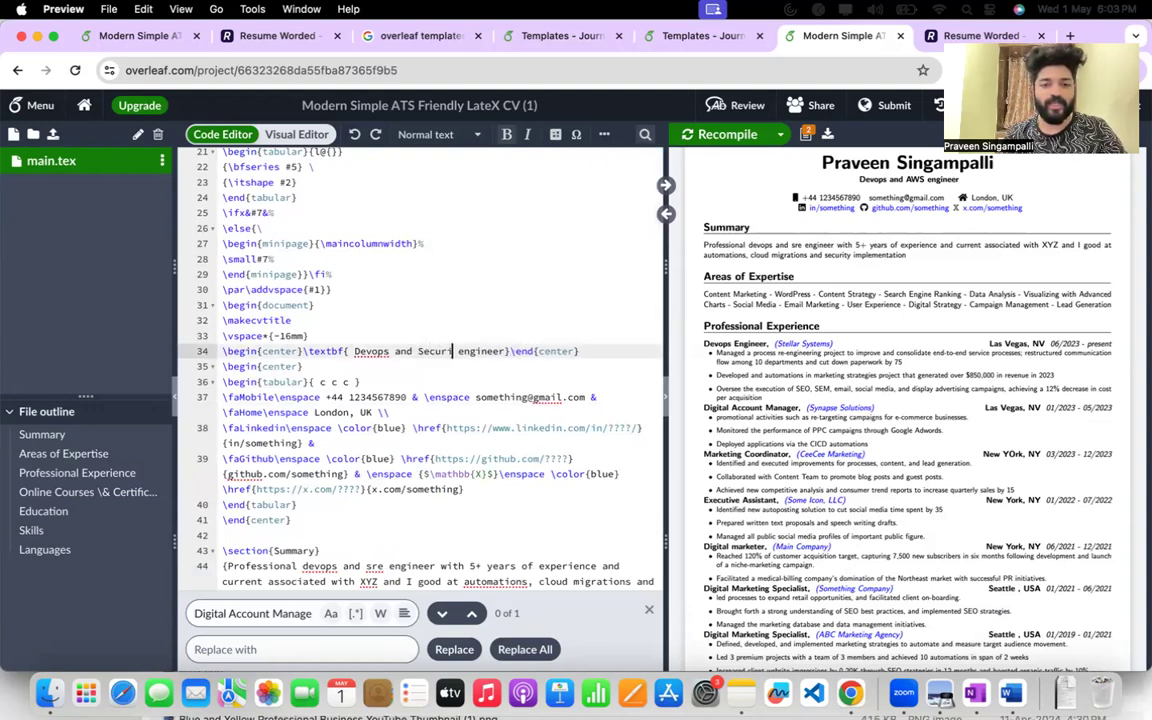
Recompile the résumé and download it as a PDF.
click(726, 139)
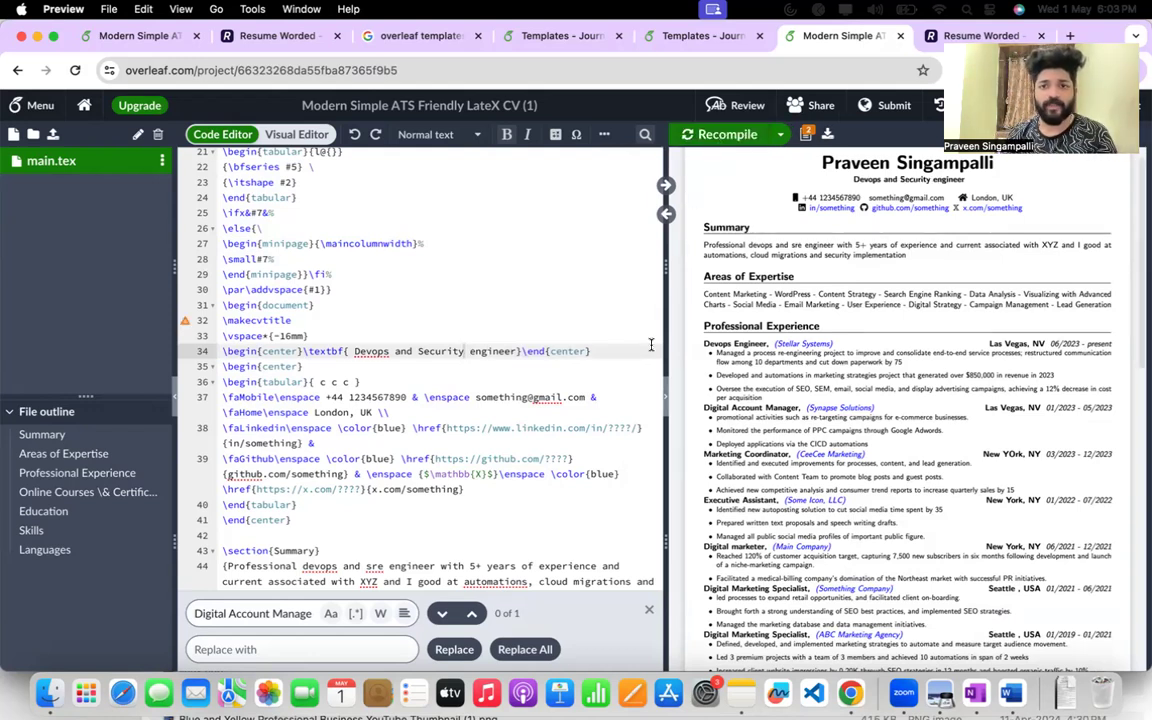
click(827, 134)
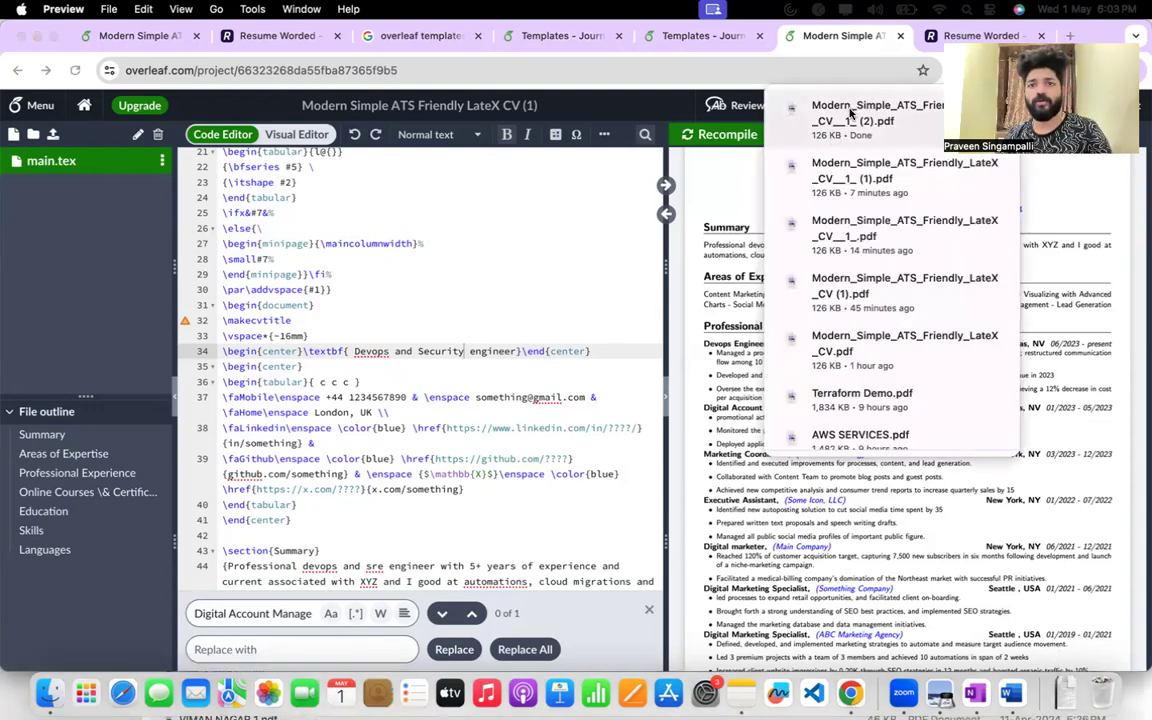
Switch to the Resume Worded results window and return to the report's home overview.
right_click(903, 692)
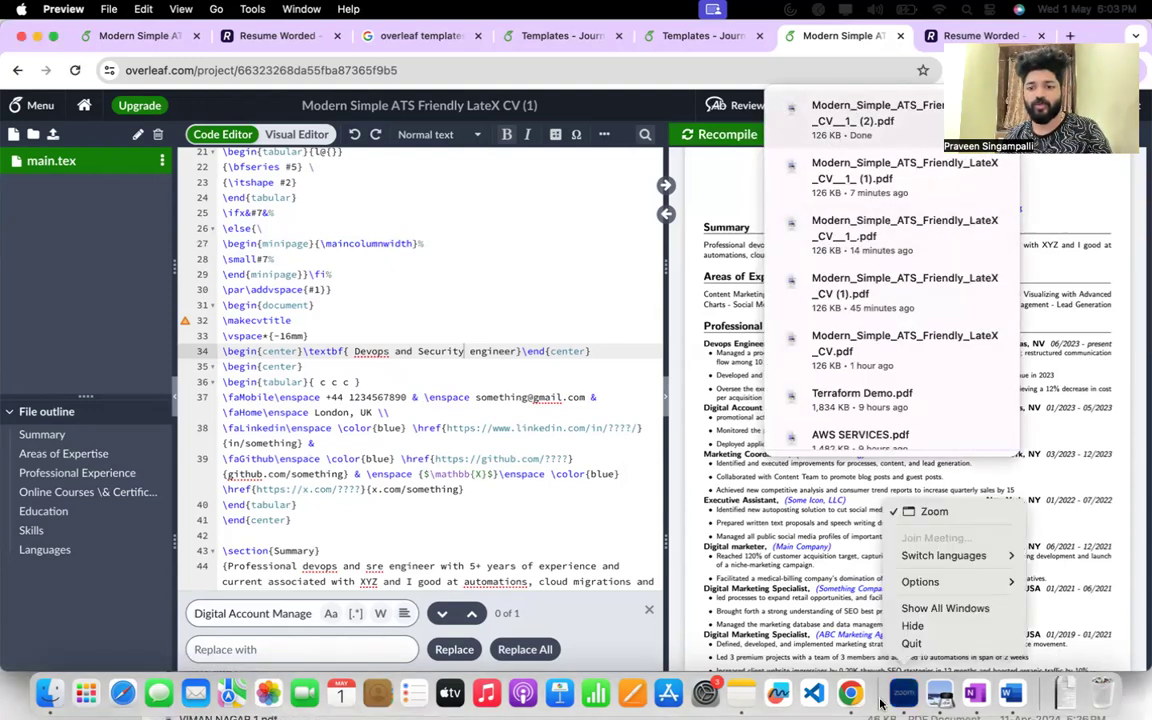
right_click(850, 692)
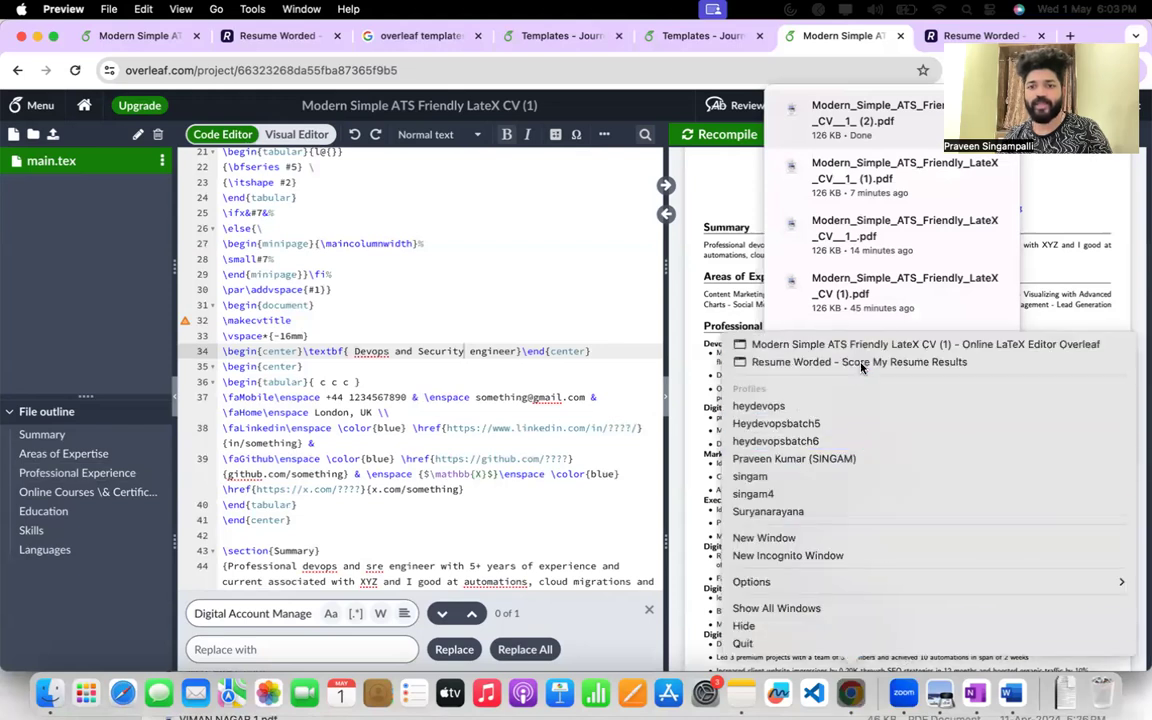
click(861, 363)
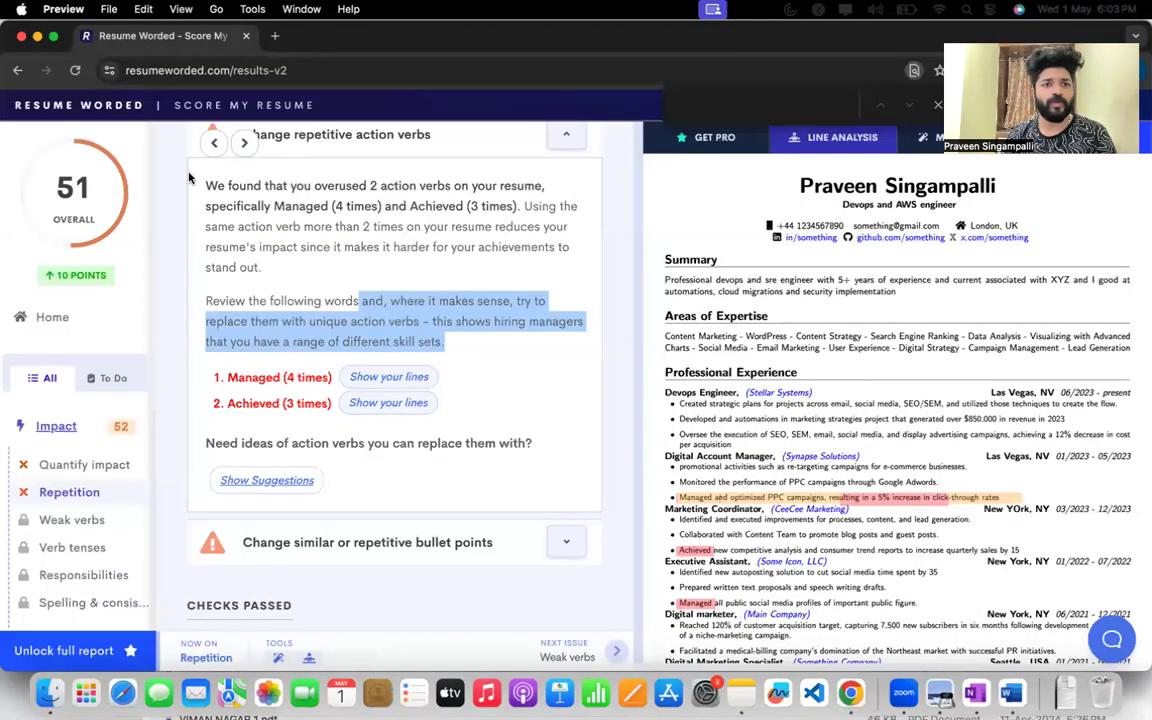
click(85, 105)
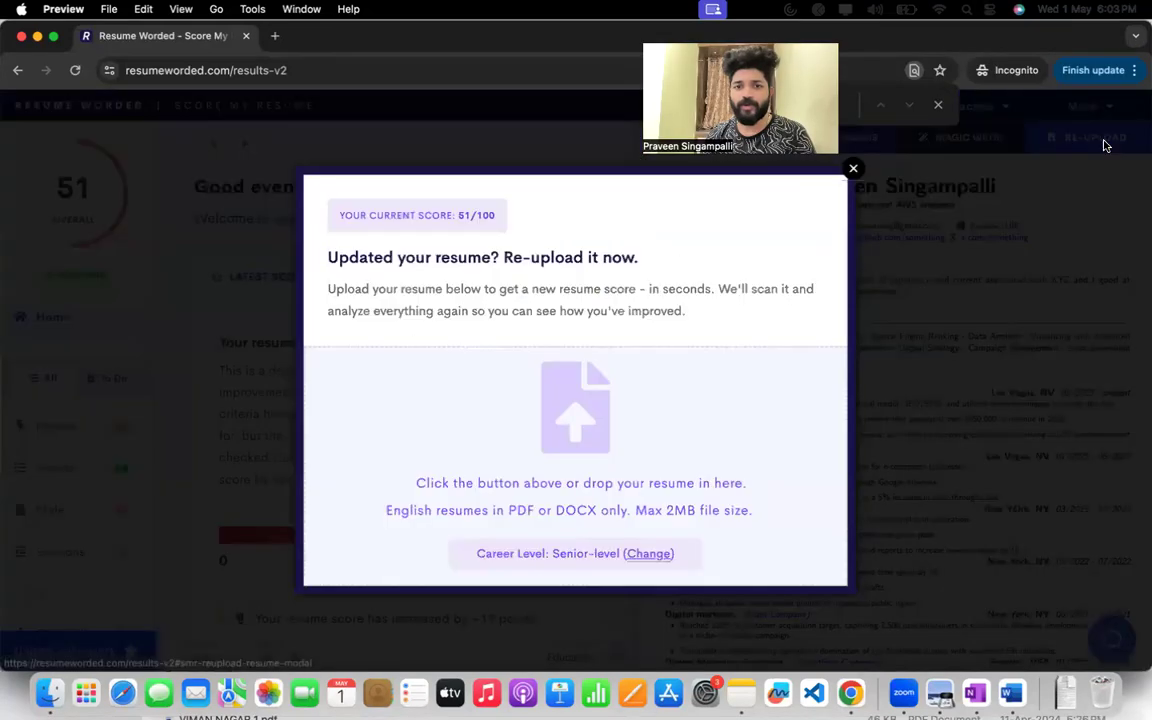
Re-upload the updated résumé Modern_Simple_ATS_Friendly_LateX_CV__1_ (2).pdf from Downloads to Resume Worded for a new score.
click(1085, 137)
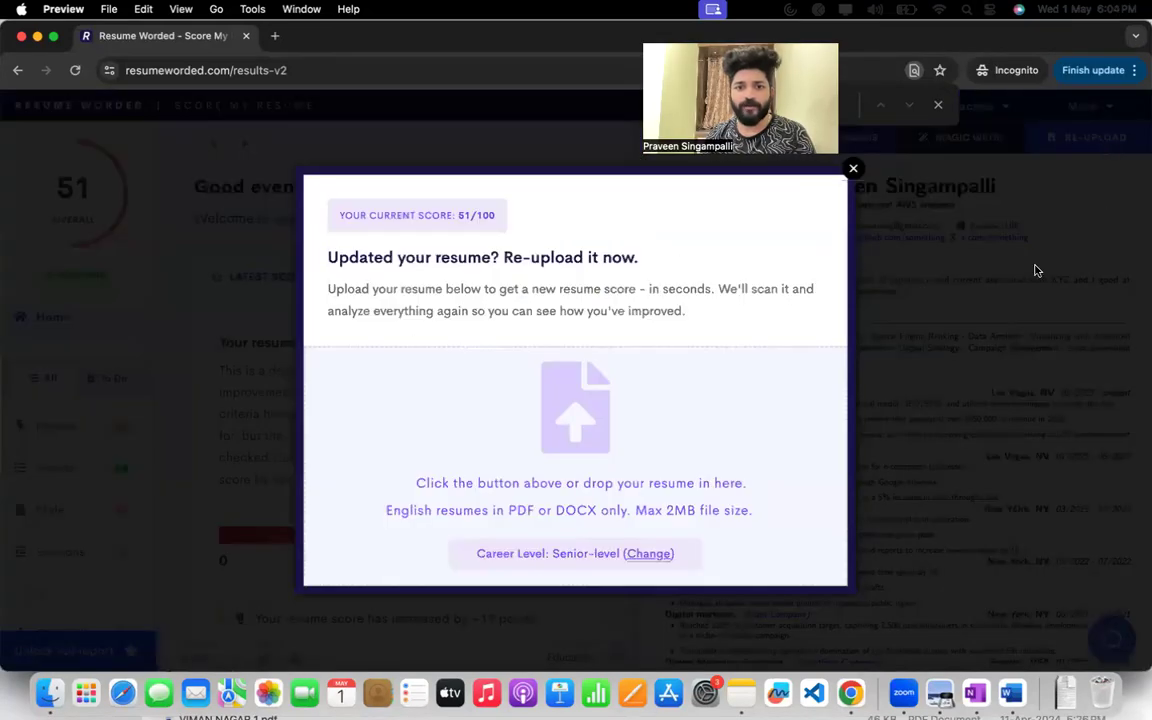
click(566, 393)
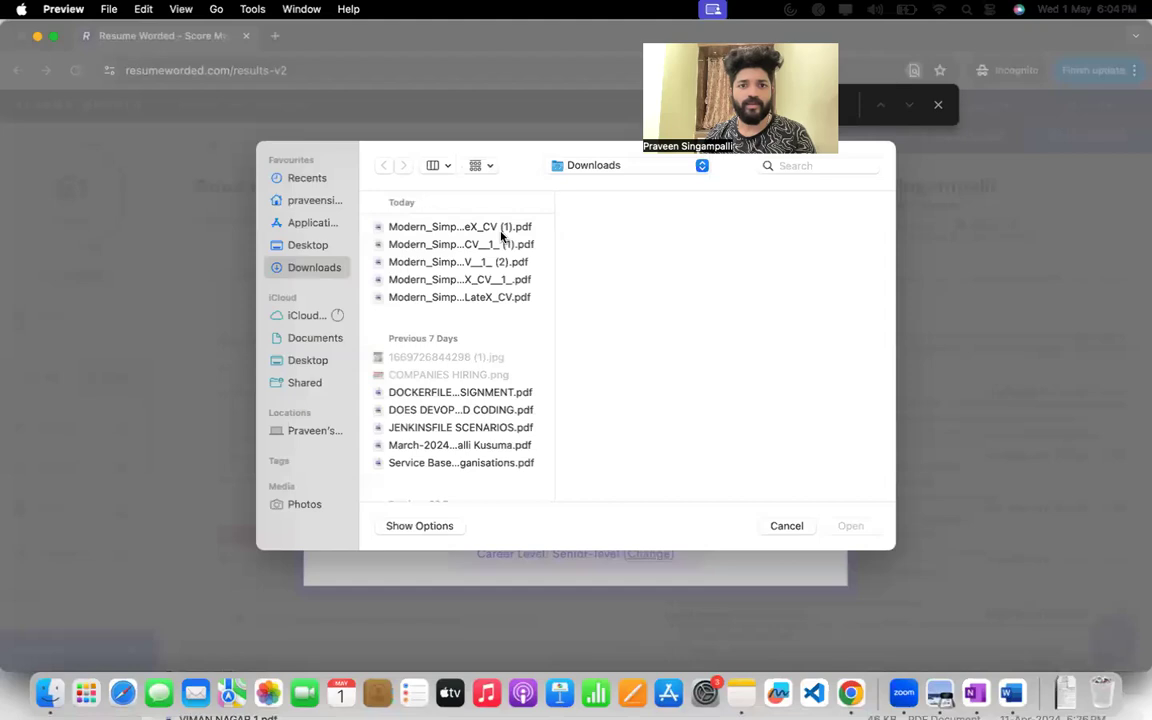
click(501, 229)
key(Down)
key(Down)
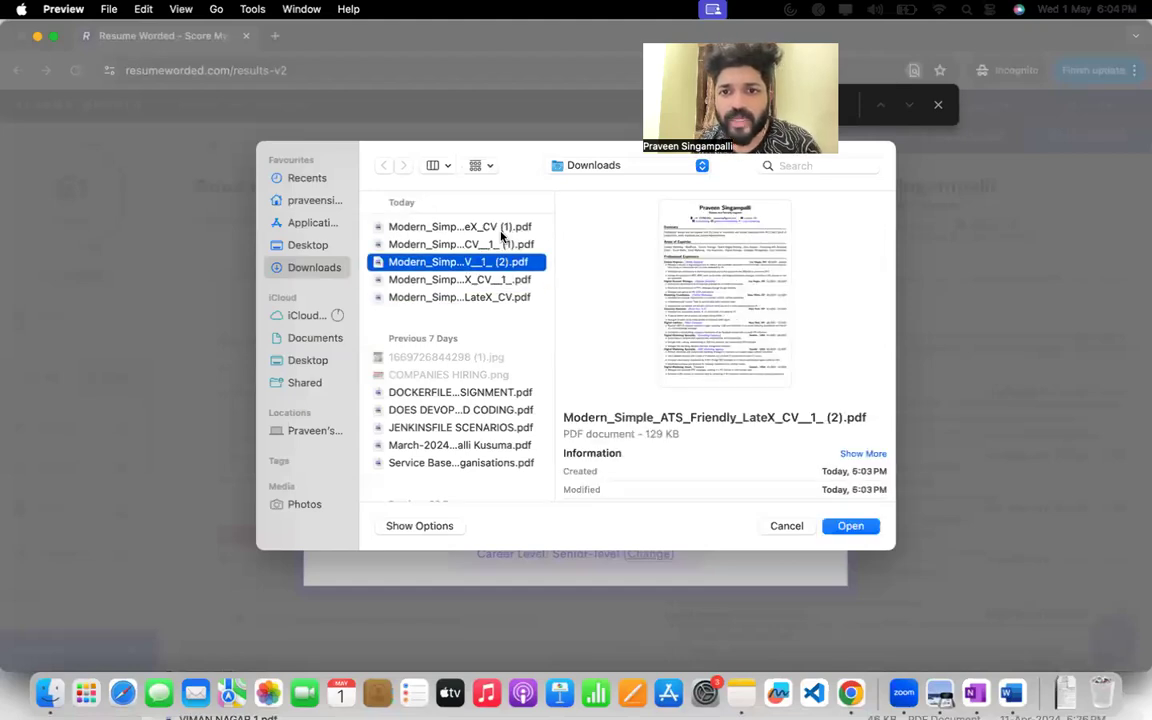
key(Return)
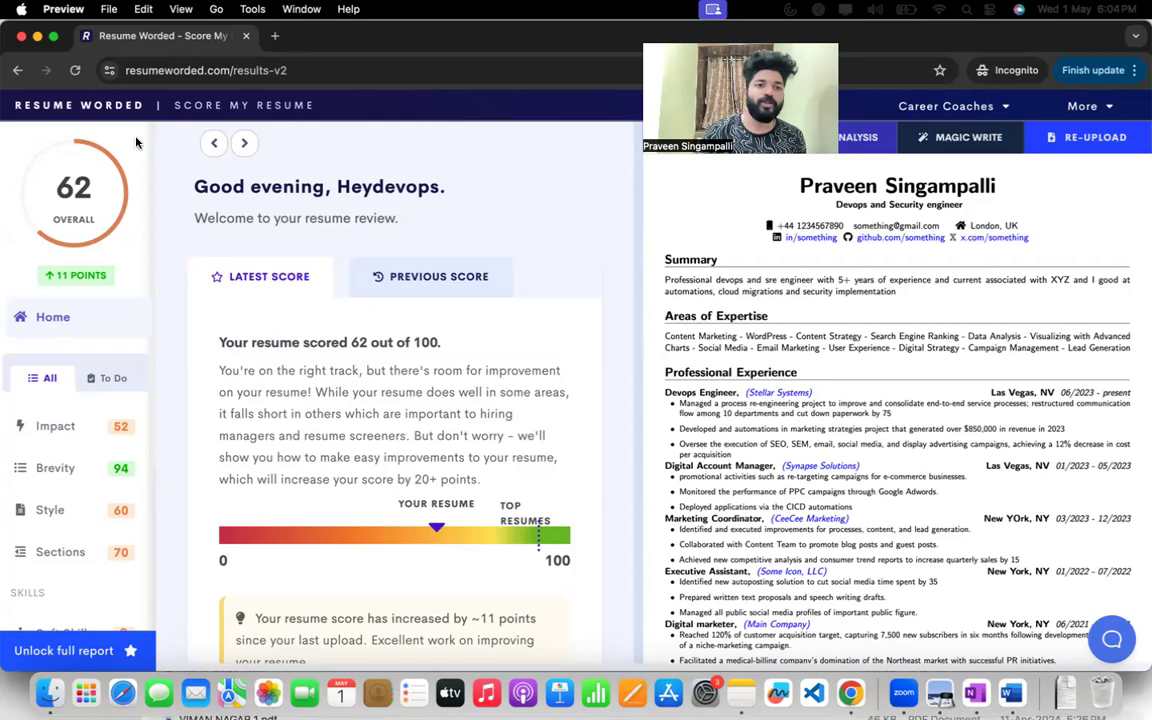
Review the new overall résumé score and the category scores for Brevity, Style, Sections and Soft Skills.
mouse_move(50, 165)
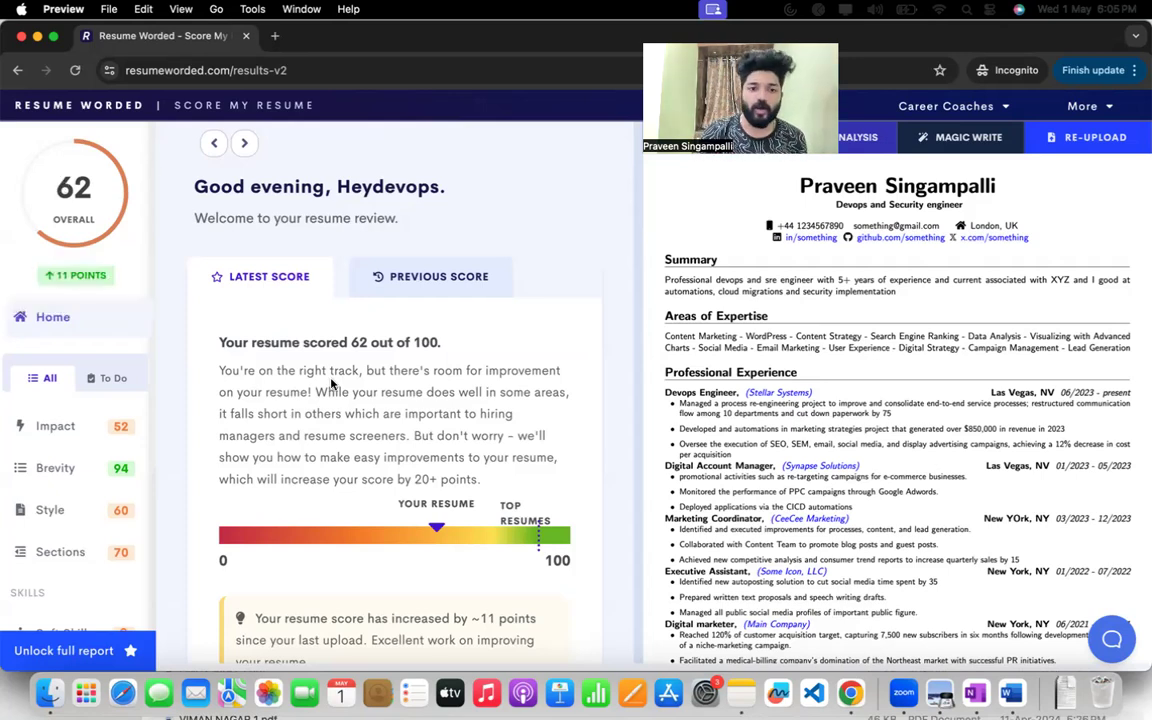
scroll(331, 382, down, 10)
scroll(331, 382, down, 10)
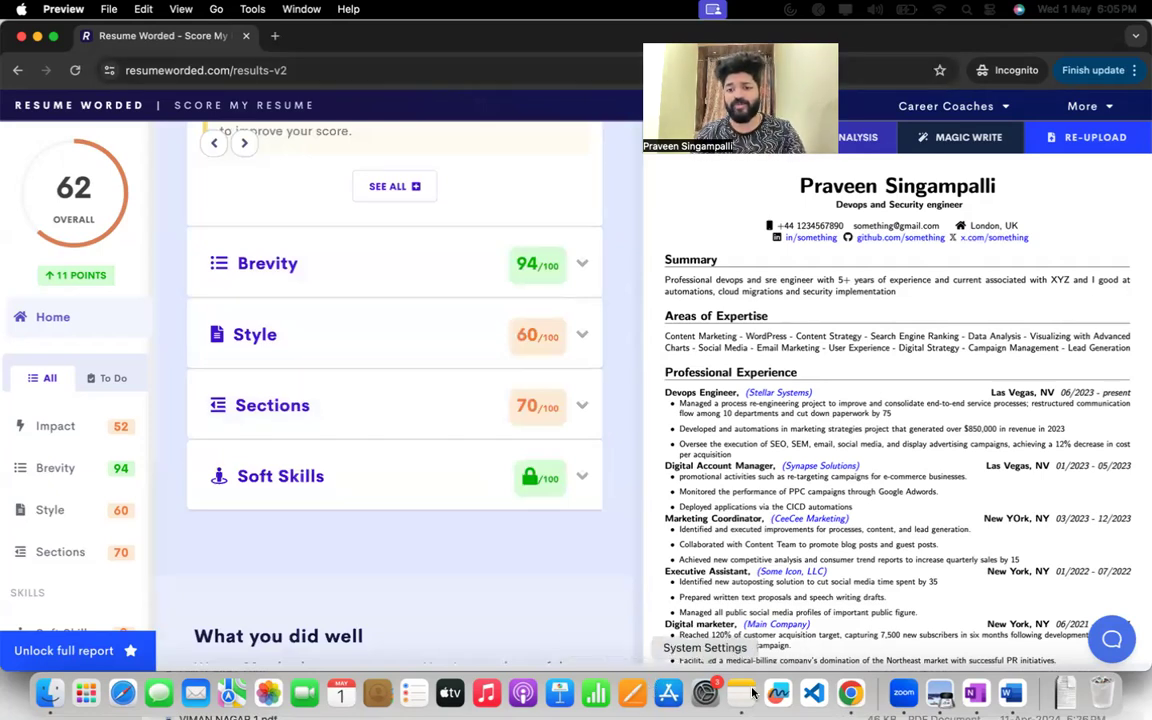
Open YouTube in a new browser tab.
click(277, 42)
text(youtu)
key(Return)
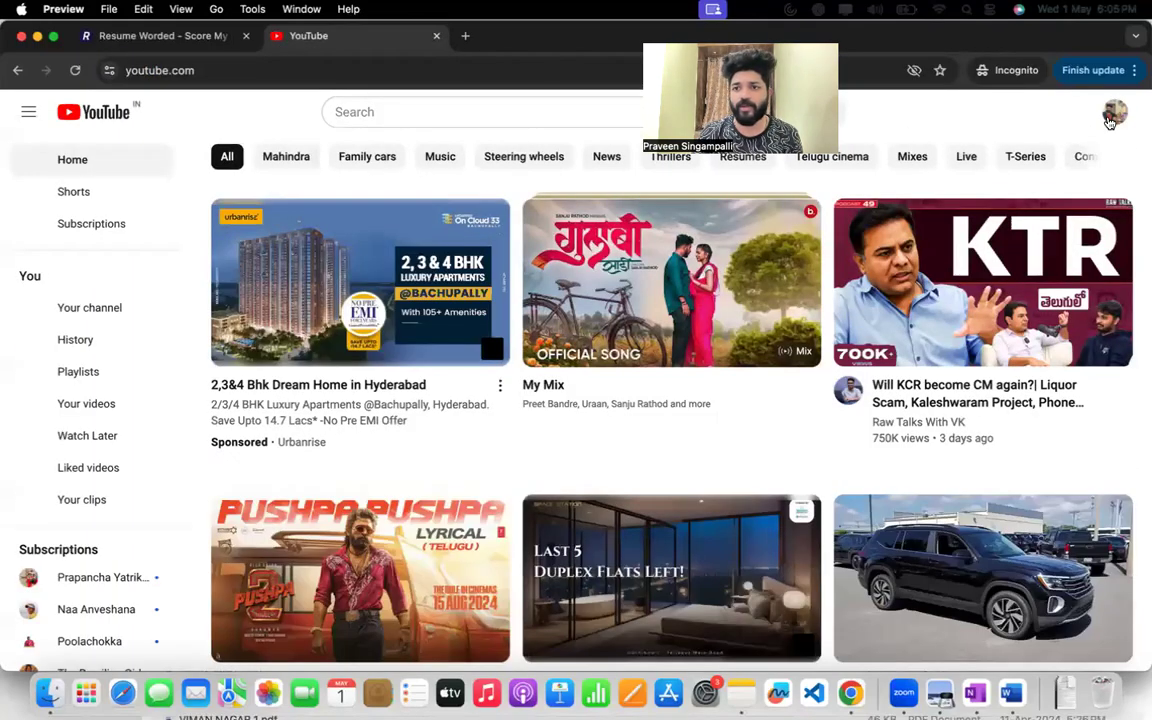
click(1111, 116)
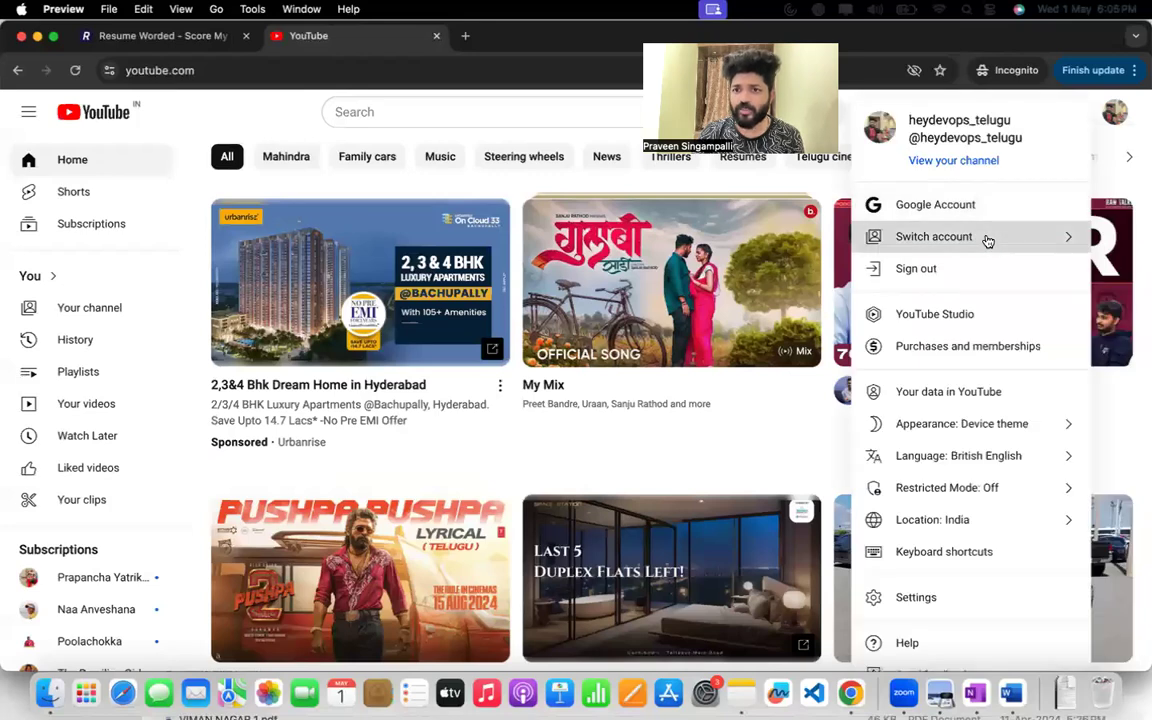
click(987, 238)
key(Escape)
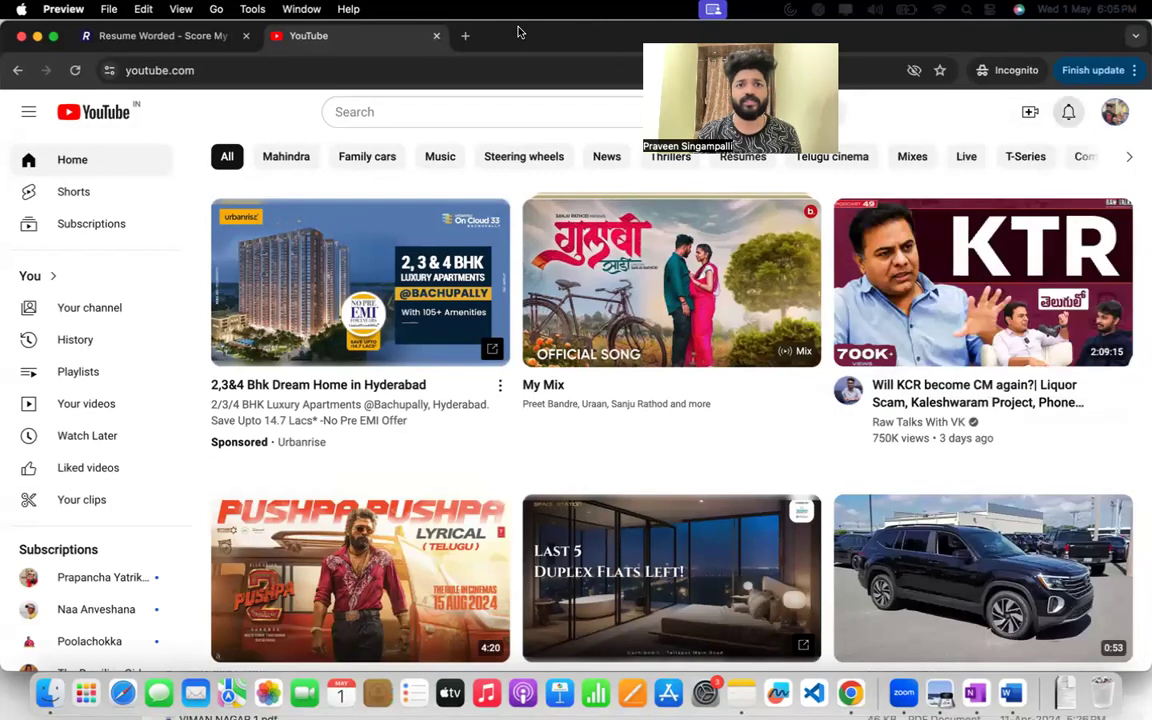
Search YouTube for the résumé owner's full name and open the matching channel.
click(411, 112)
text(praveen )
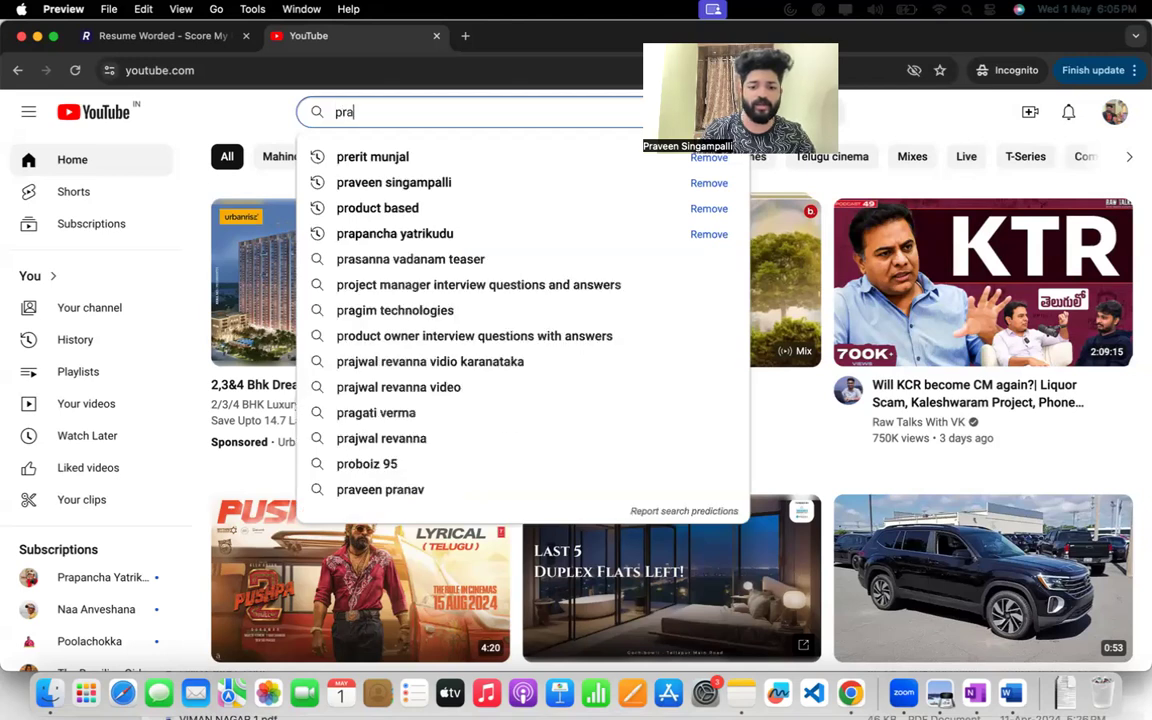
text(singa)
click(410, 160)
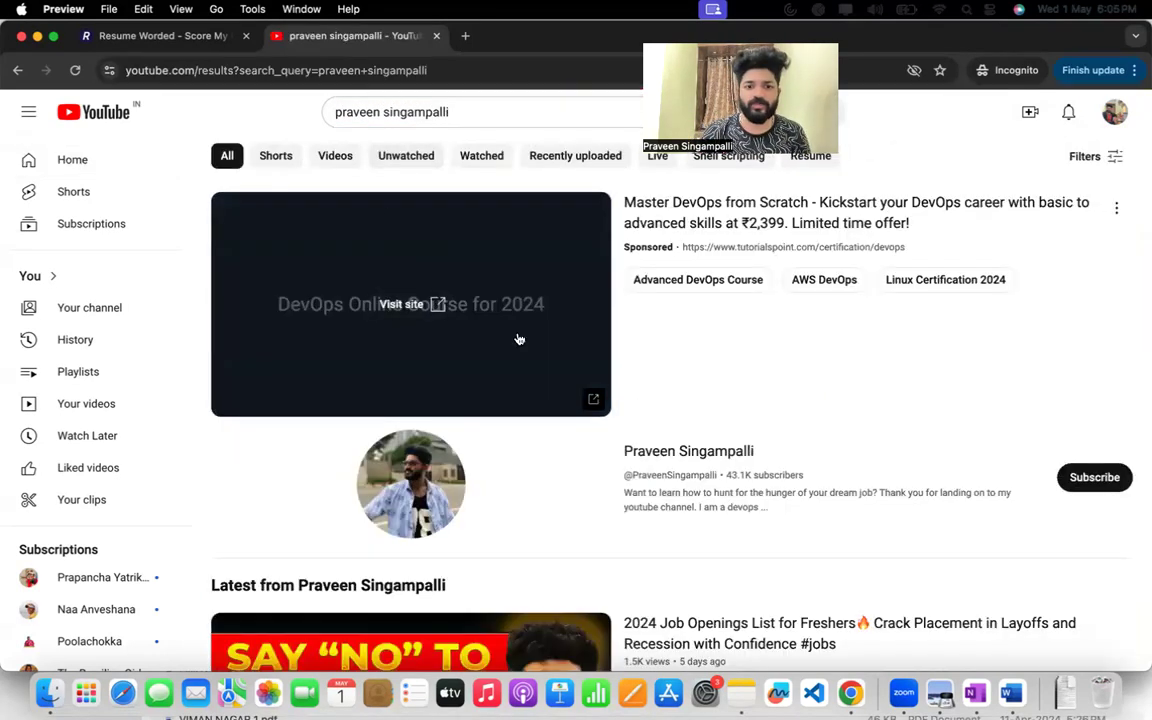
click(647, 466)
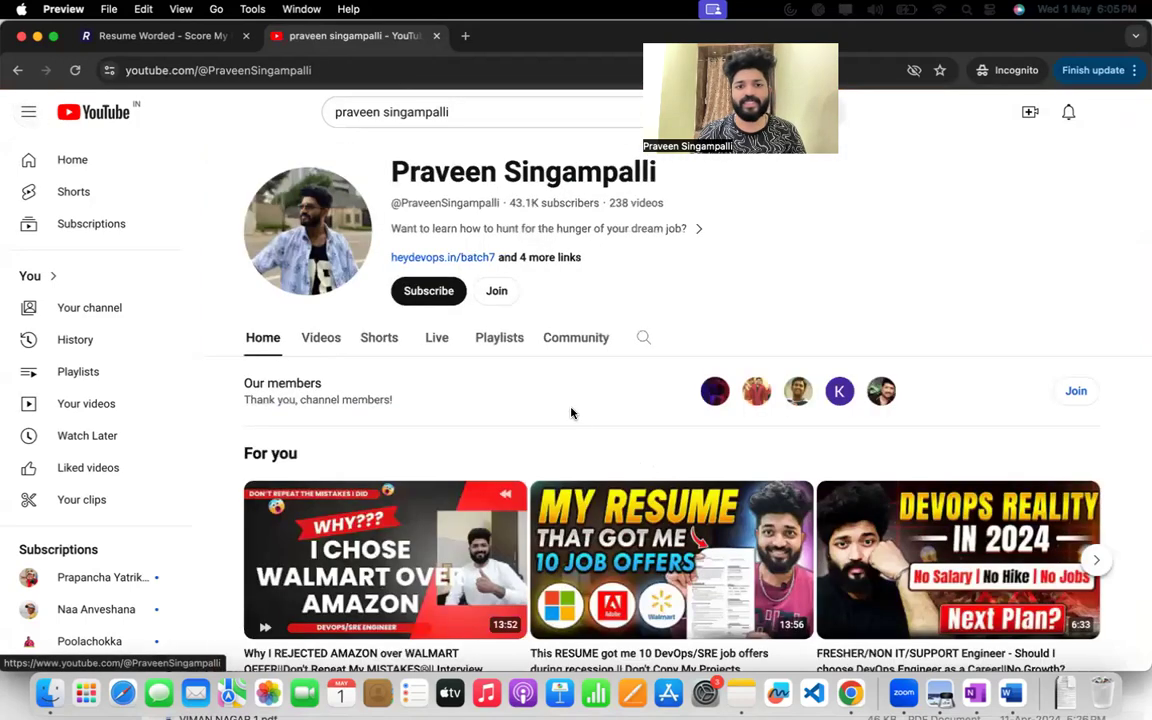
Open the channel's playlists and look through the bootcamp, podcast and interview-experience collections.
click(507, 353)
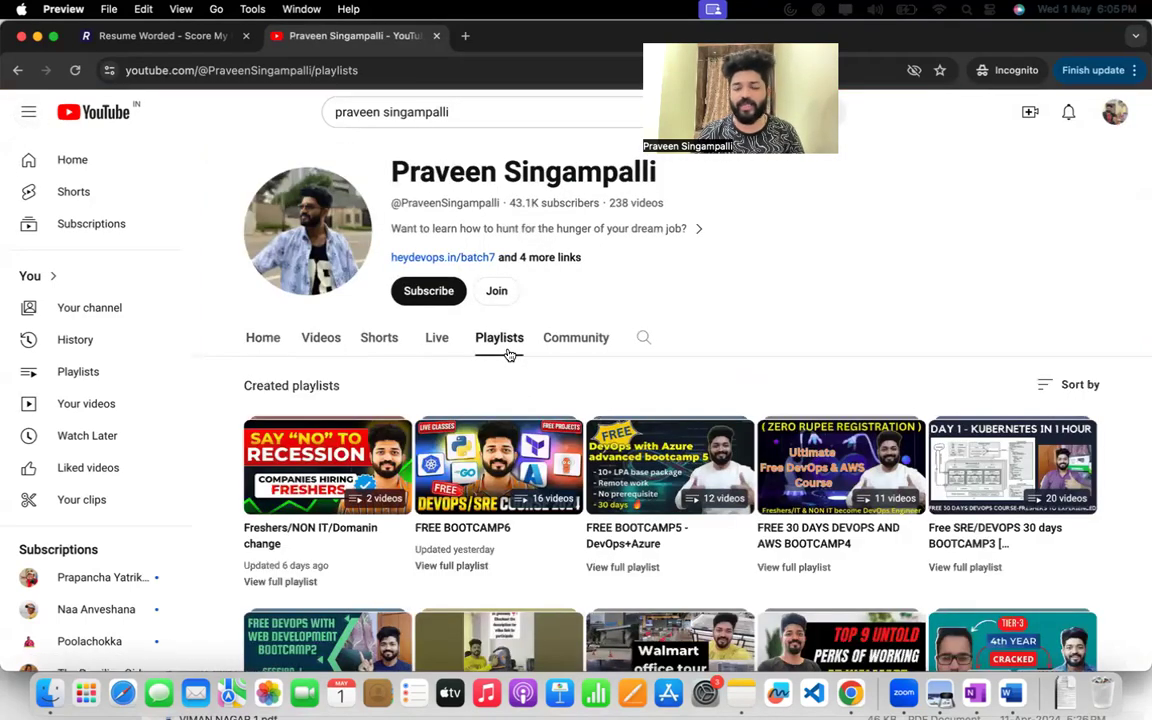
scroll(507, 354, down, 3)
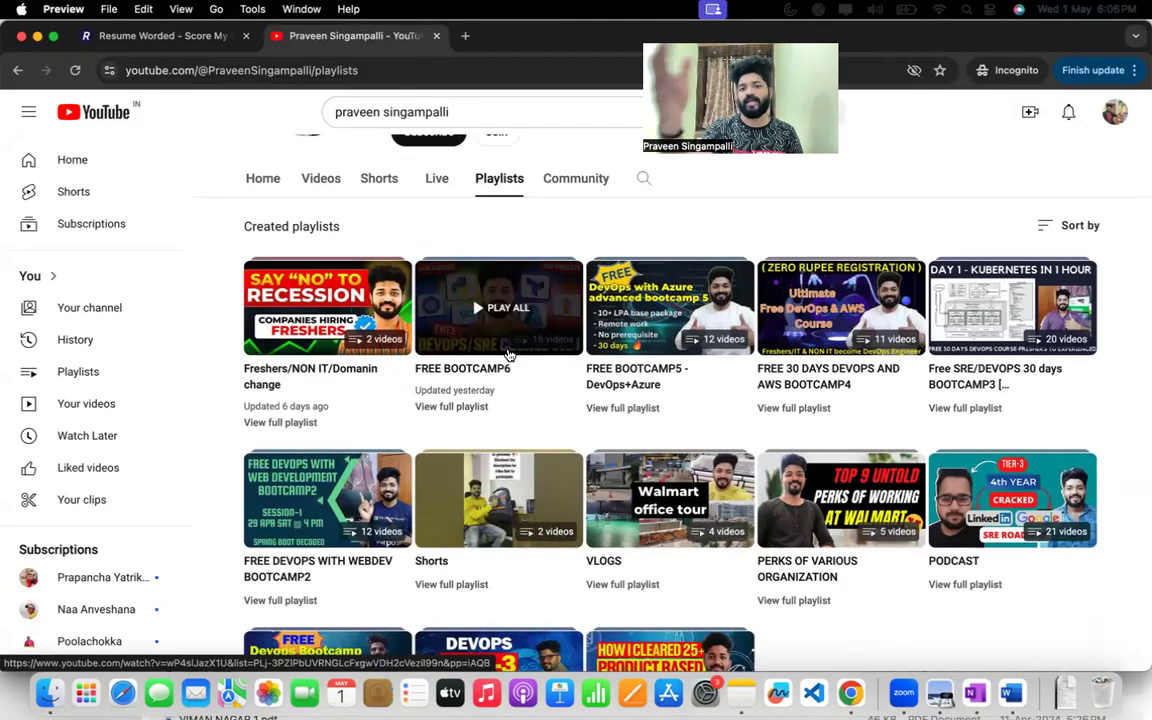
scroll(645, 438, down, 3)
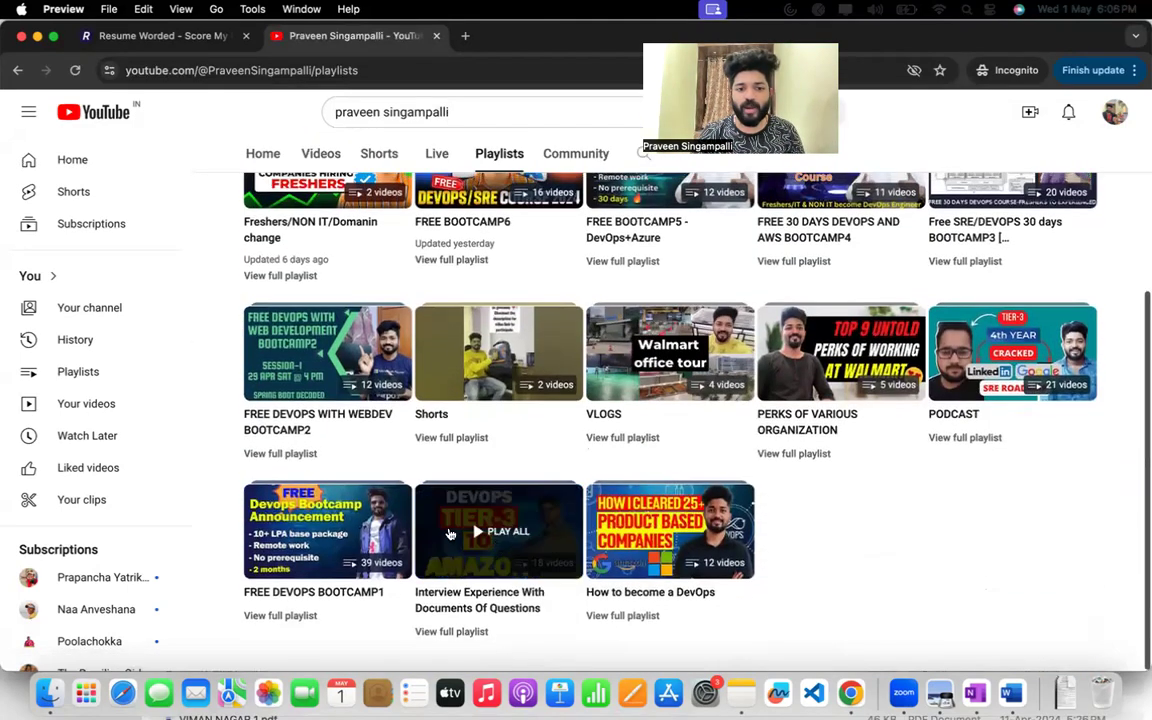
scroll(342, 391, up, 3)
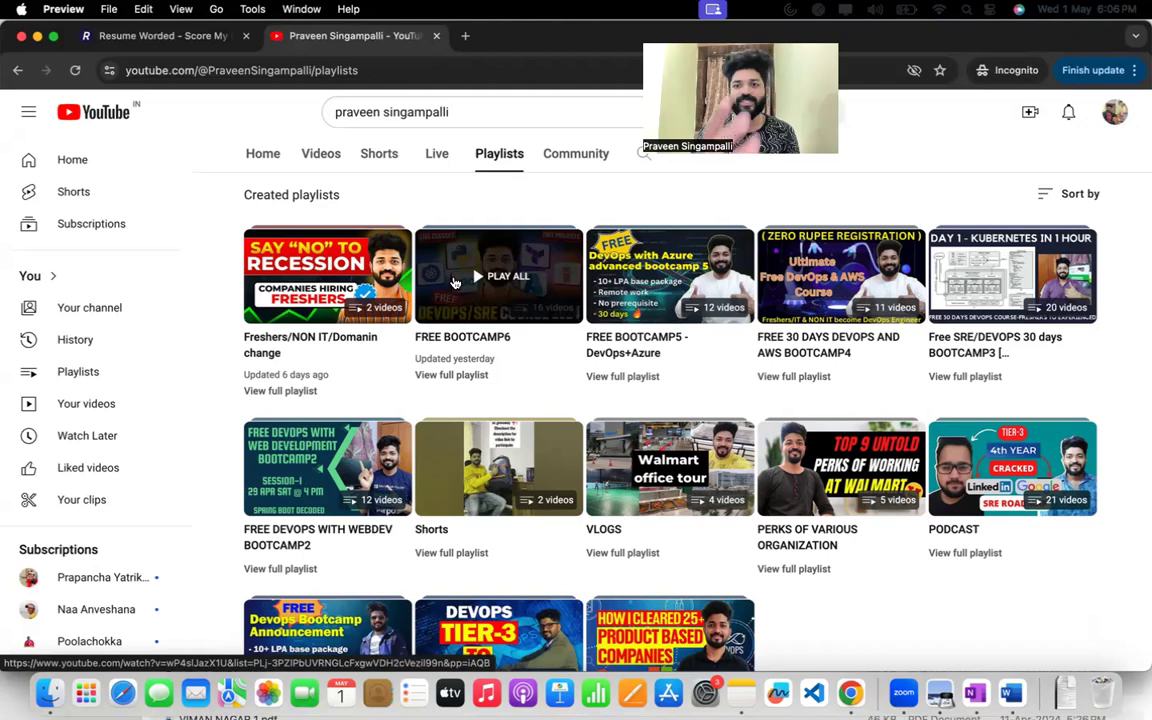
scroll(453, 283, up, 3)
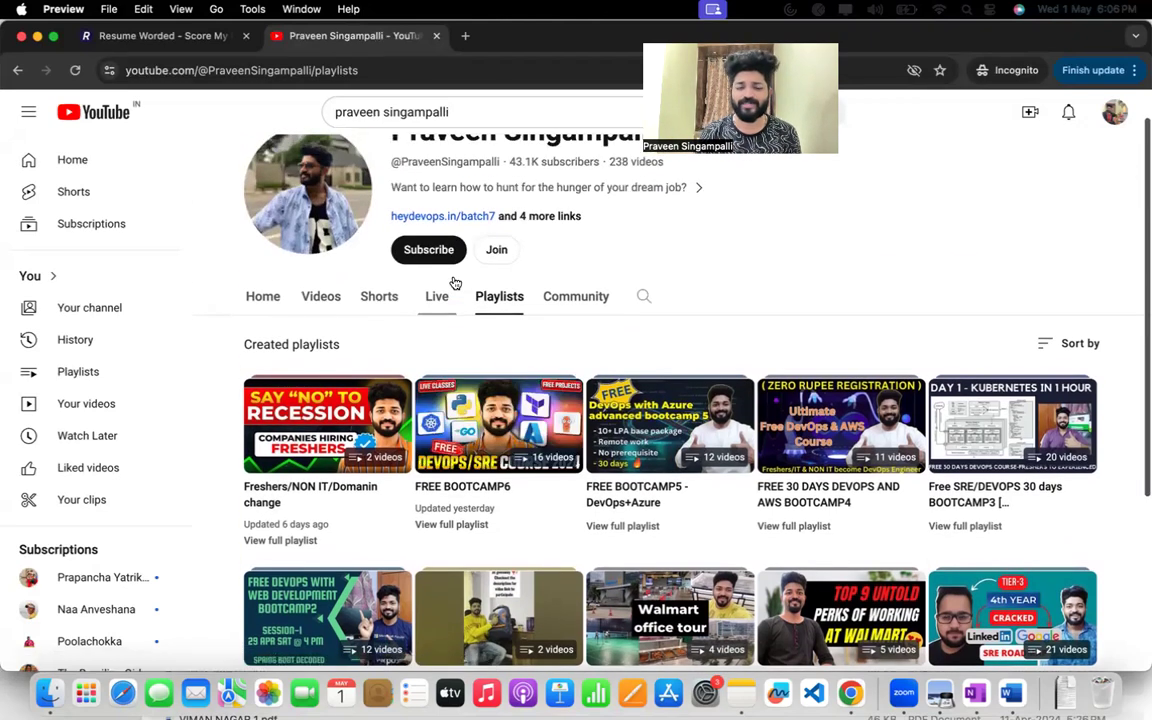